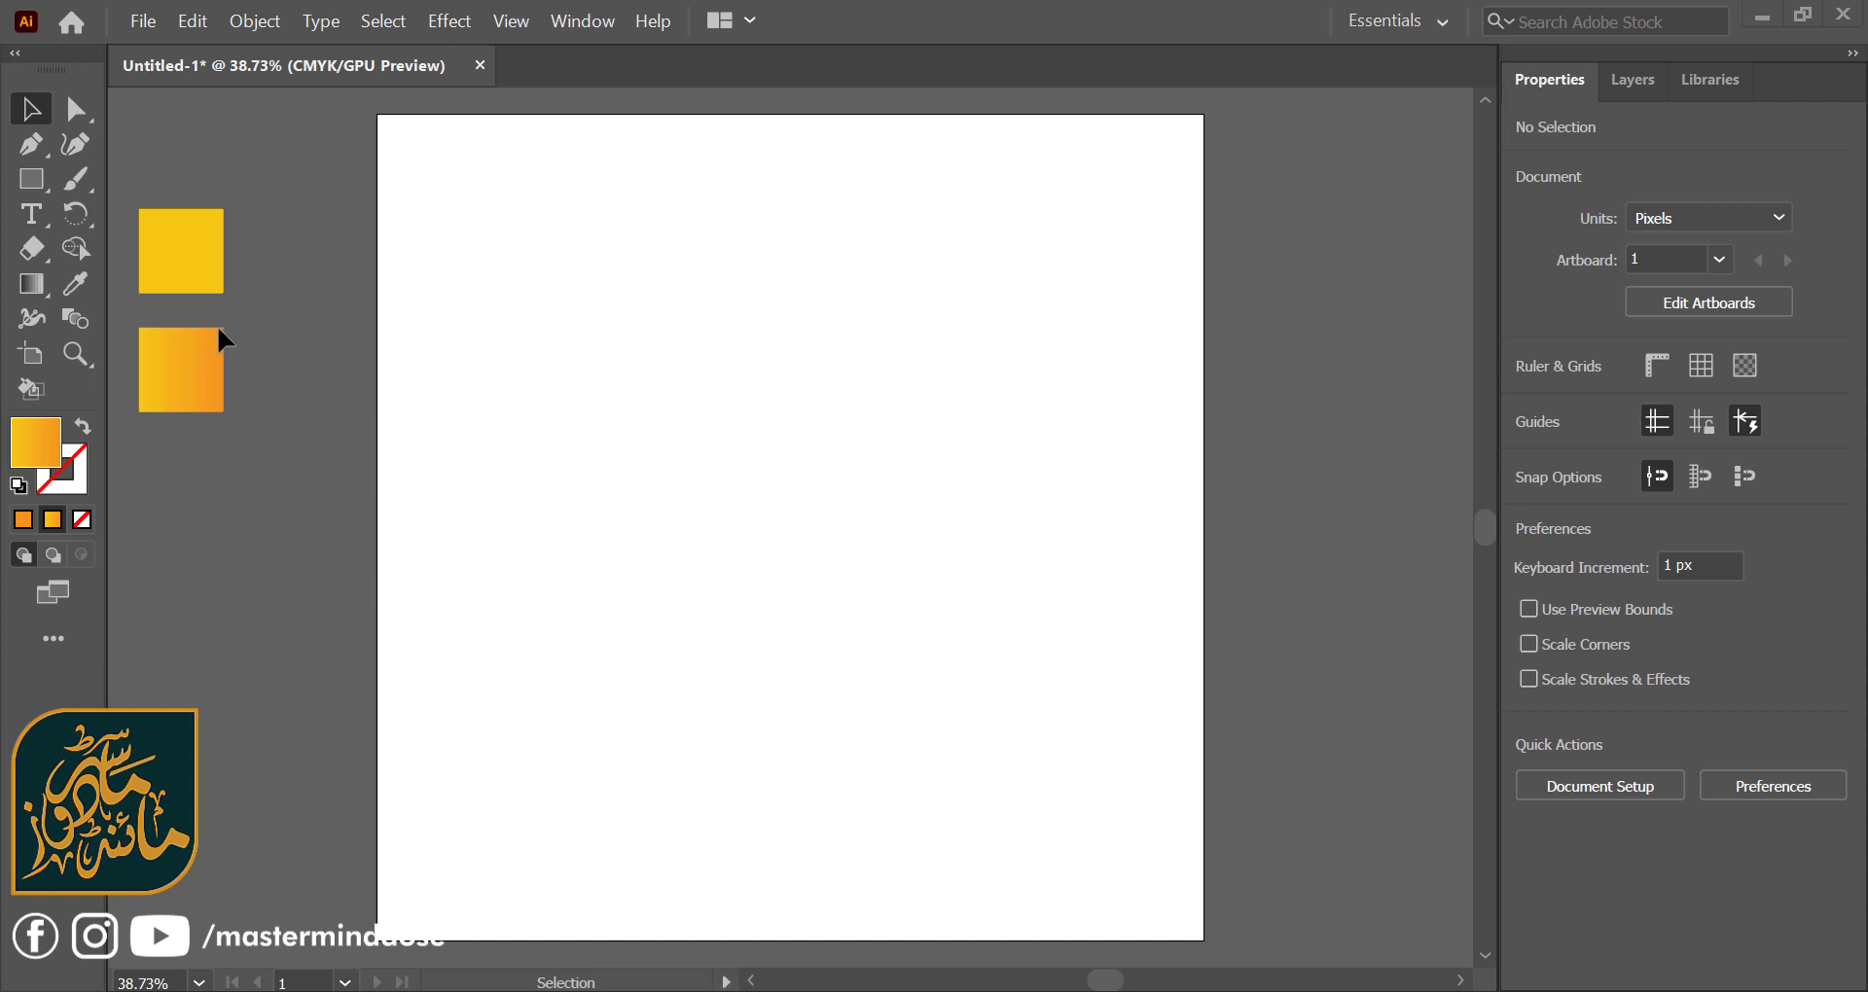
- Draw a tall rectangle and duplicate it to the right
left_click(31, 179)
left_click_drag(548, 328, 612, 556)
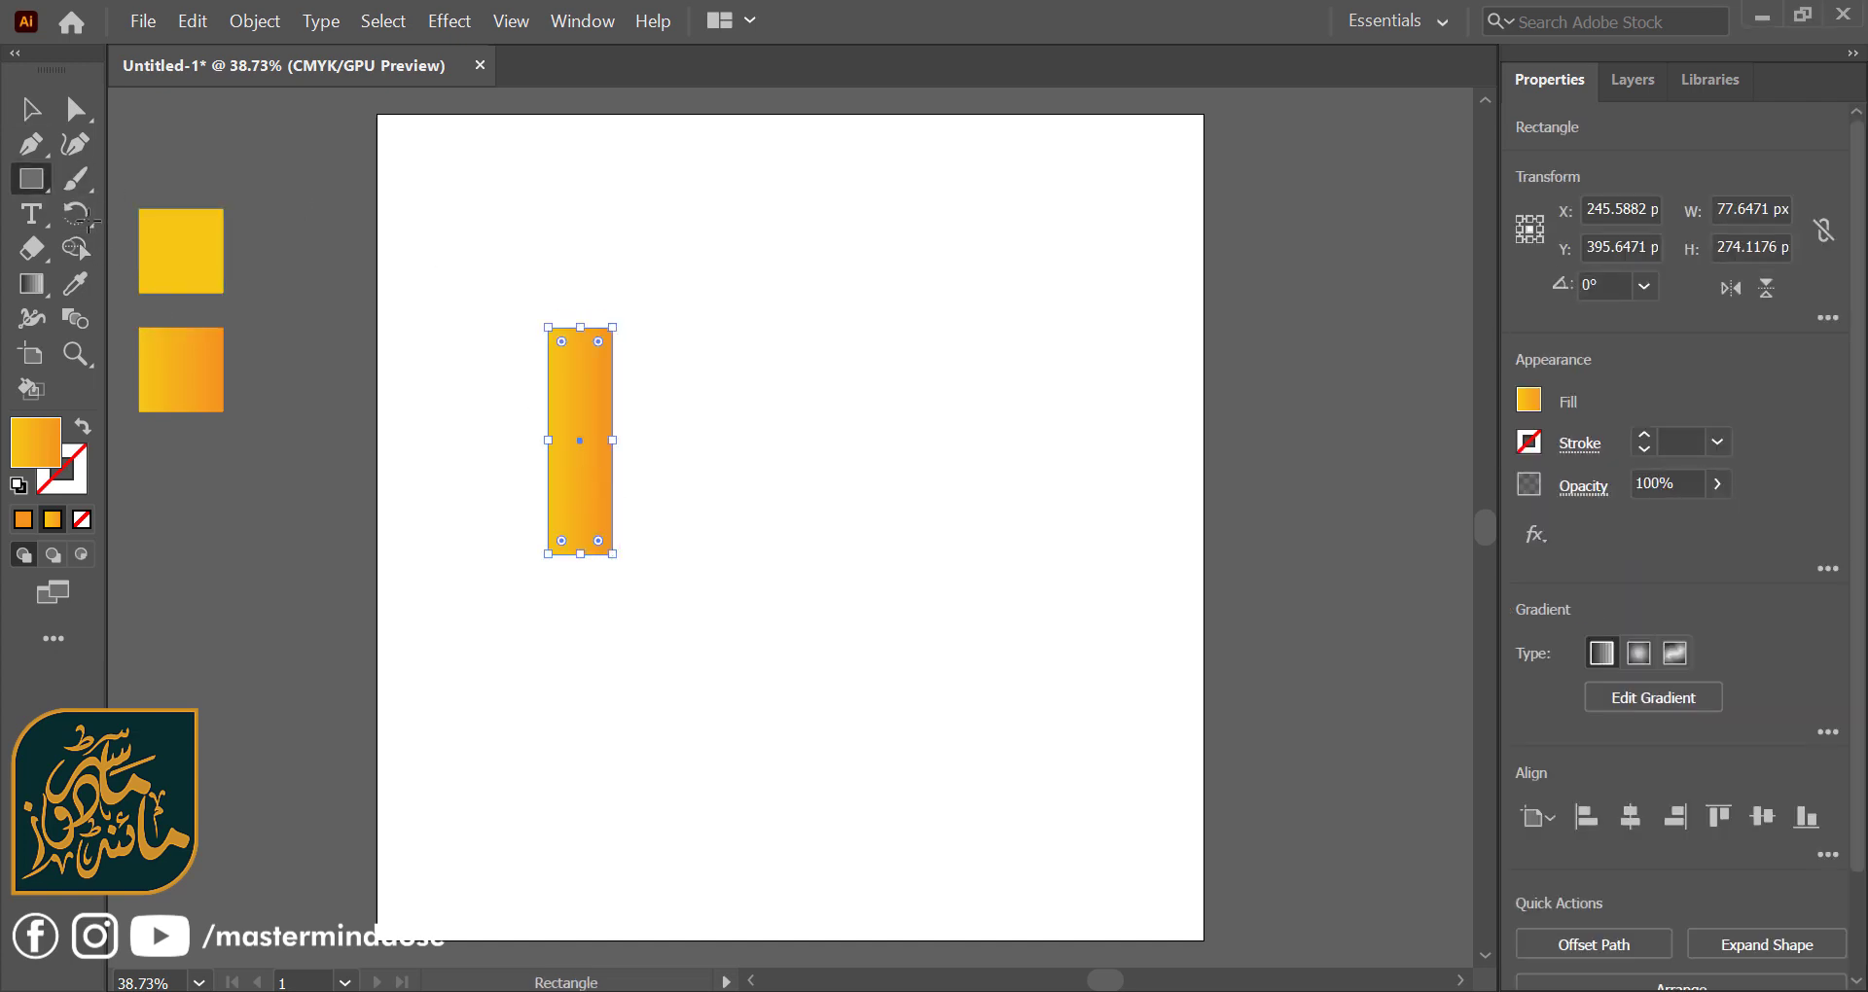
left_click(32, 109)
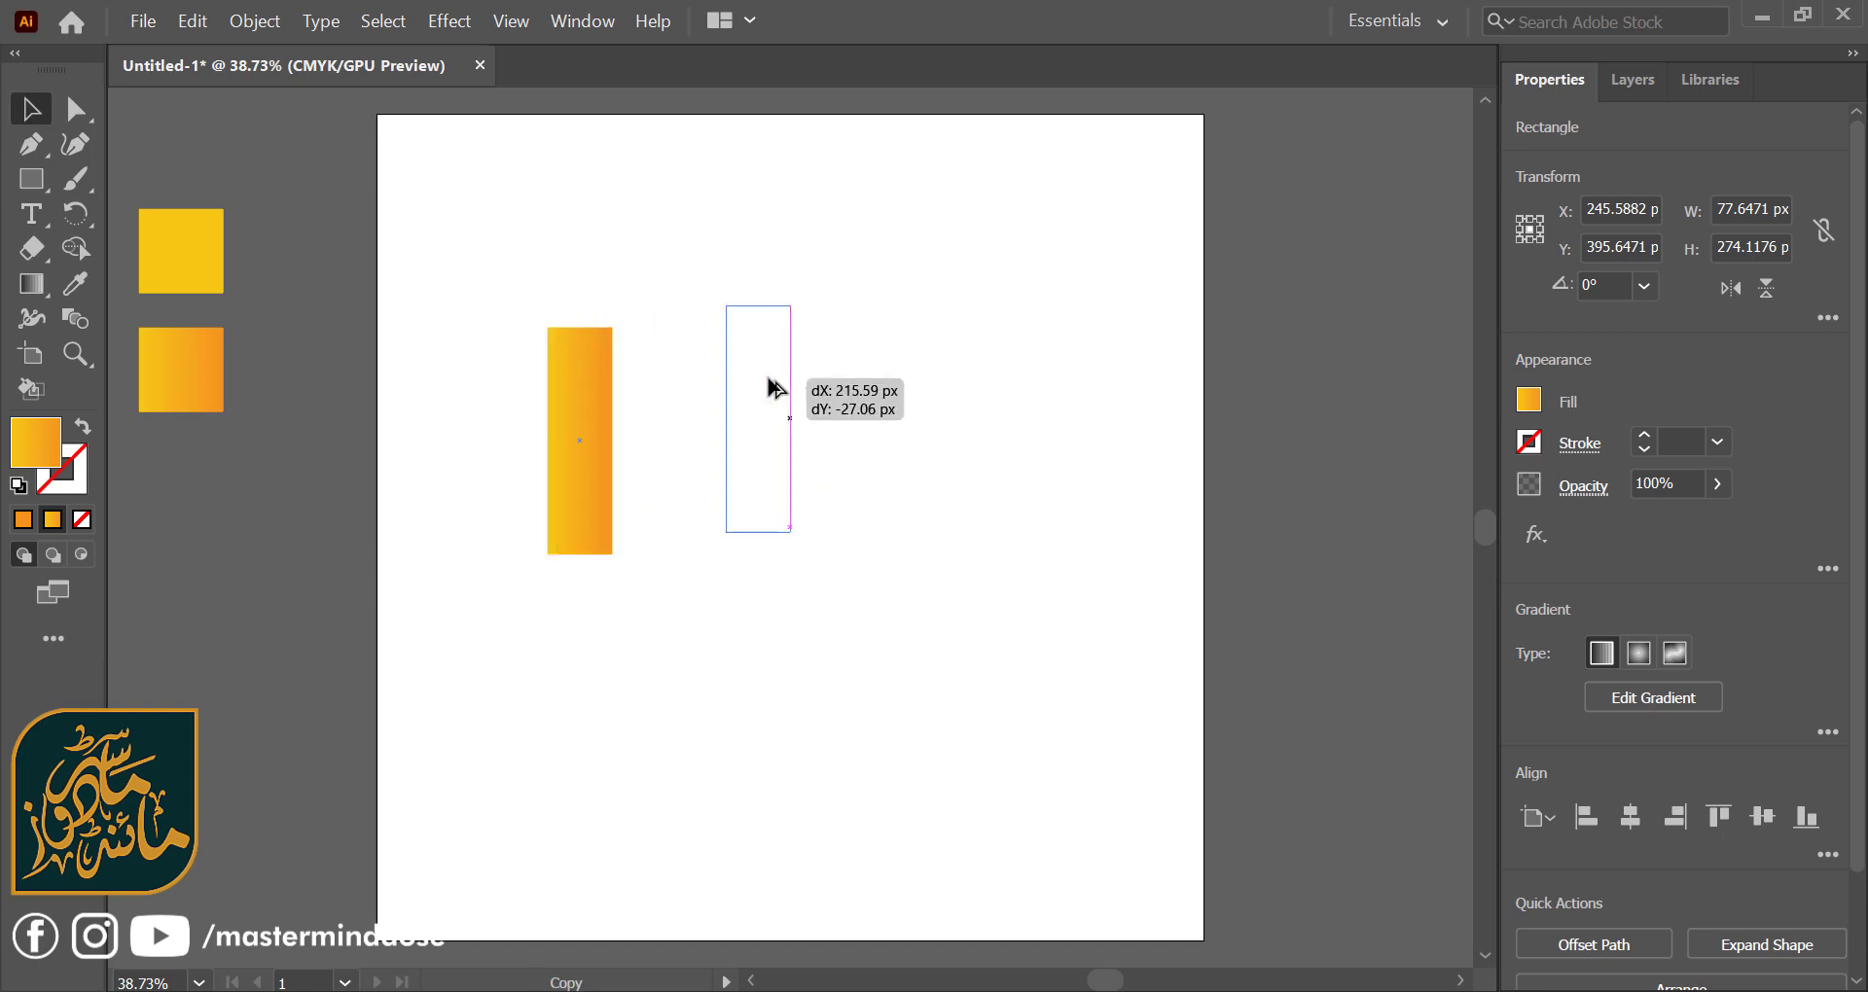
left_click_drag(604, 409, 781, 386, "alt")
- Round the left rectangle fully into a pill with white fill and black stroke
left_click(593, 378)
left_click_drag(599, 341, 567, 534)
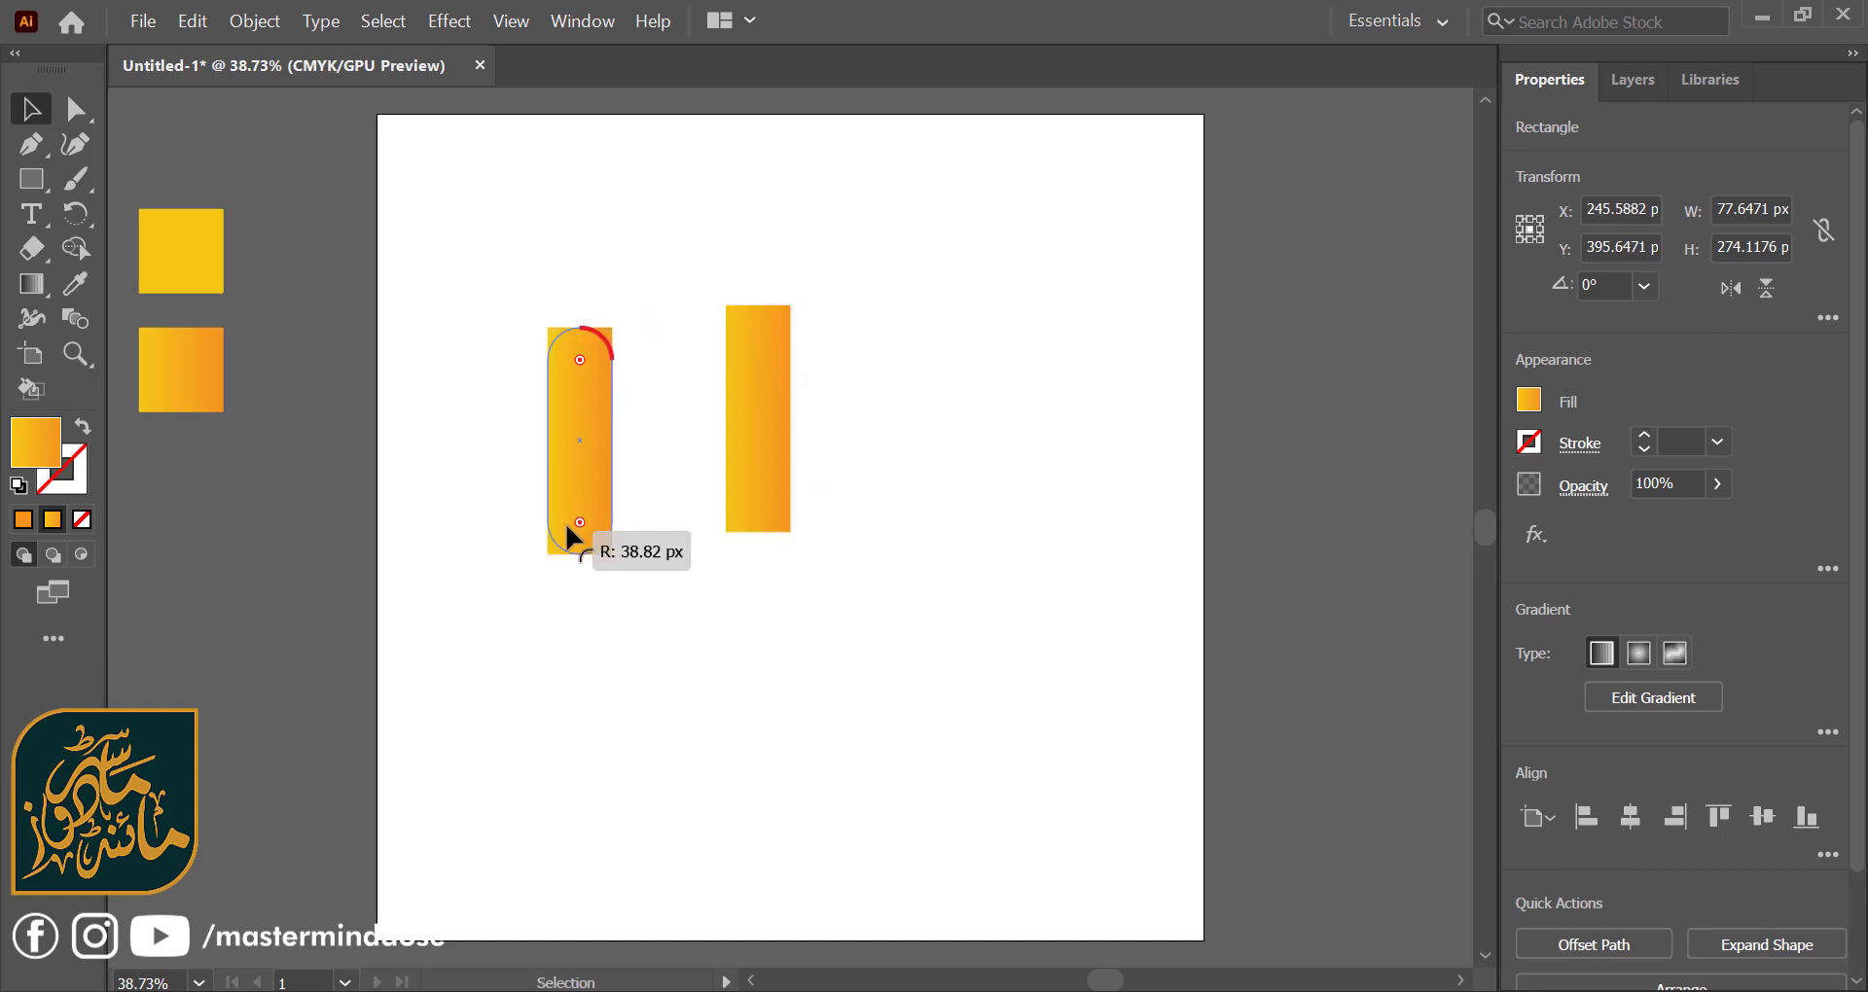
left_click(17, 486)
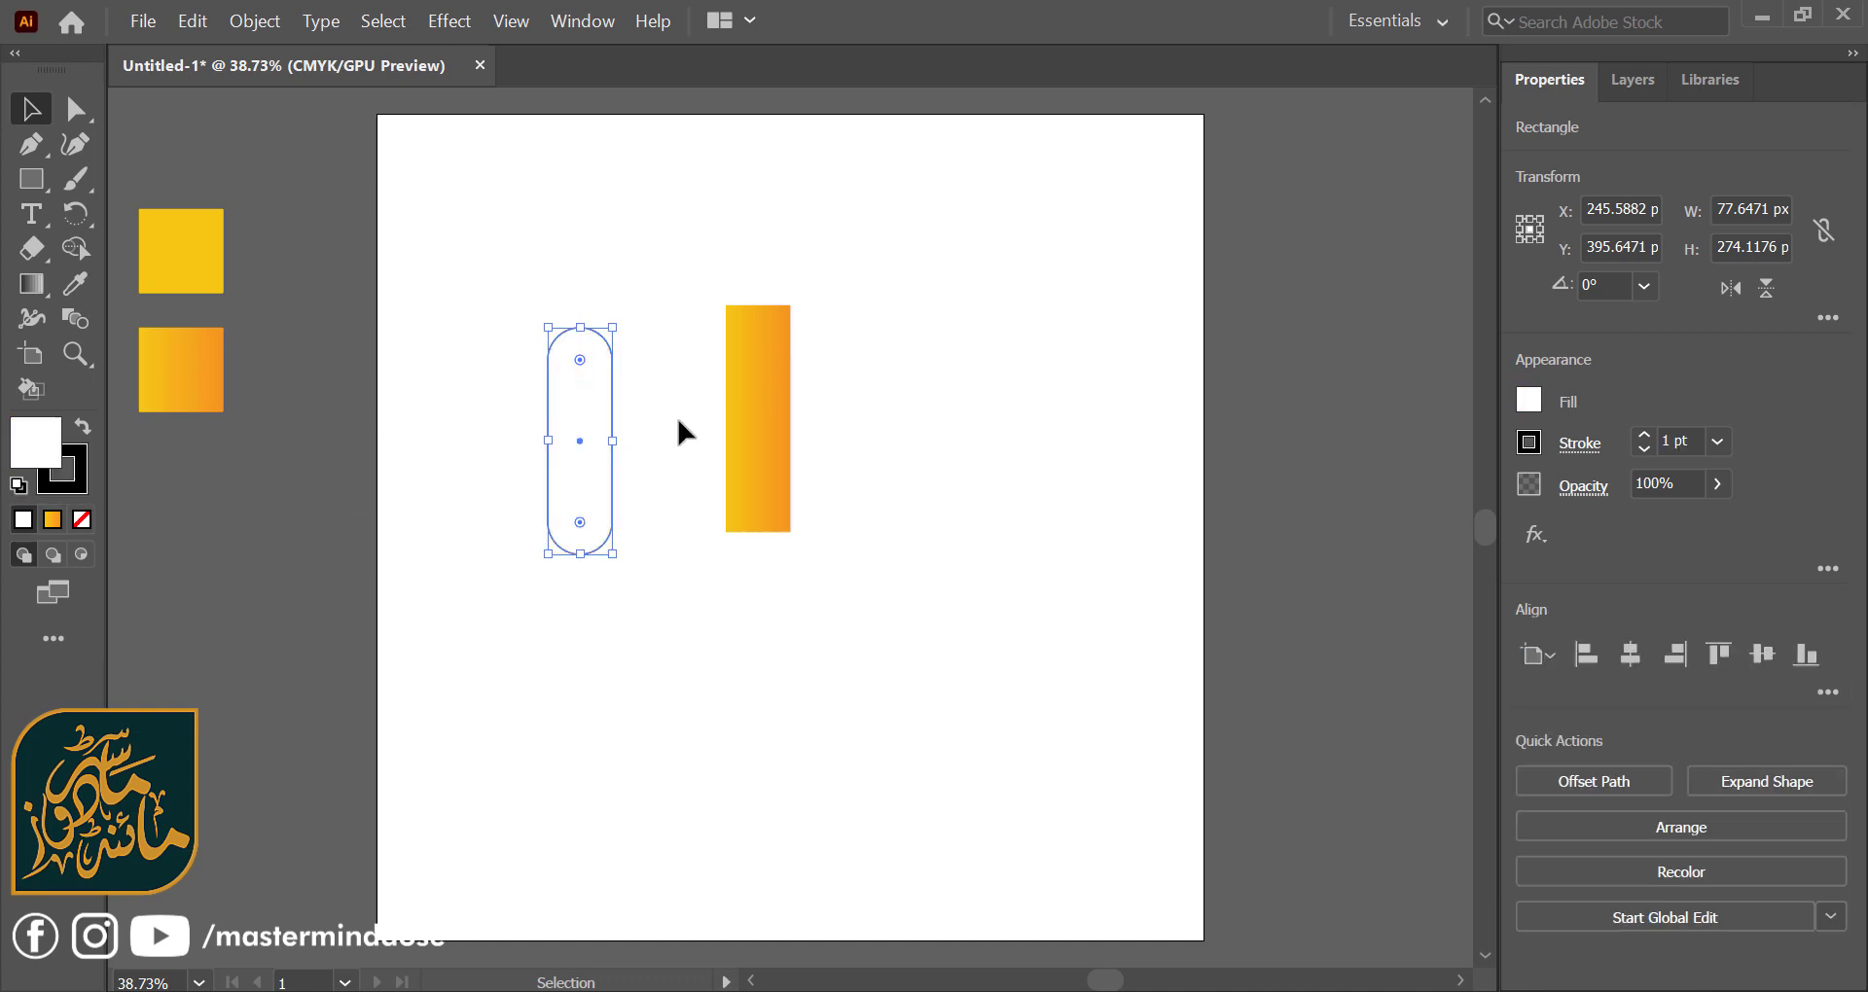
left_click(759, 428)
- Reset the right rectangle to default fill and stroke and rotate it onto a diagonal
key("d")
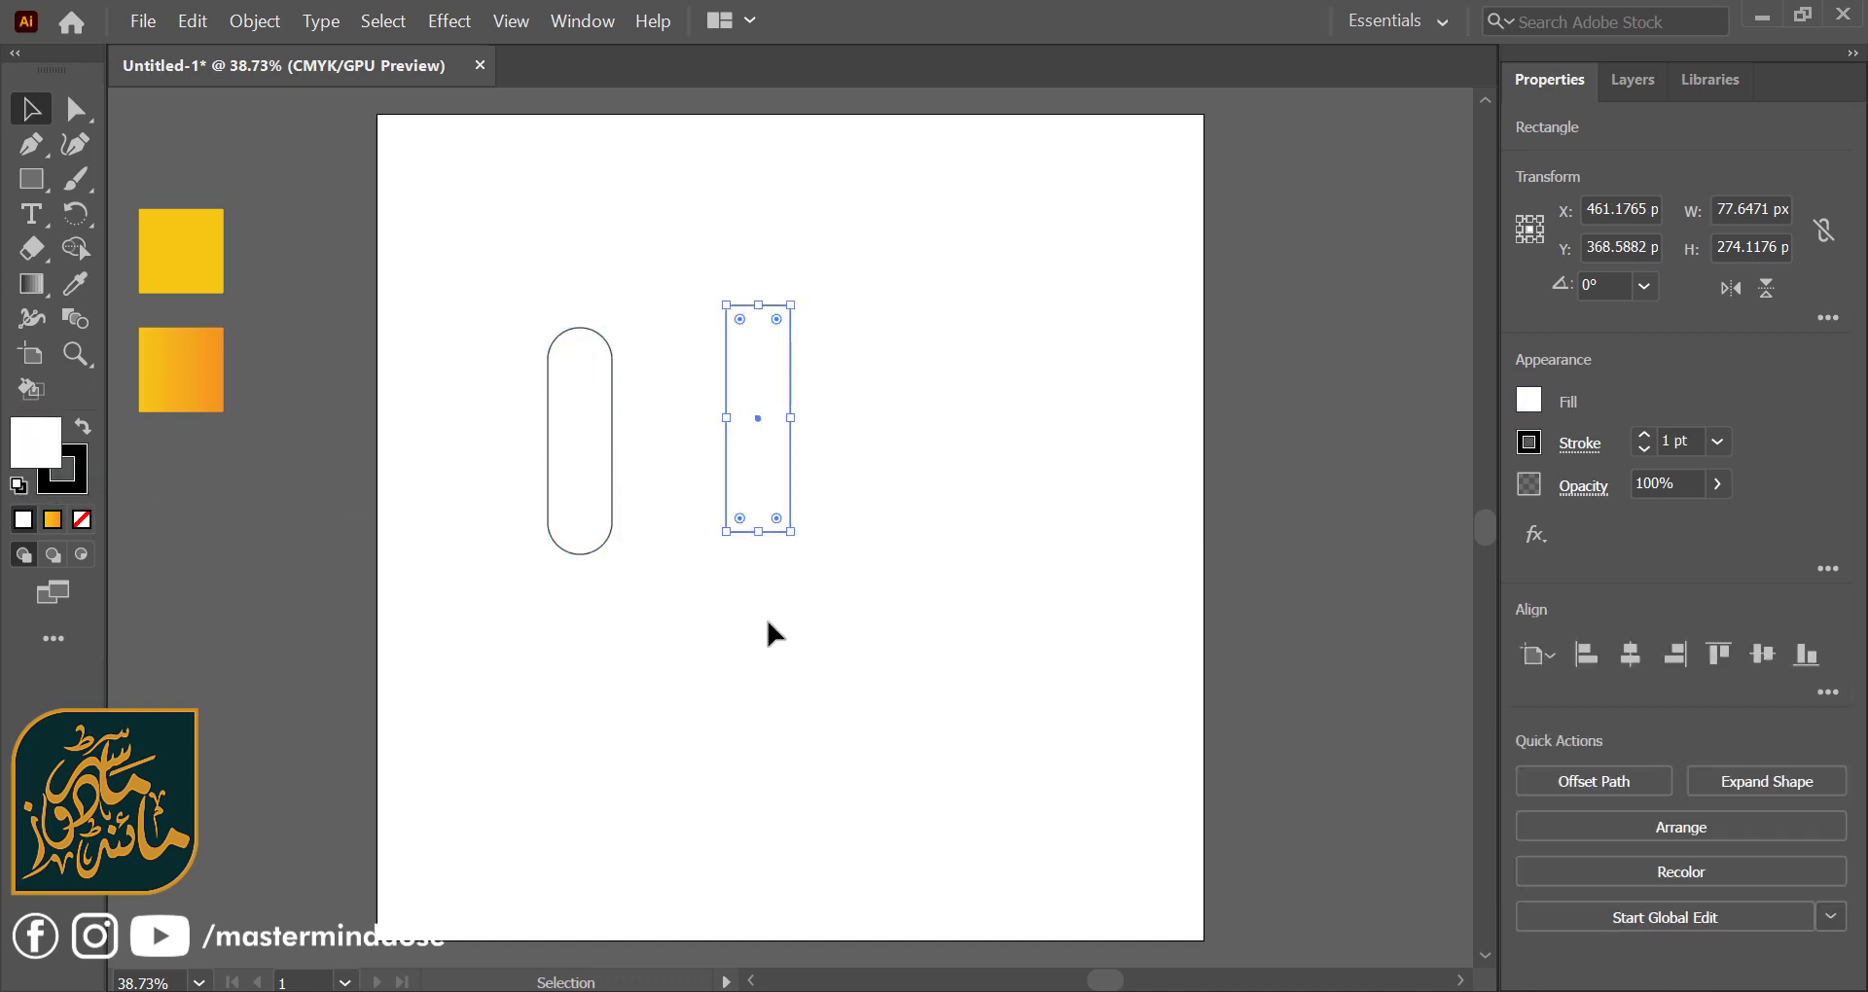
left_click(762, 611)
left_click(764, 409)
mouse_move(806, 304)
left_mouse_down()
mouse_move(830, 385)
mouse_move(763, 417)
mouse_move(710, 362)
left_mouse_up()
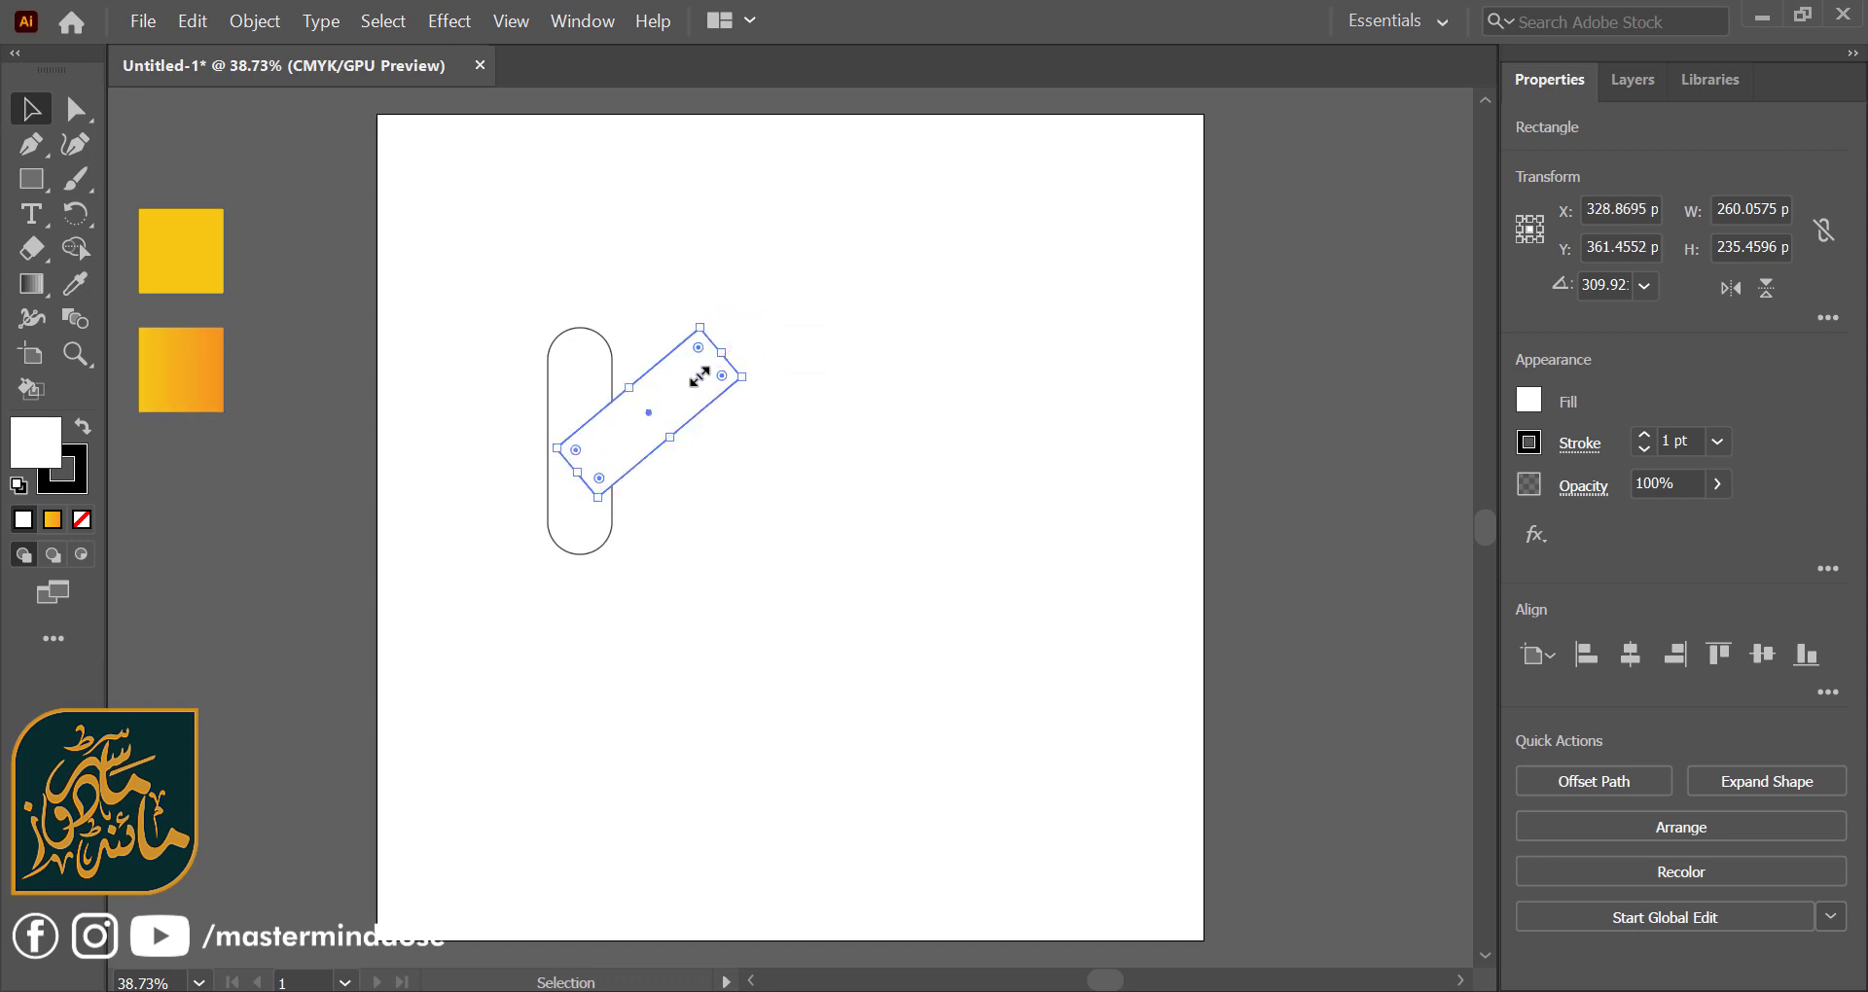
- Make a vertically reflected copy of the diagonal rectangle and move it down and right
right_click(699, 374)
mouse_move(778, 825)
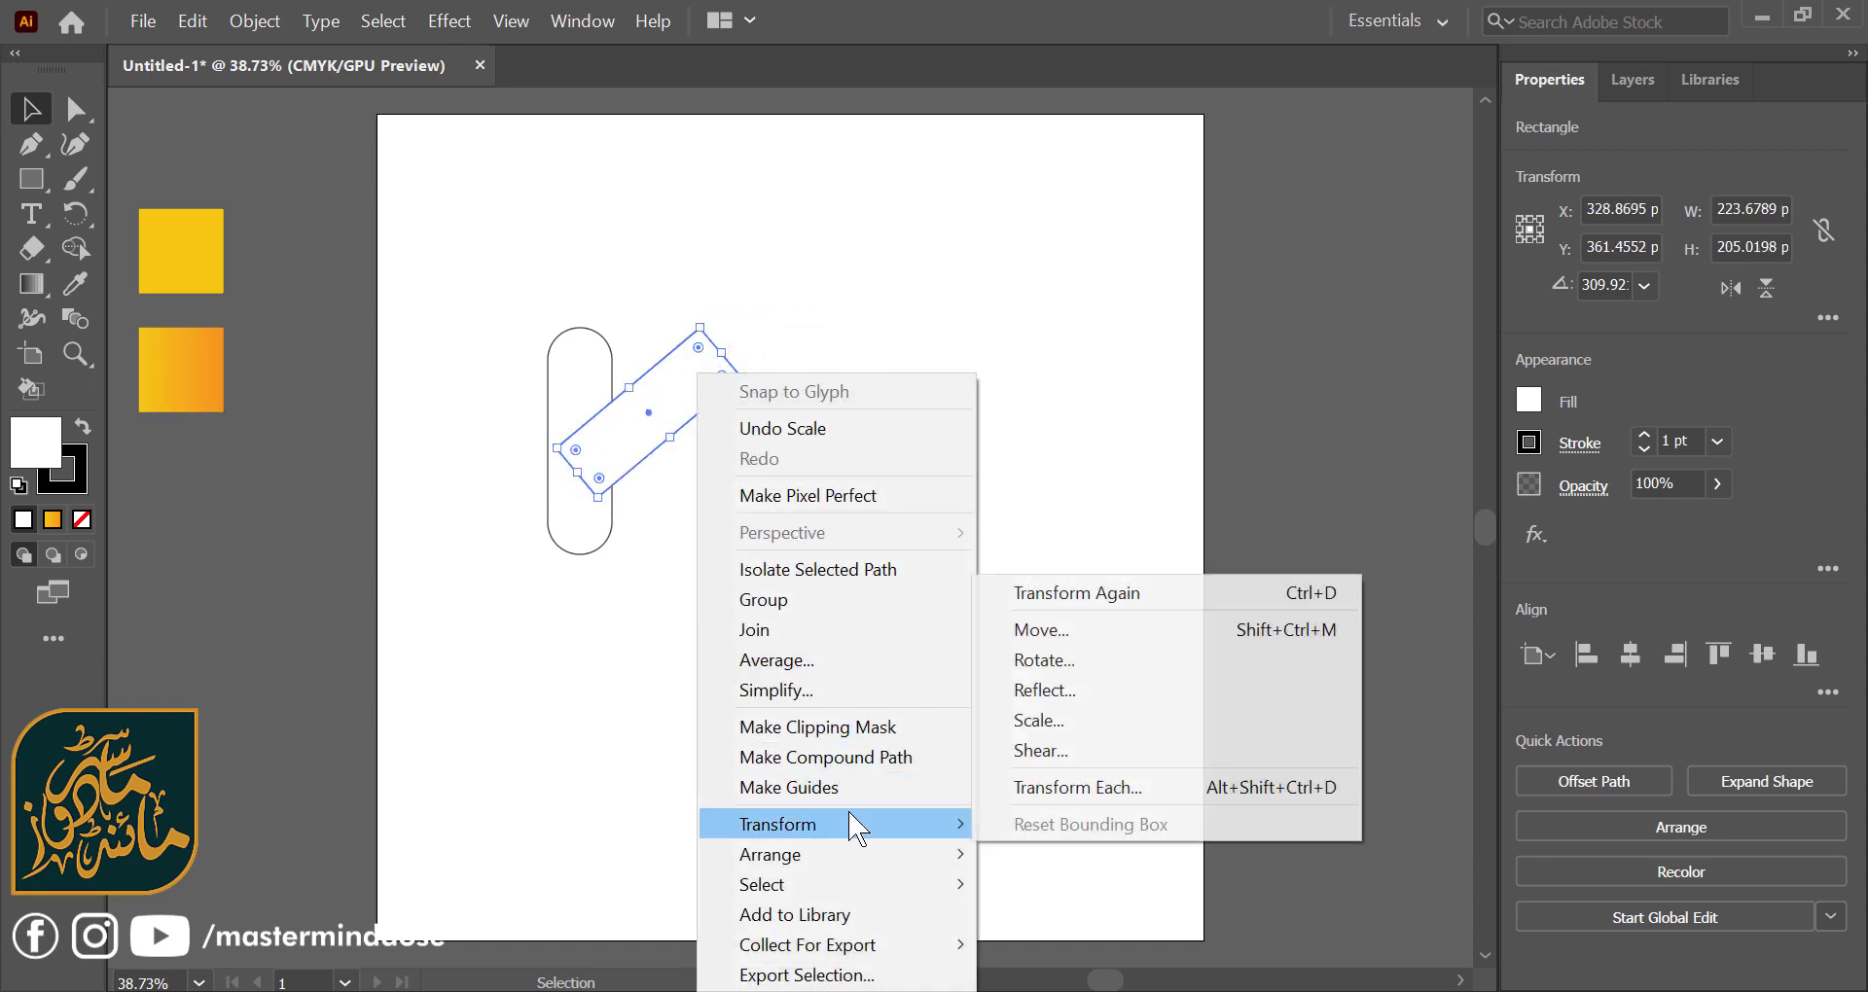
left_click(1101, 681)
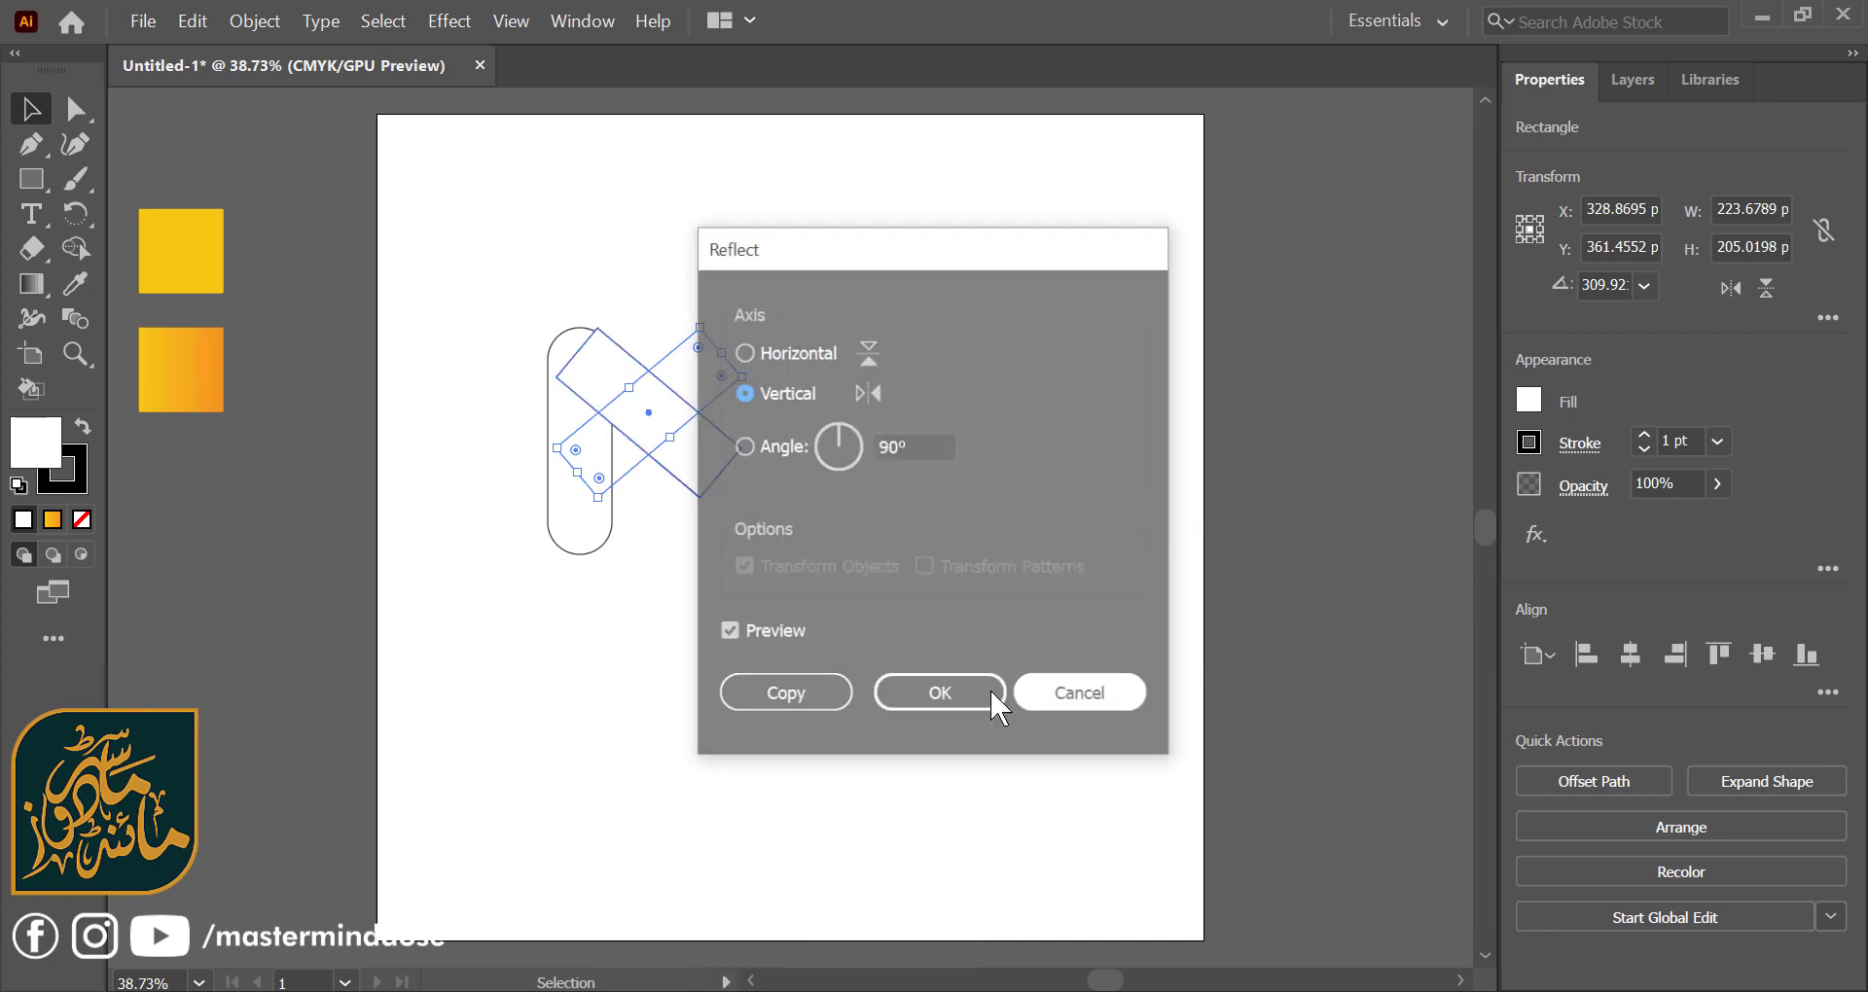
left_click(792, 703)
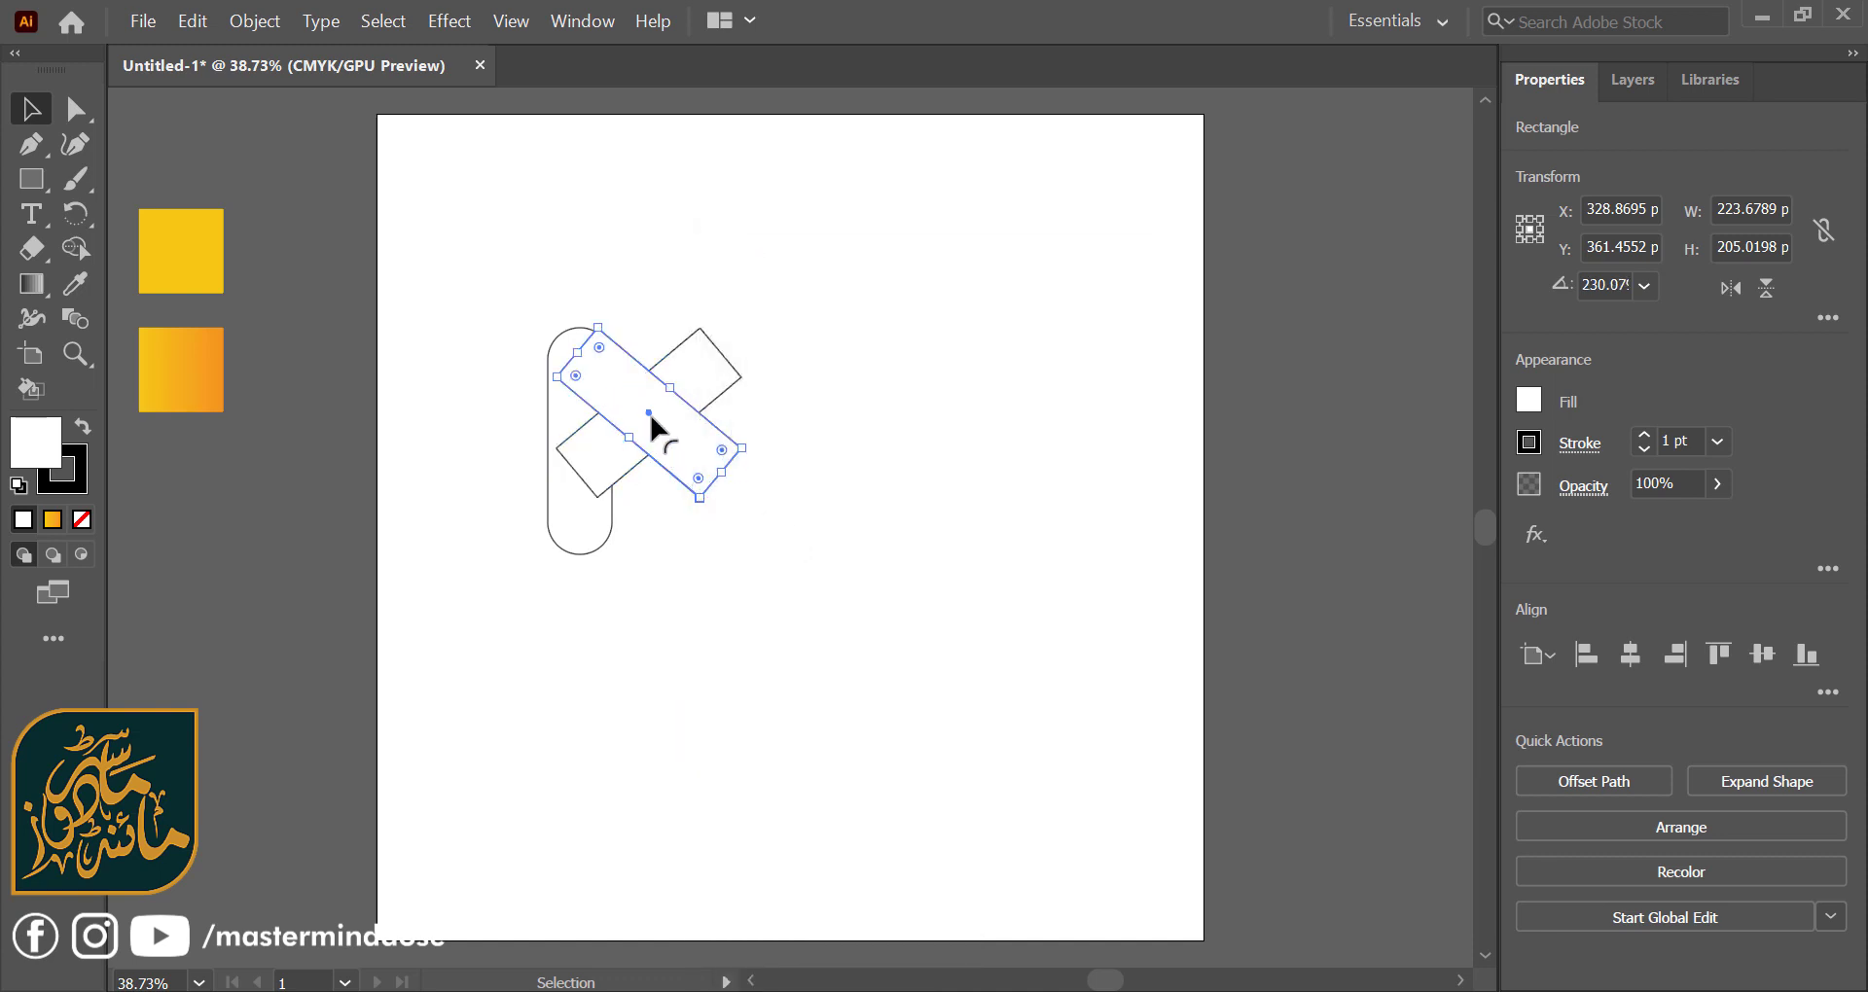
left_click_drag(648, 412, 686, 466)
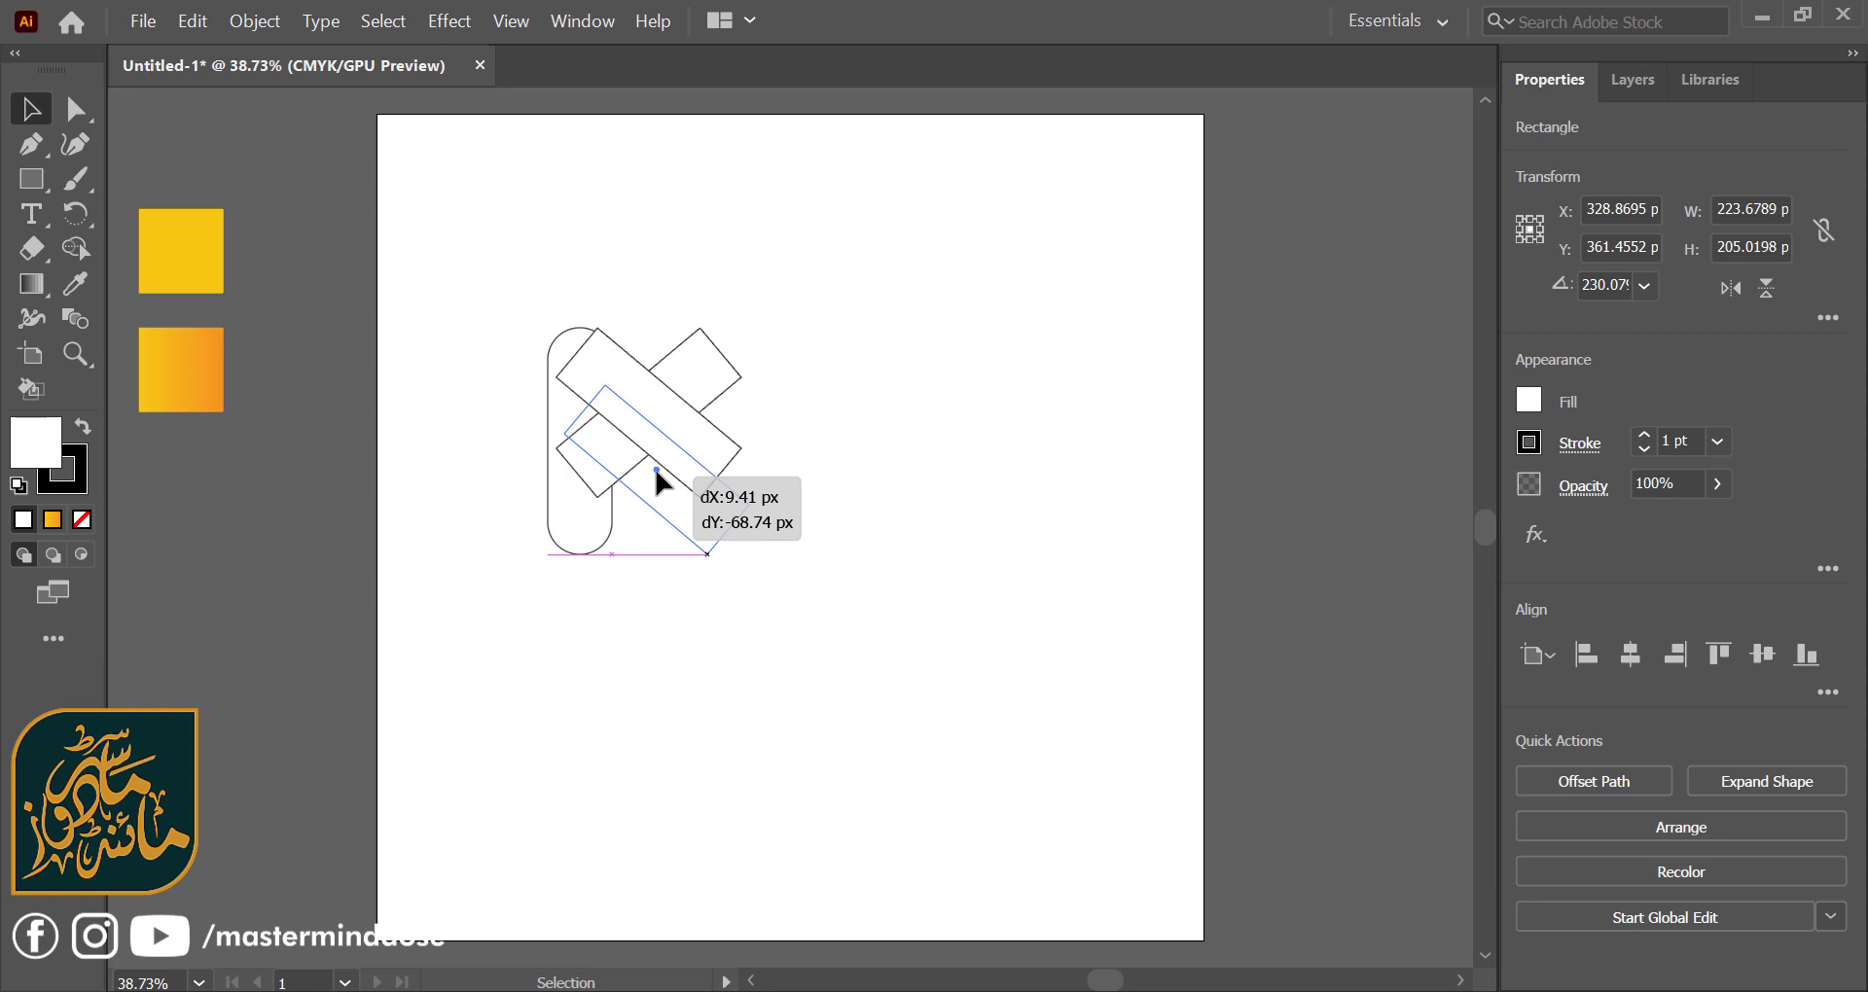
- Align the lower diagonal rectangle's right edge to the upper one
left_click(867, 469)
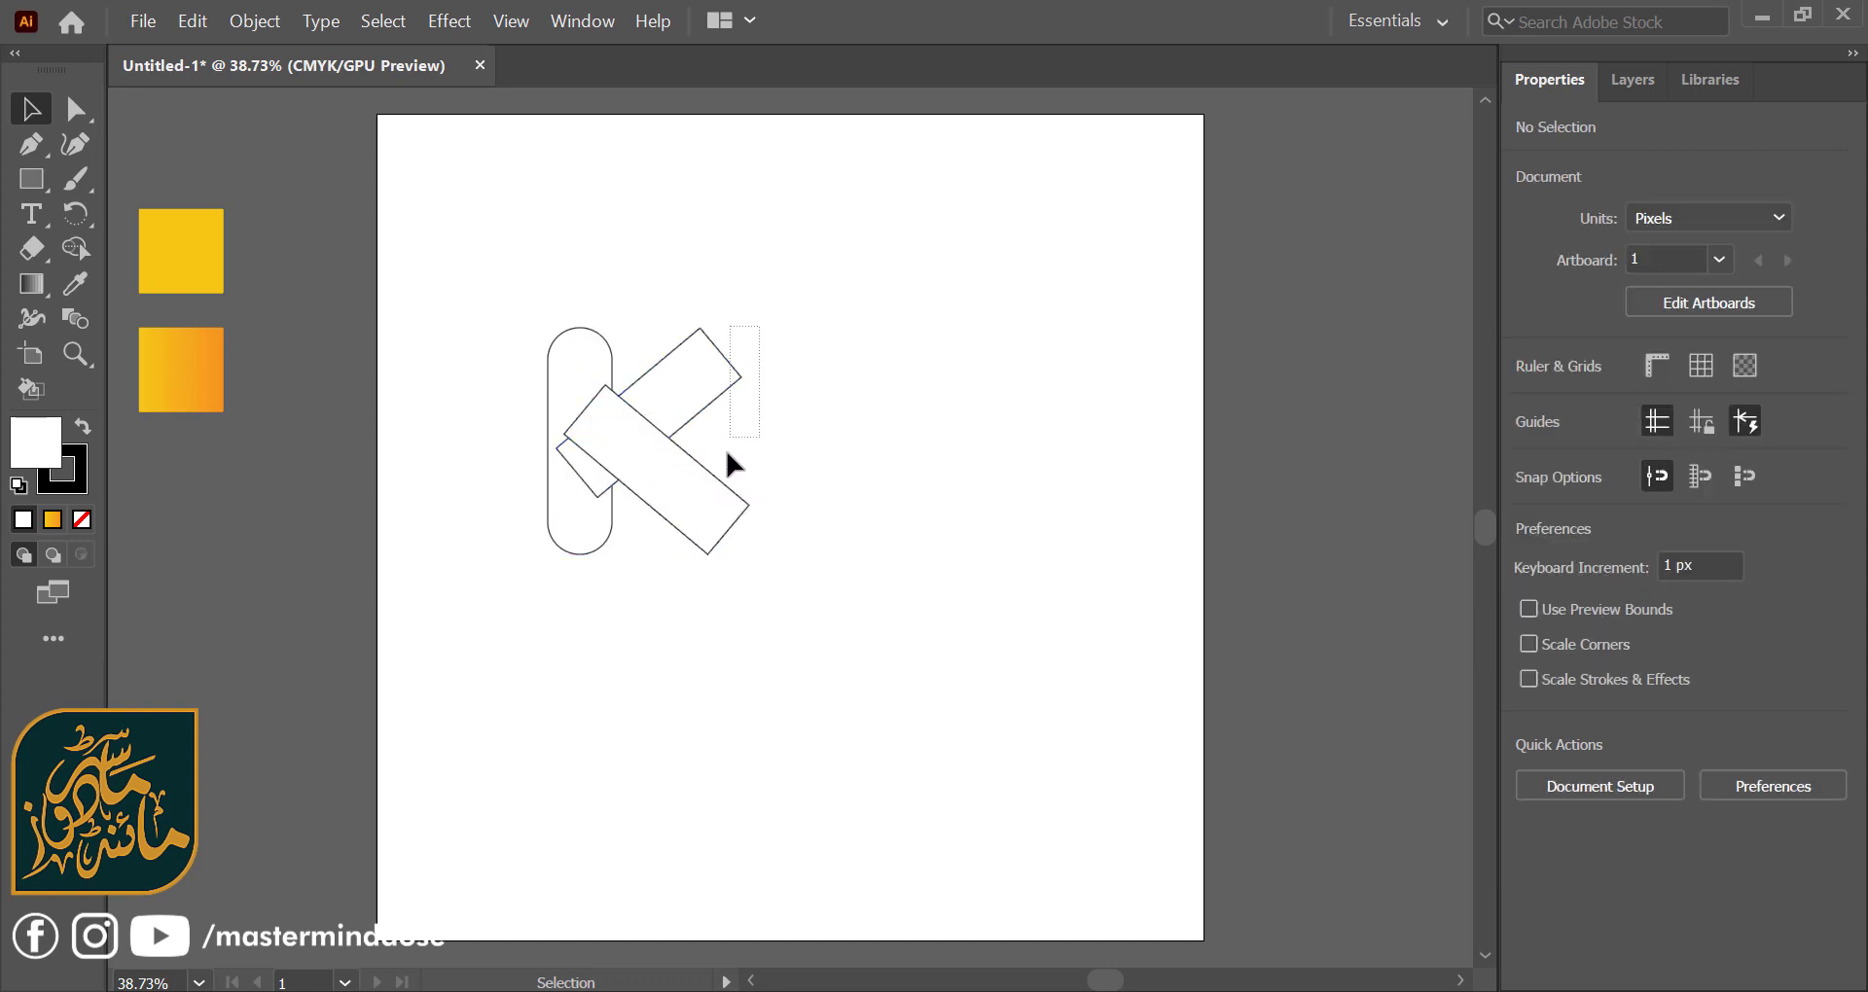
left_click_drag(760, 326, 706, 535)
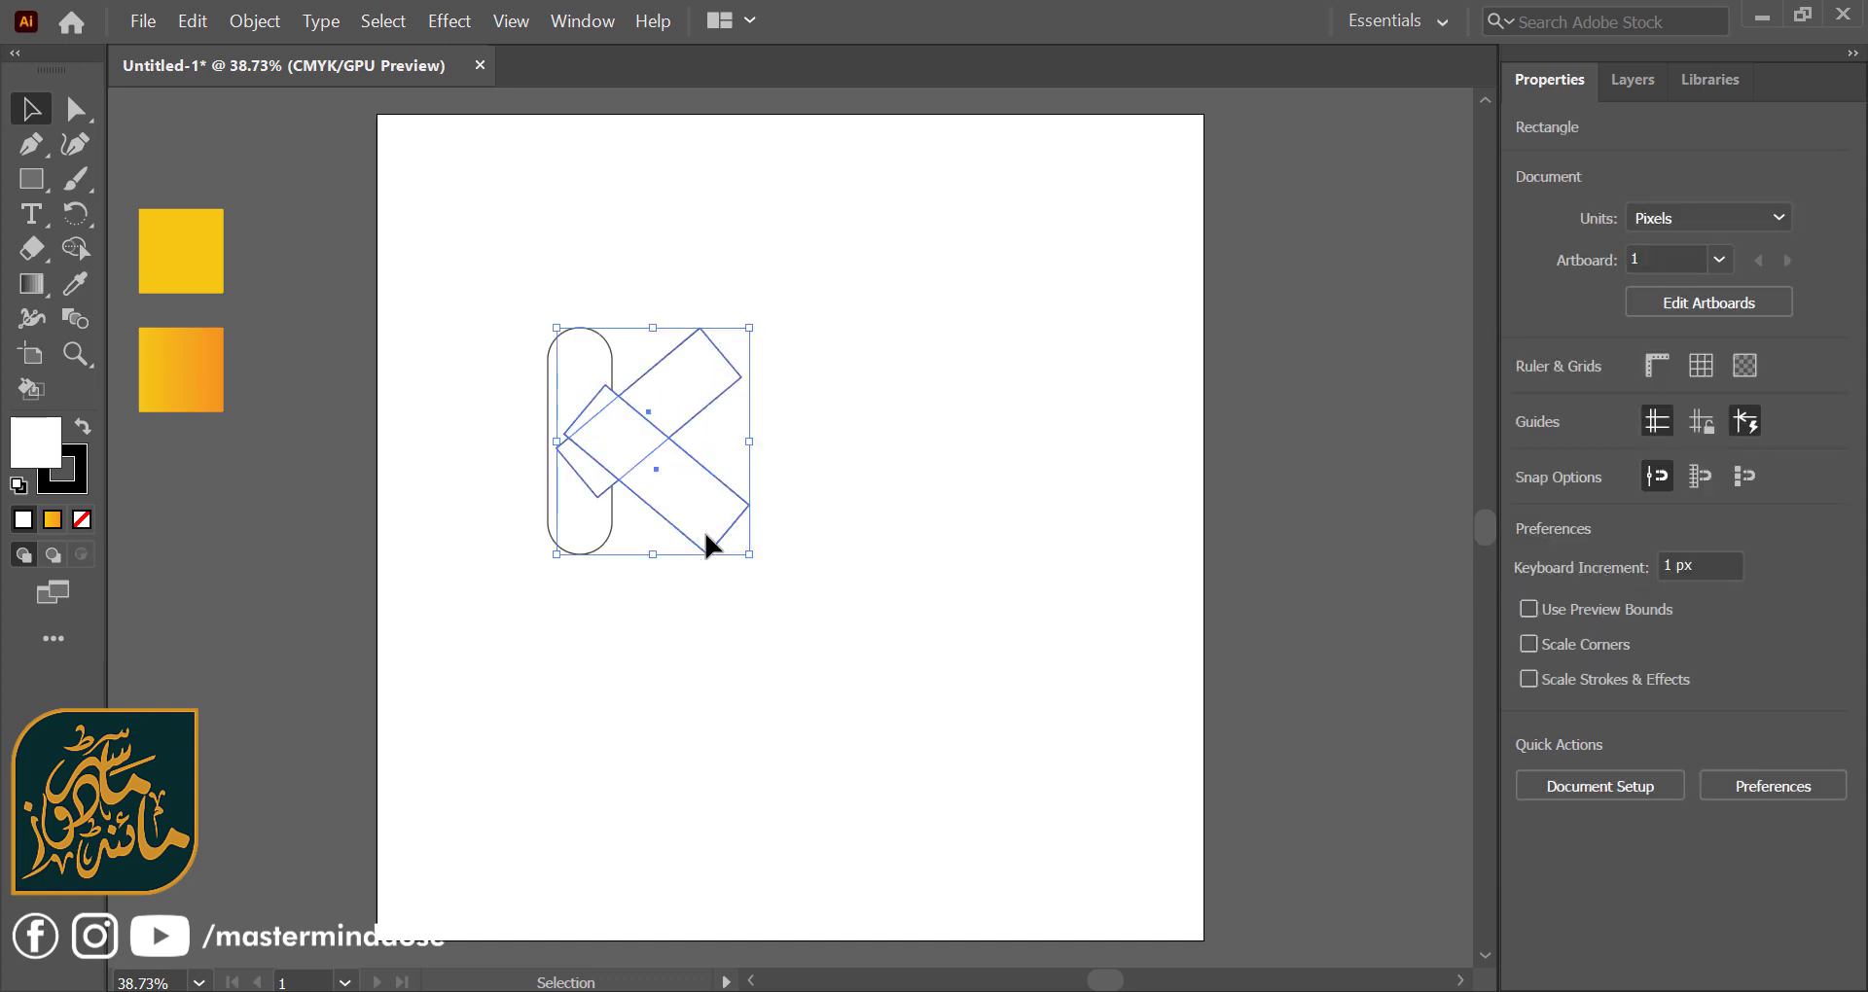
left_click(722, 394)
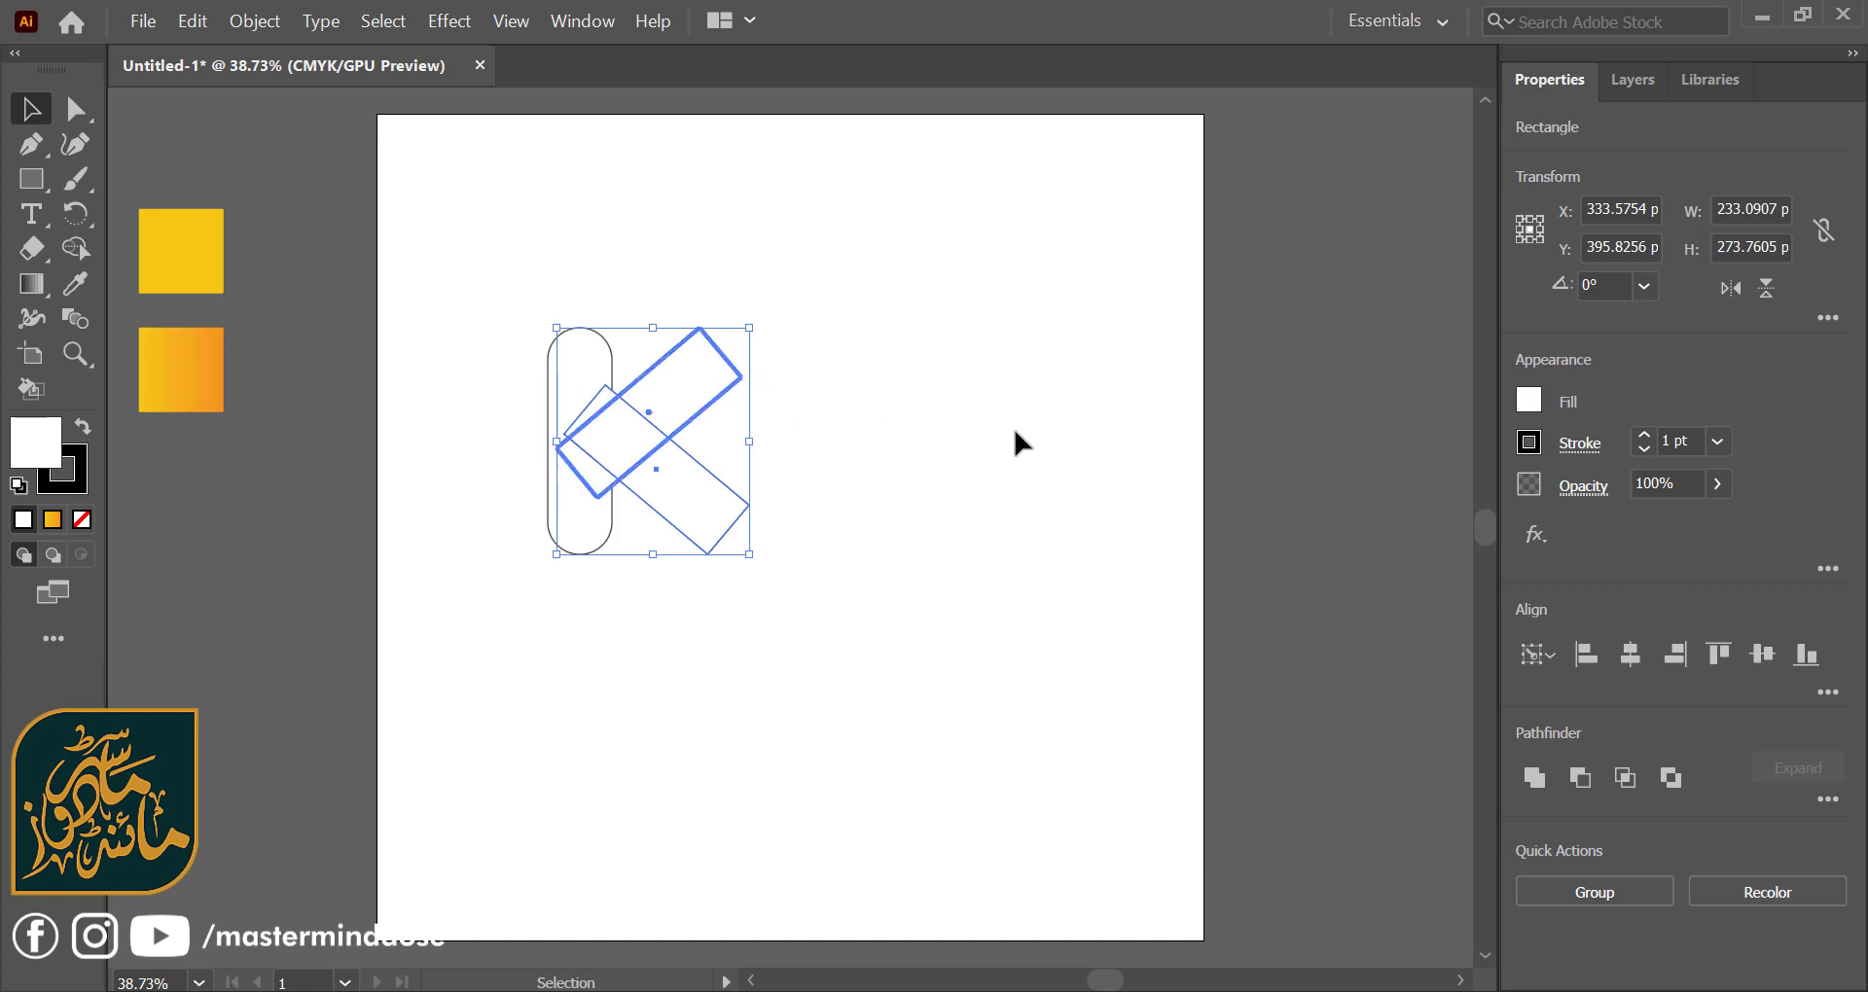
left_click(1689, 650)
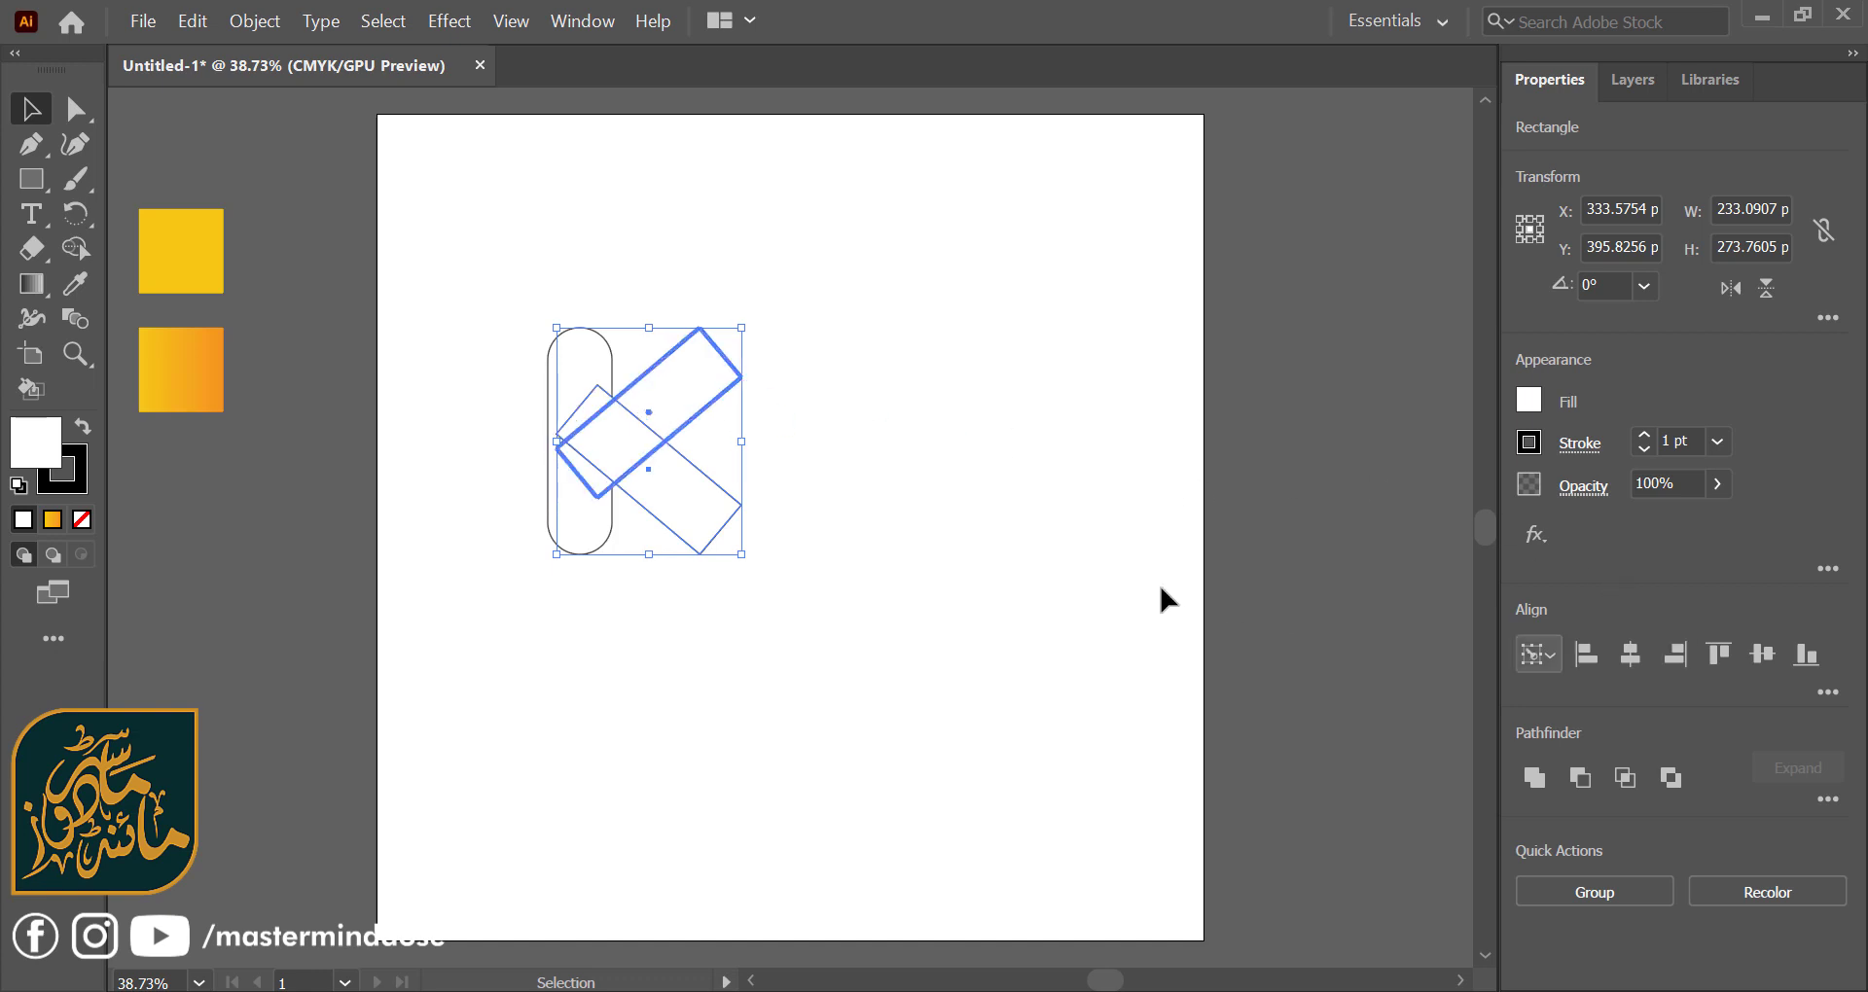
left_click(1039, 563)
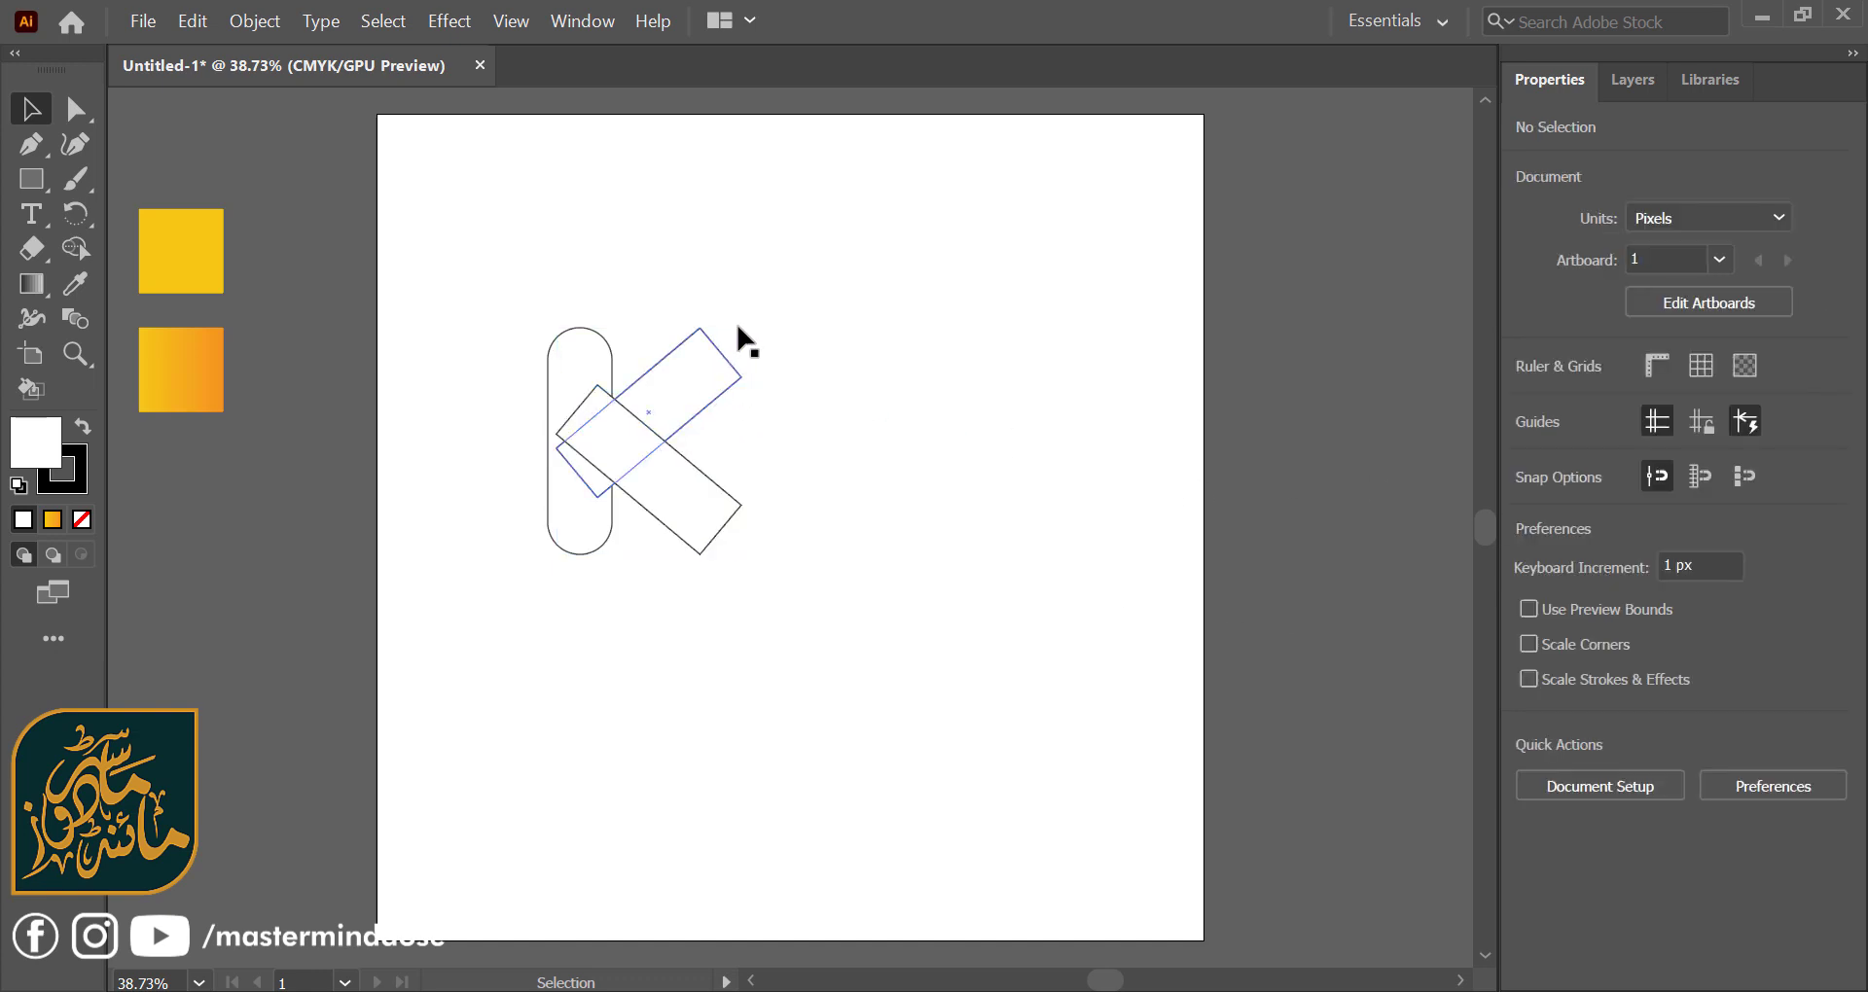
left_click_drag(708, 584, 667, 568)
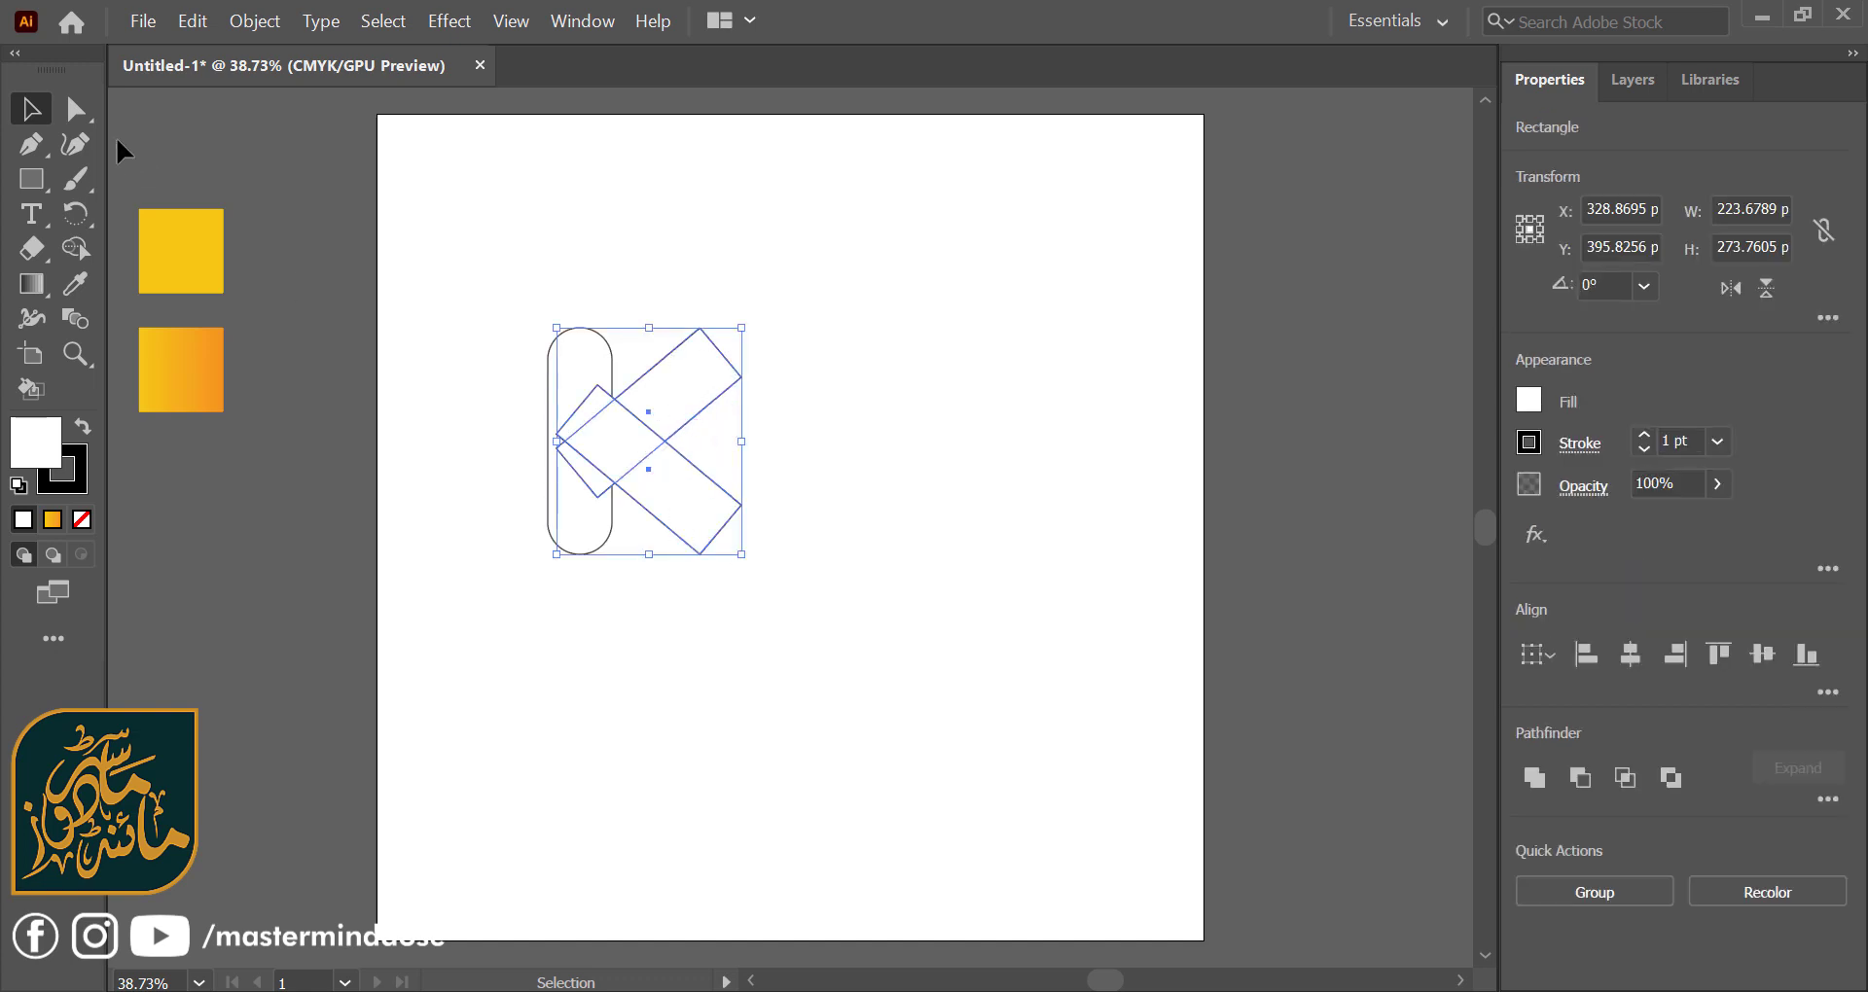
- Round every corner of both diagonal rectangles into pills
left_click(84, 117)
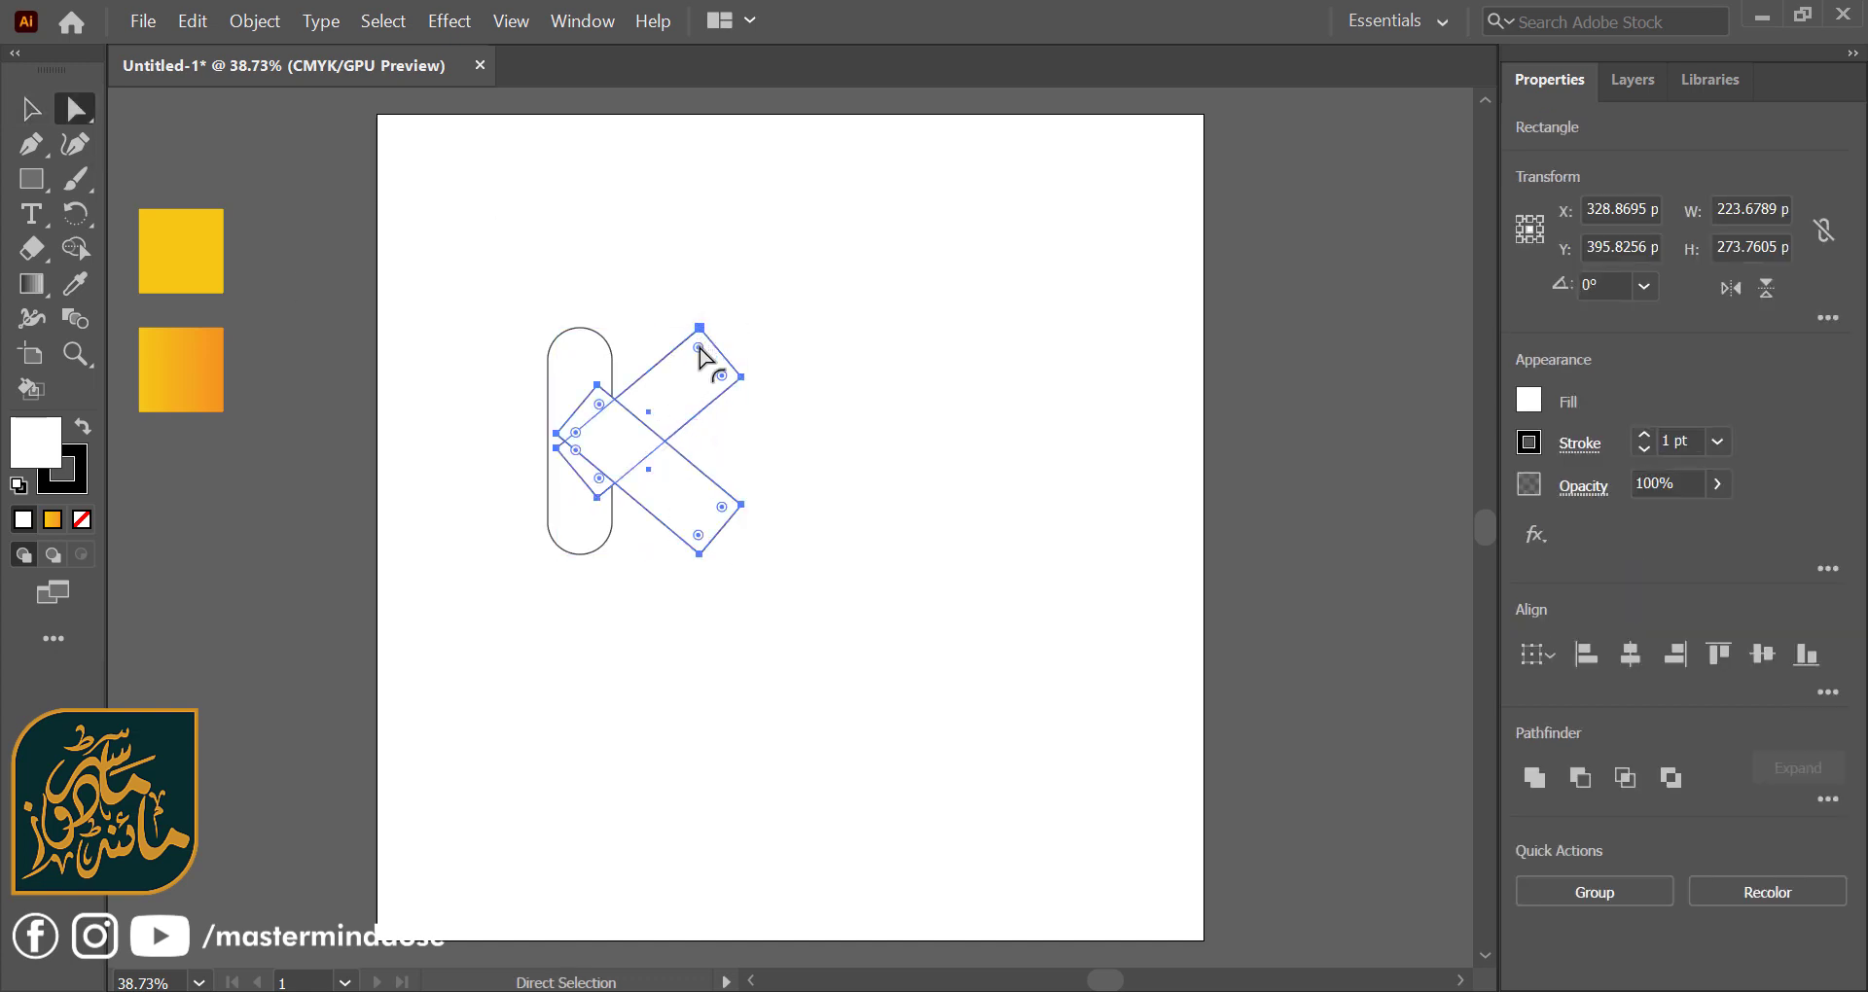
left_click_drag(702, 360, 598, 447)
left_click(839, 443)
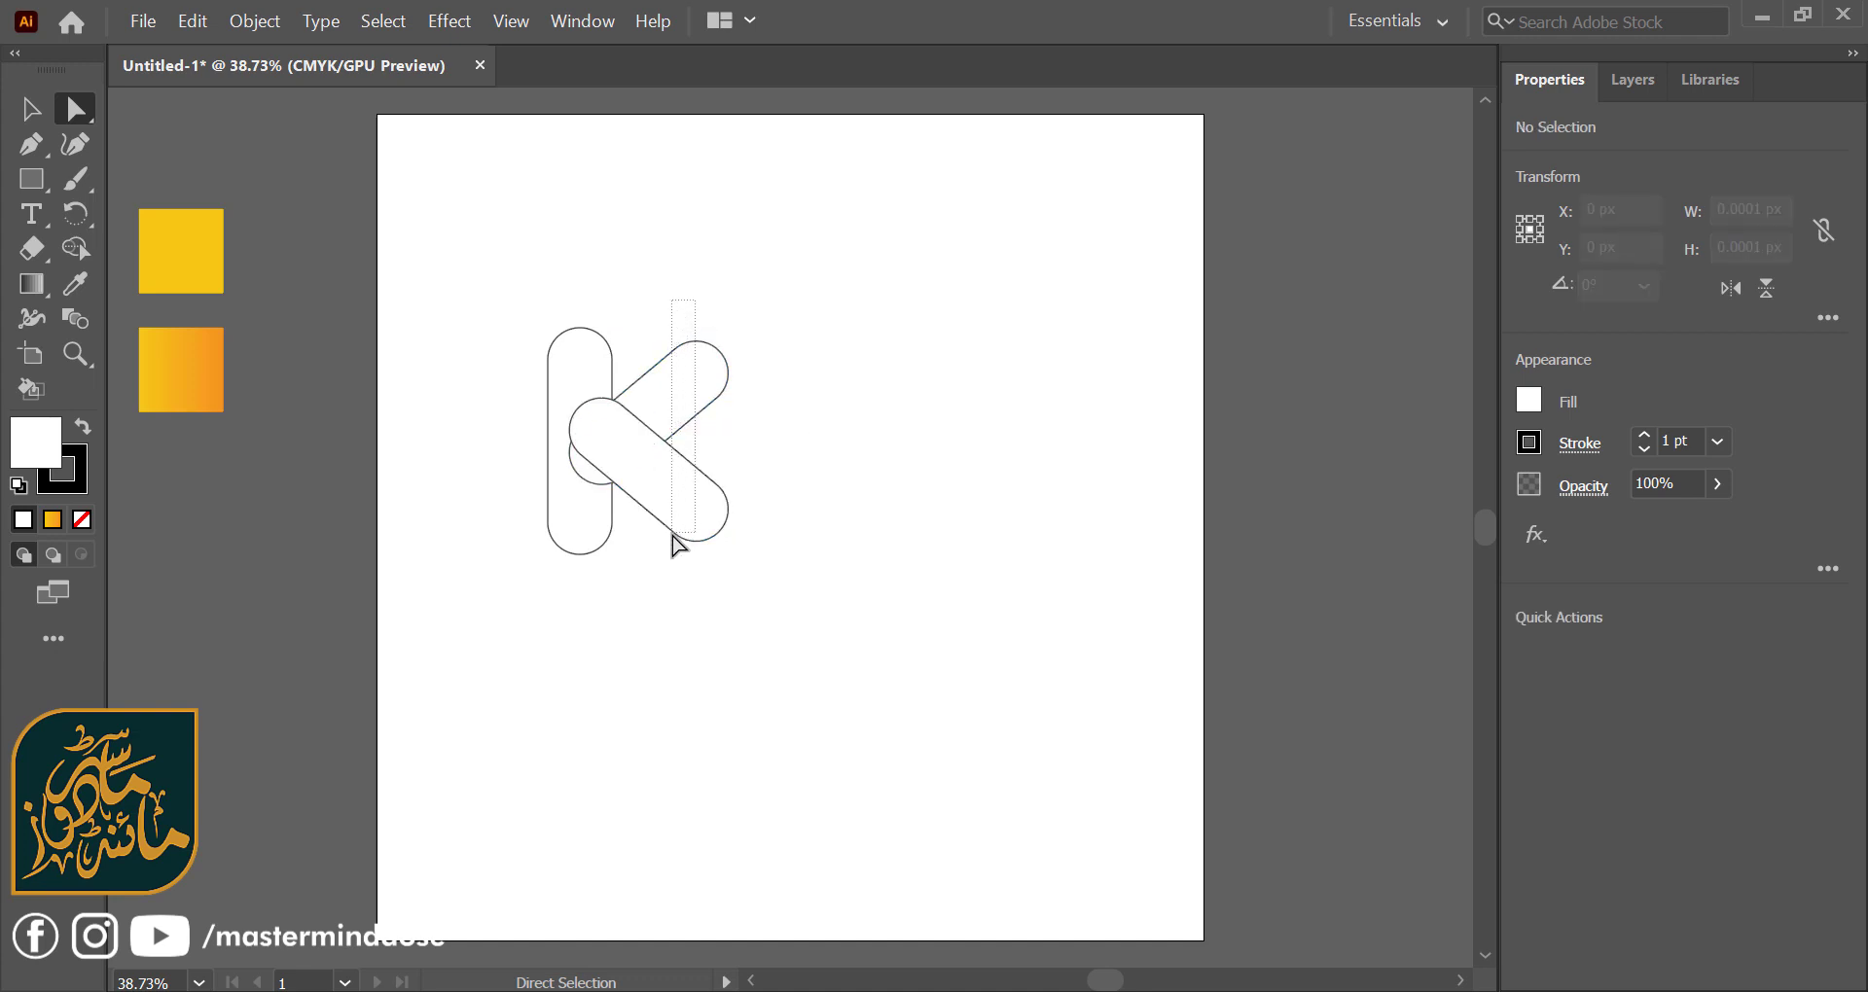
left_click_drag(675, 542, 817, 571)
left_click(817, 571)
- Zoom in and nudge the lower diagonal pill slightly left
scroll(642, 492, "up", 2)
scroll(642, 492, "up", 1)
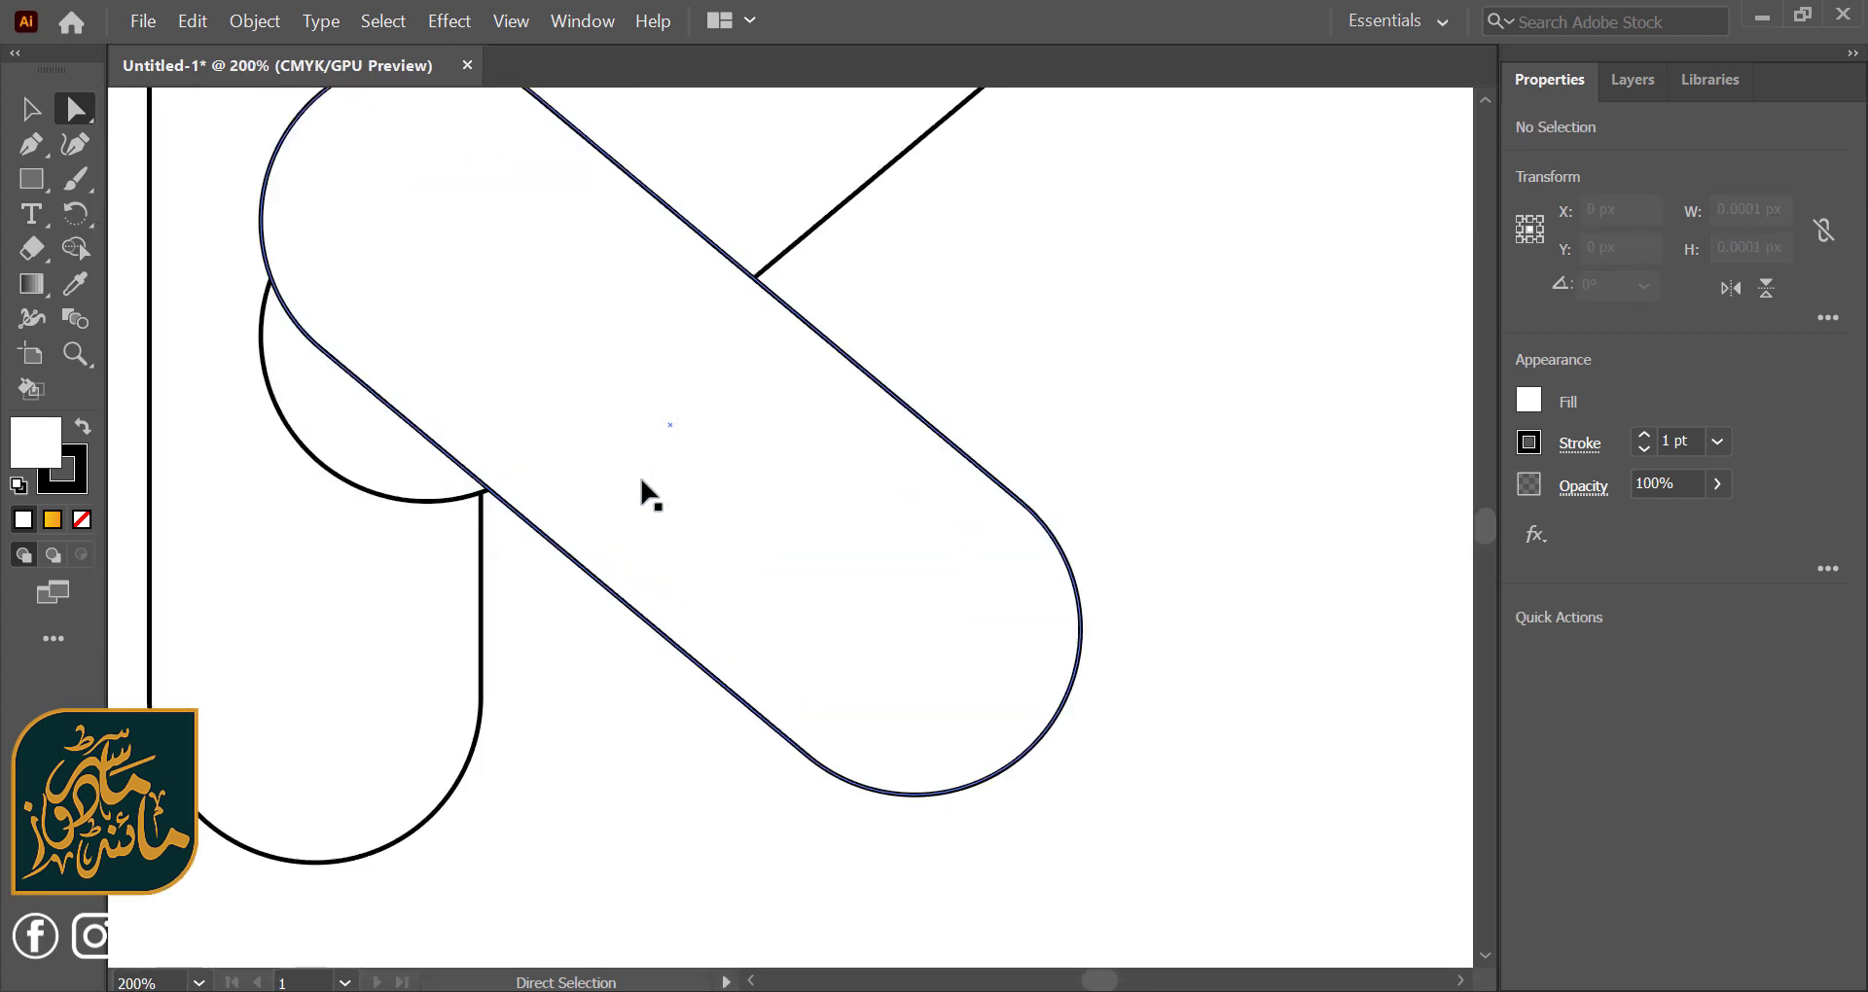
scroll(839, 520, "up", 1)
left_click(706, 592)
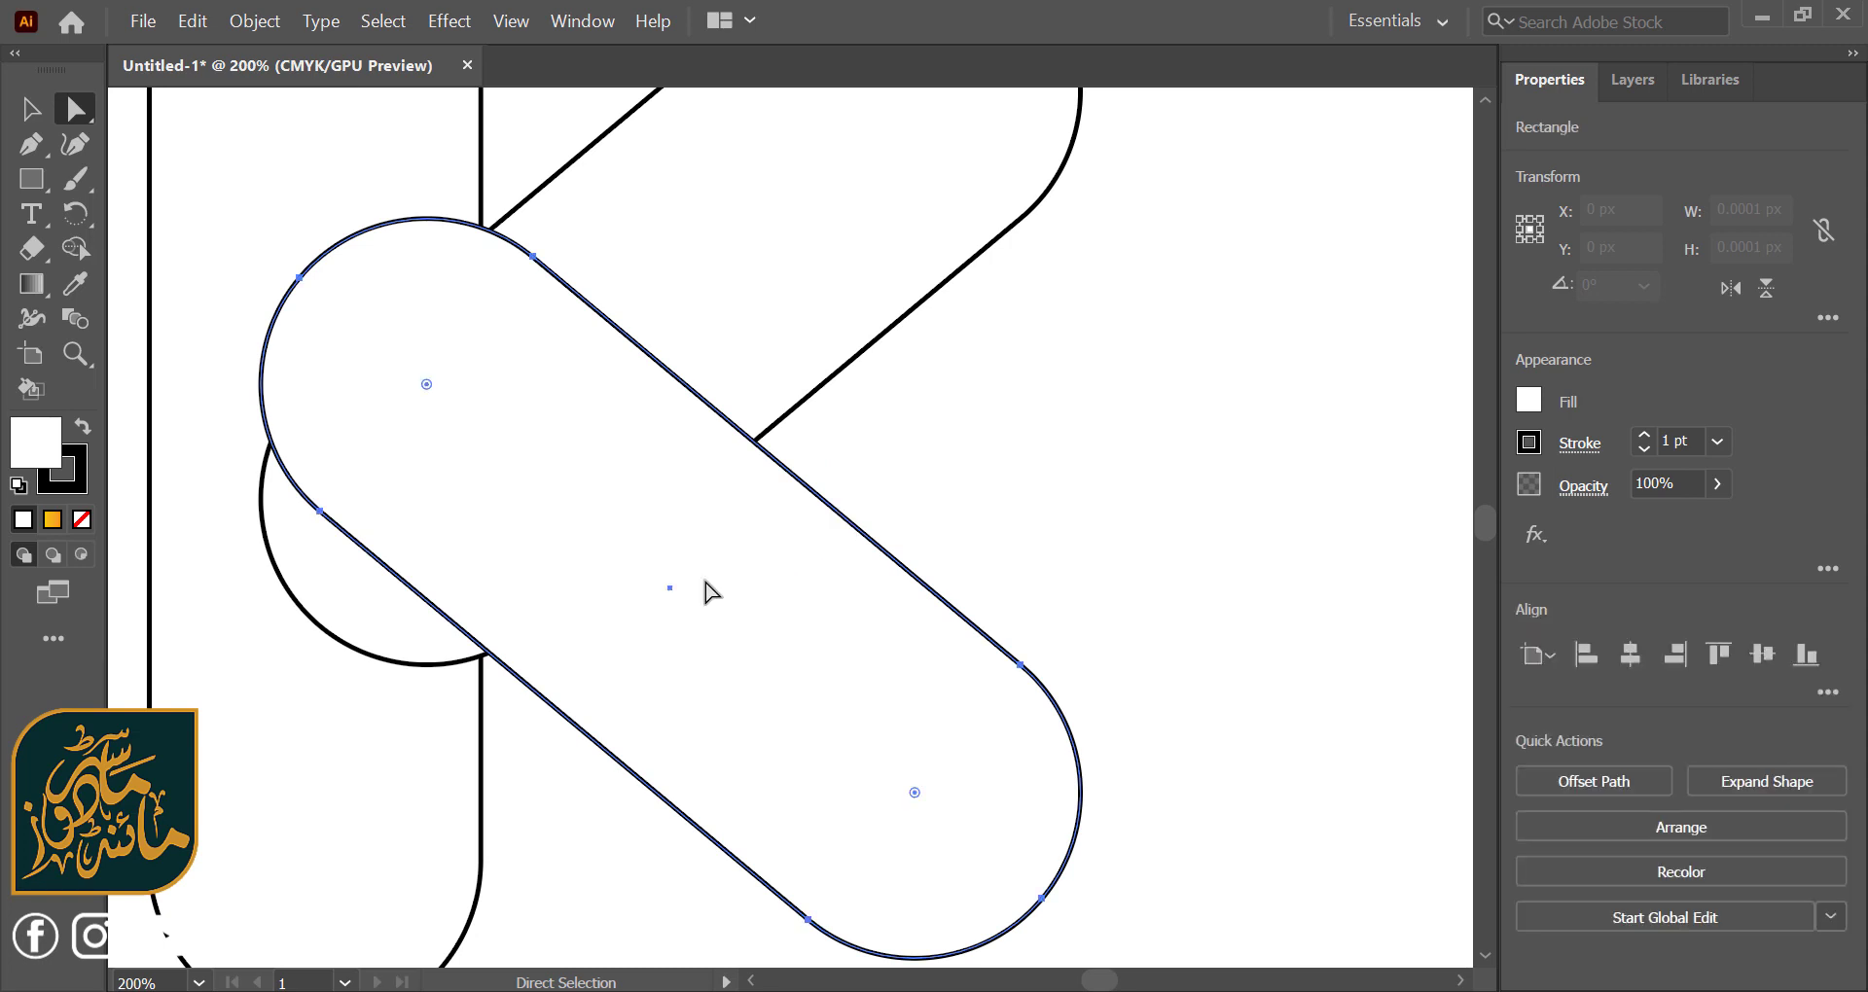
left_click_drag(667, 596, 659, 596)
left_click(983, 523)
scroll(985, 524, "down", 1)
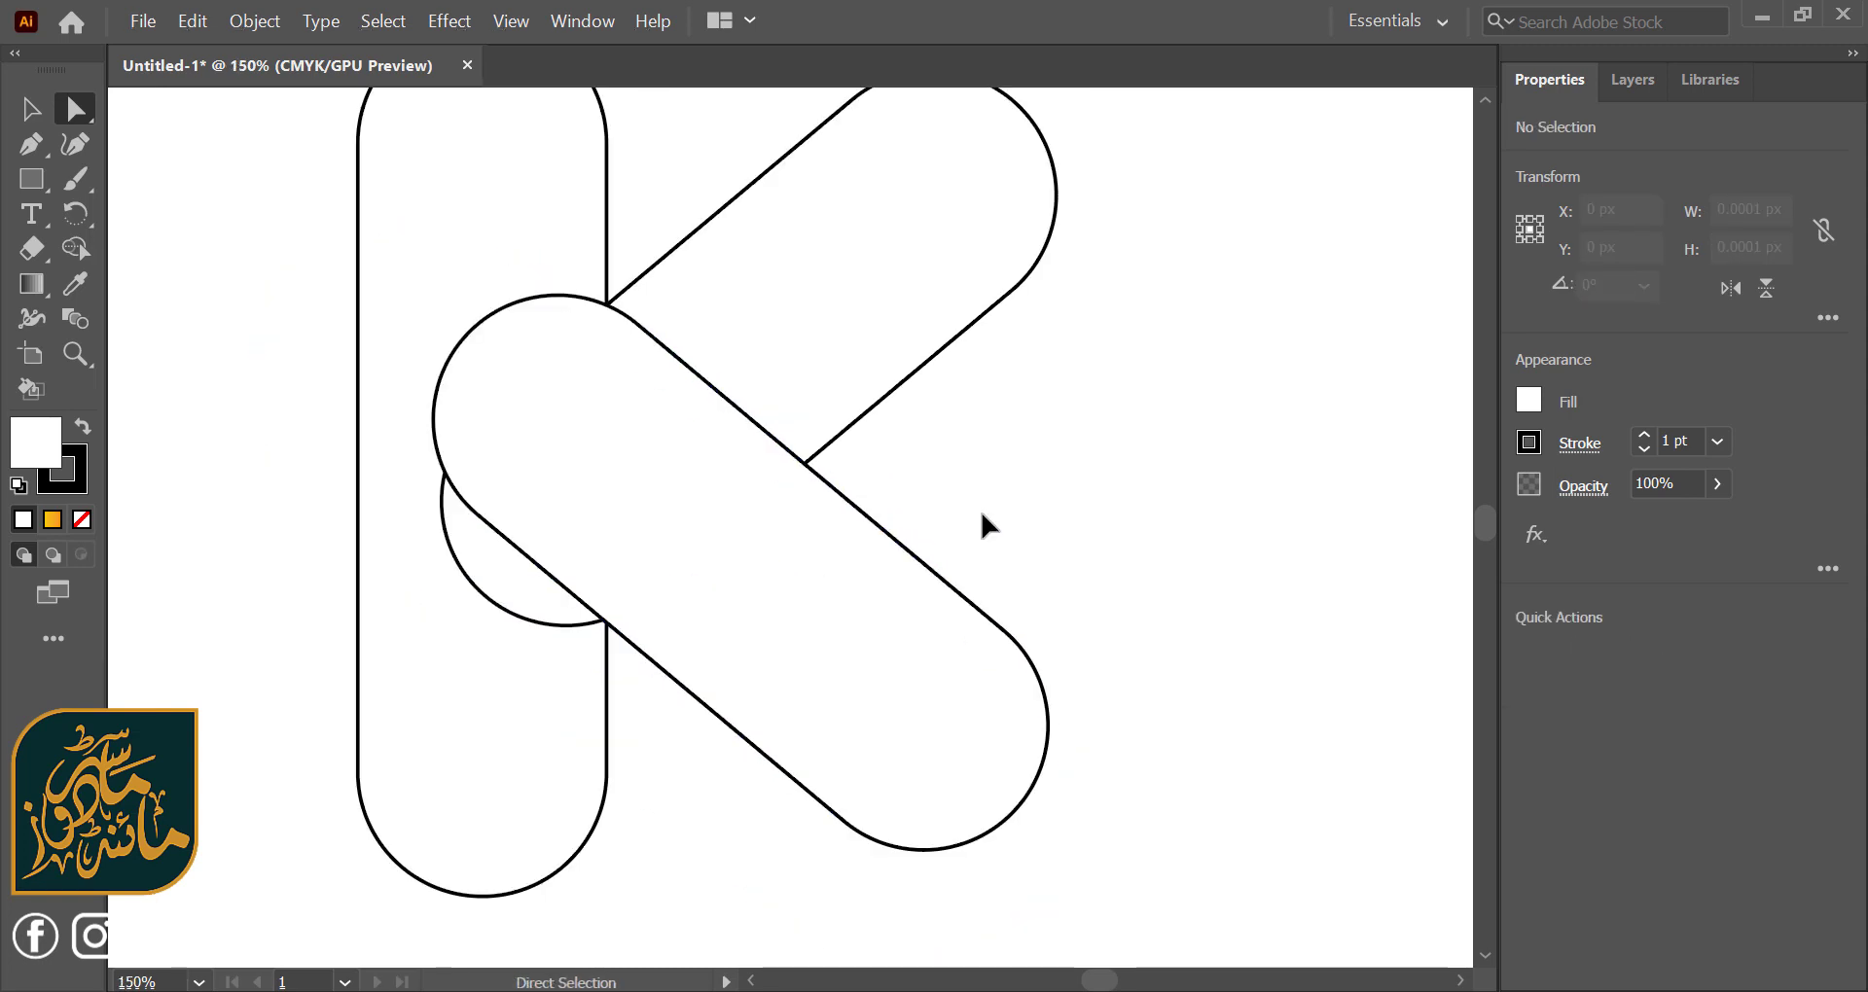
scroll(985, 524, "down", 1)
left_click_drag(1102, 221, 925, 720)
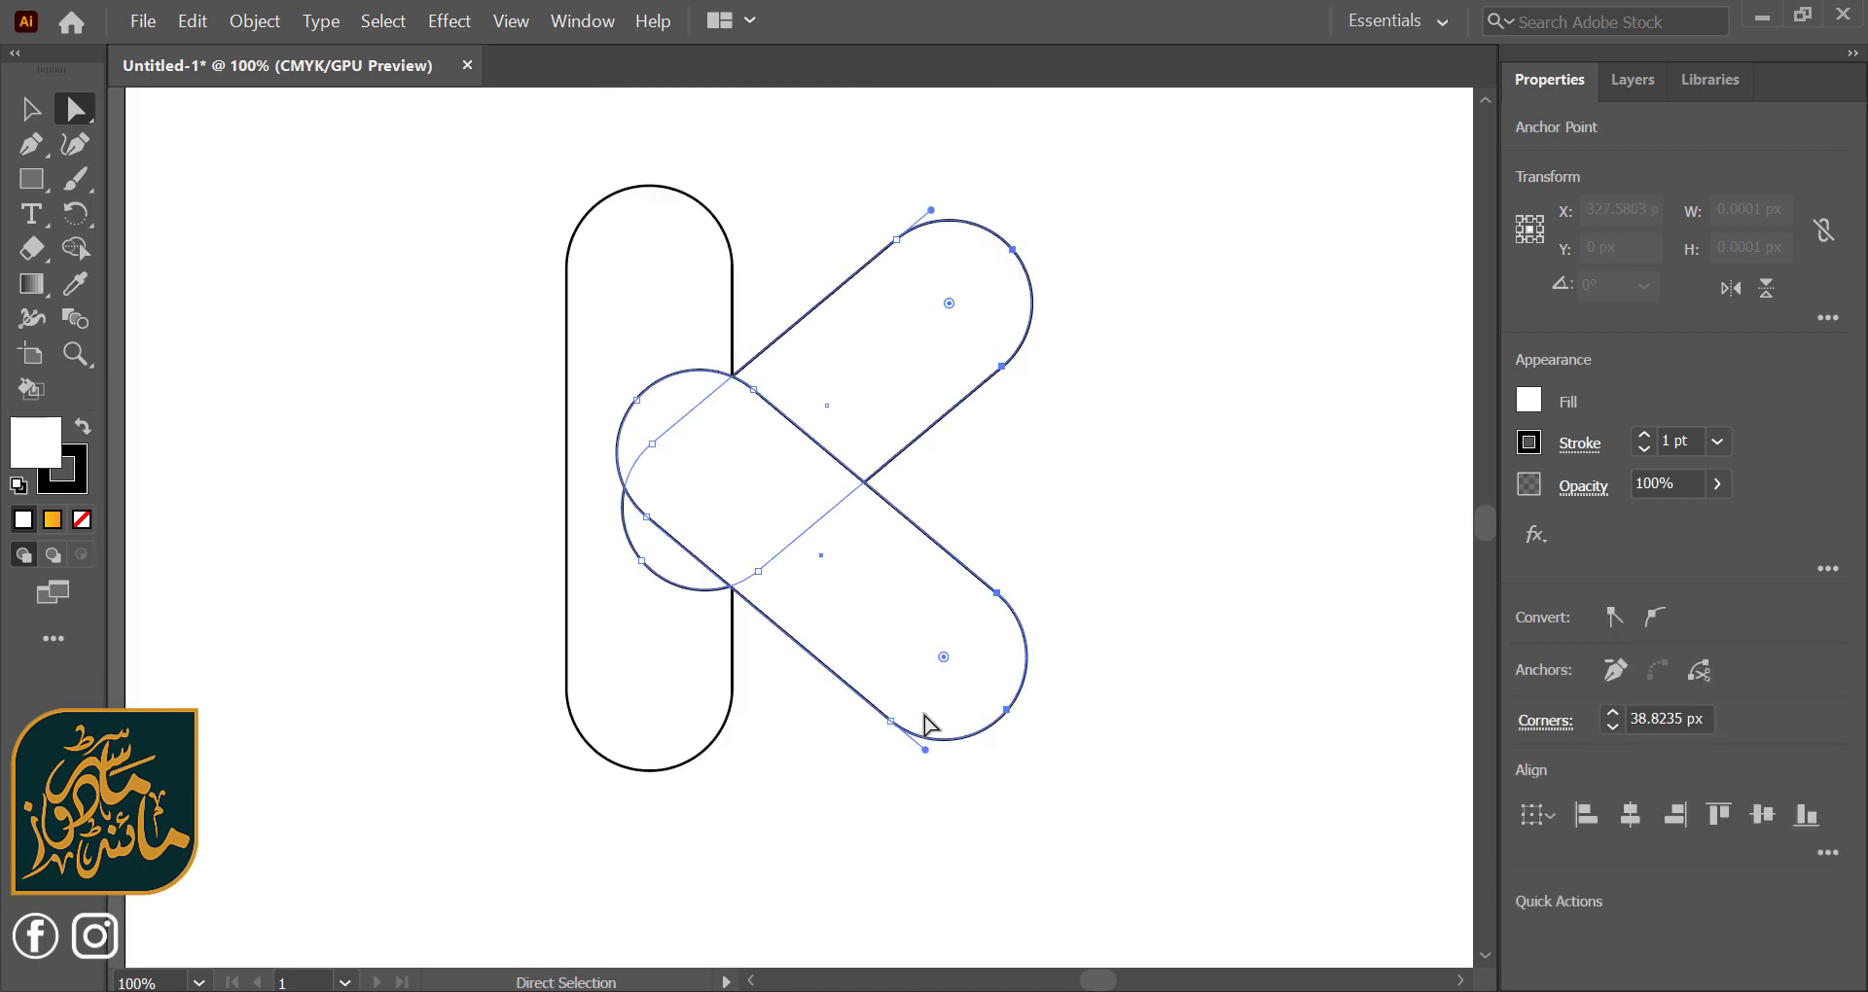
- Align the lower diagonal pill's right edge to the upper pill
left_click(39, 115)
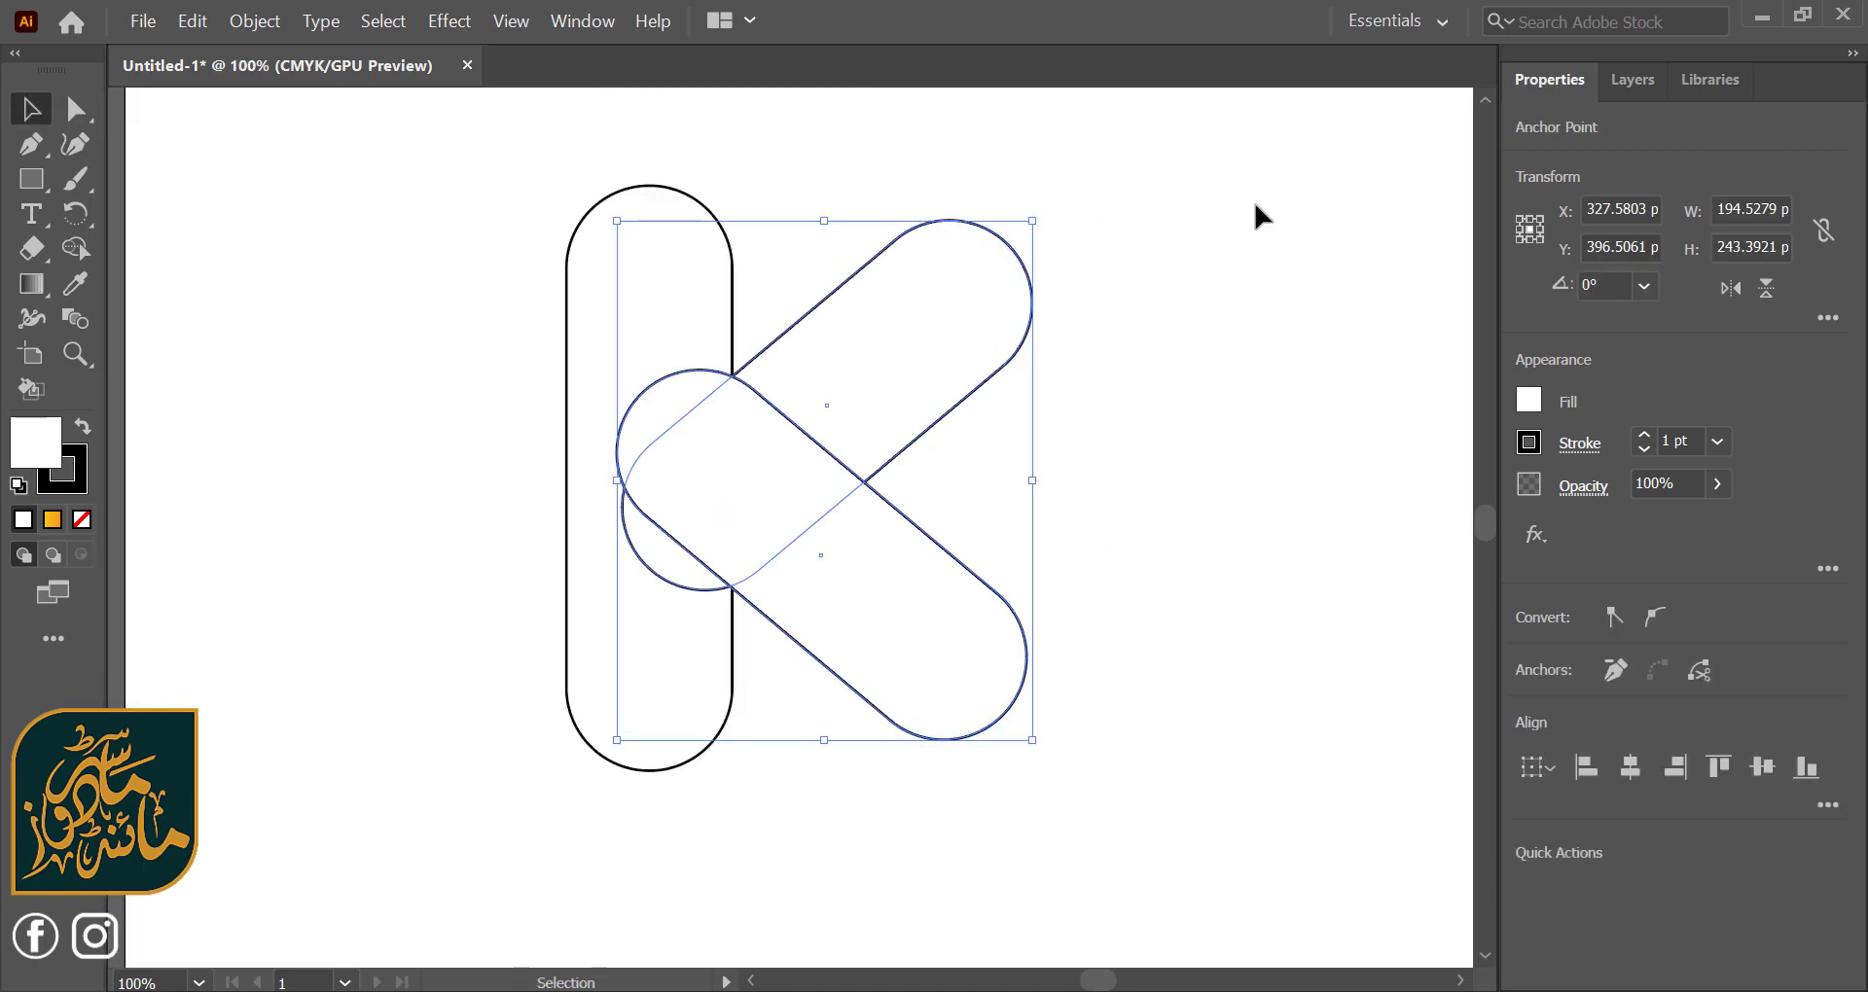
left_click(926, 742)
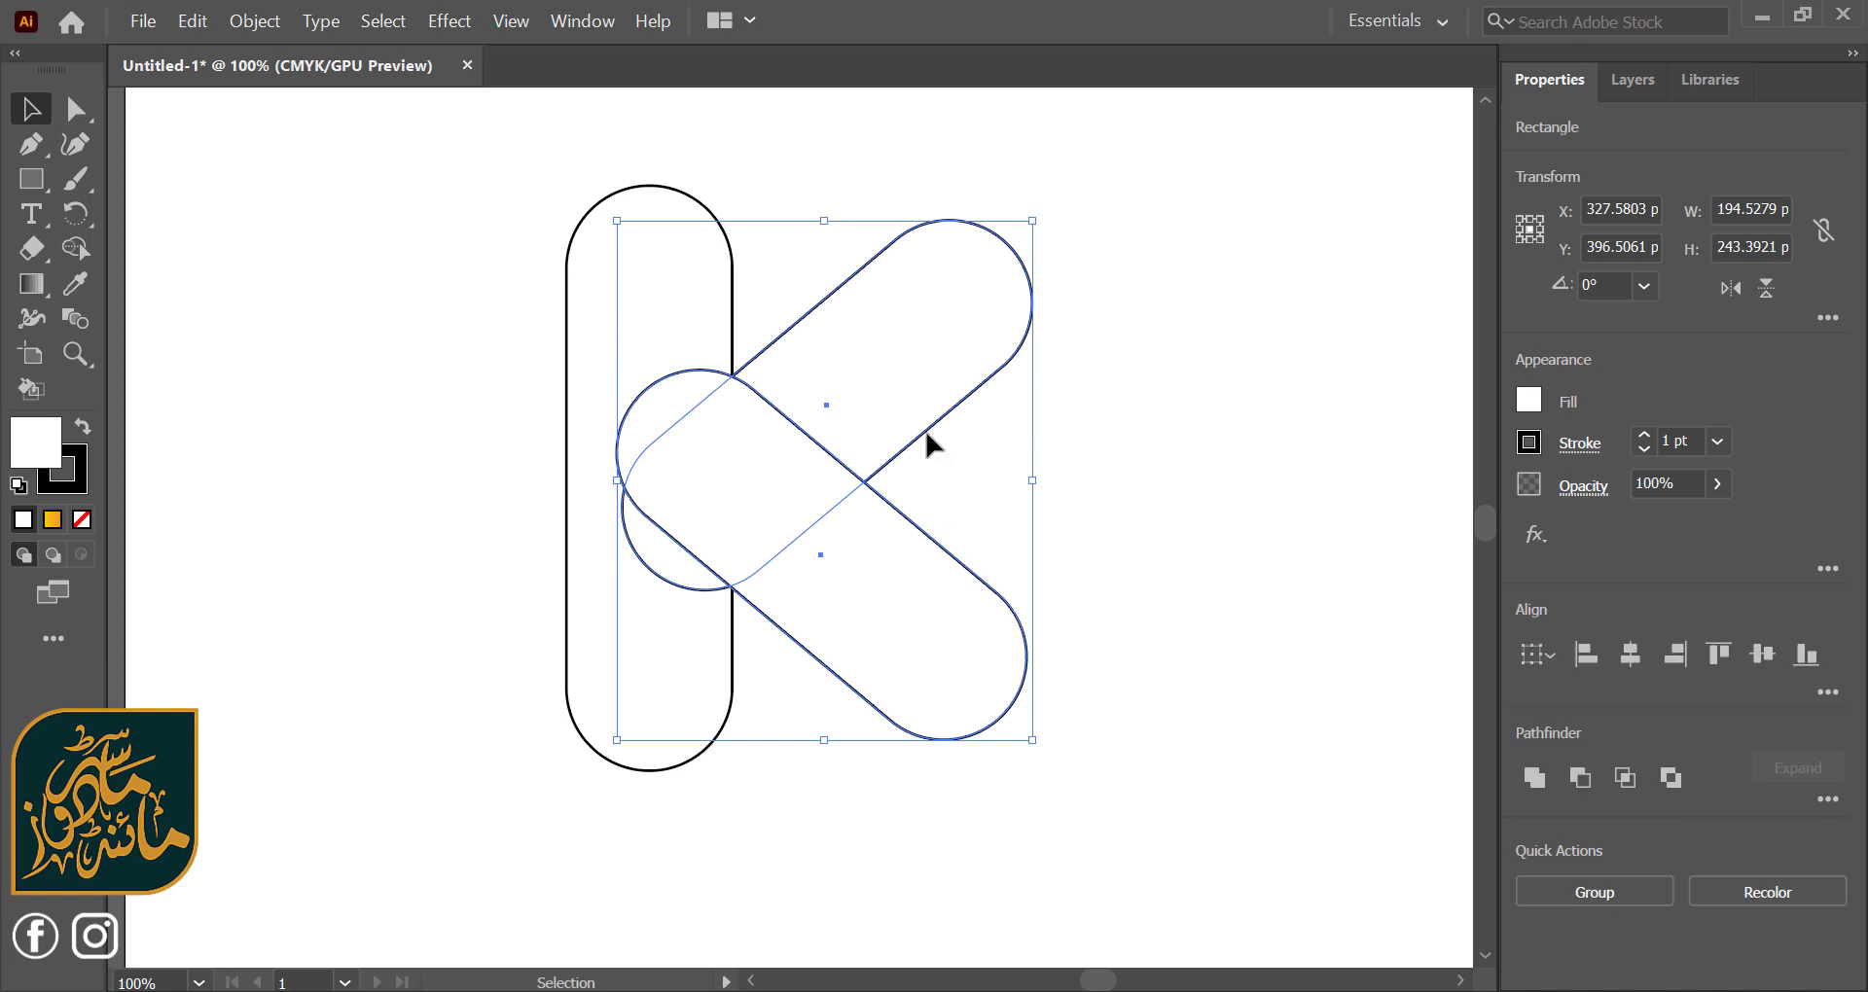
left_click(1678, 656)
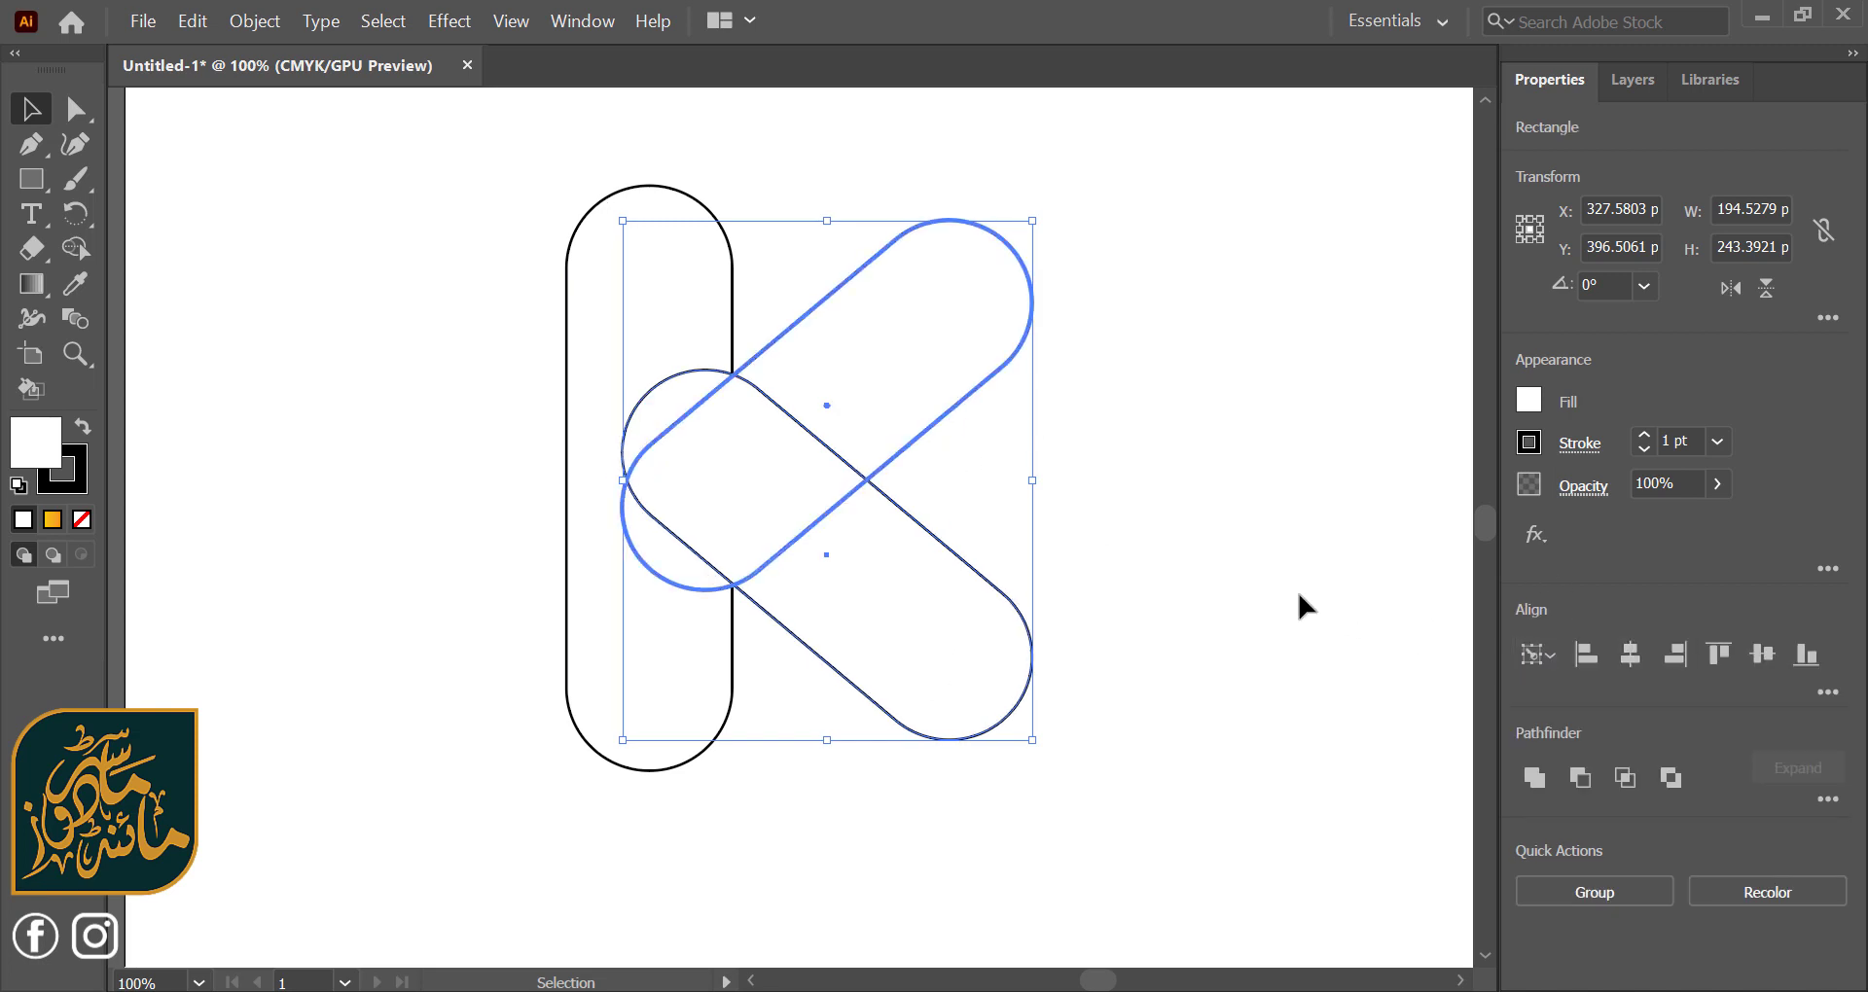
left_click(1244, 584)
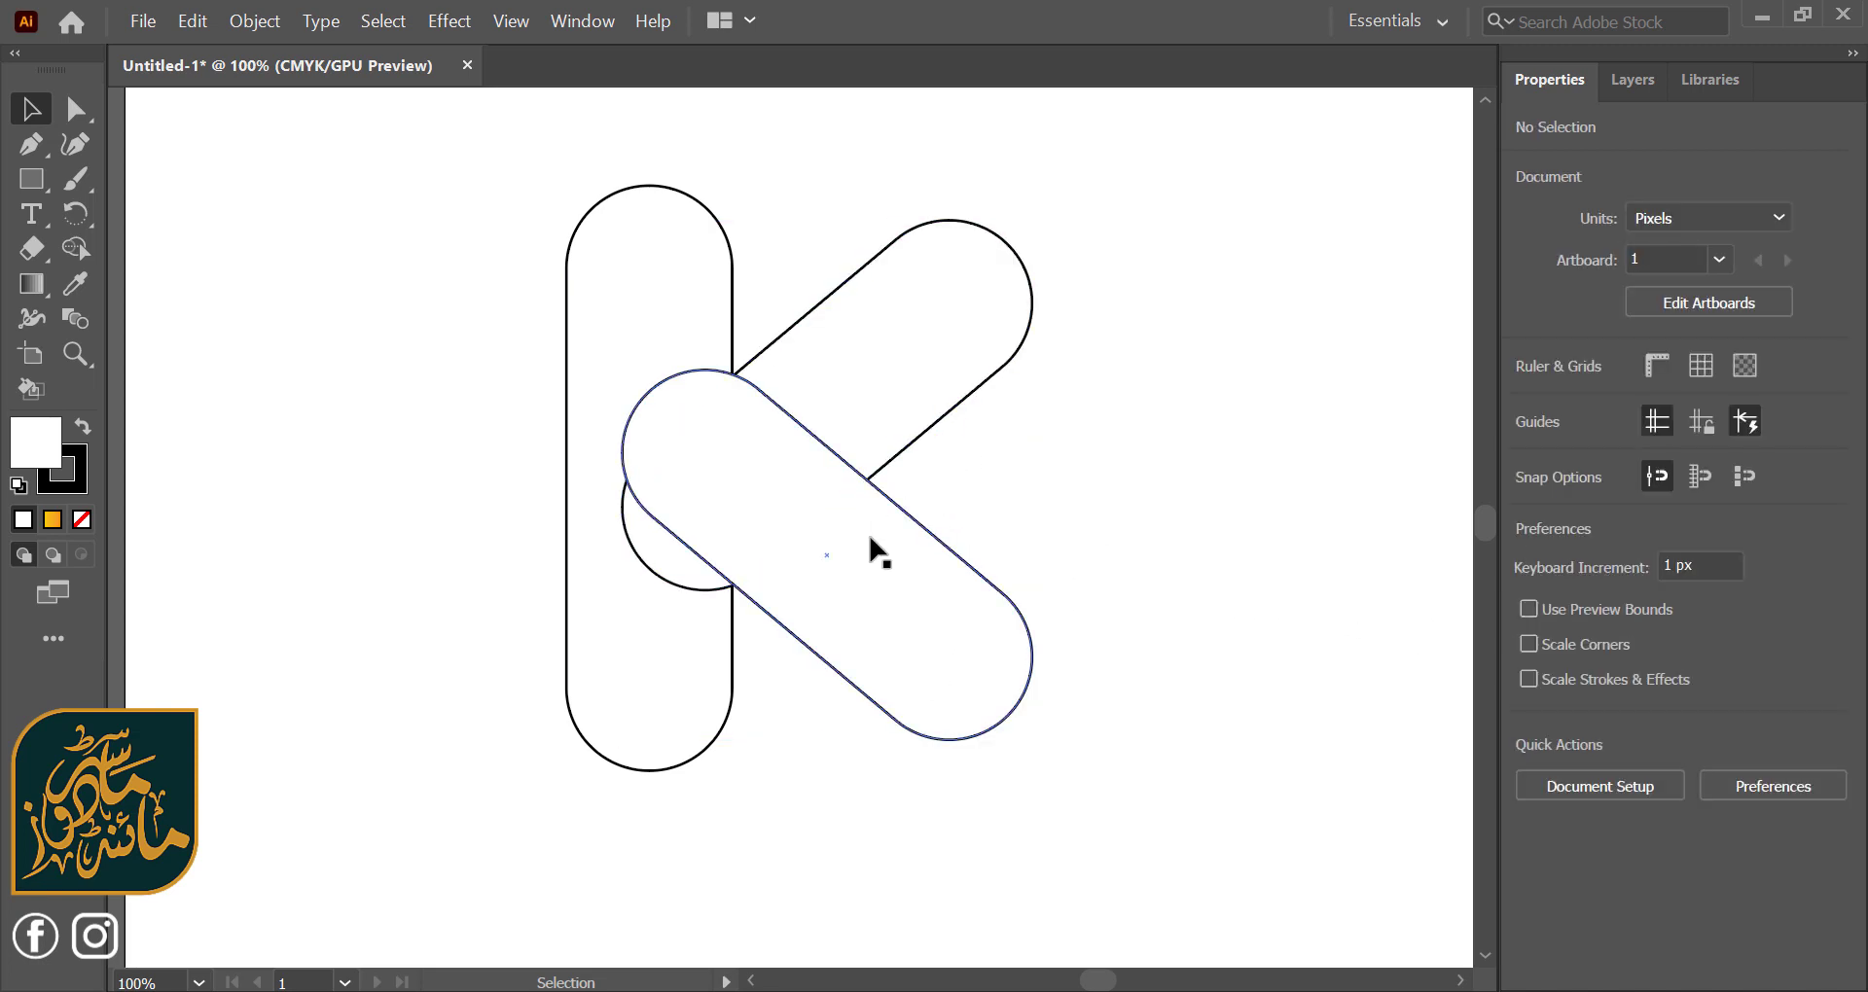
- Align the lower diagonal pill's bottom with the vertical pill's bottom
left_click(873, 583)
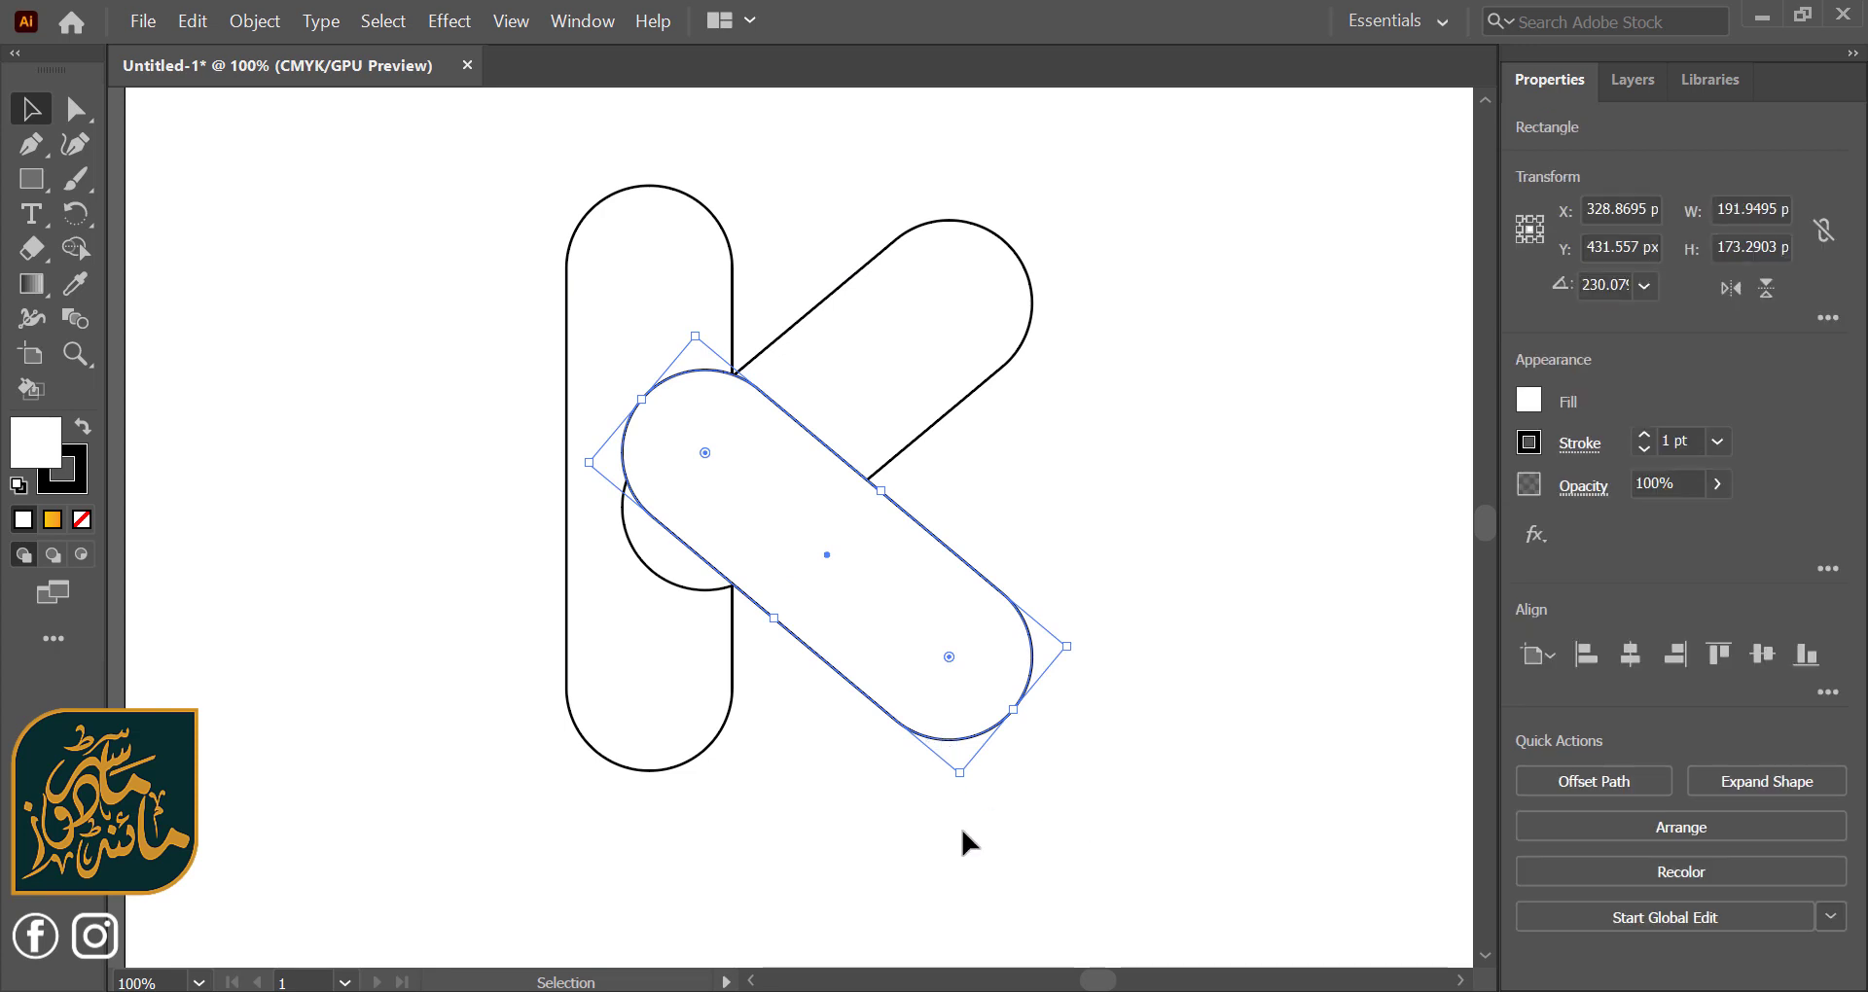
left_click_drag(1070, 818, 671, 754)
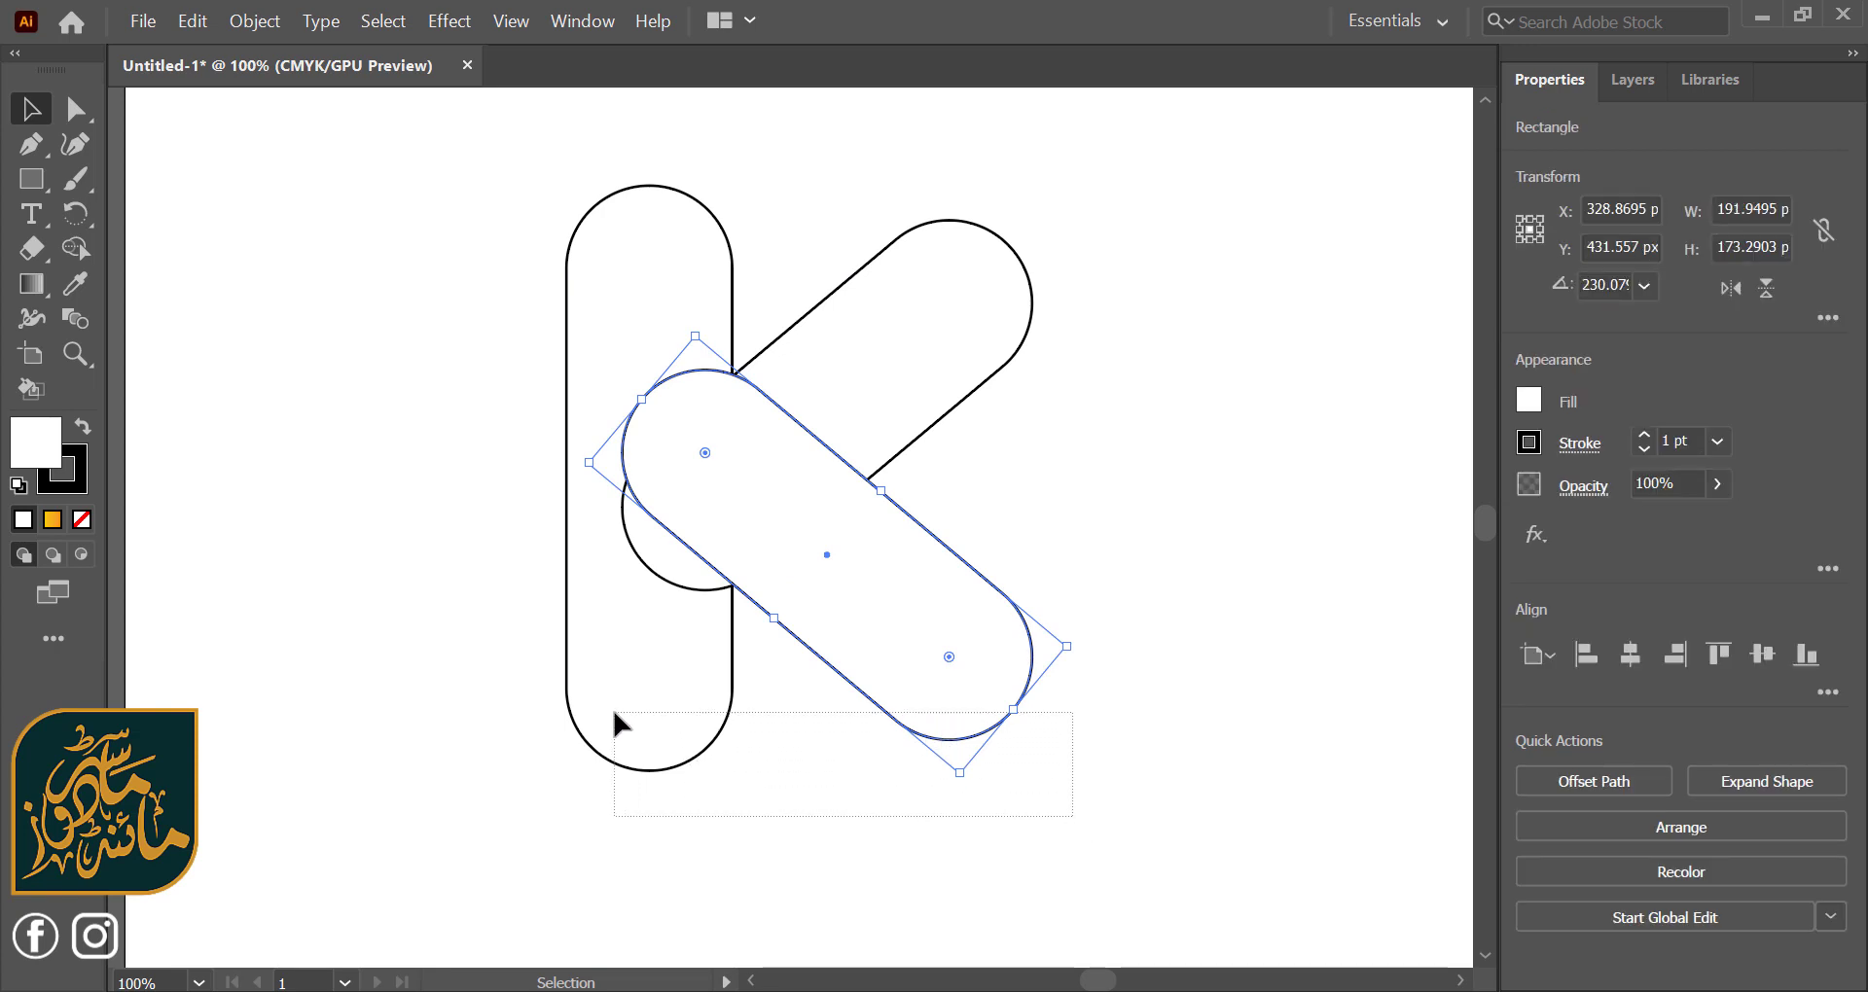
left_click(709, 750)
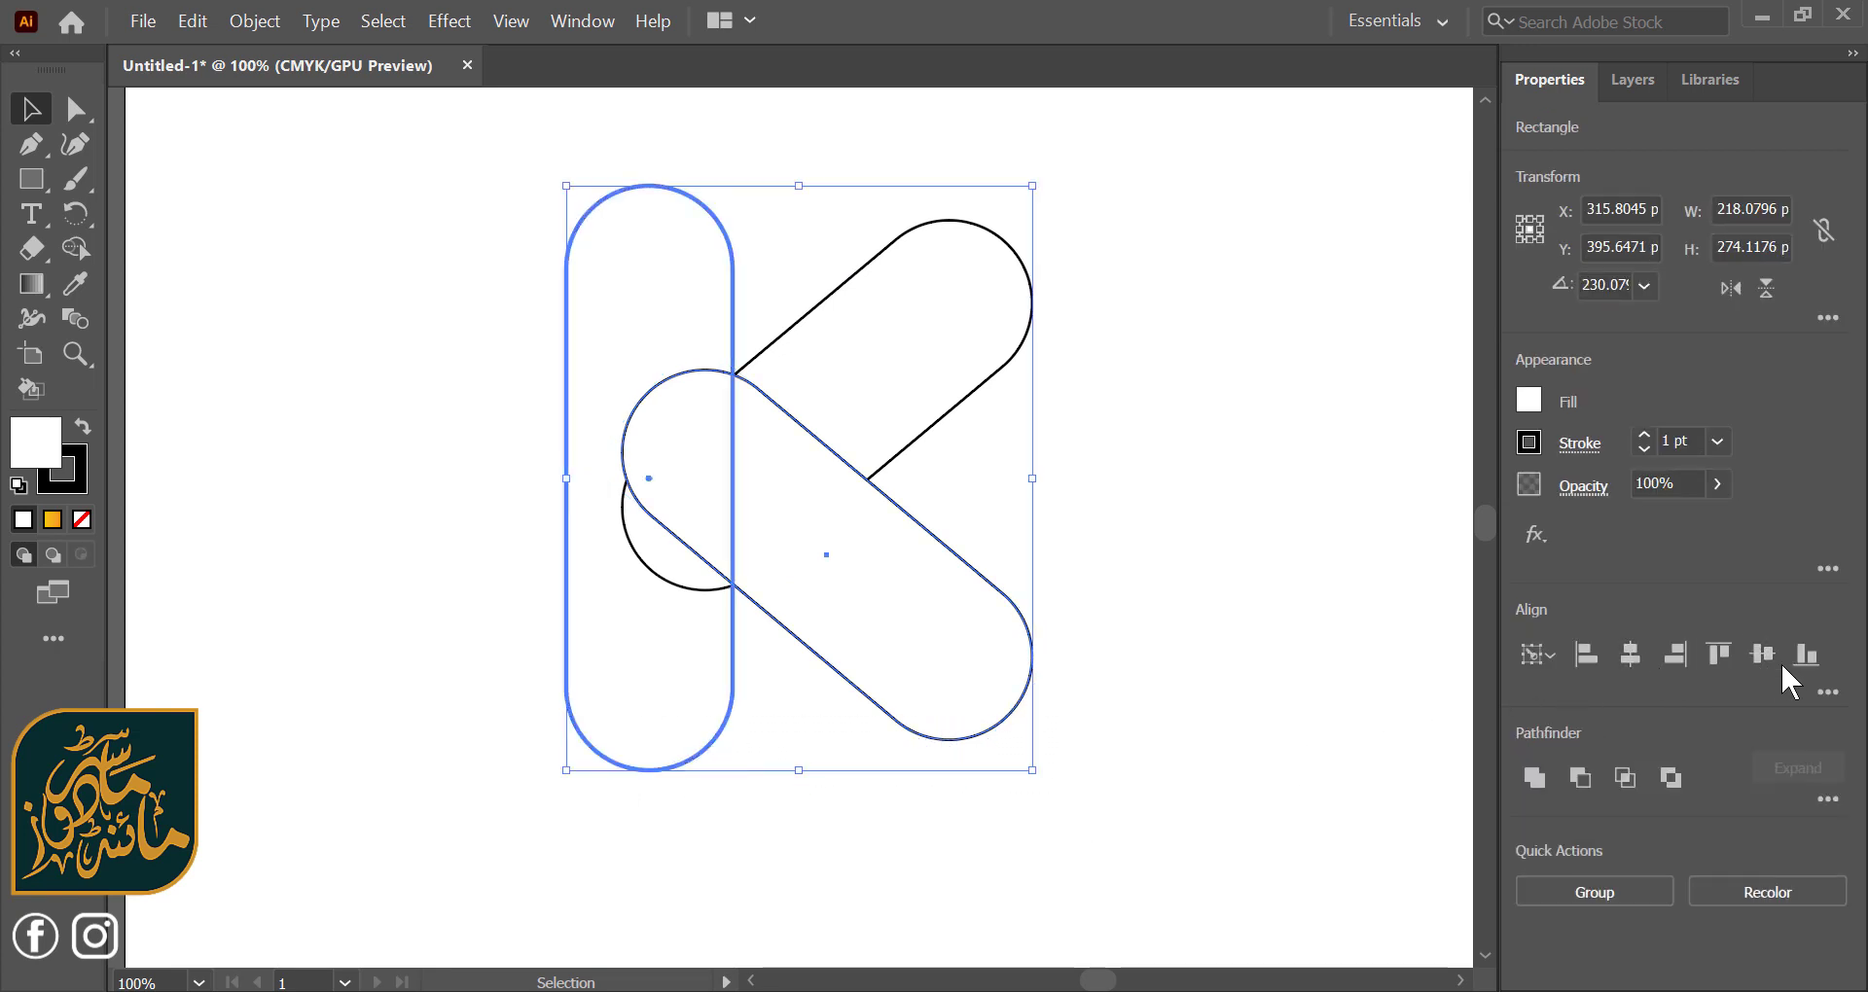
left_click(1805, 654)
left_click(1322, 733)
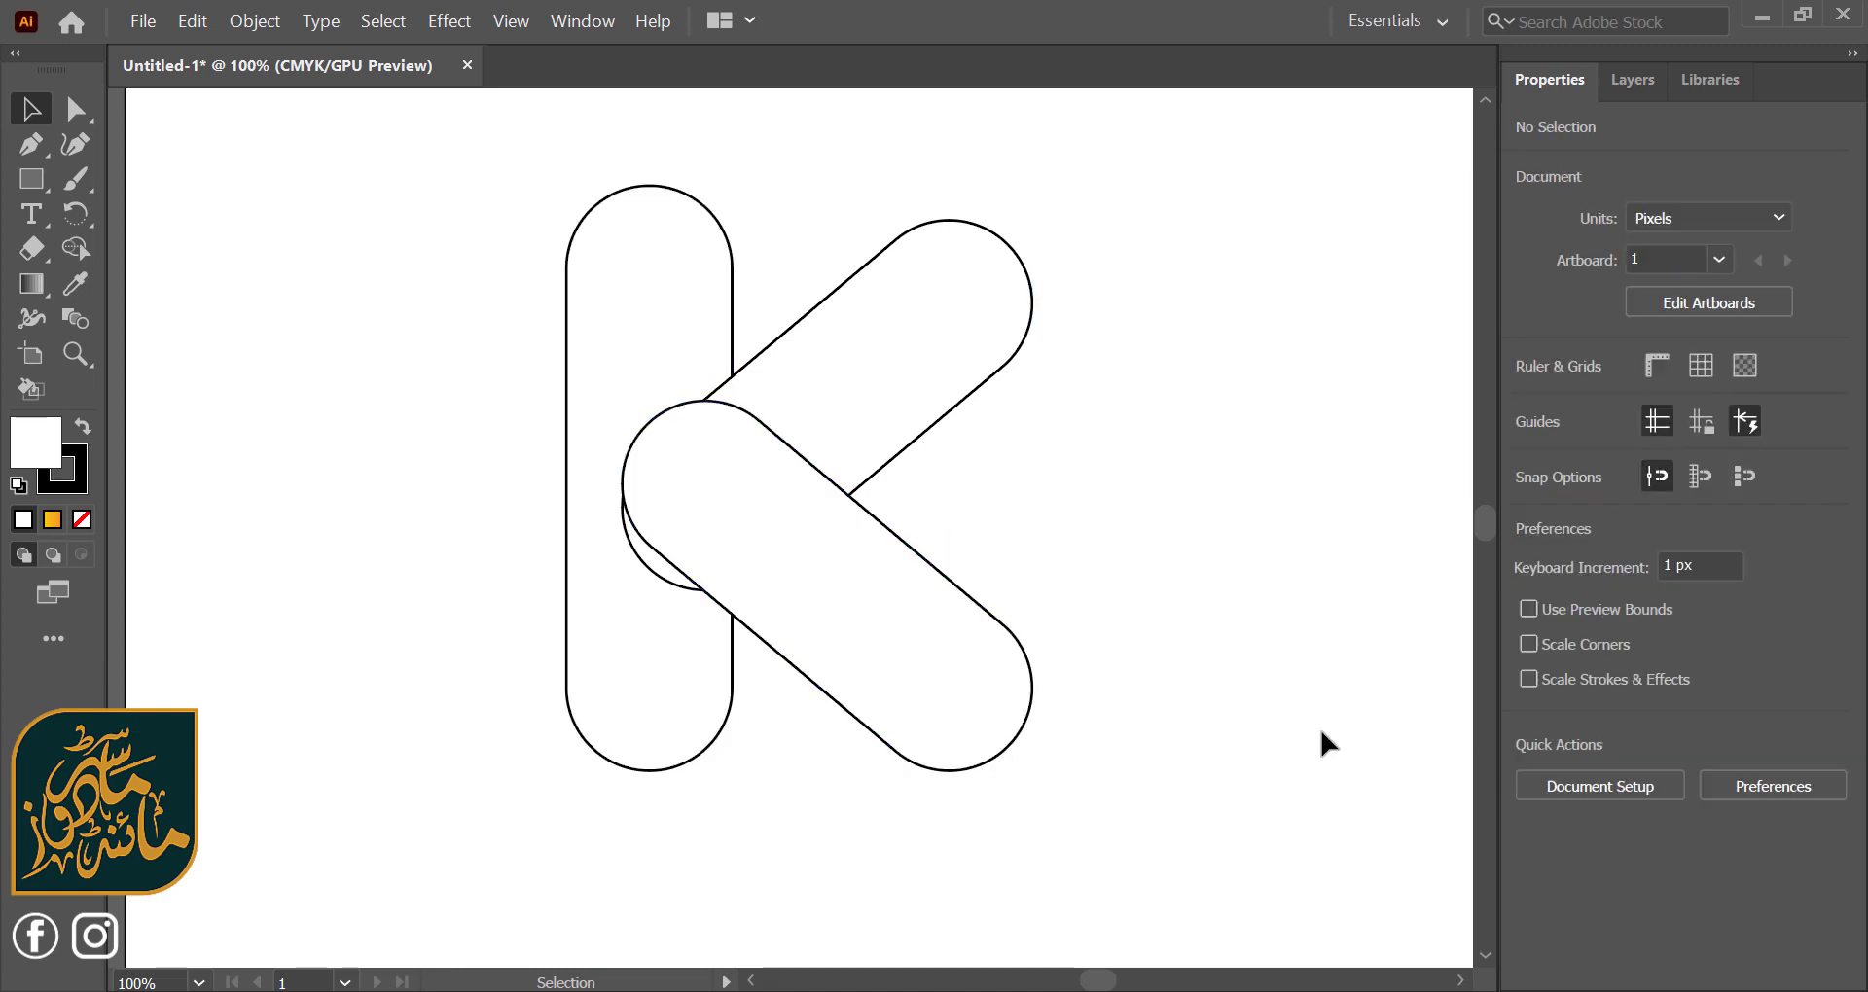
- Unite the two diagonal pills and send the merged shape behind the vertical pill
left_click_drag(999, 231, 891, 683)
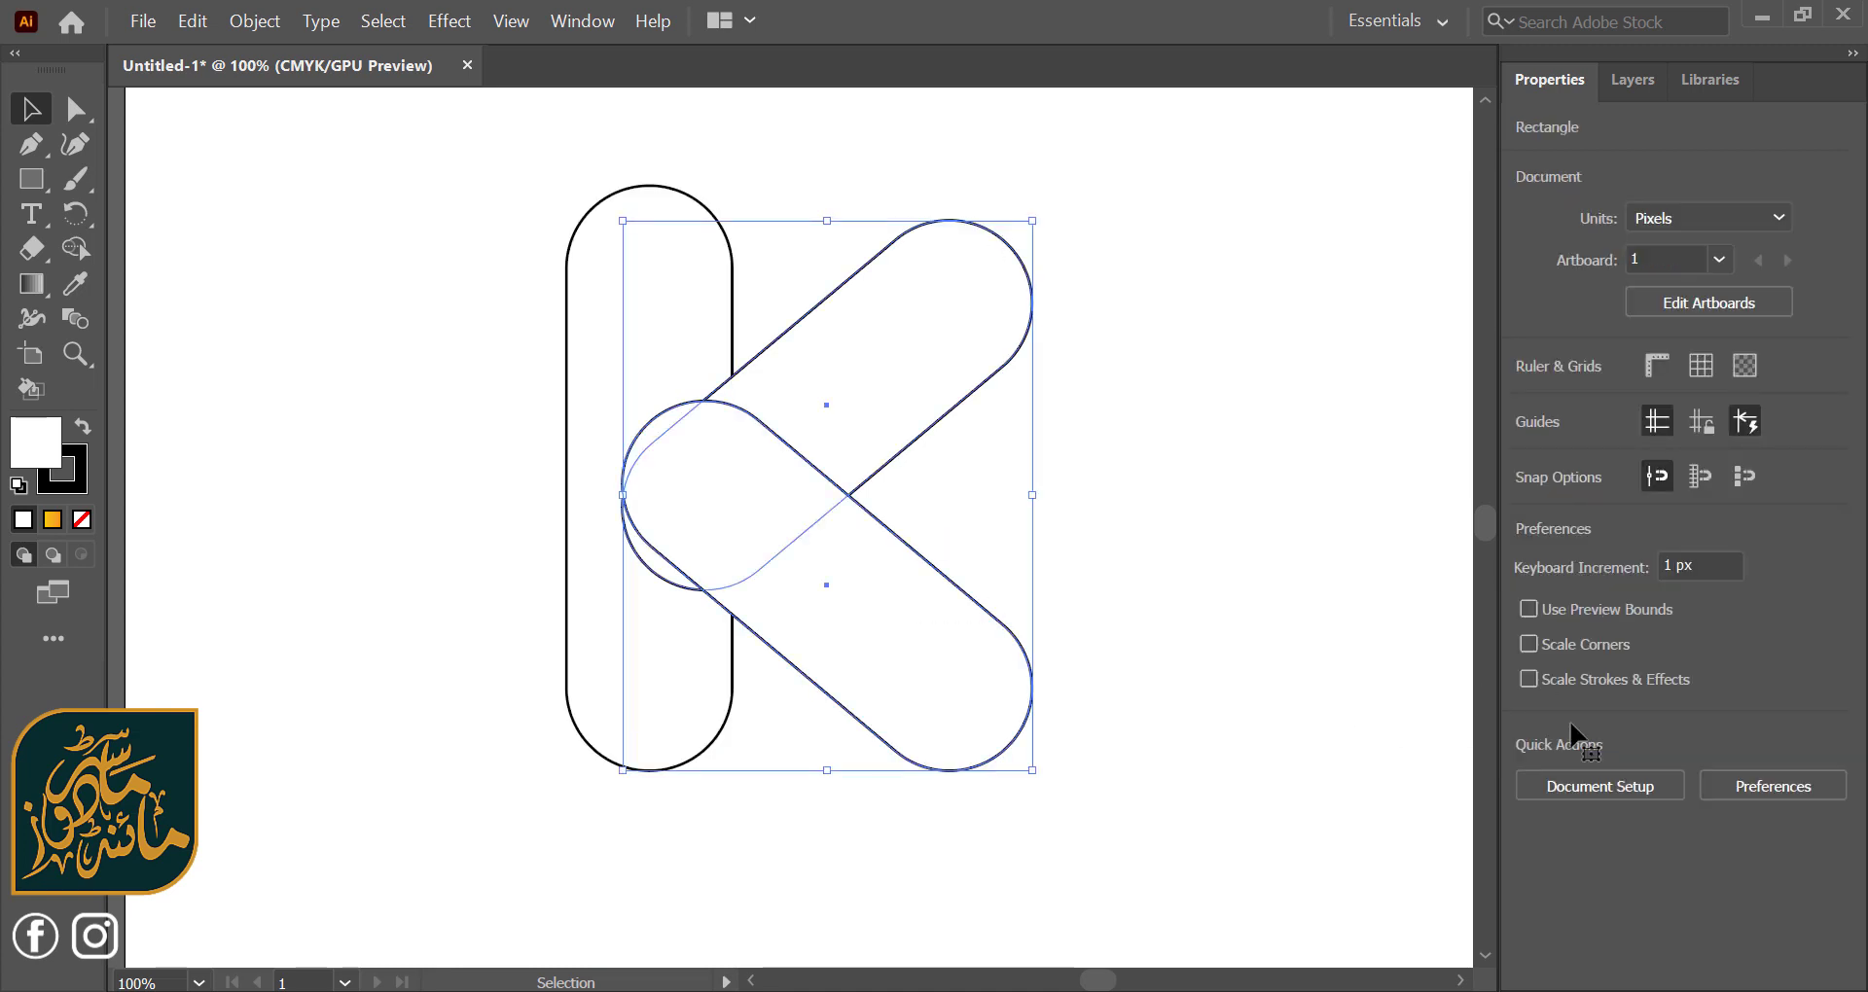
left_click(1534, 778)
left_click(1182, 531)
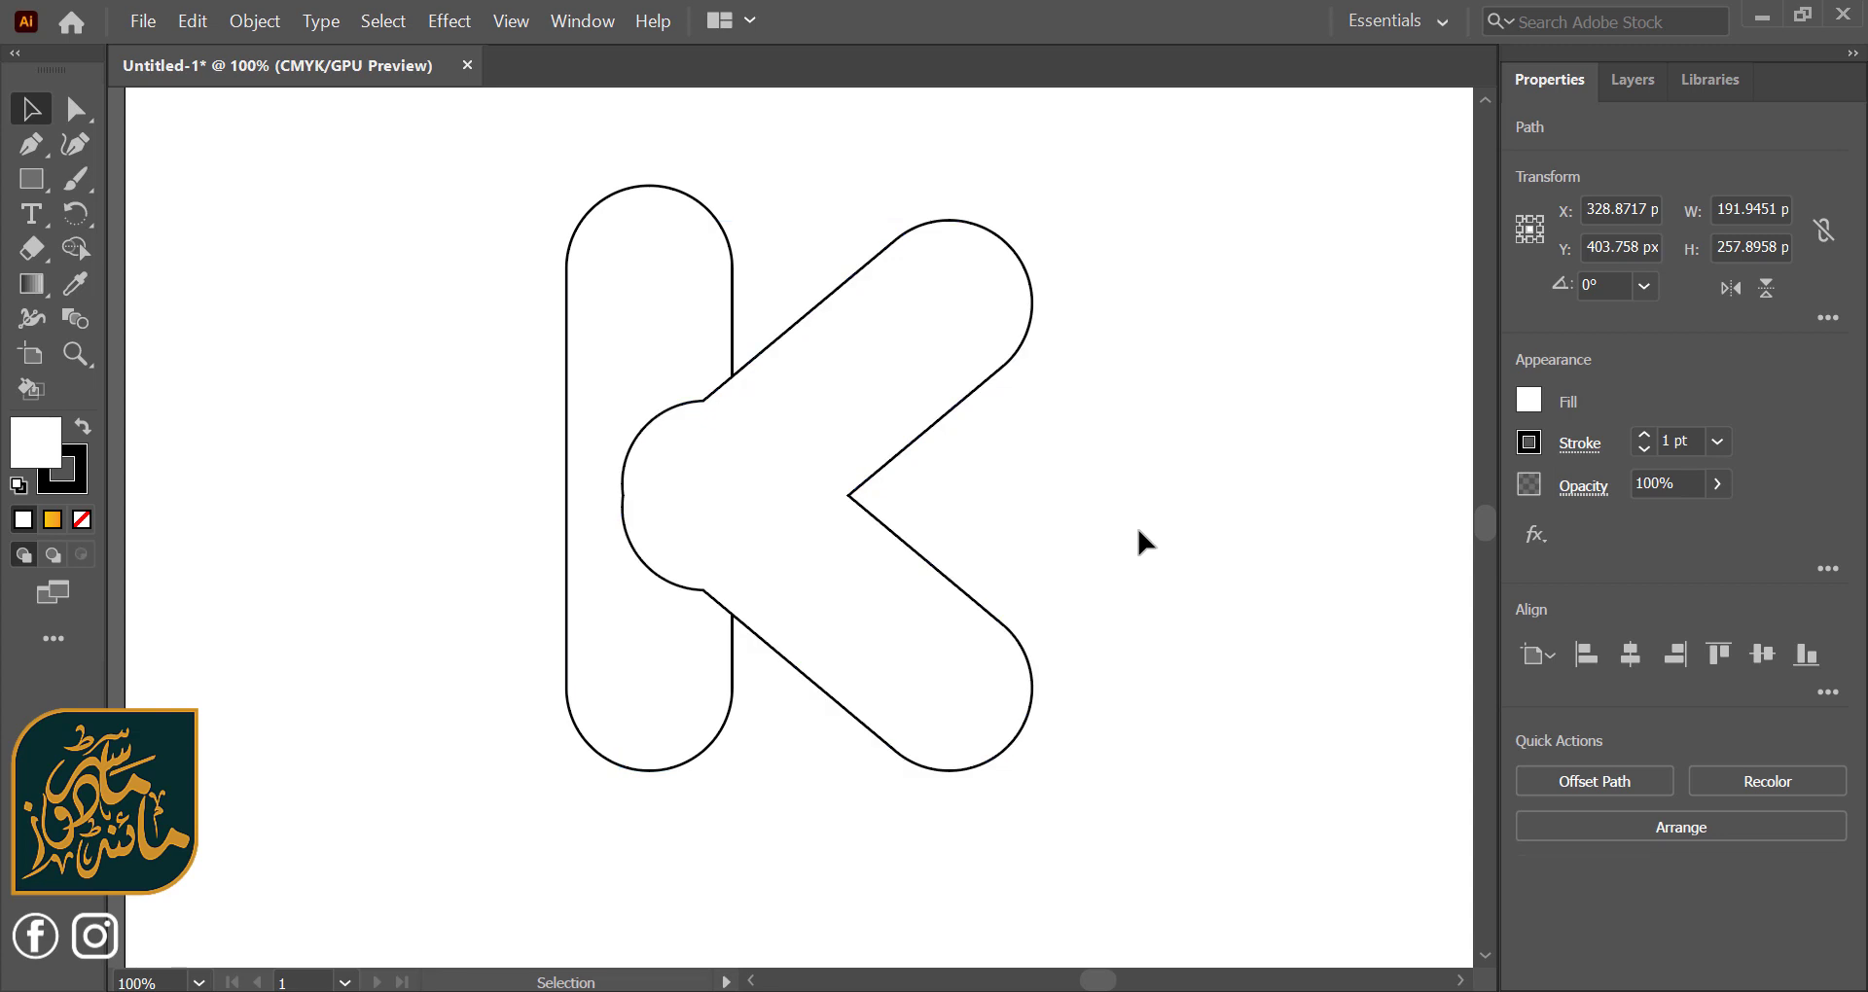
left_click(796, 450)
right_click(794, 441)
mouse_move(934, 854)
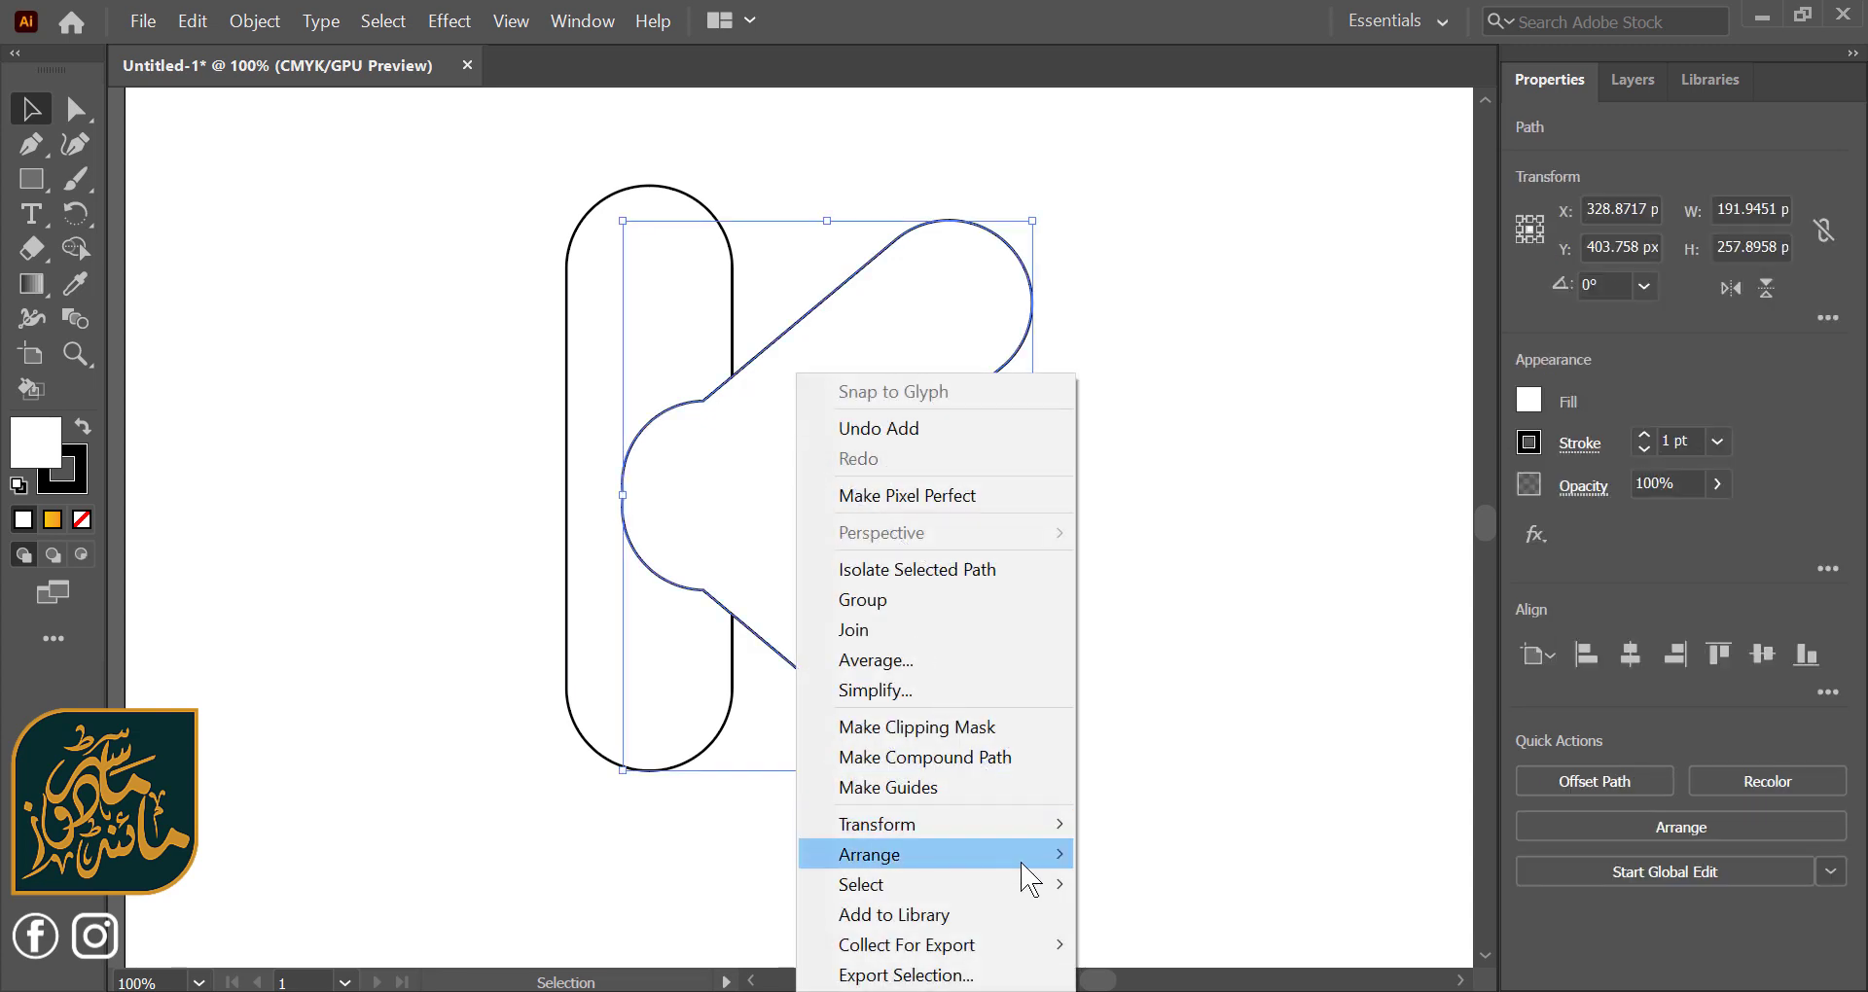
left_click(1185, 945)
left_click(1152, 537)
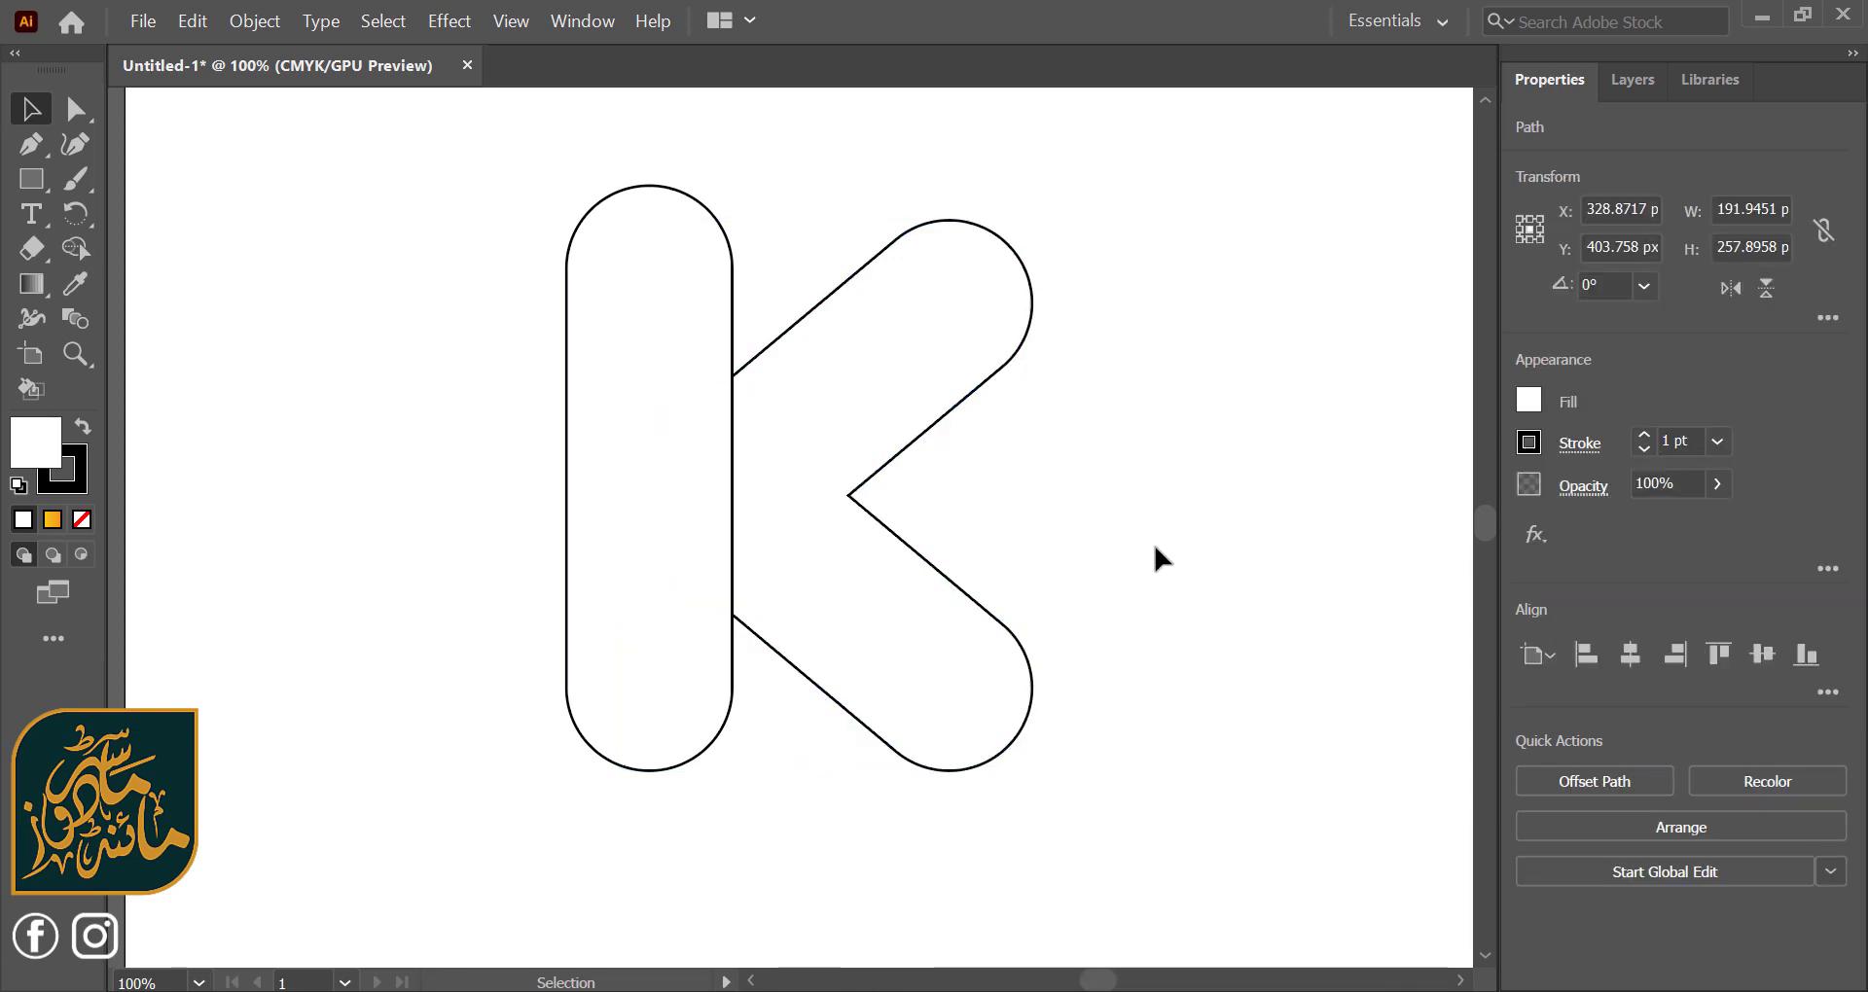
left_click(613, 364)
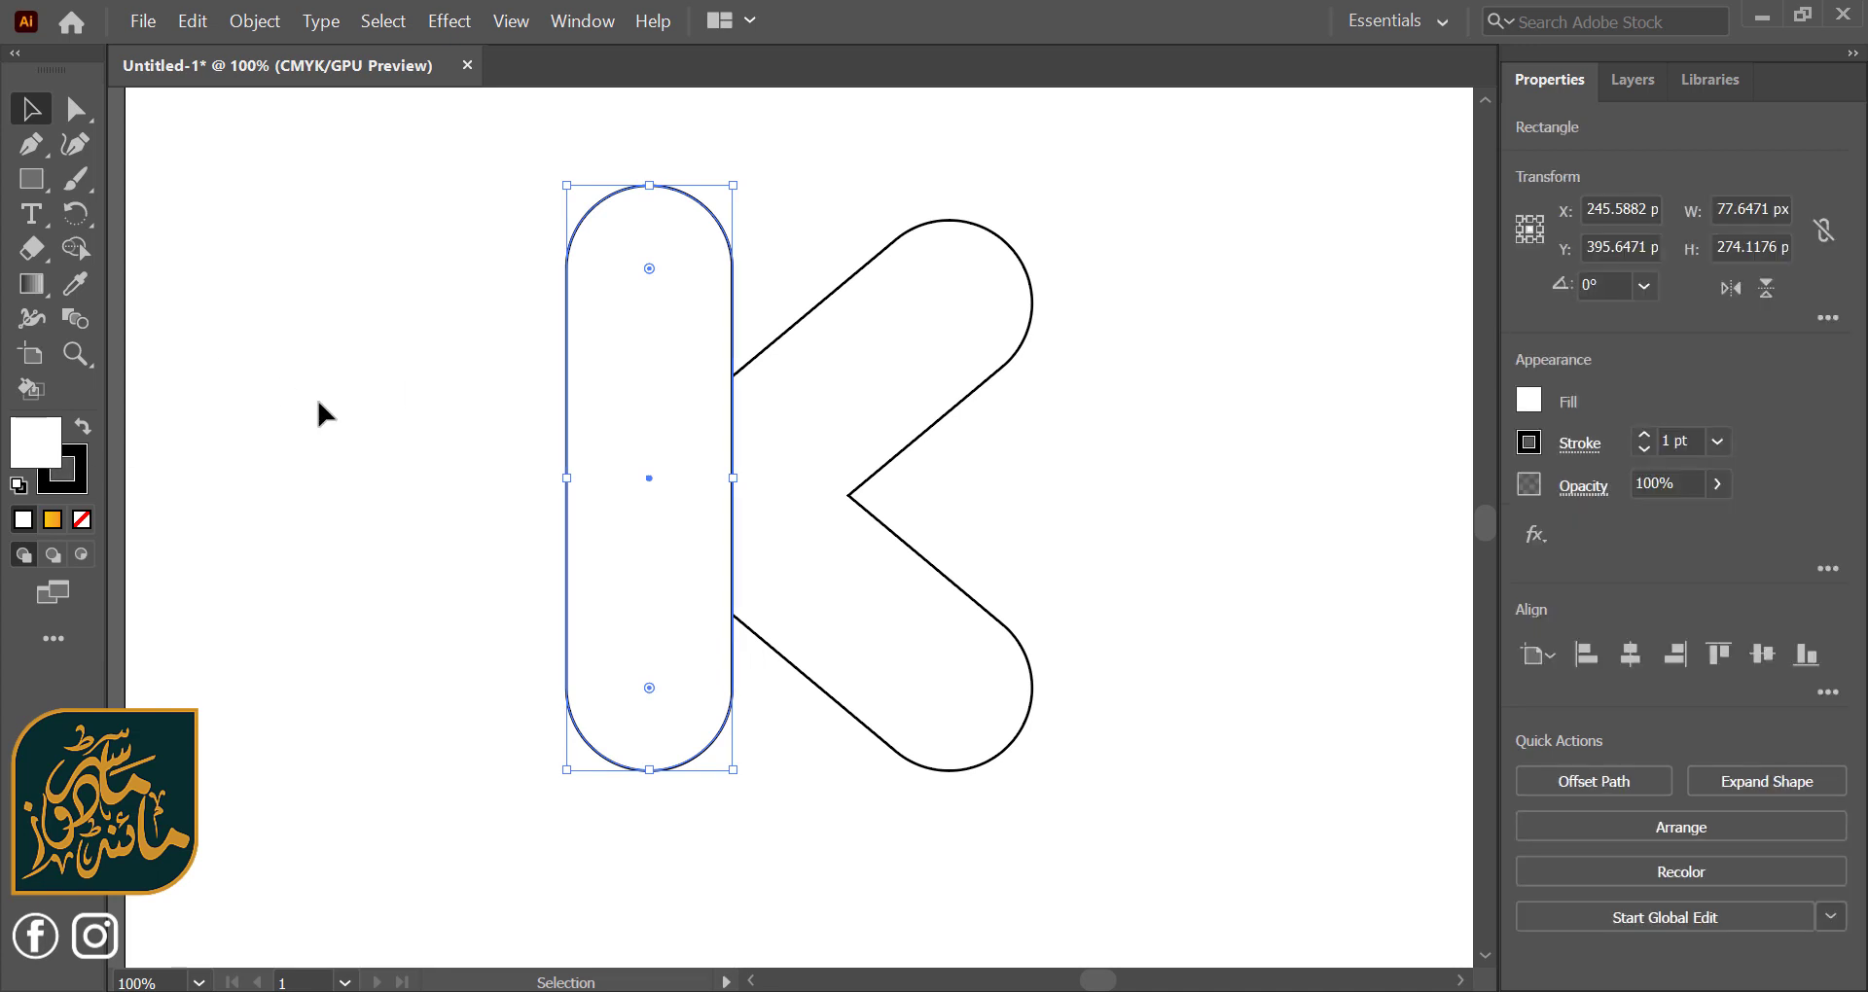
- Give the vertical pill the yellow from the top colour sample square
key("ctrl+minus")
scroll(318, 401, "left", 5)
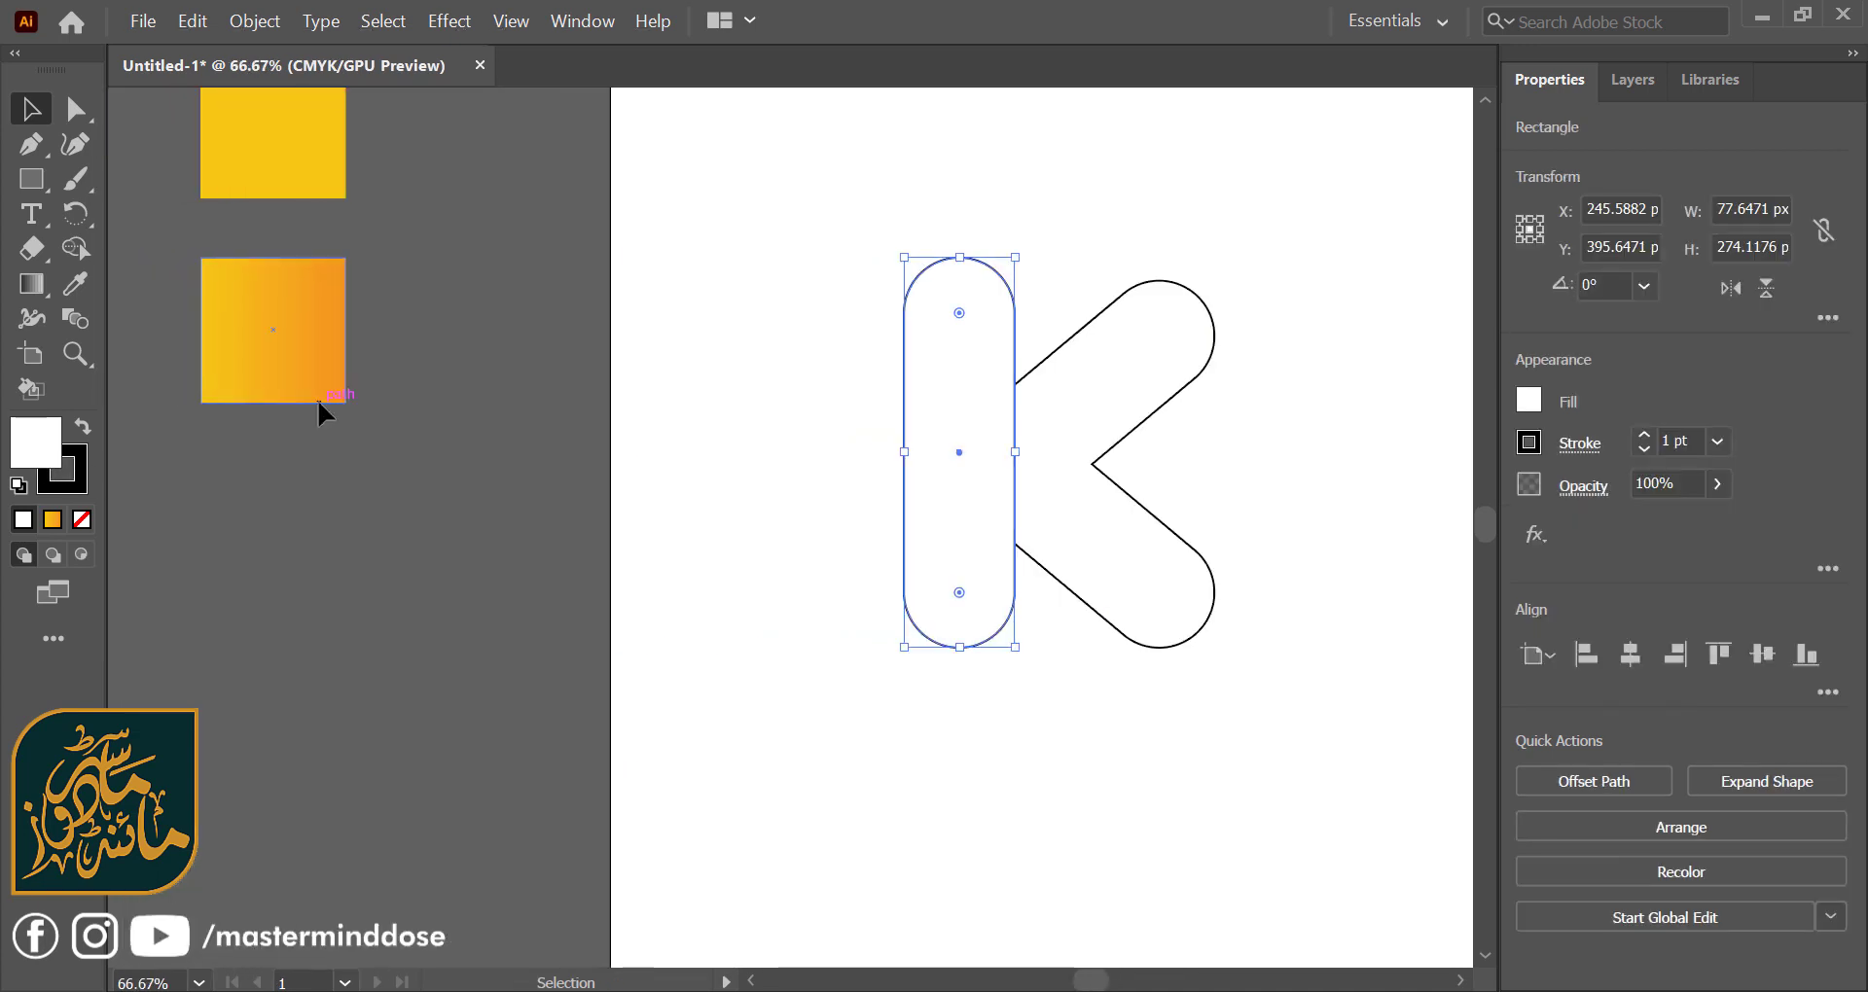
left_click(74, 283)
left_click(233, 146)
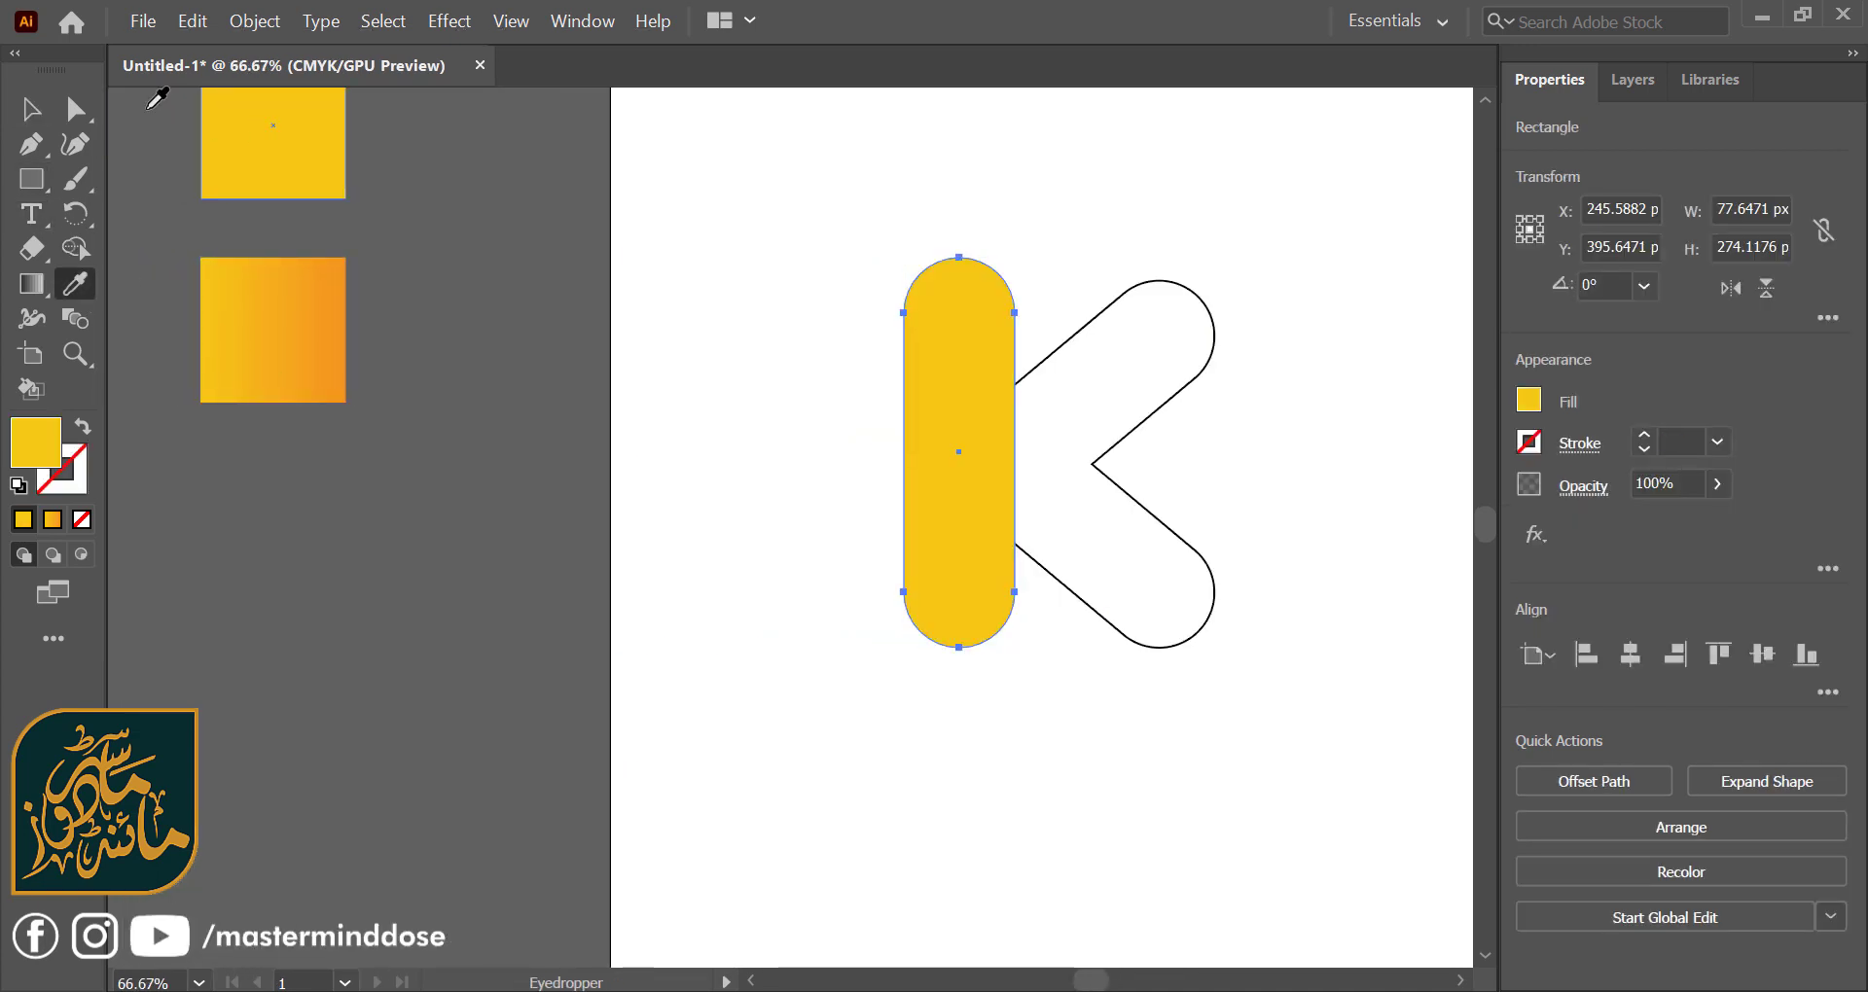
left_click(31, 109)
left_click(1187, 220)
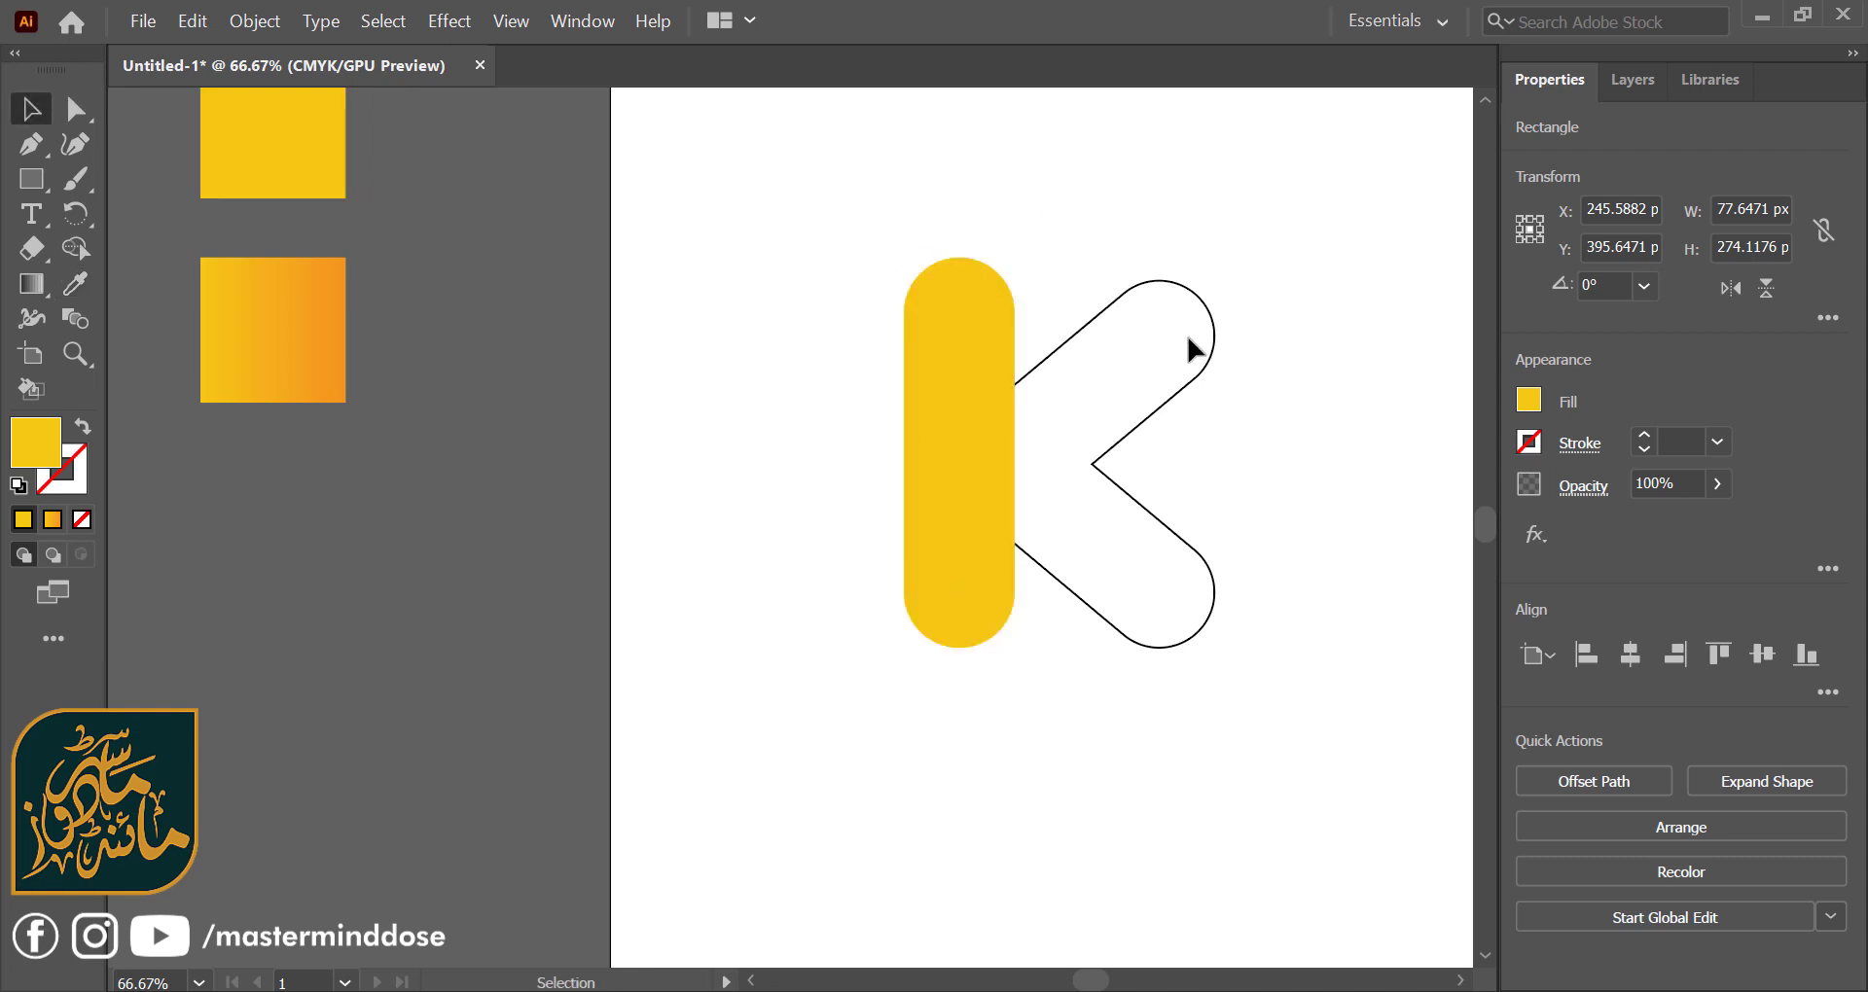
- Give the K's arm shape the orange gradient from the lower sample square
left_click(1195, 418)
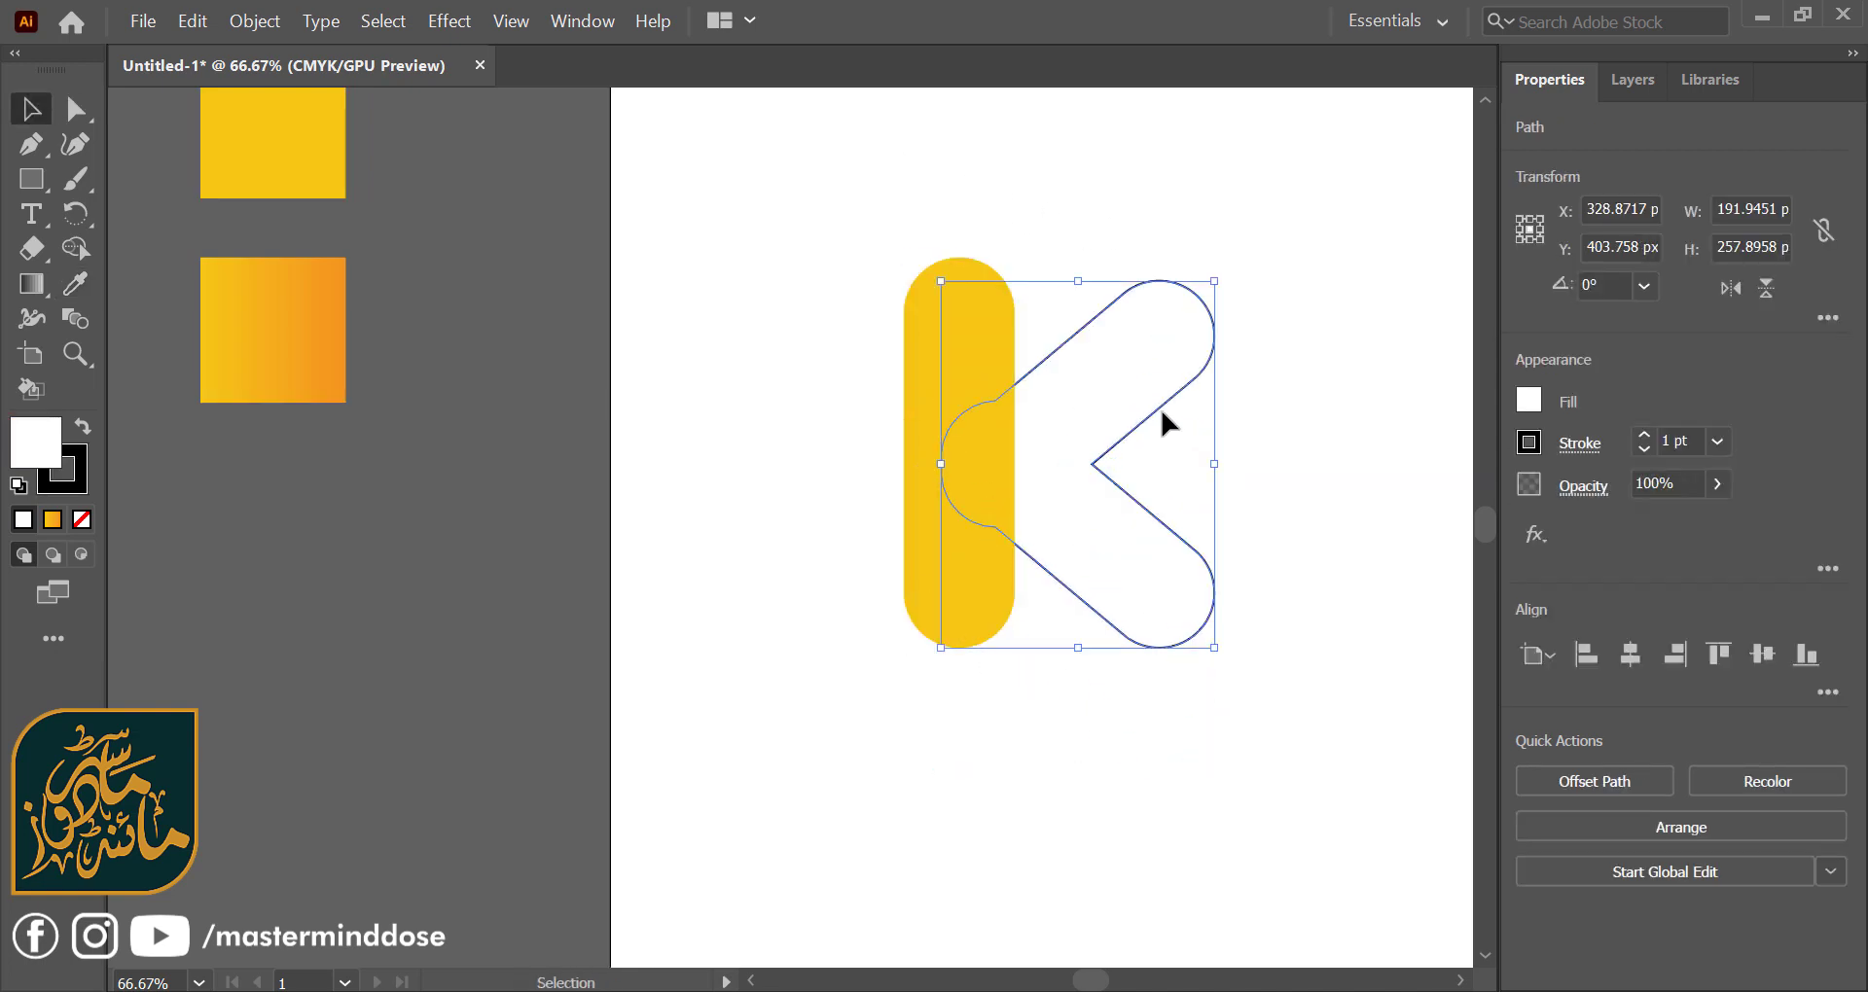
left_click(1163, 419)
left_click(1147, 510)
left_click(76, 284)
left_click(273, 322)
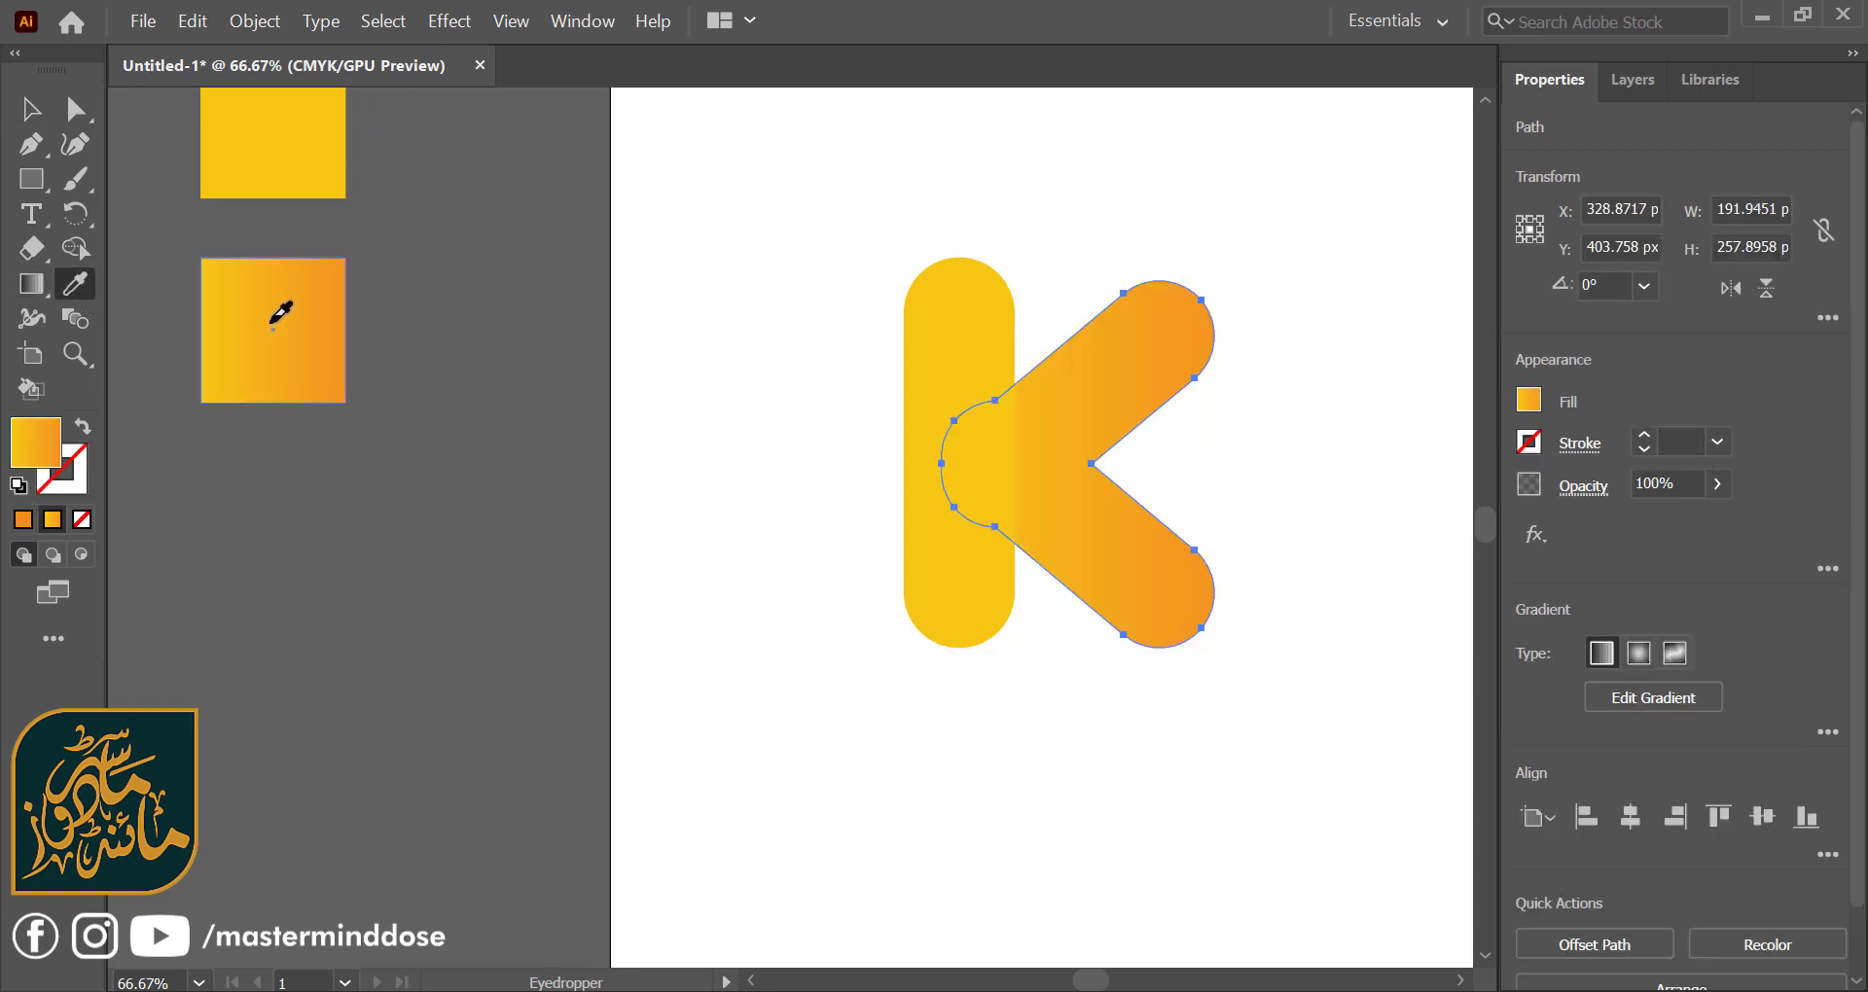
left_click(31, 108)
- Re-angle the arms' yellow-to-orange gradient diagonally across the shape
left_click(31, 284)
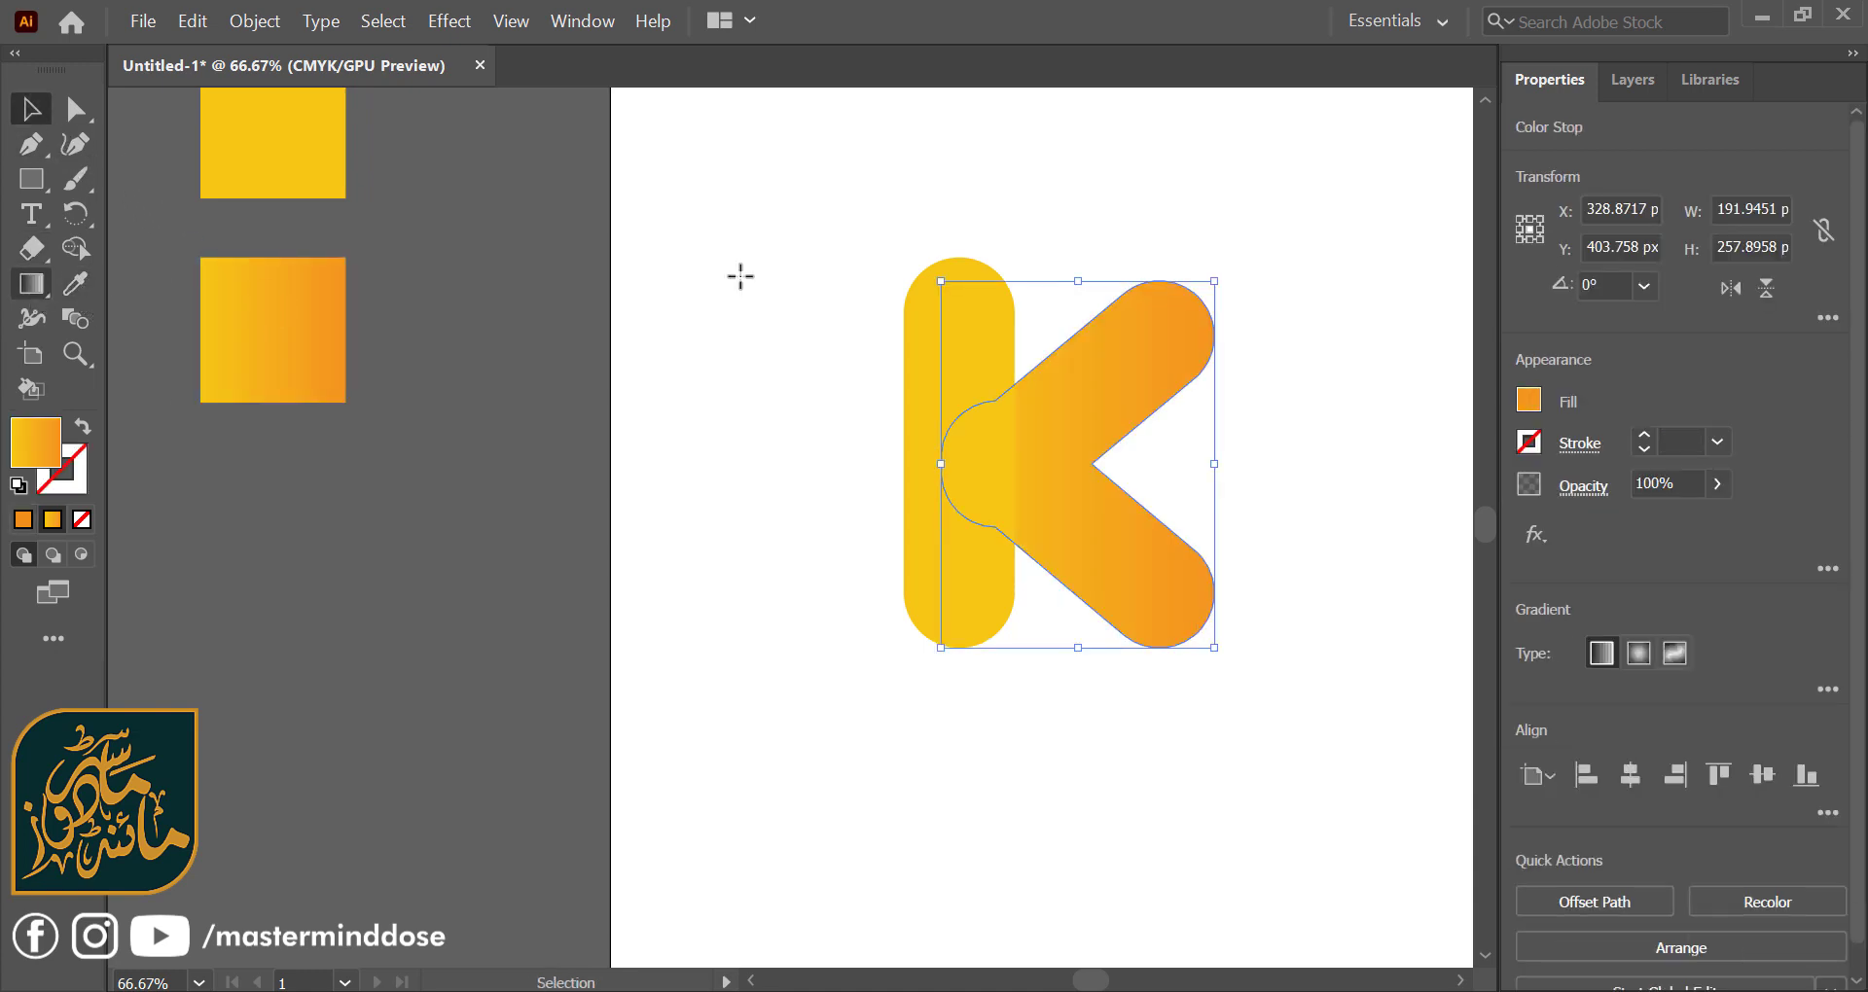
mouse_move(1210, 234)
left_mouse_down()
mouse_move(1047, 516)
mouse_move(1038, 592)
left_mouse_up()
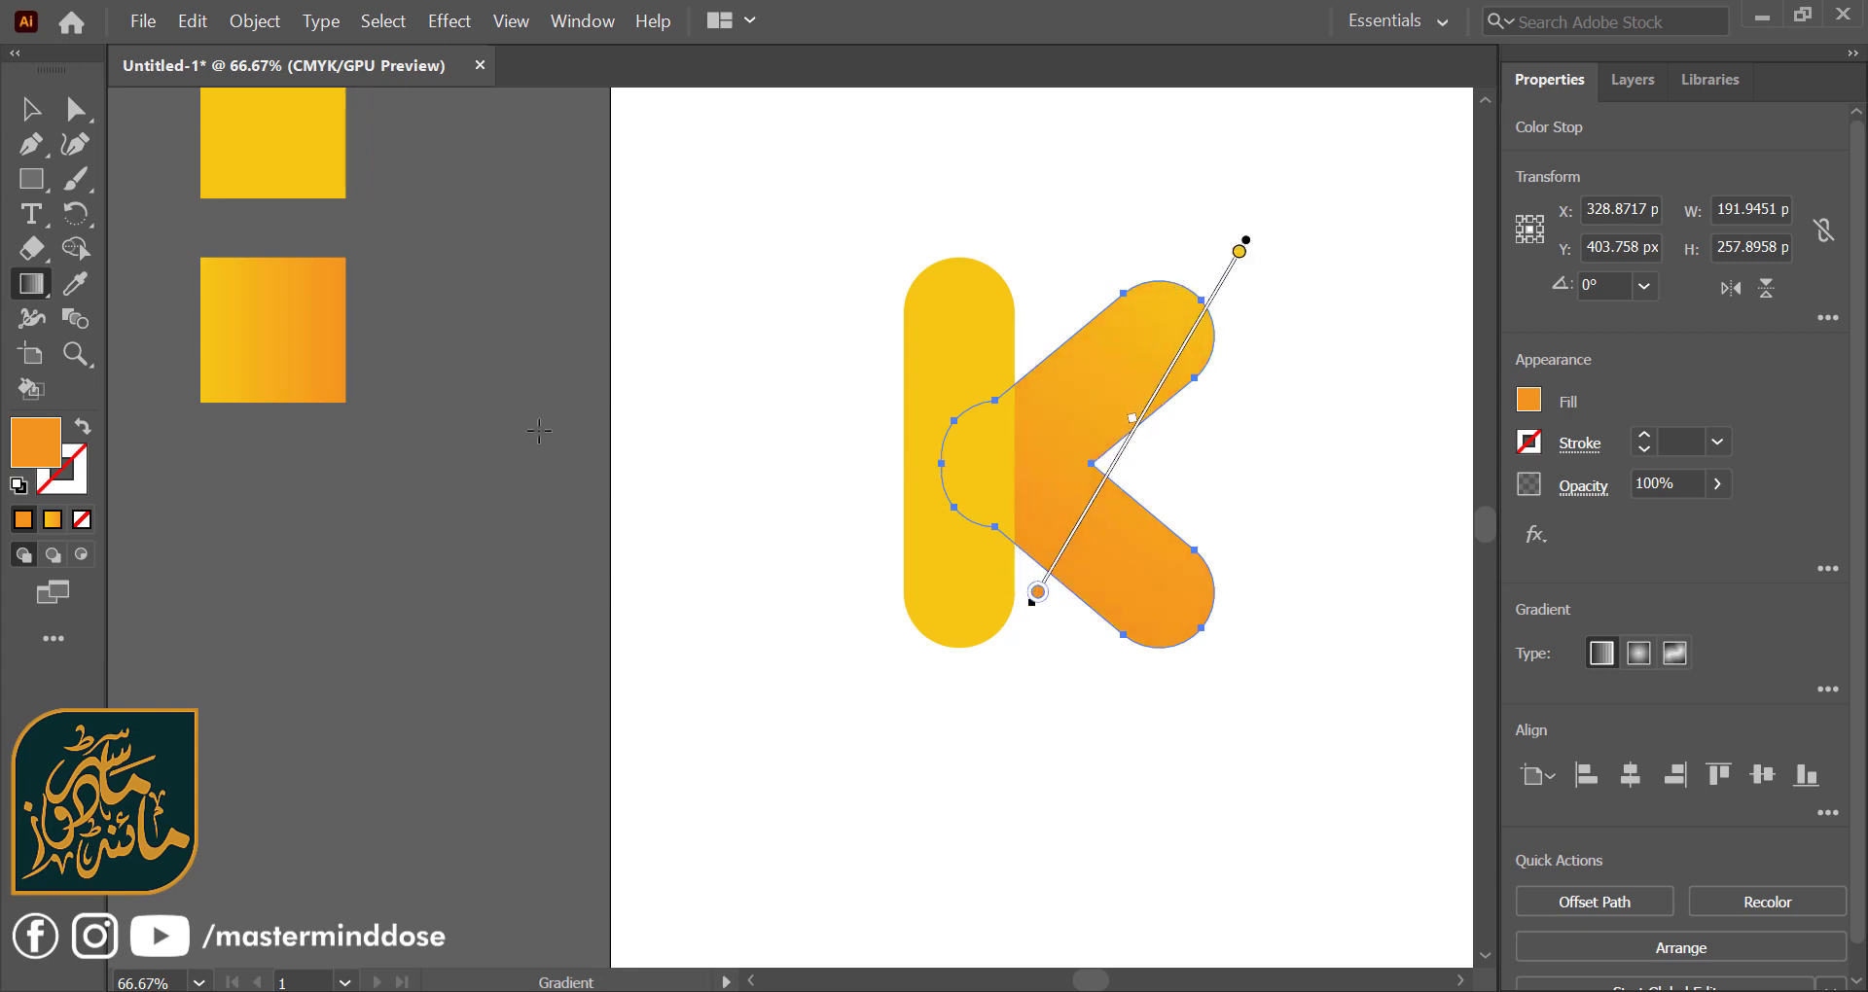
left_click(32, 108)
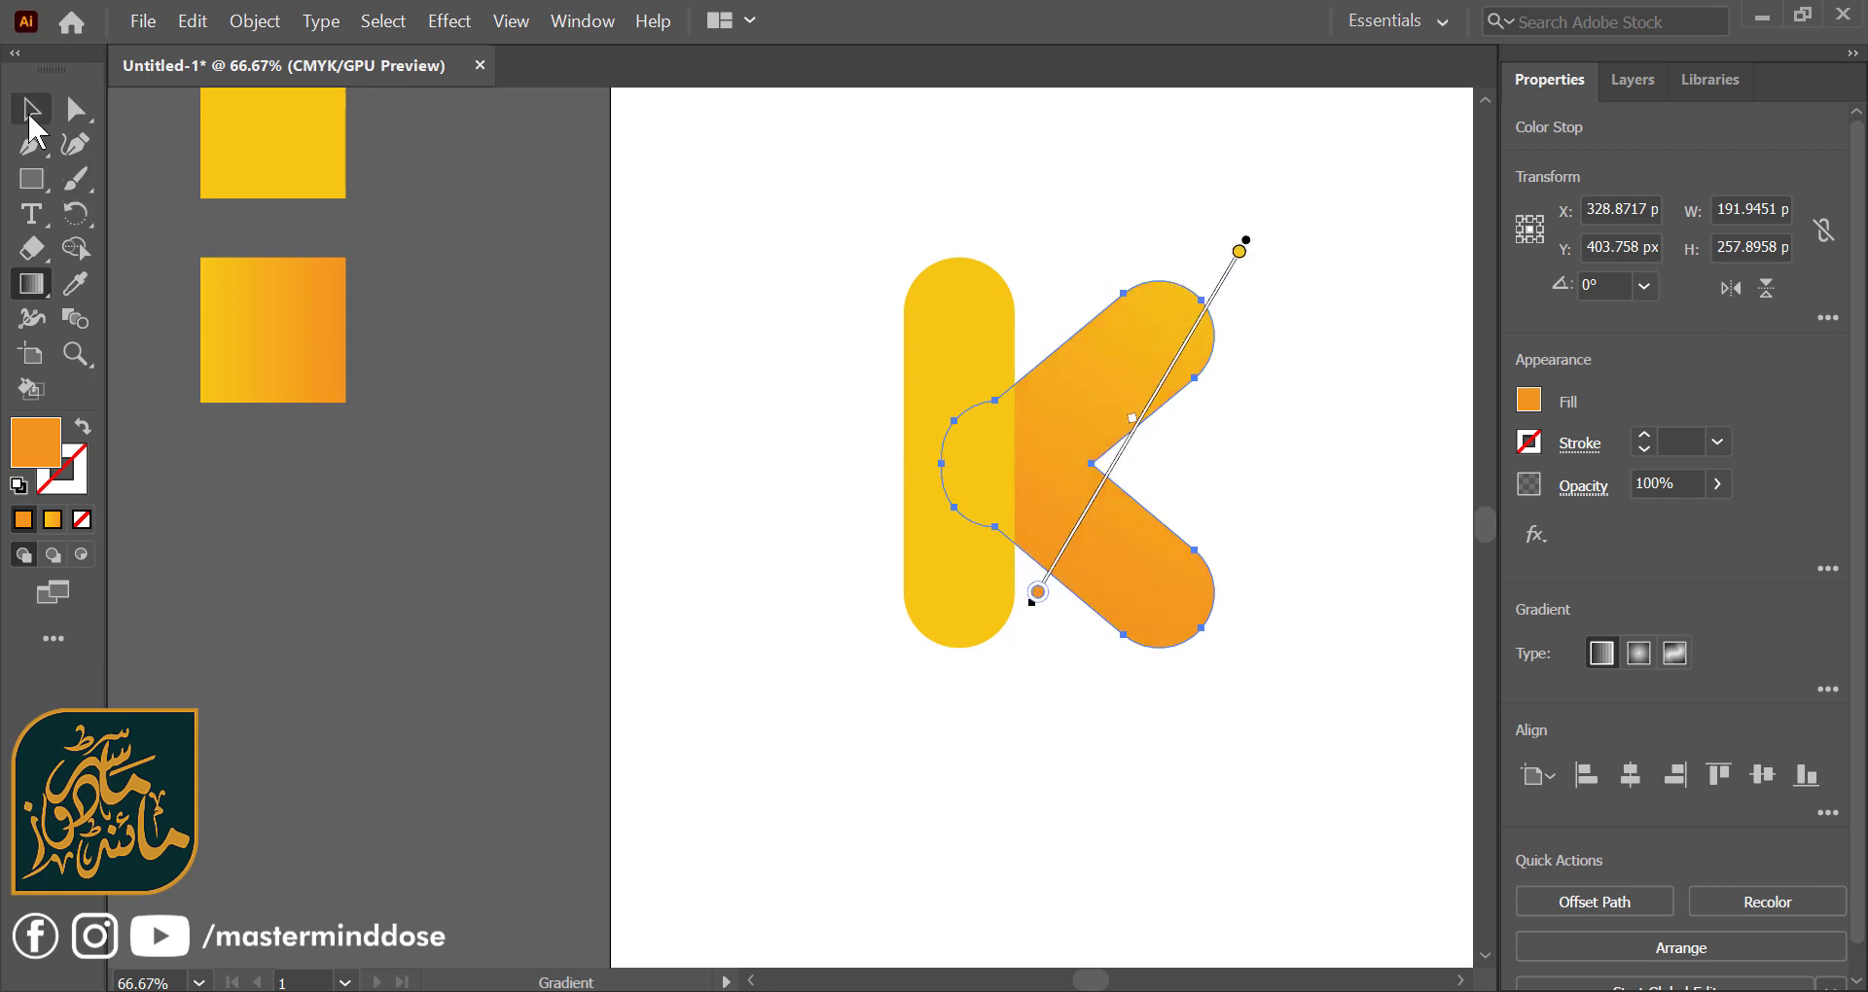
left_click(791, 598)
key("ctrl+minus")
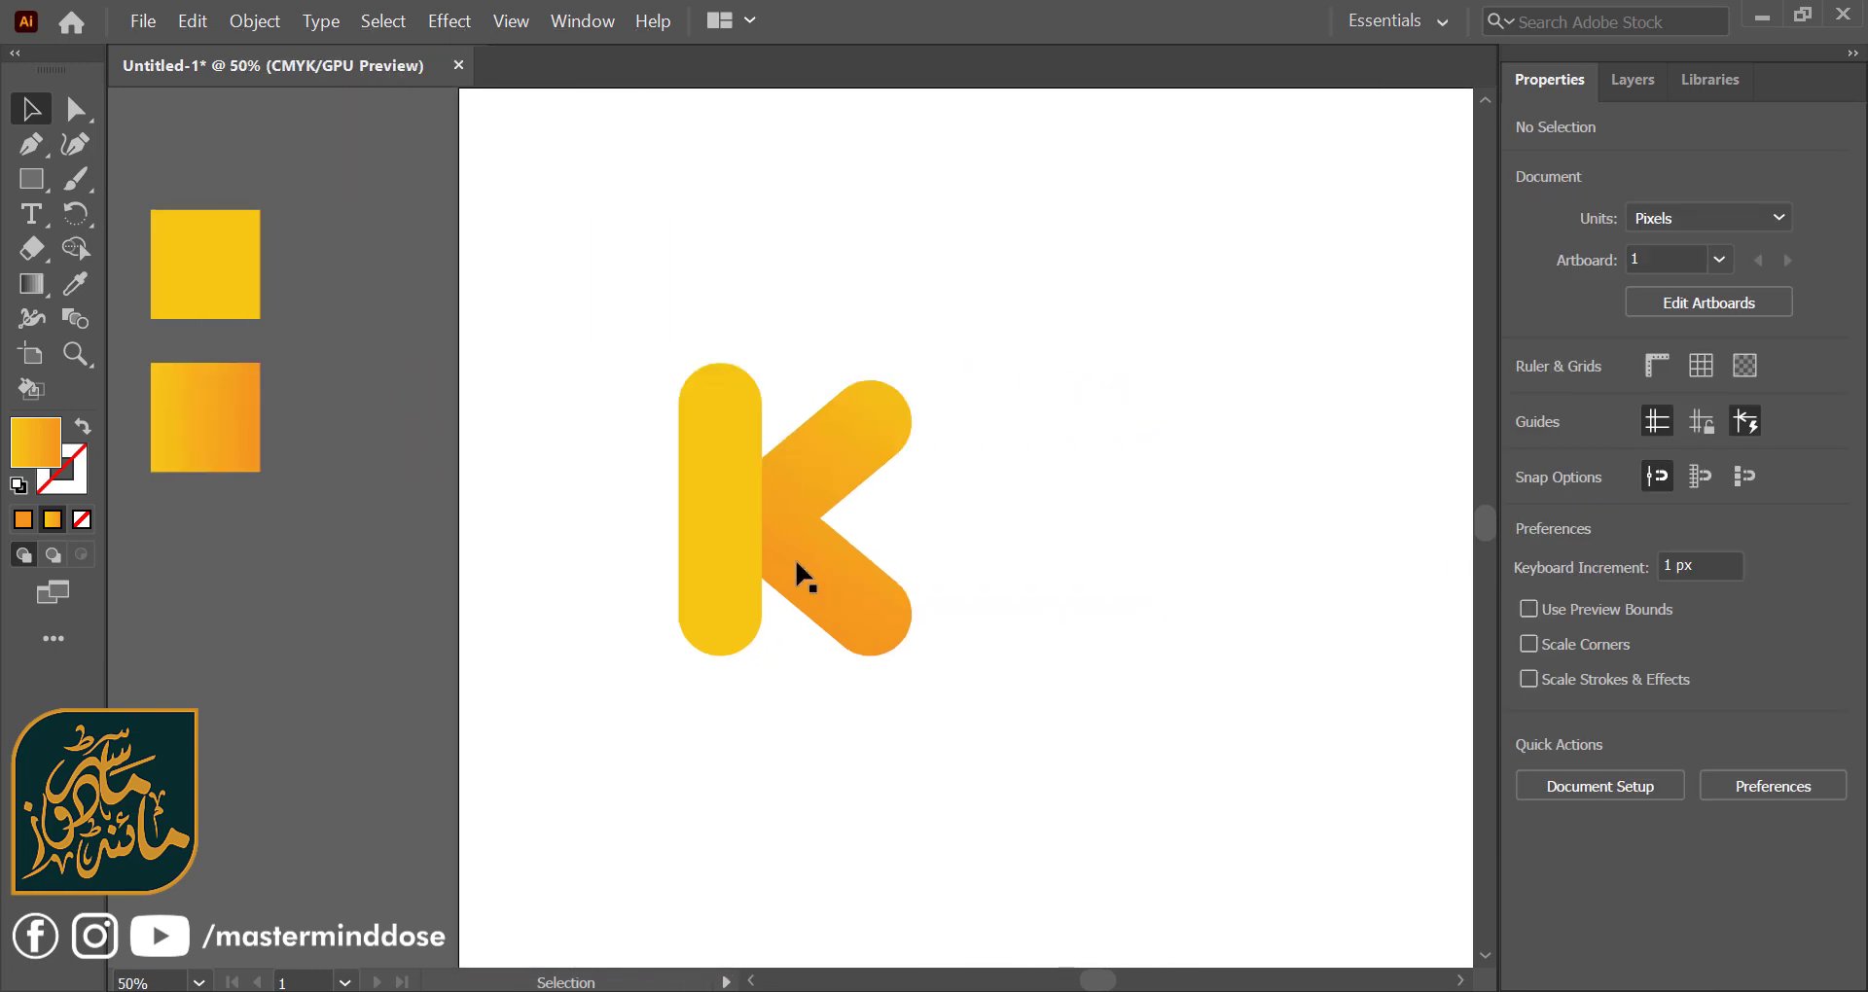
left_click_drag(714, 429, 981, 675)
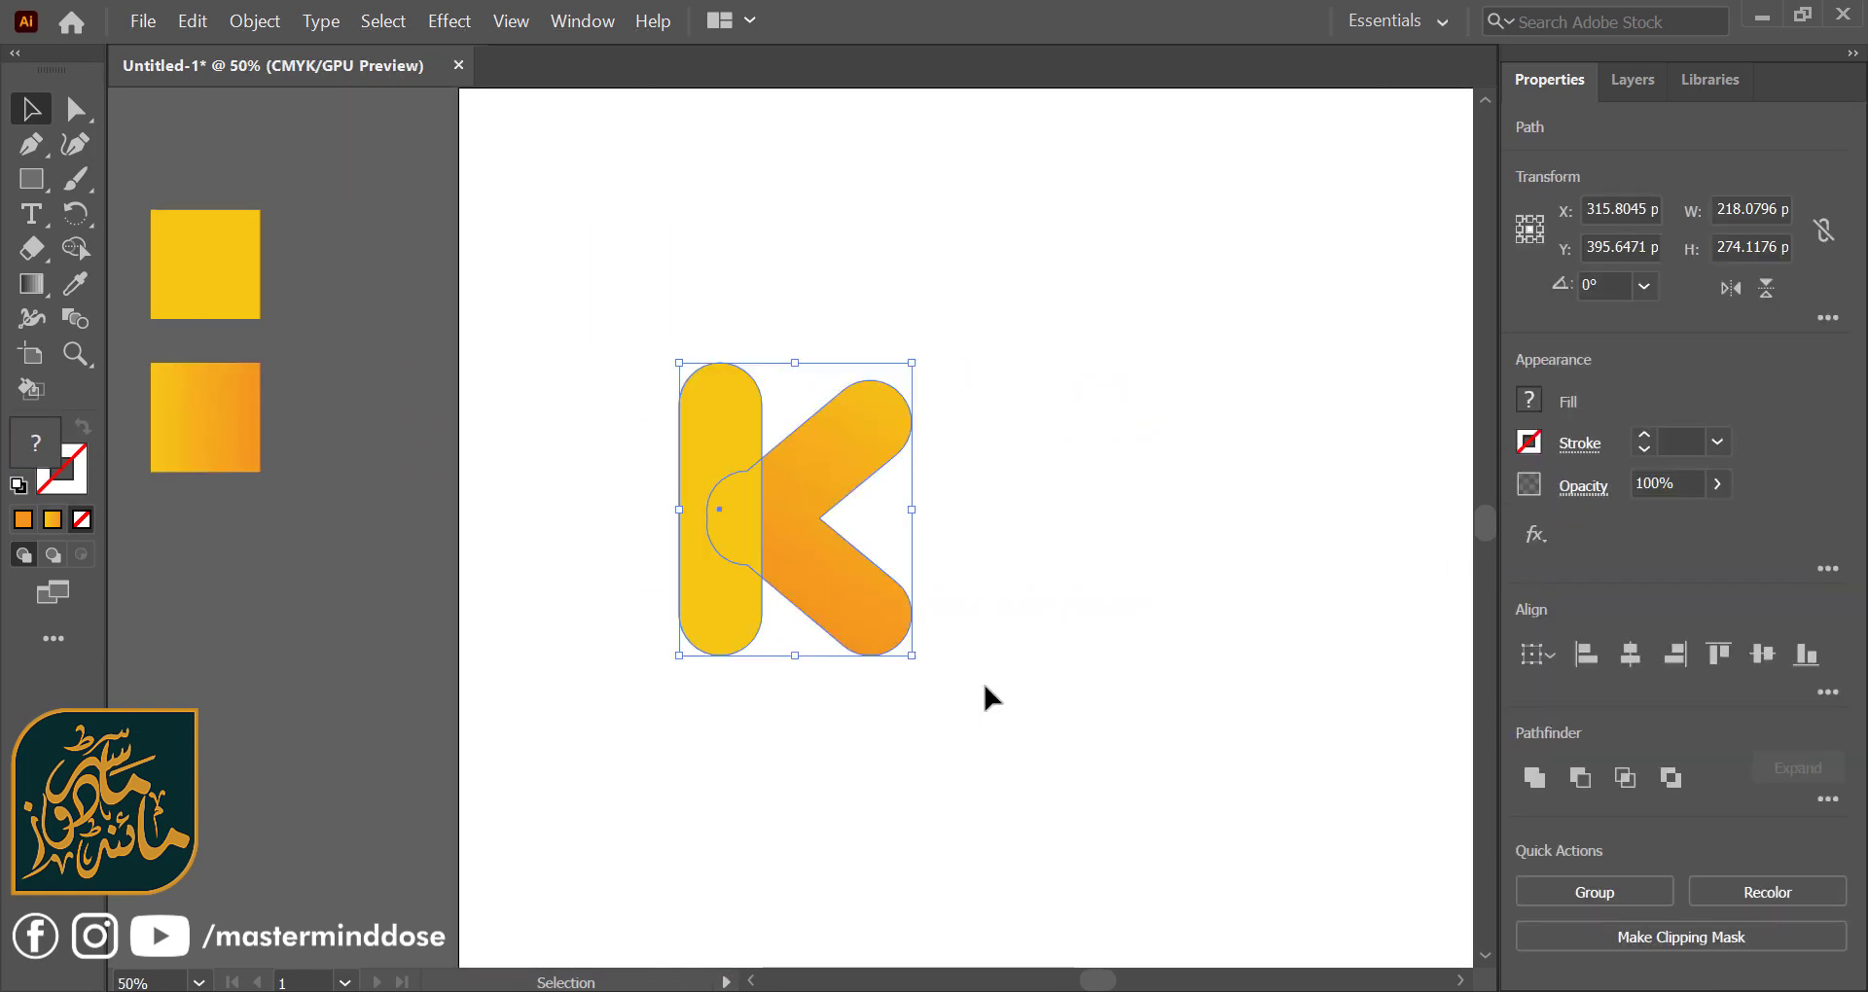
- Group the K shapes and move the group toward the artboard centre
left_click(1592, 890)
left_click(1164, 599)
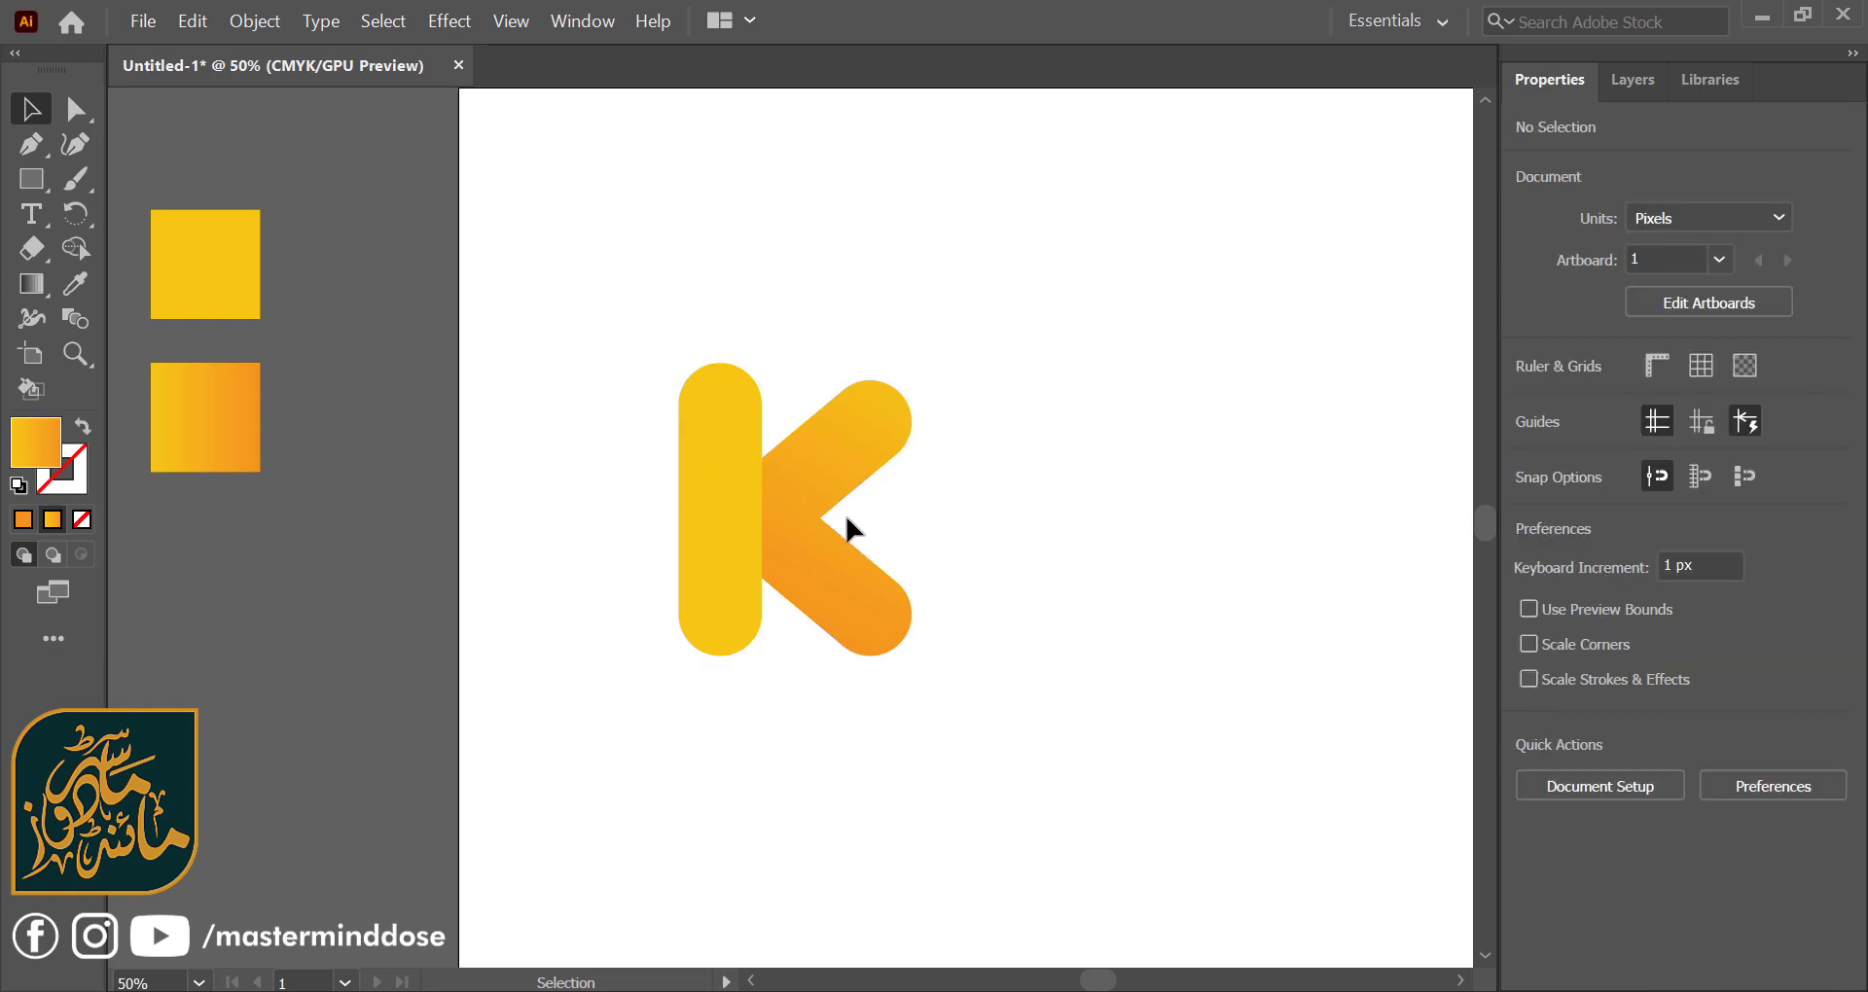
right_click(806, 490)
left_click(920, 709)
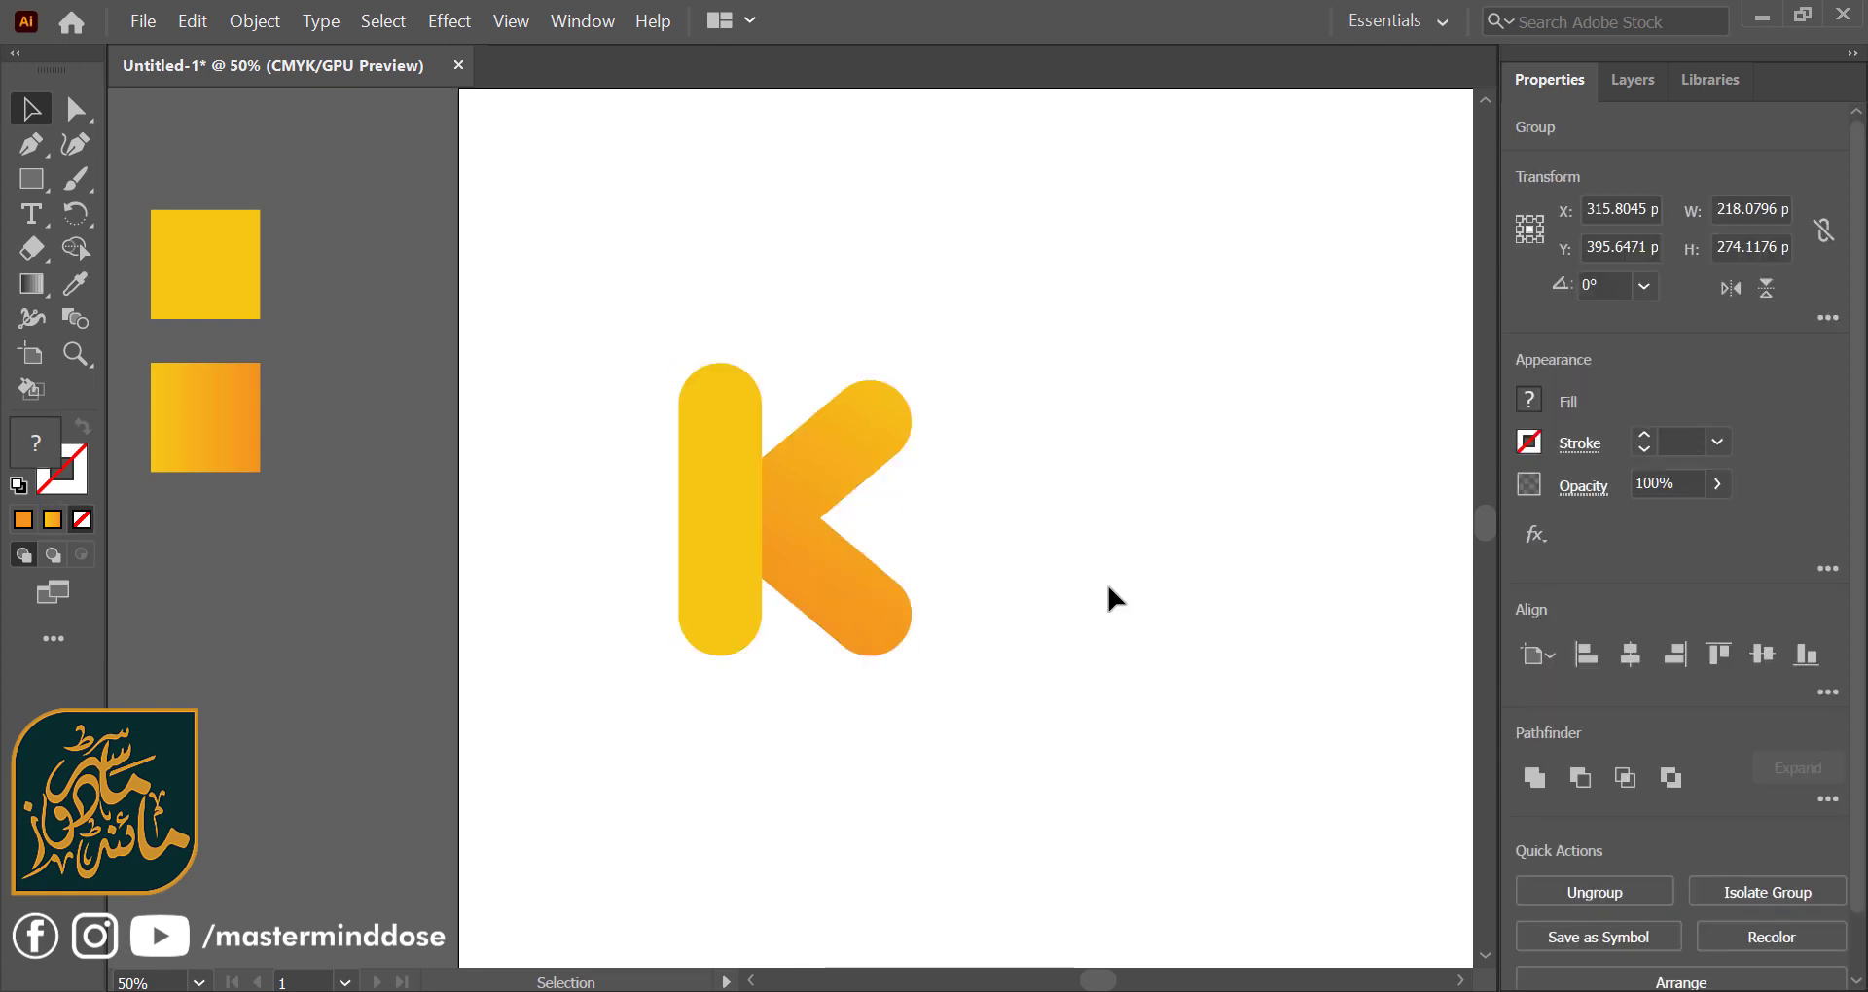
left_click(1109, 595)
mouse_move(610, 397)
left_mouse_down()
mouse_move(838, 542)
mouse_move(1092, 529)
left_mouse_up()
- Pan the view and reselect the K group to check its placement
scroll(1092, 529, "down", 1)
scroll(1088, 524, "down", 1)
scroll(1089, 524, "right", 1)
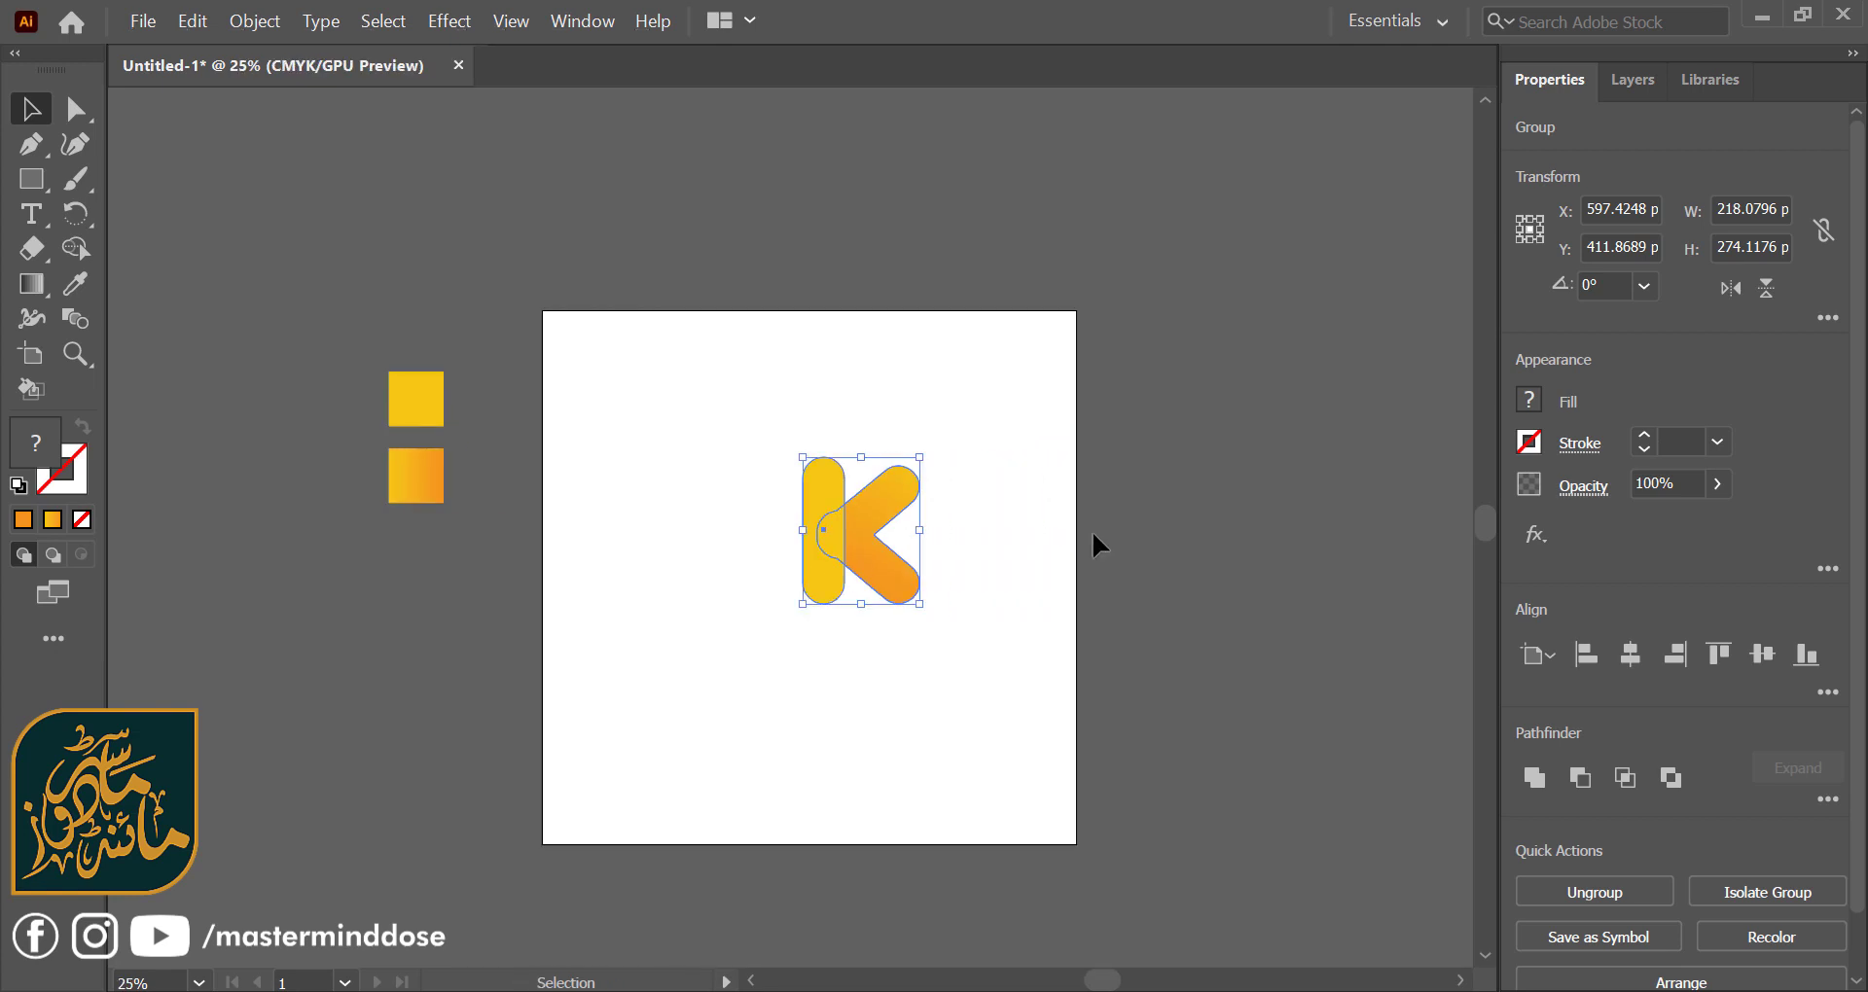
scroll(1091, 529, "right", 1)
left_click(977, 558)
left_click_drag(957, 510, 683, 615)
left_click(912, 673)
left_click(826, 573)
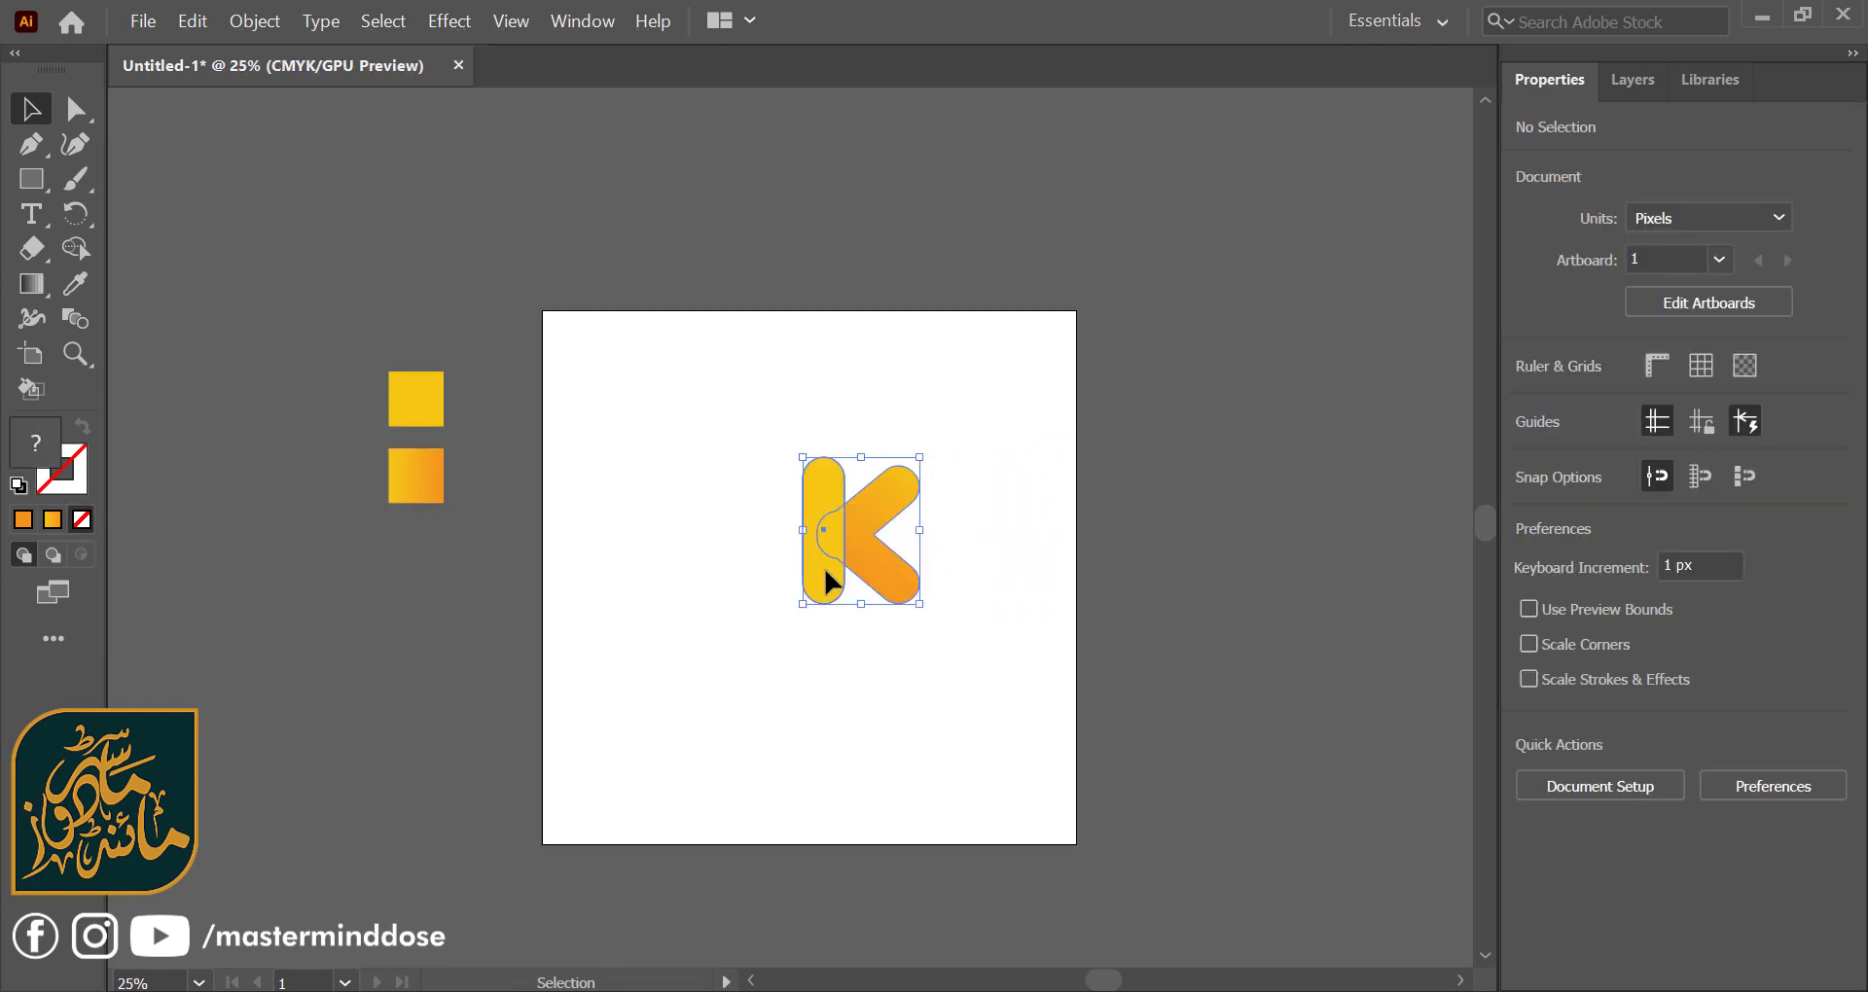
left_click(992, 553)
left_click(885, 582)
left_click(977, 671)
scroll(914, 652, "right", 5)
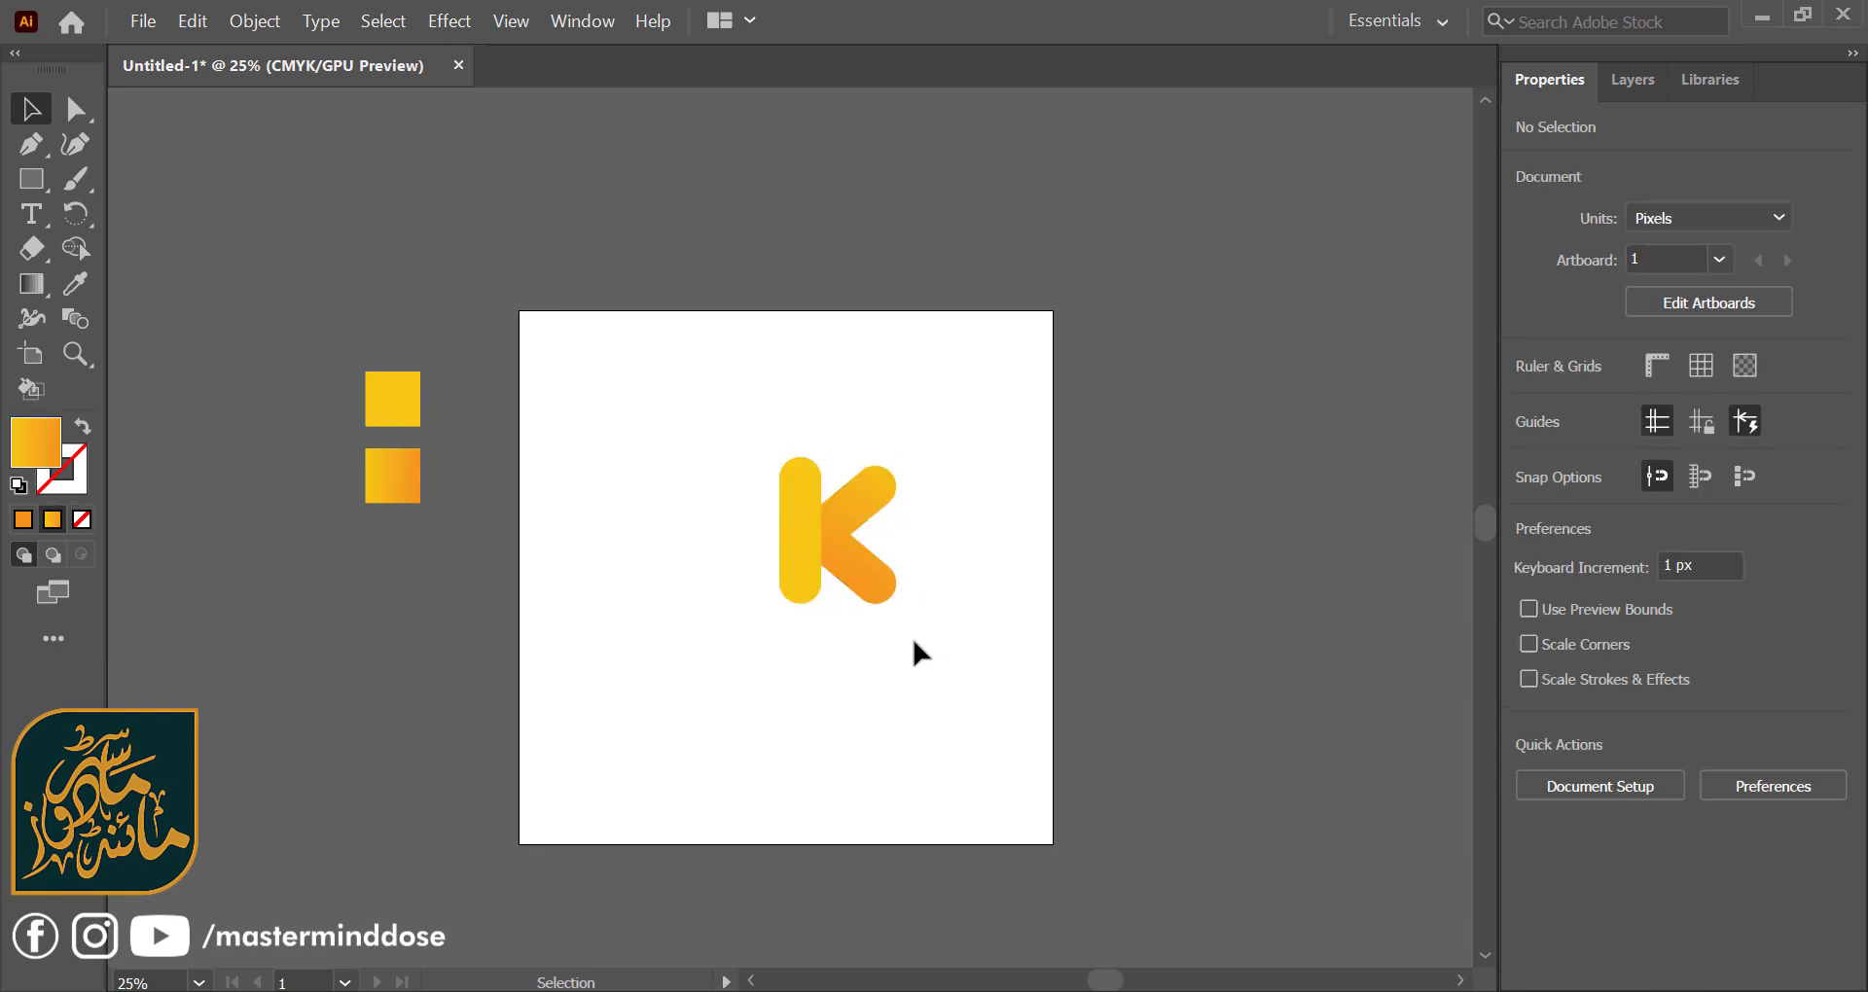
- Draw a large circle over the K with black stroke and no fill
left_click_drag(31, 179, 104, 228)
key("l")
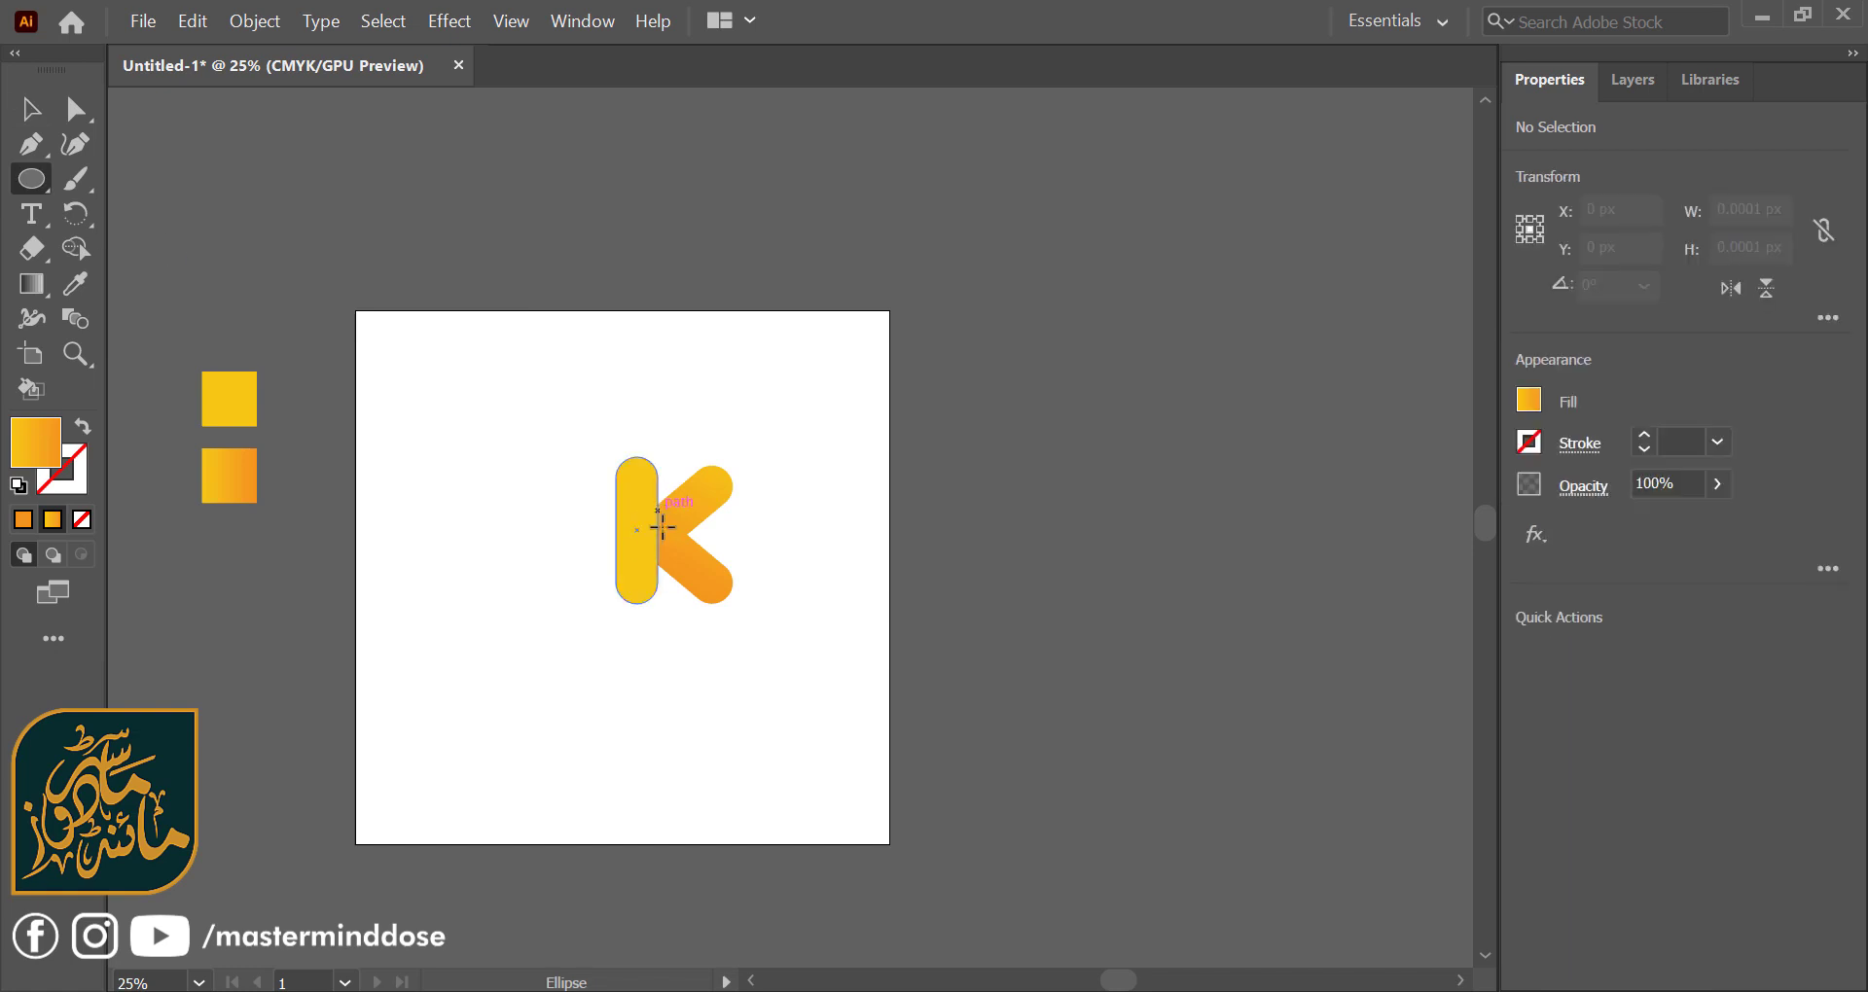
left_click_drag(663, 535, 790, 581)
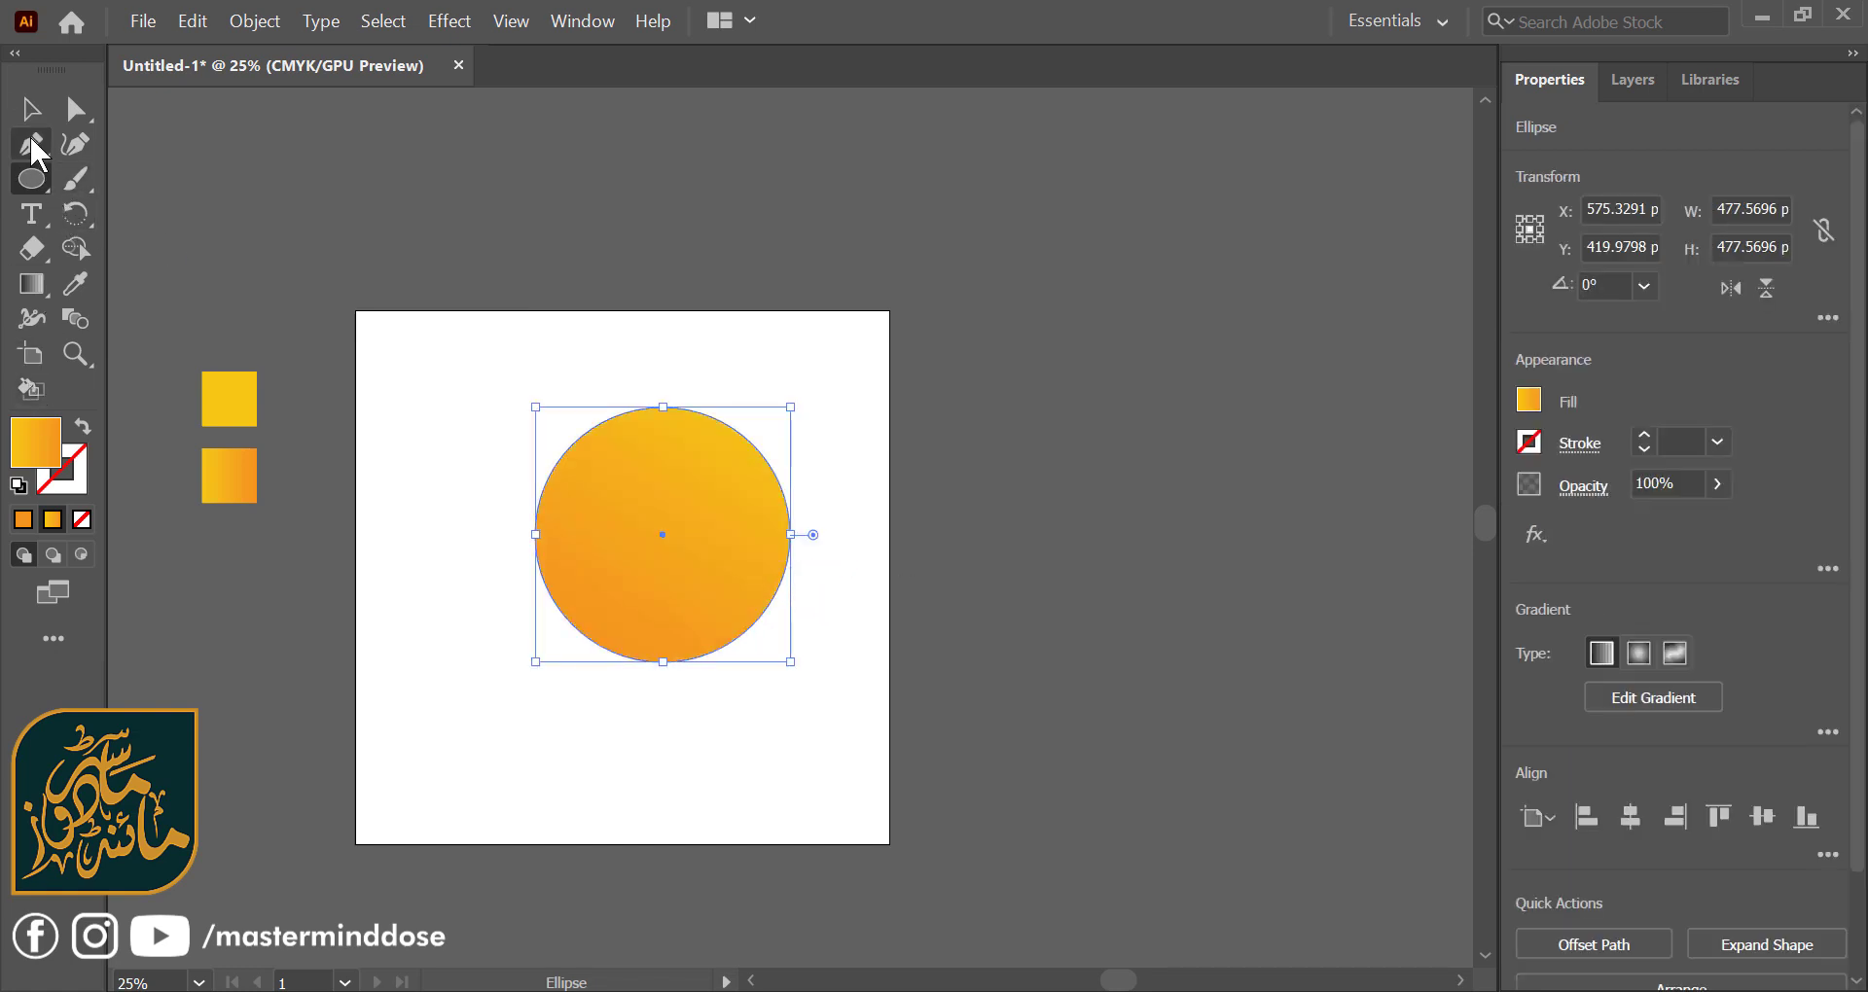
left_click(31, 119)
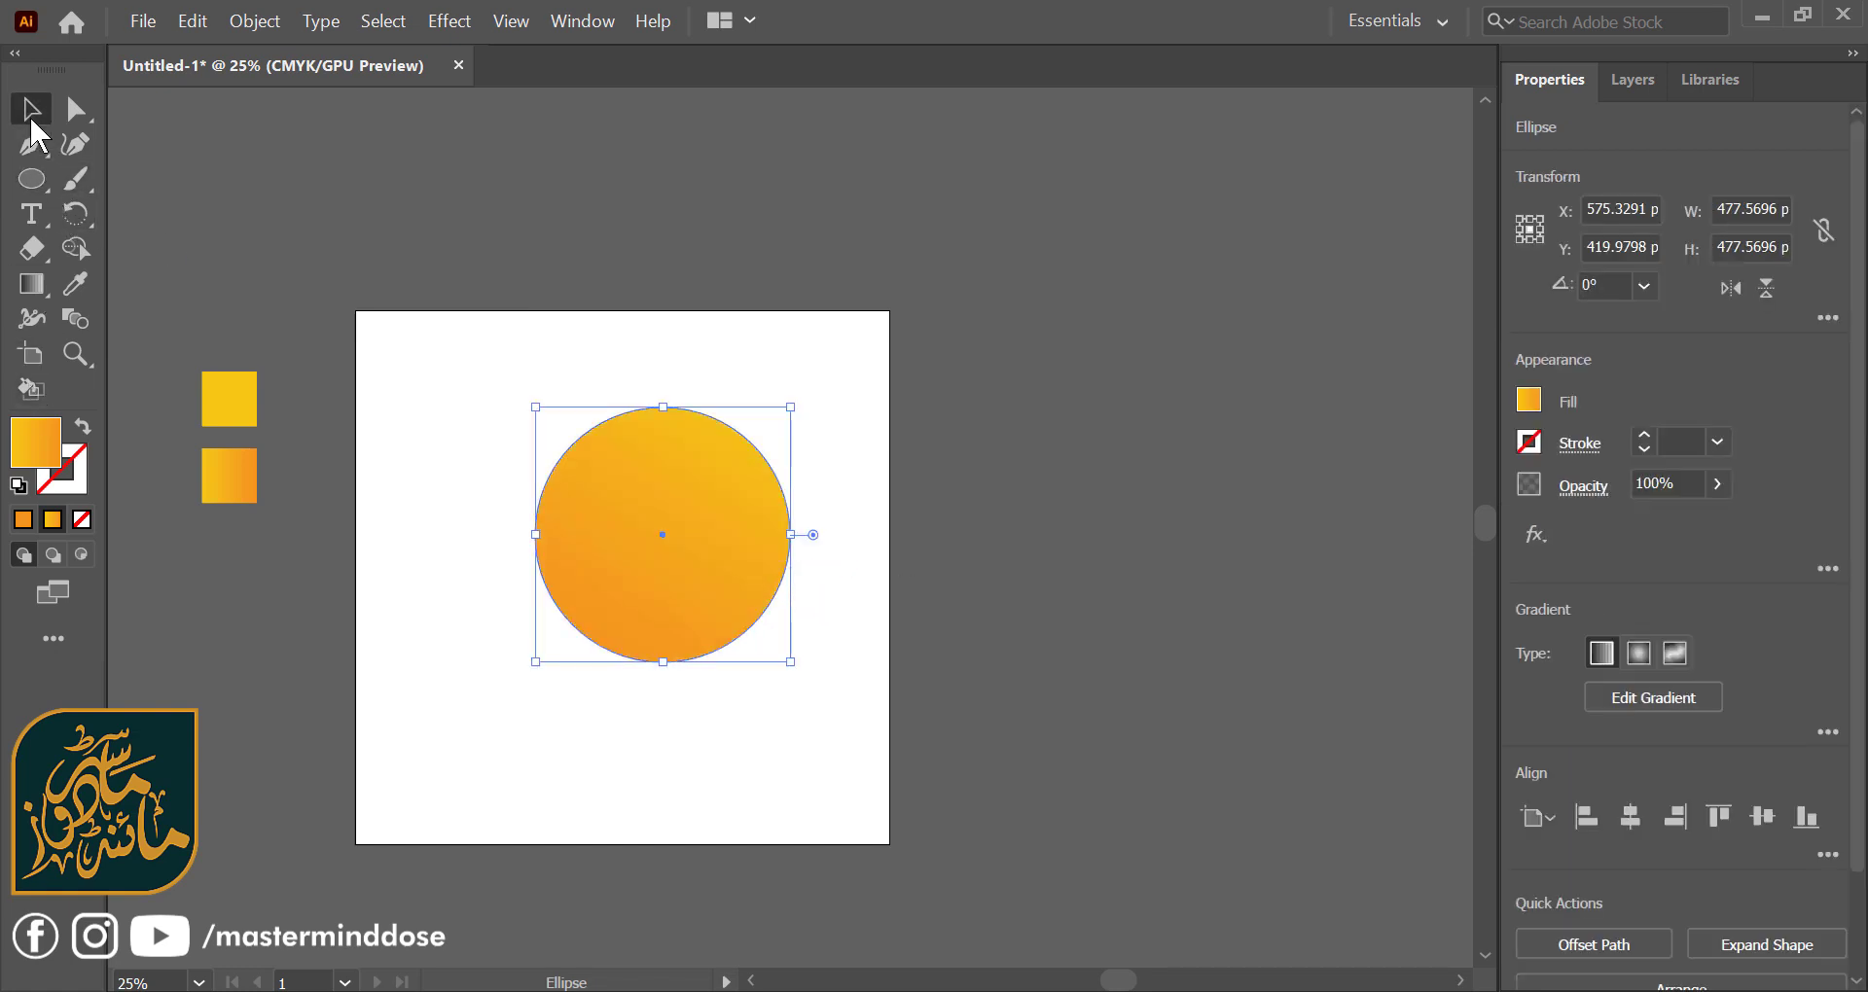
left_click(17, 486)
left_click(82, 519)
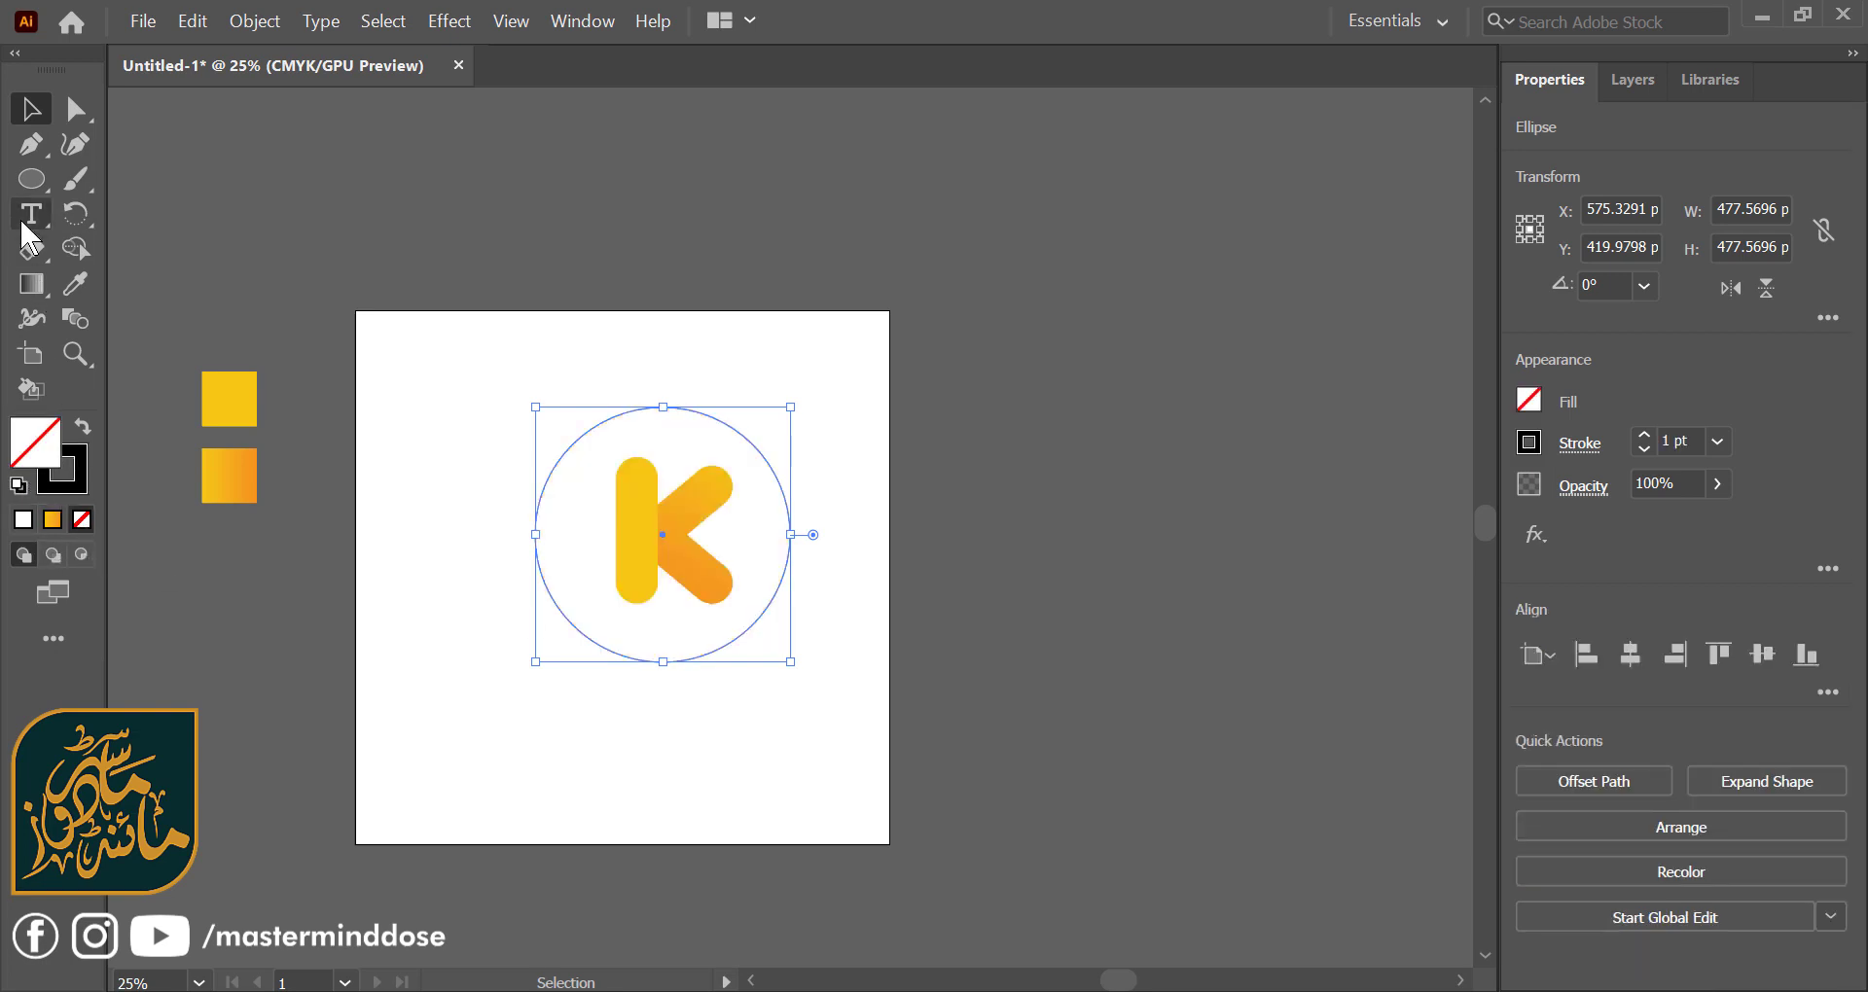
- Copy the circle, paste it in place, and enlarge the copy around its centre
left_click_drag(615, 574, 613, 574)
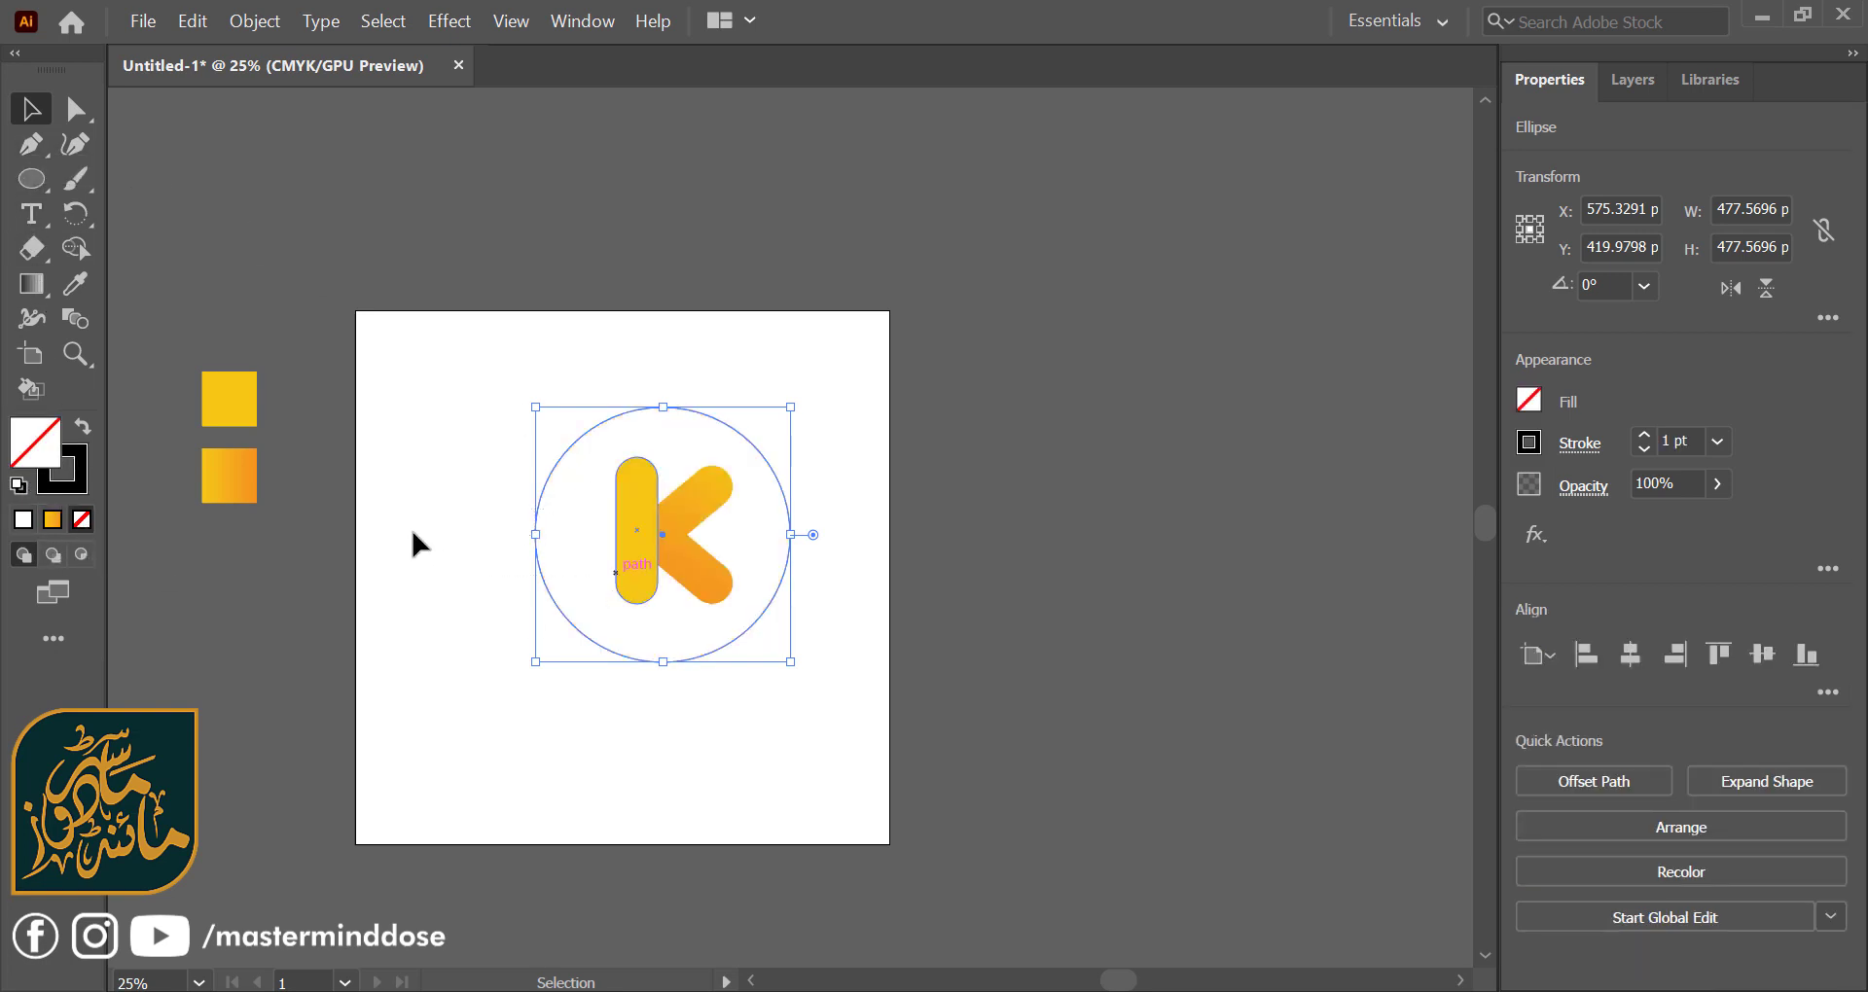
left_click_drag(375, 516, 576, 551)
left_click(200, 20)
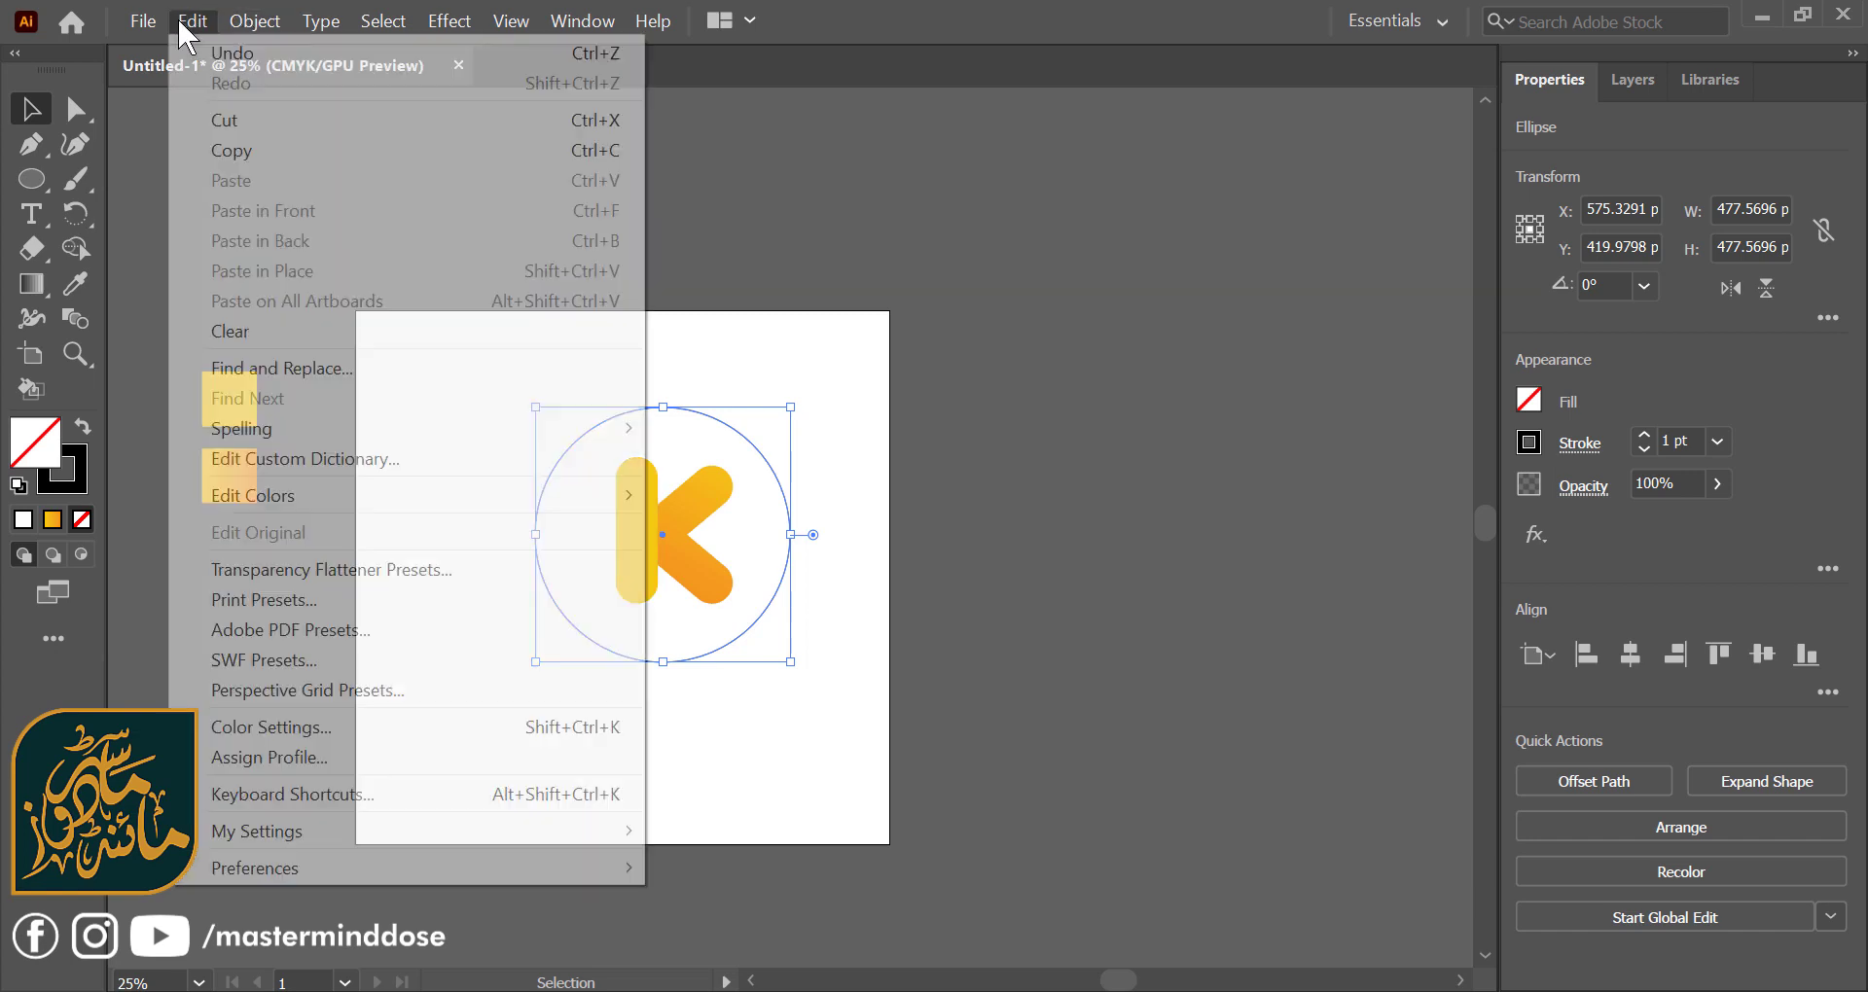
left_click(239, 150)
left_click(192, 21)
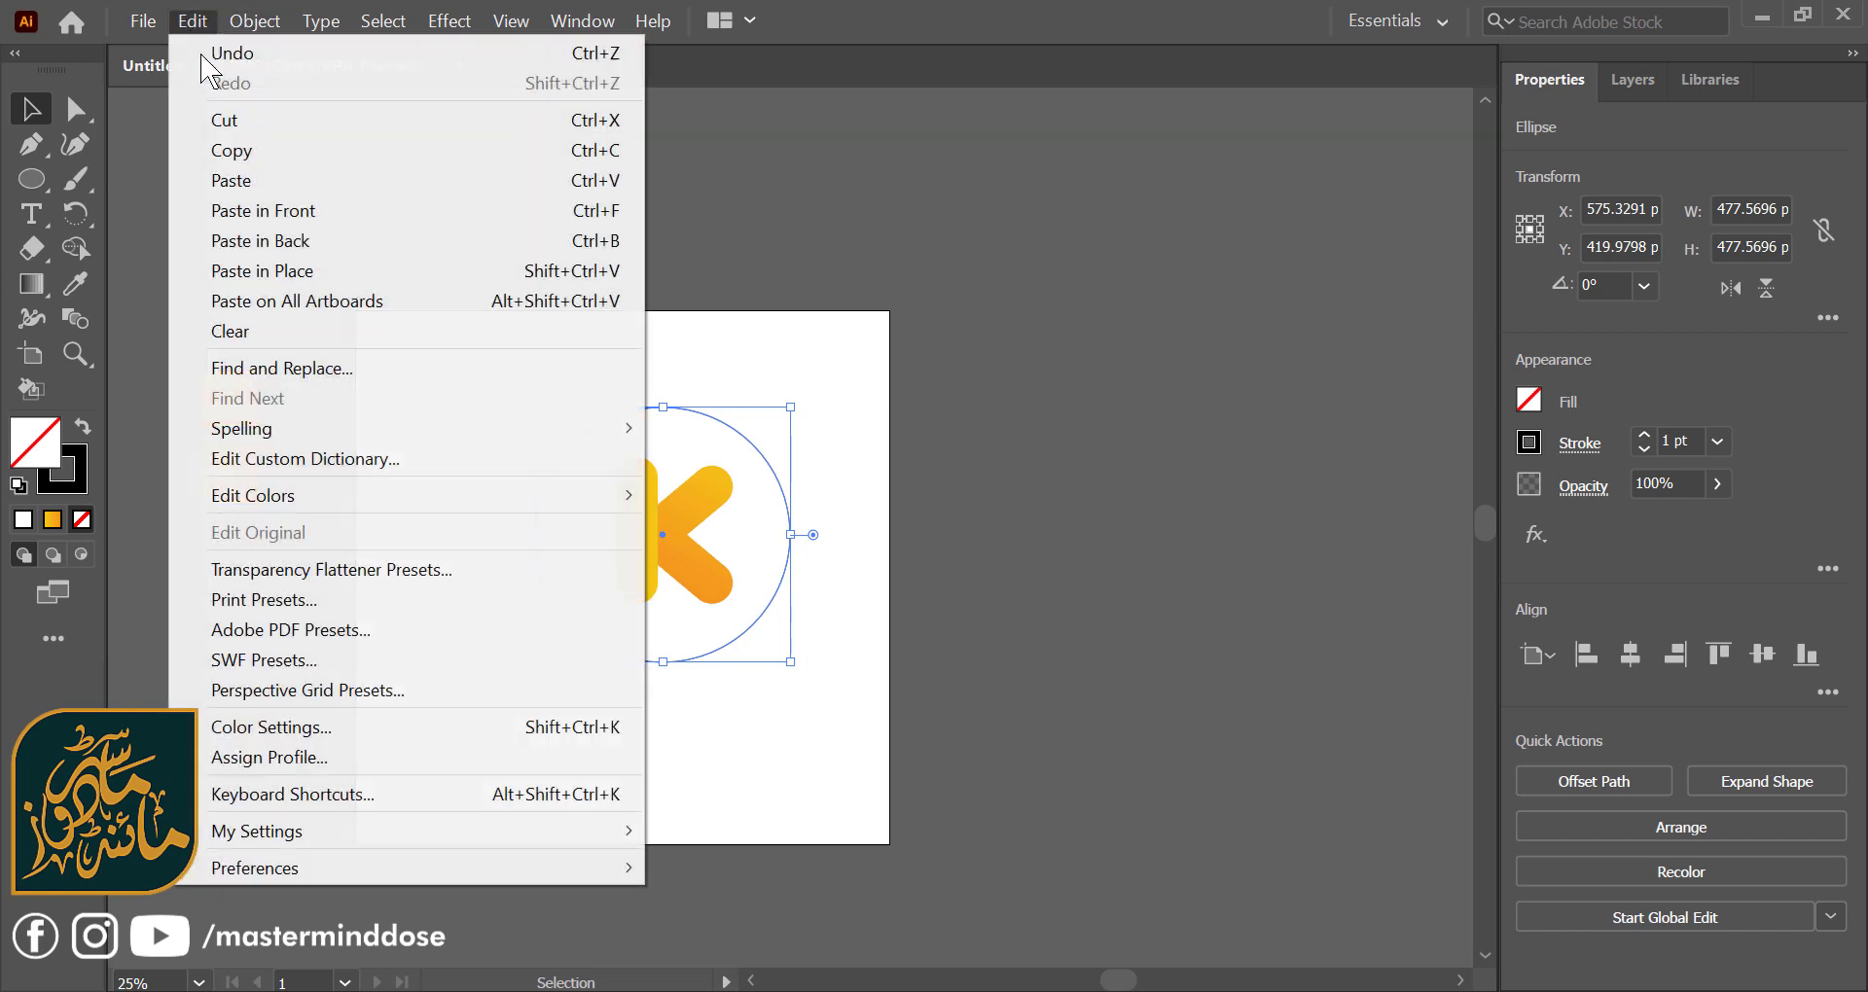
left_click(277, 268)
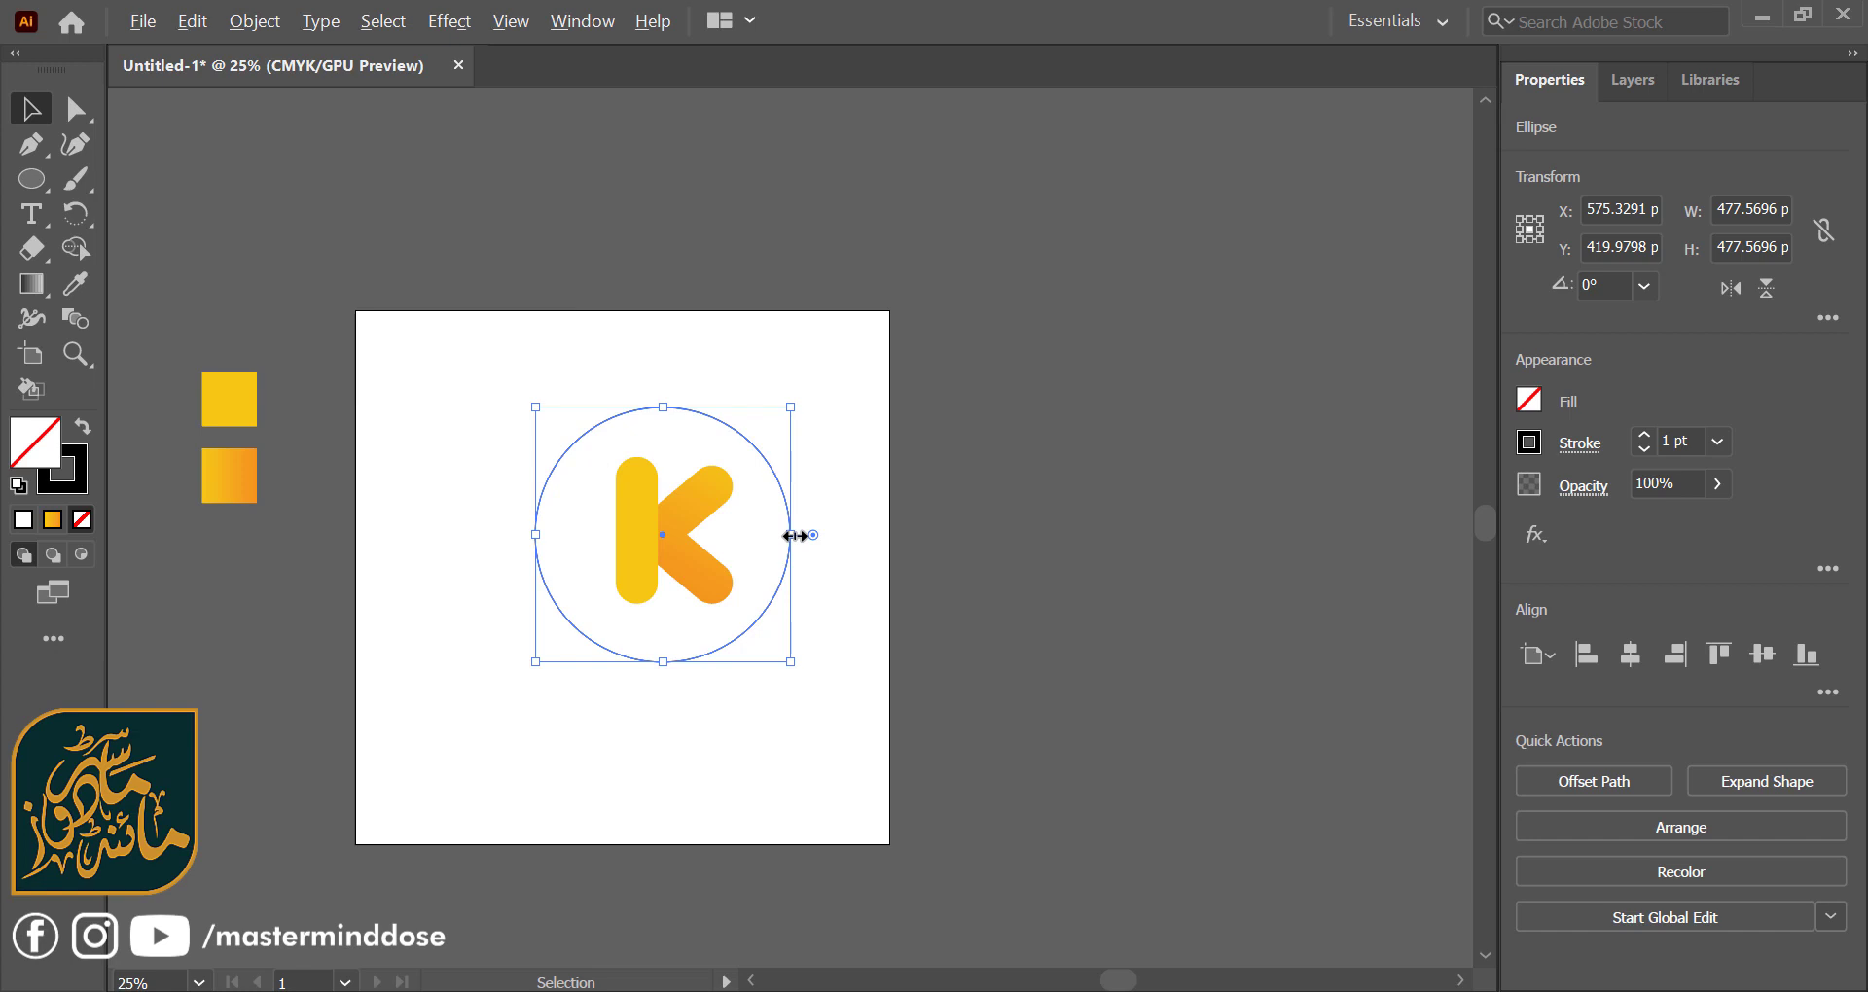
left_click_drag(795, 535, 834, 534)
- Centre the K horizontally and vertically within the circles
left_click(691, 458, "shift")
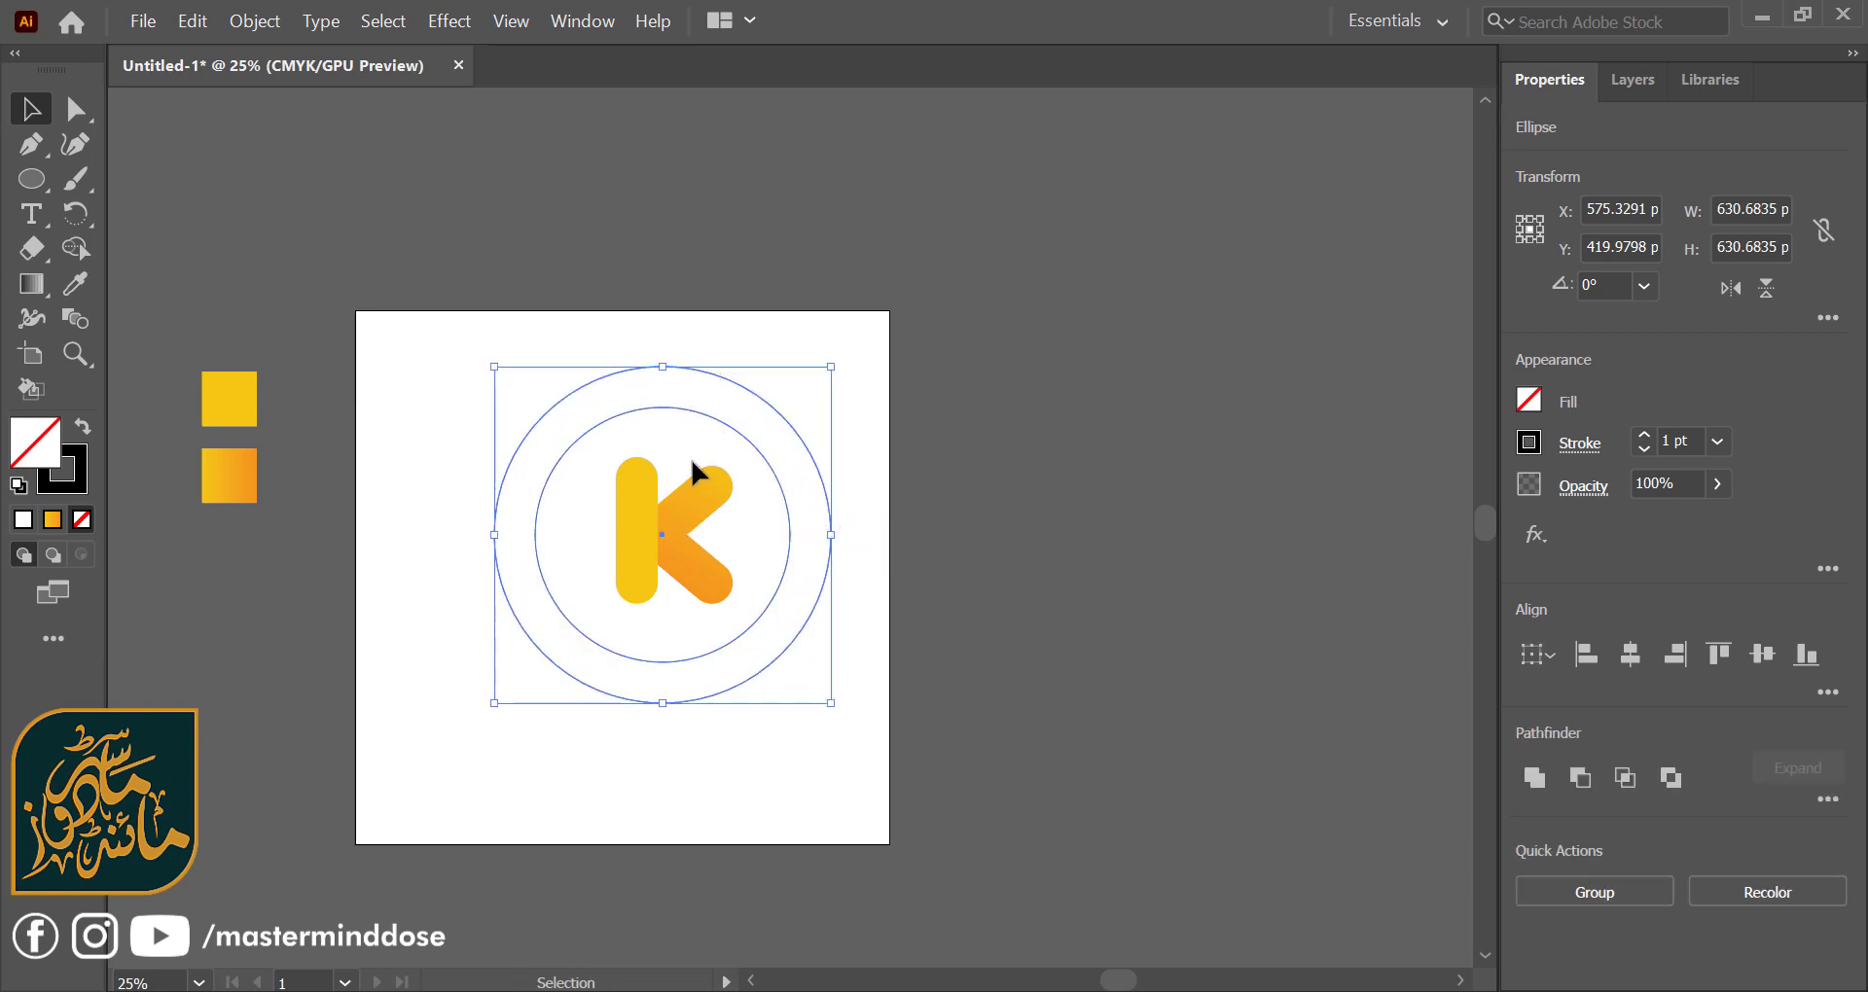
left_click(1637, 654)
left_click(1760, 654)
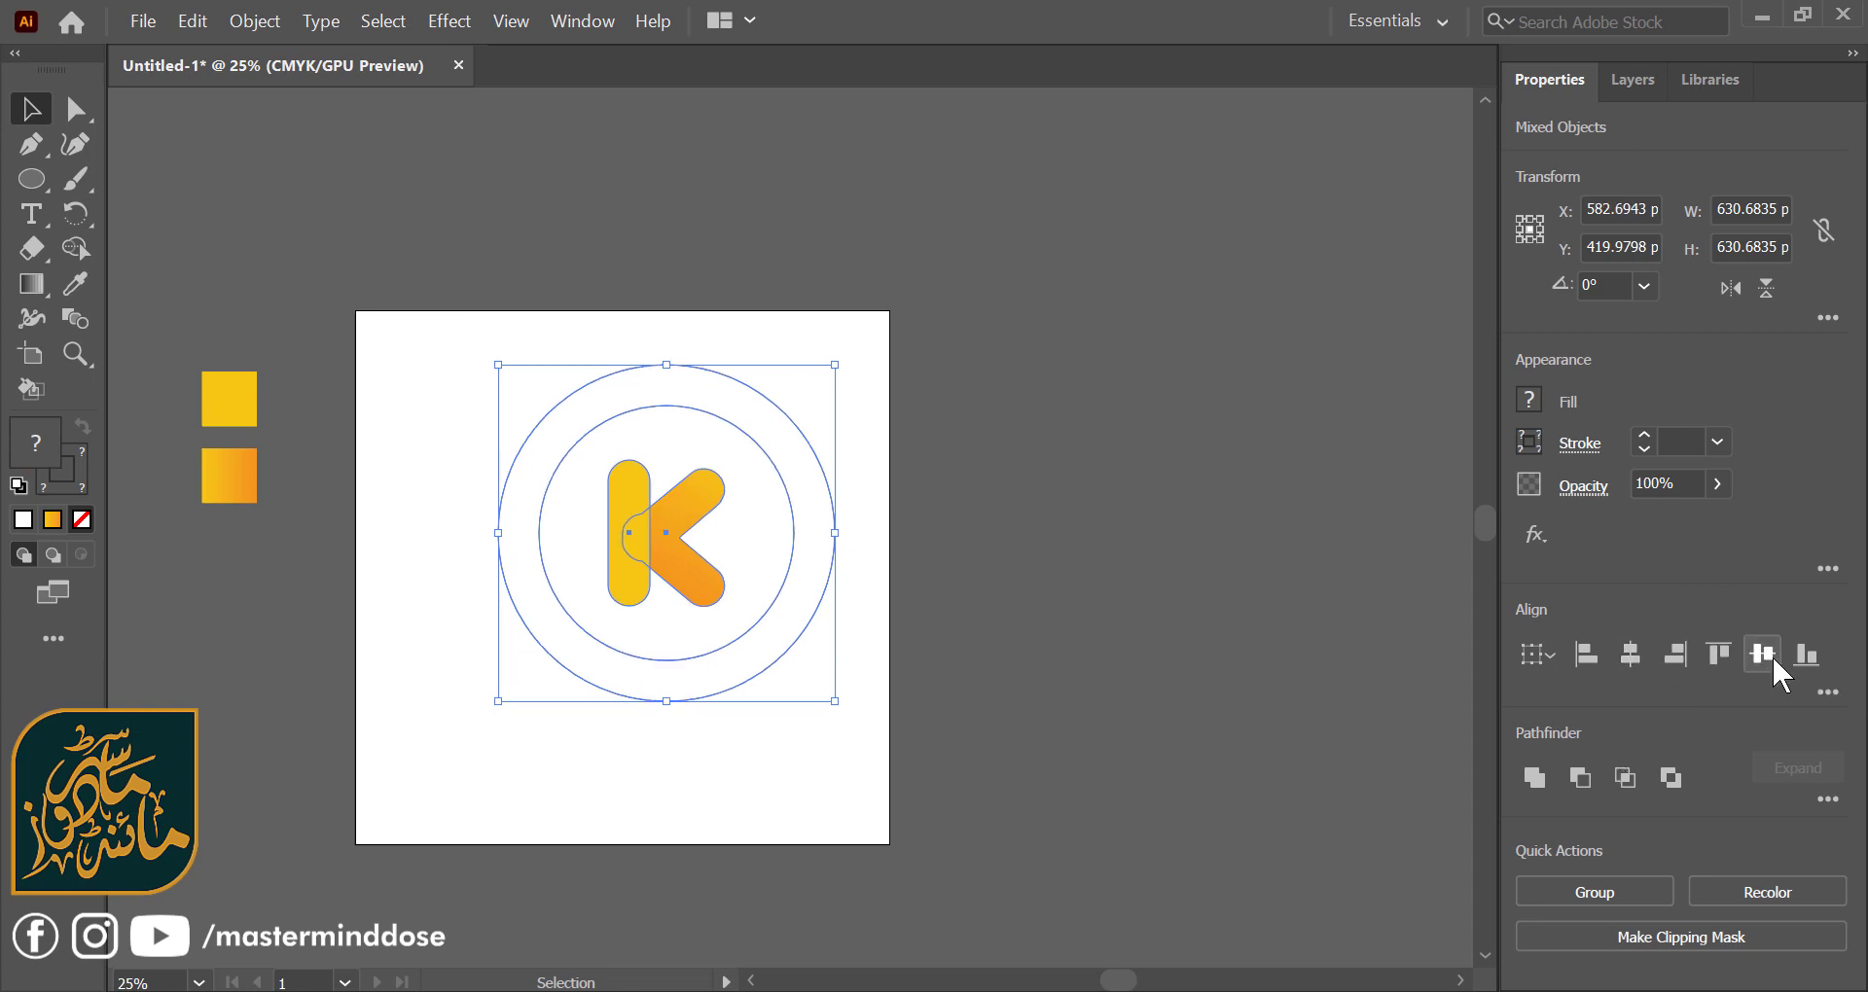
left_click(1251, 644)
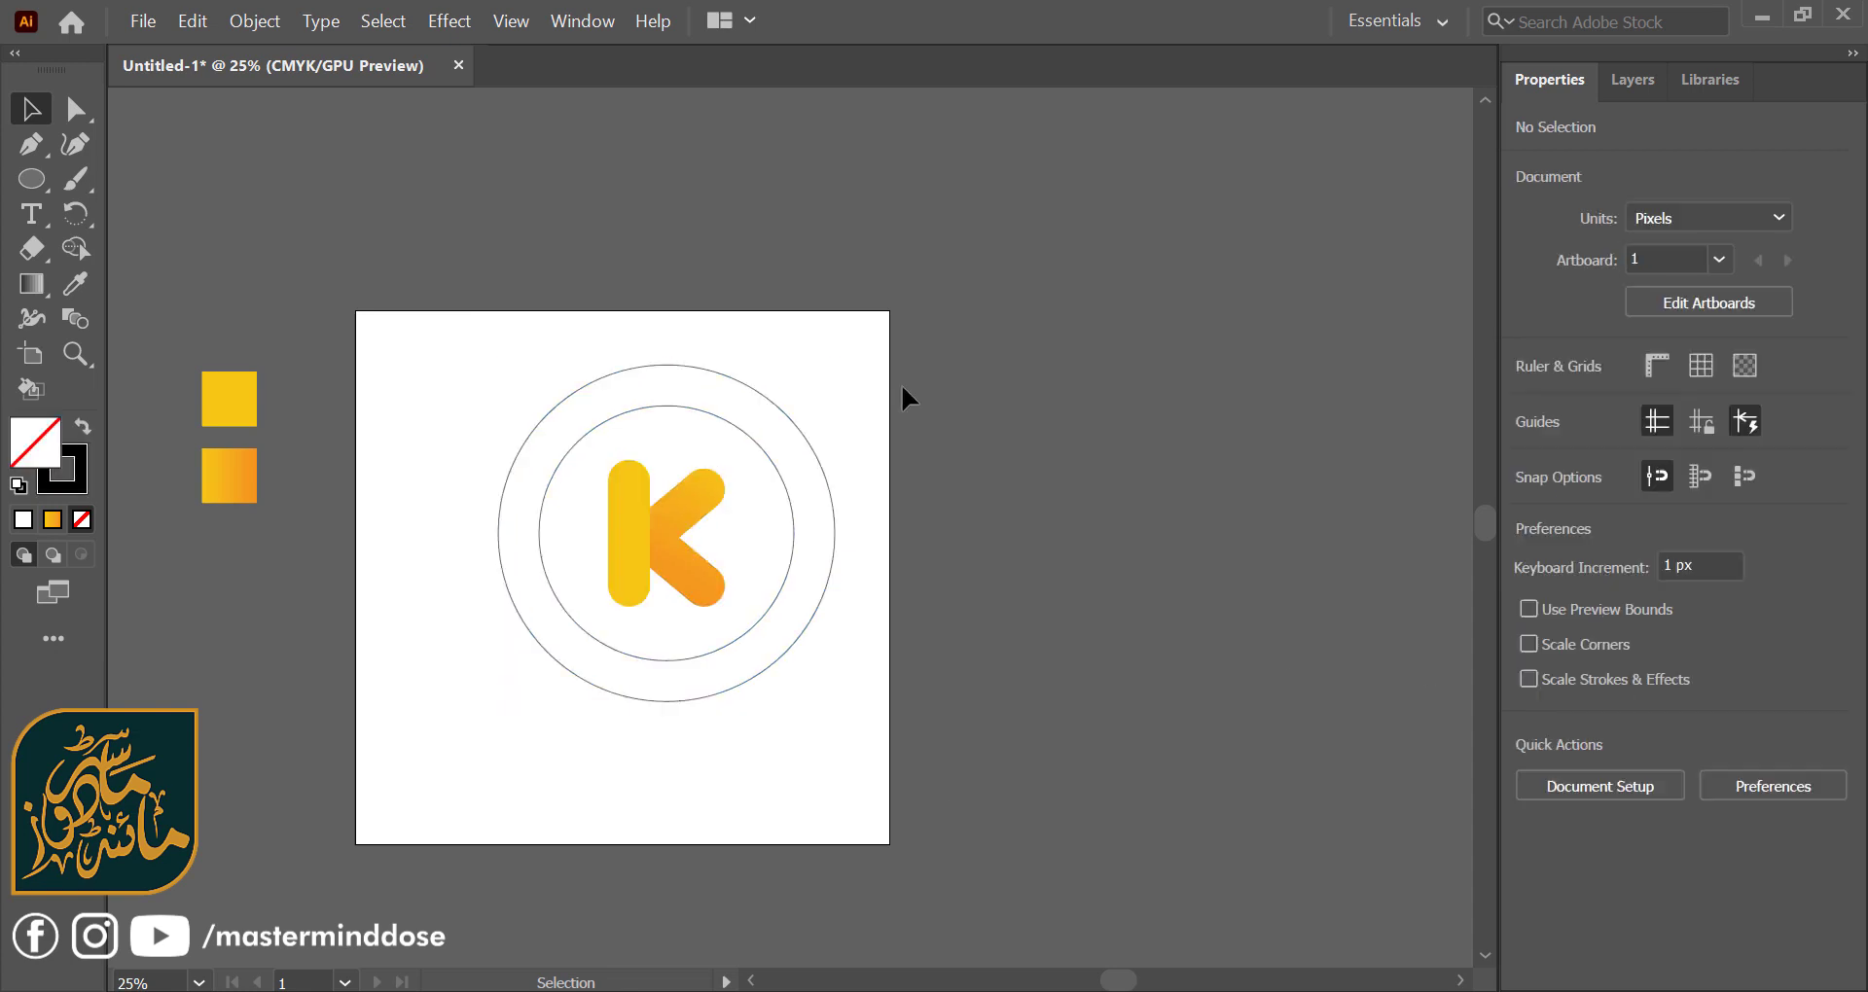
- Give the outer circle white fill and black outline, and move it off the artboard
left_click(776, 513)
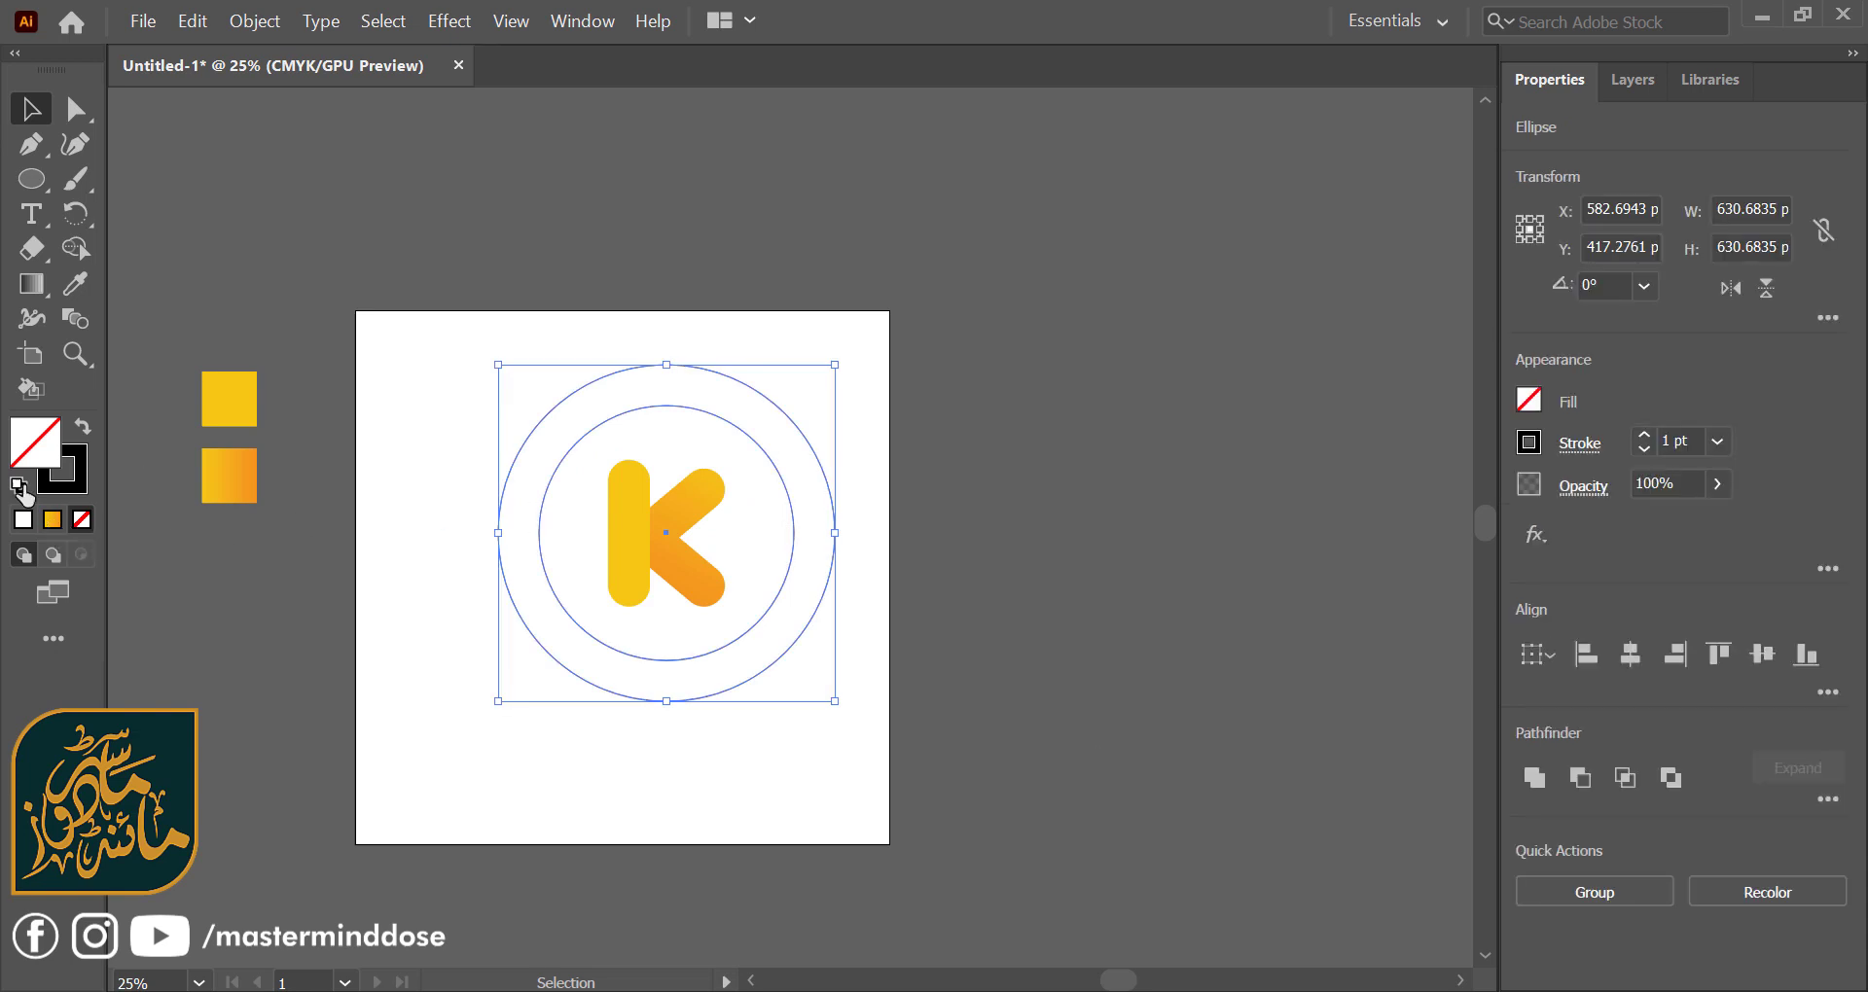
key("d")
left_click(475, 769)
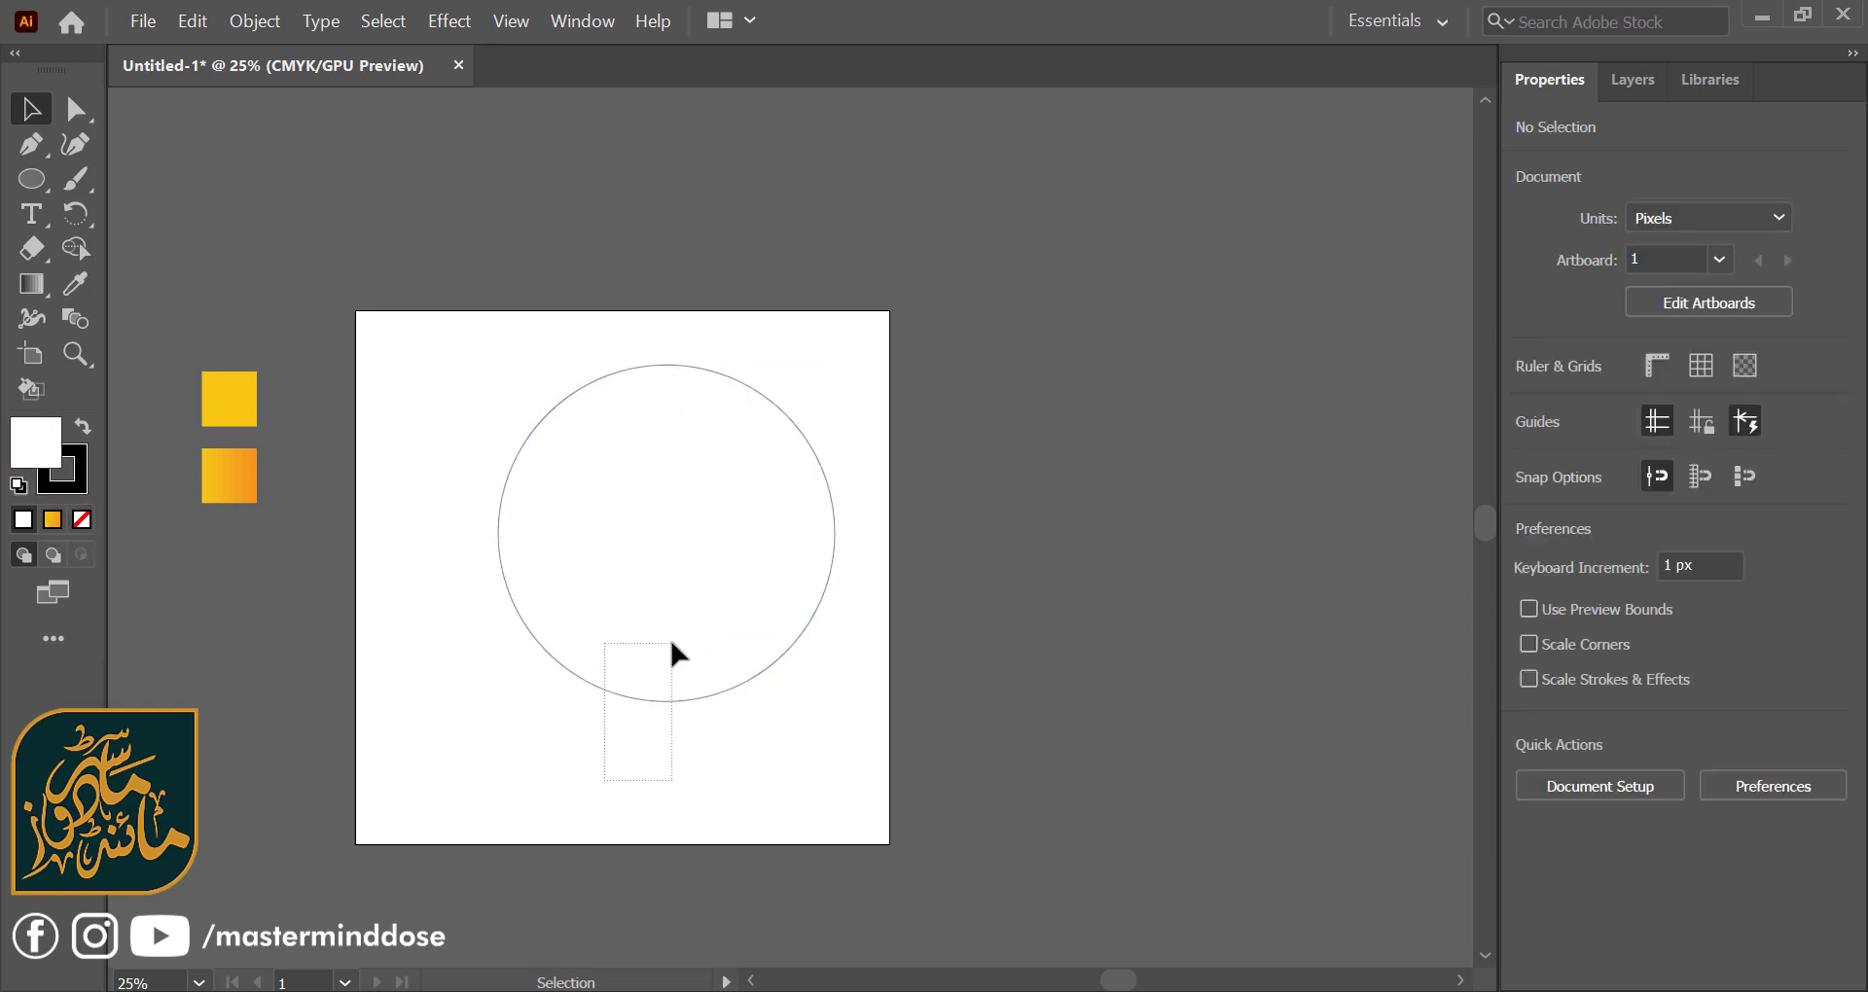
left_click_drag(671, 647, 1104, 688)
- Centre the inner circle in front of the white circle and subtract it to form a ring
left_click_drag(715, 497, 1138, 540)
right_click(1139, 540)
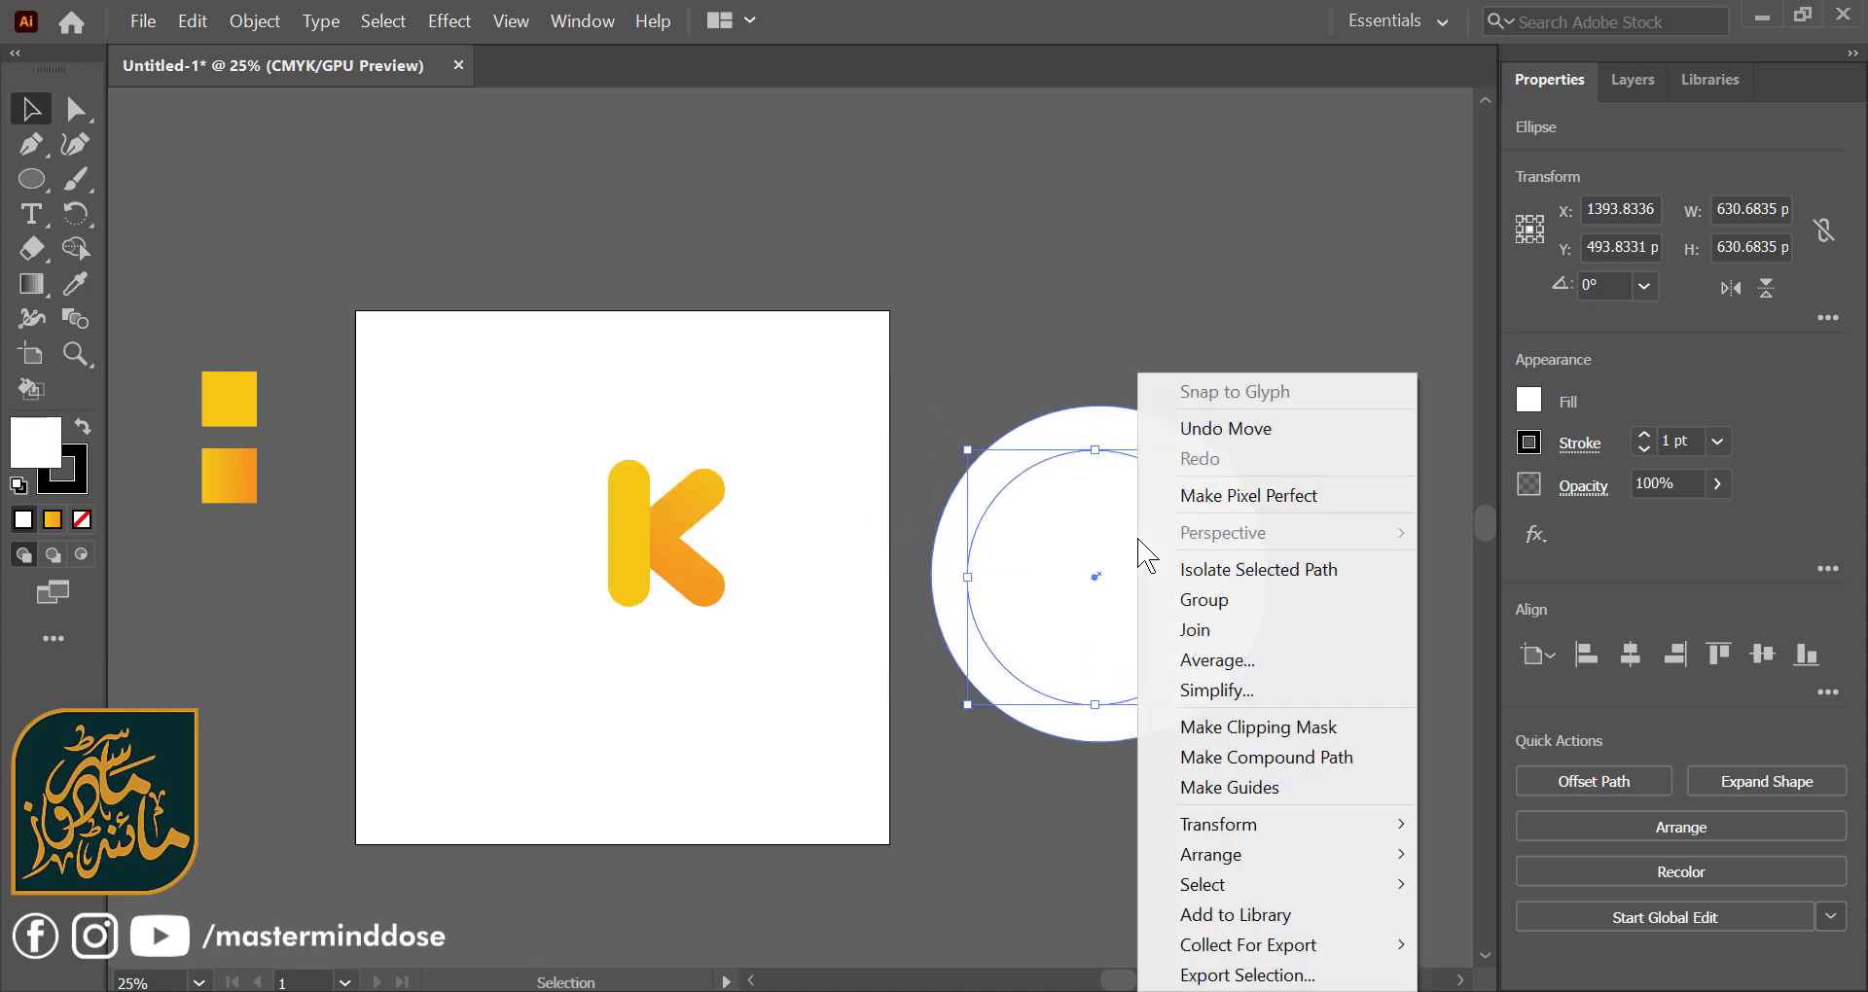
mouse_move(1267, 854)
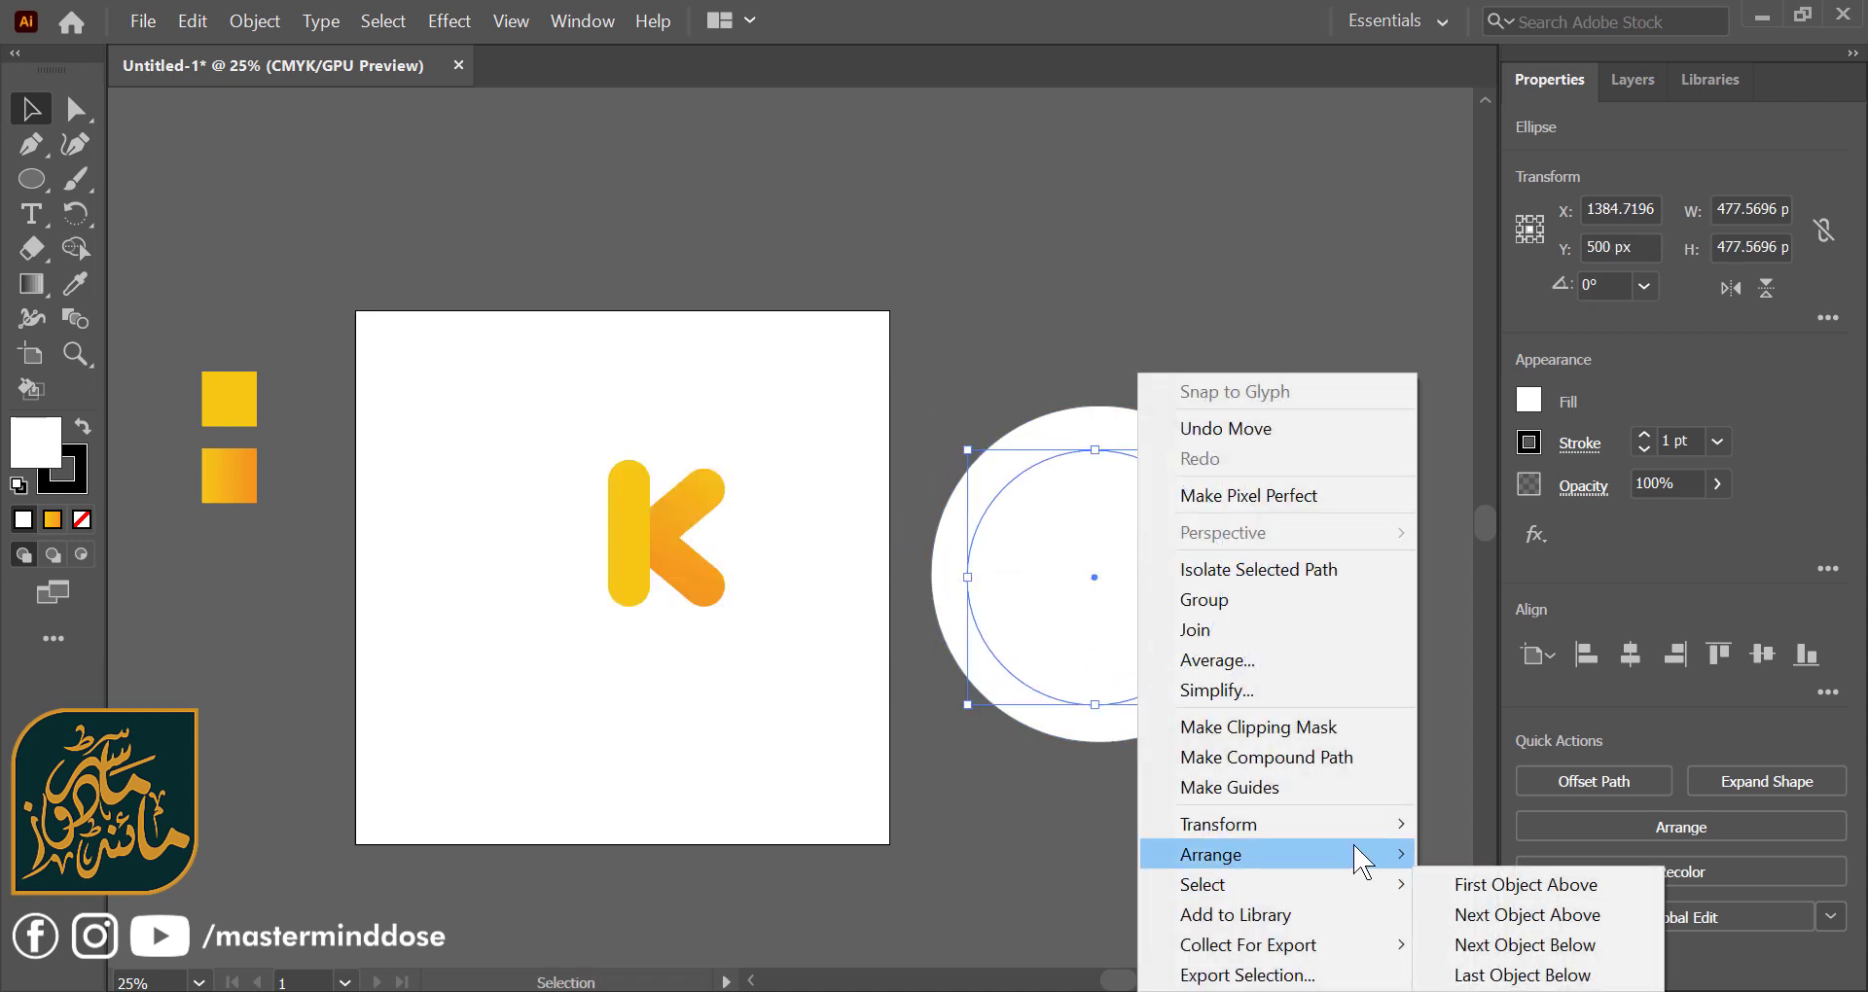
left_click(1484, 852)
left_click(1185, 715, "shift")
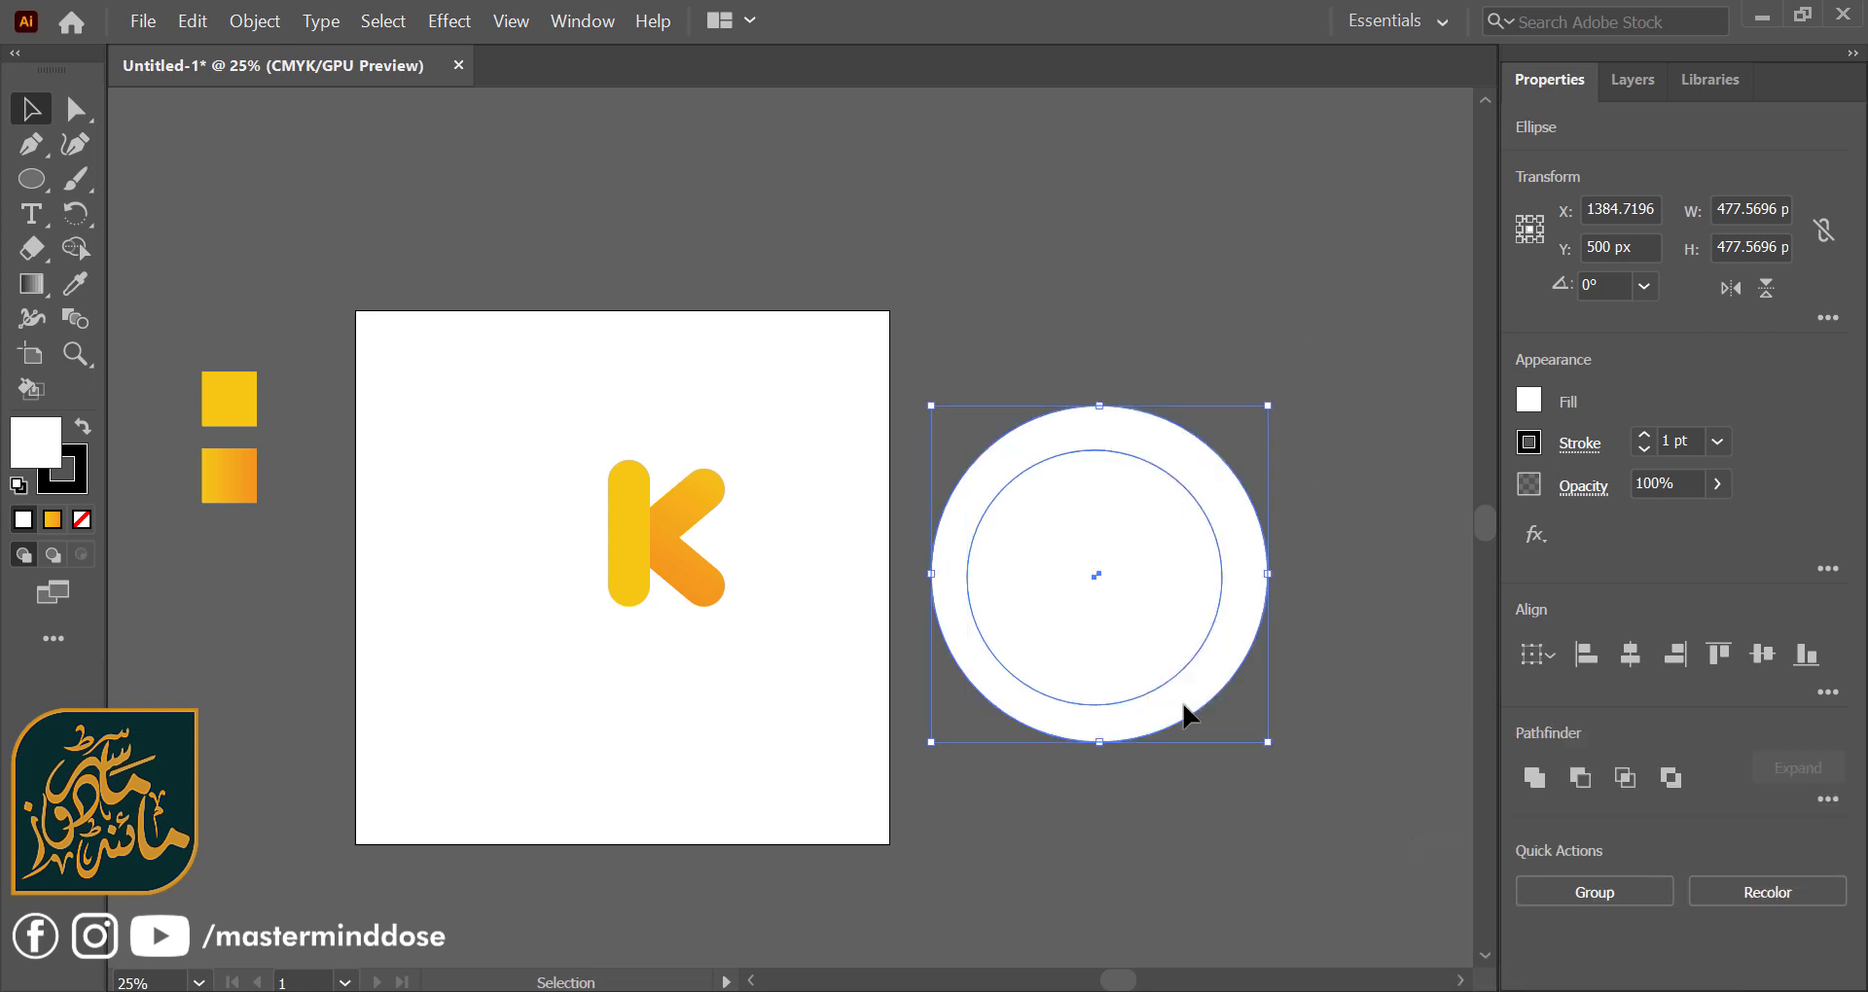
left_click(1618, 661)
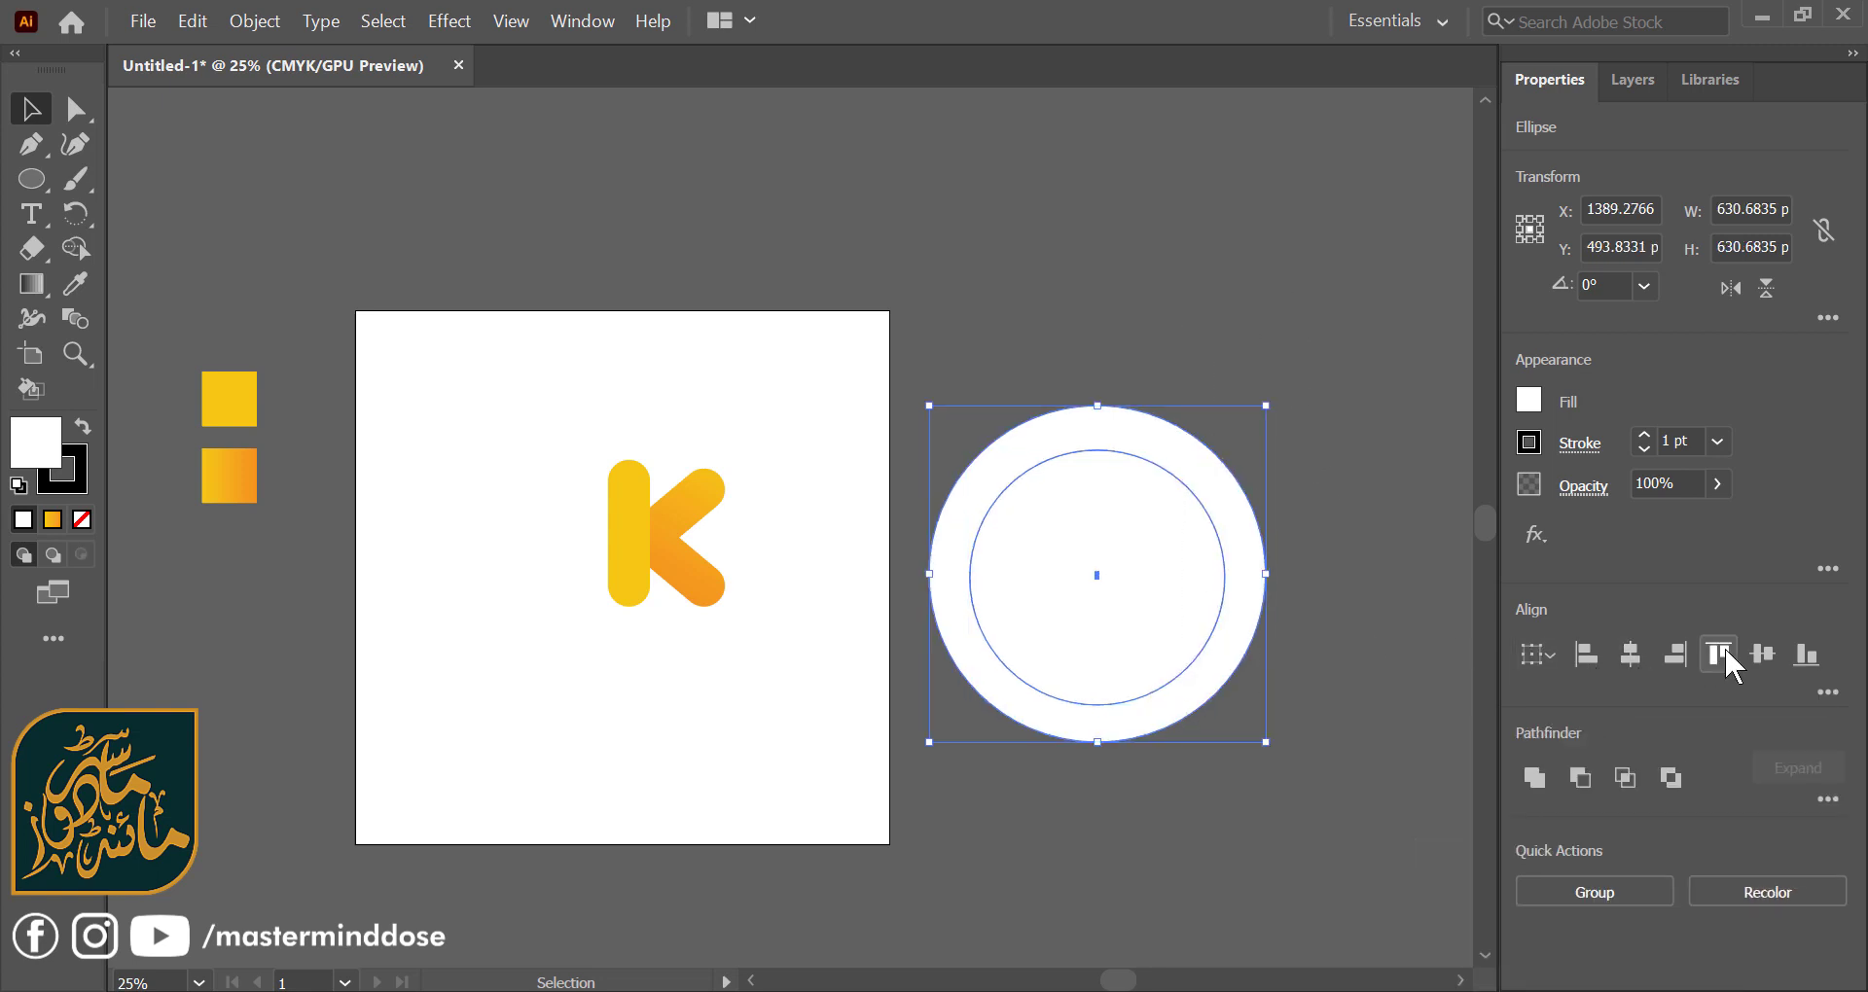
left_click(1772, 657)
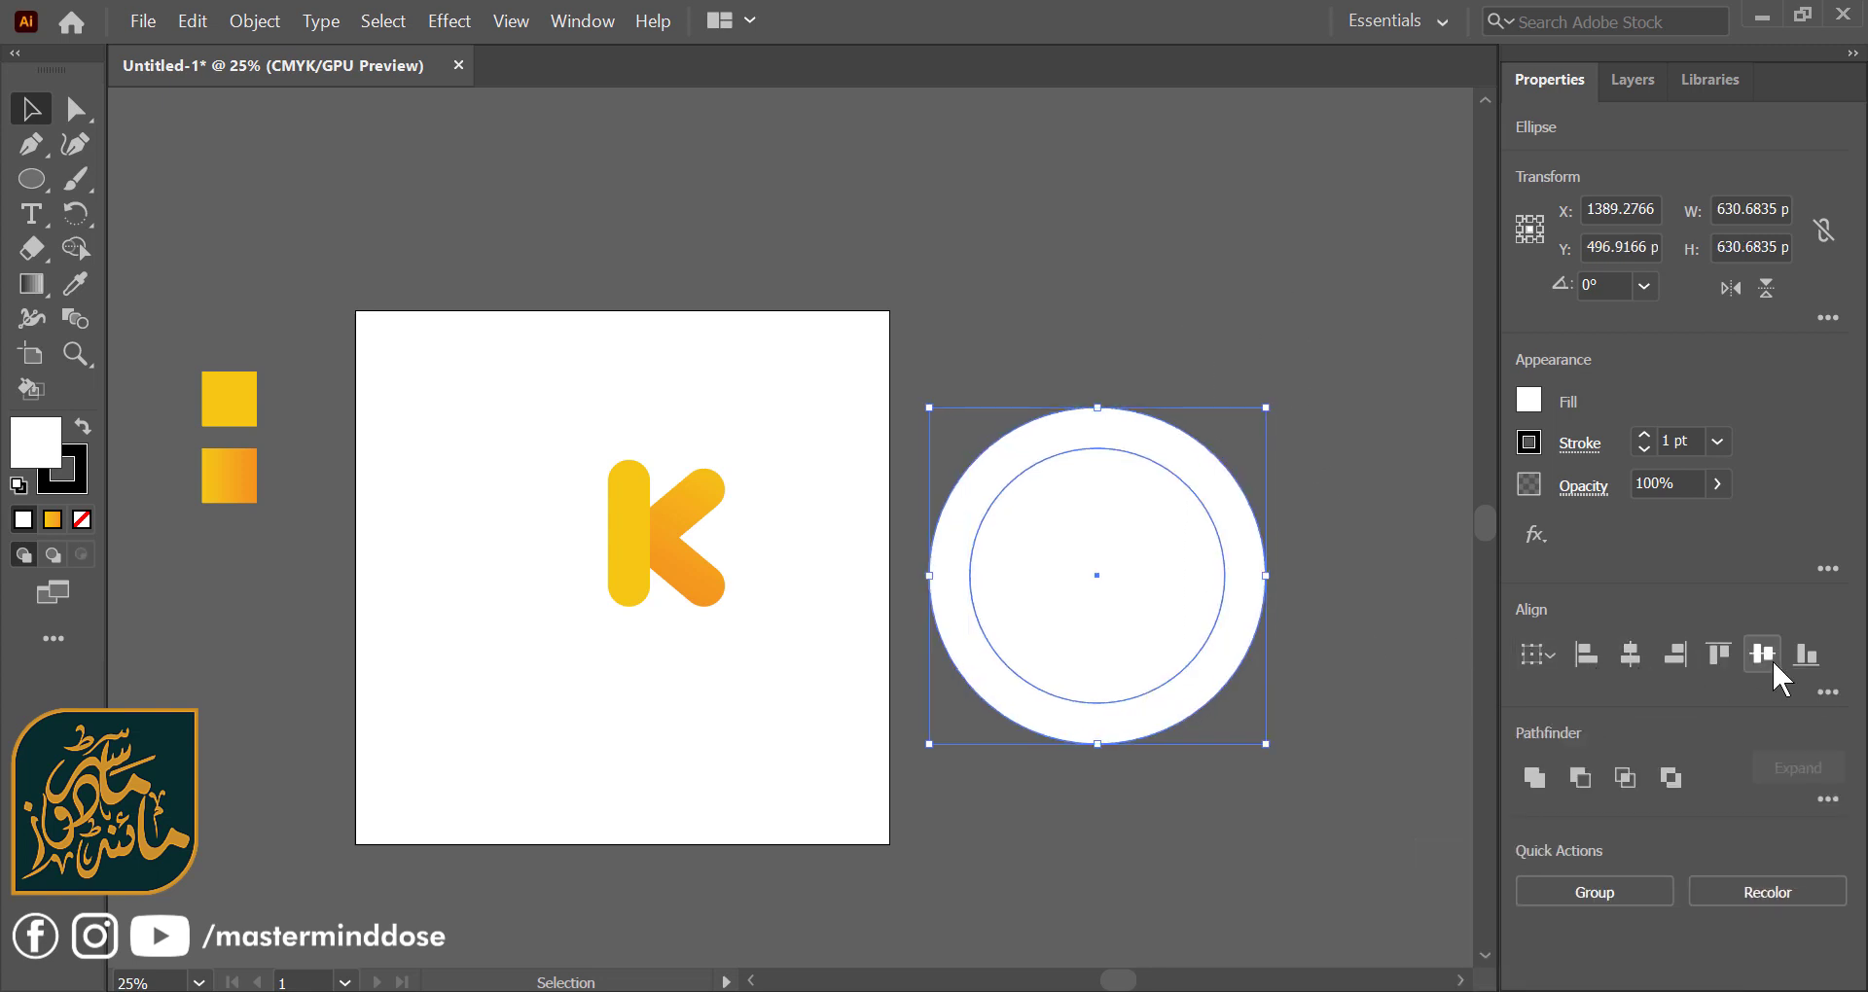
left_click(1580, 778)
- Move the ring over the K and centre the K within it
left_click(1299, 819)
left_click_drag(1232, 642, 807, 596)
left_click(669, 541, "shift")
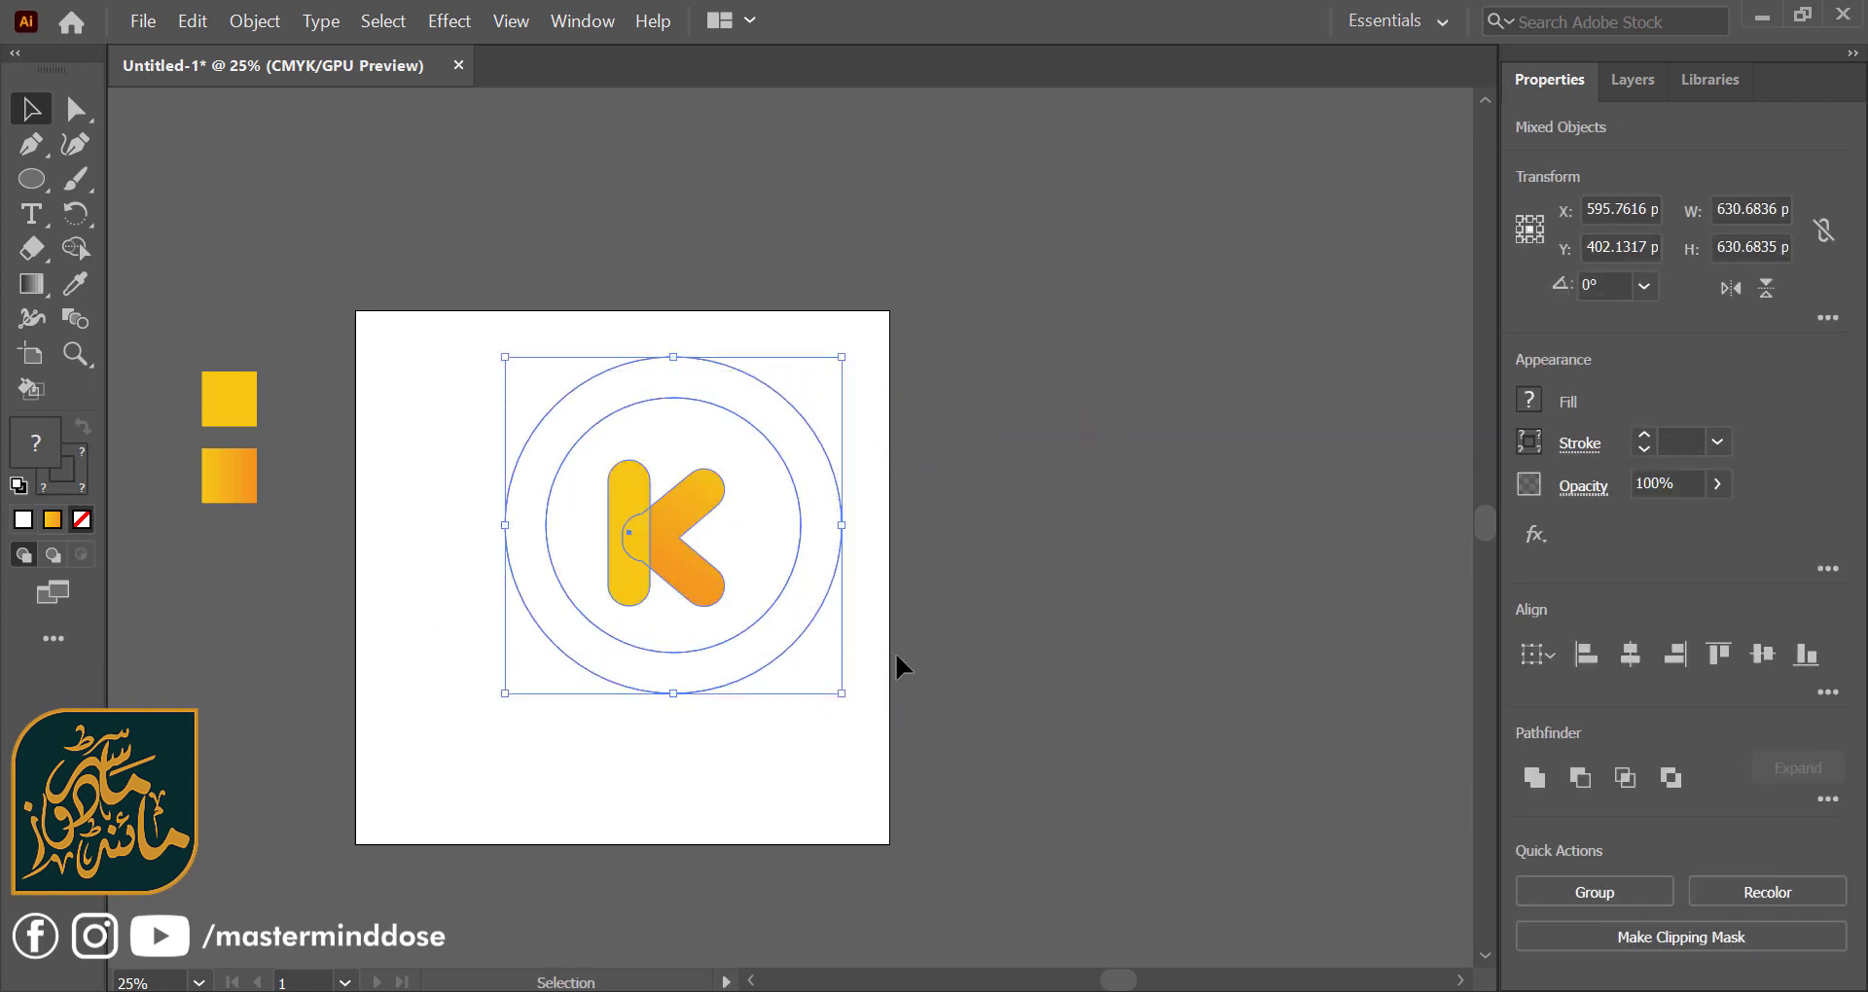
left_click(1633, 654)
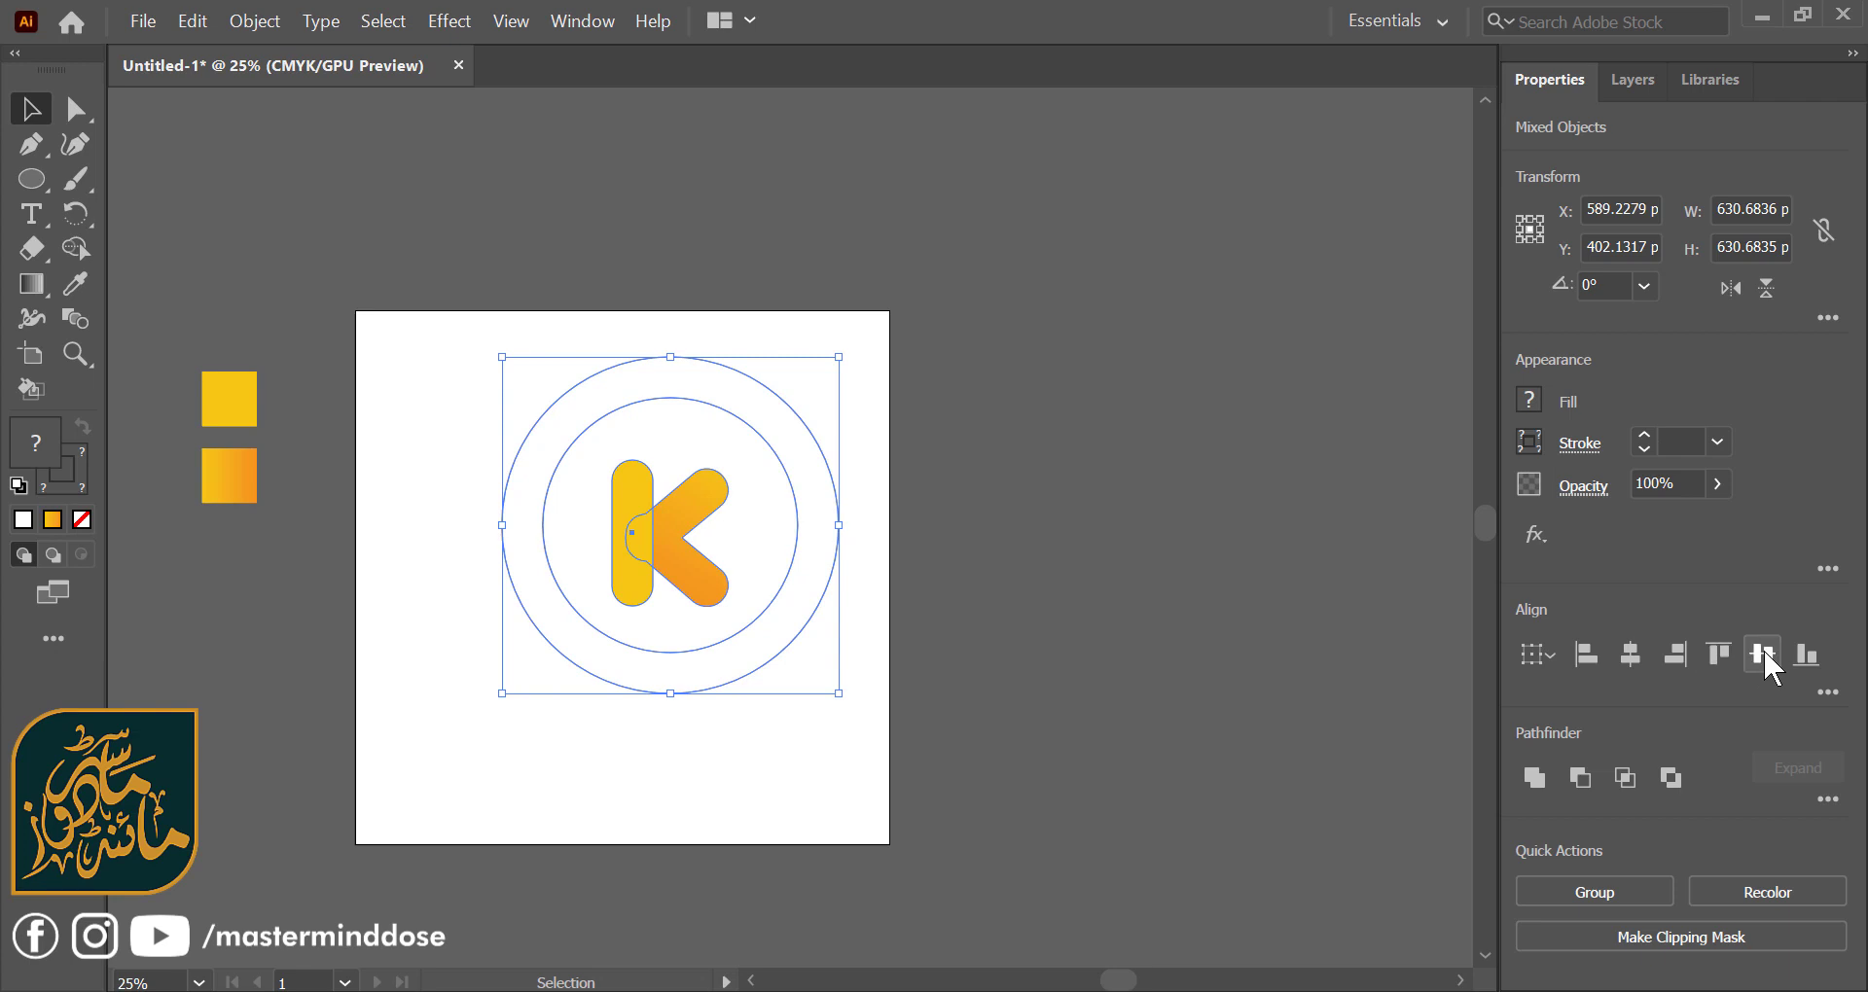
left_click(1764, 654)
left_click(1117, 675)
- Fill the ring with the yellow-to-orange gradient sampled from the swatch
left_click(528, 513)
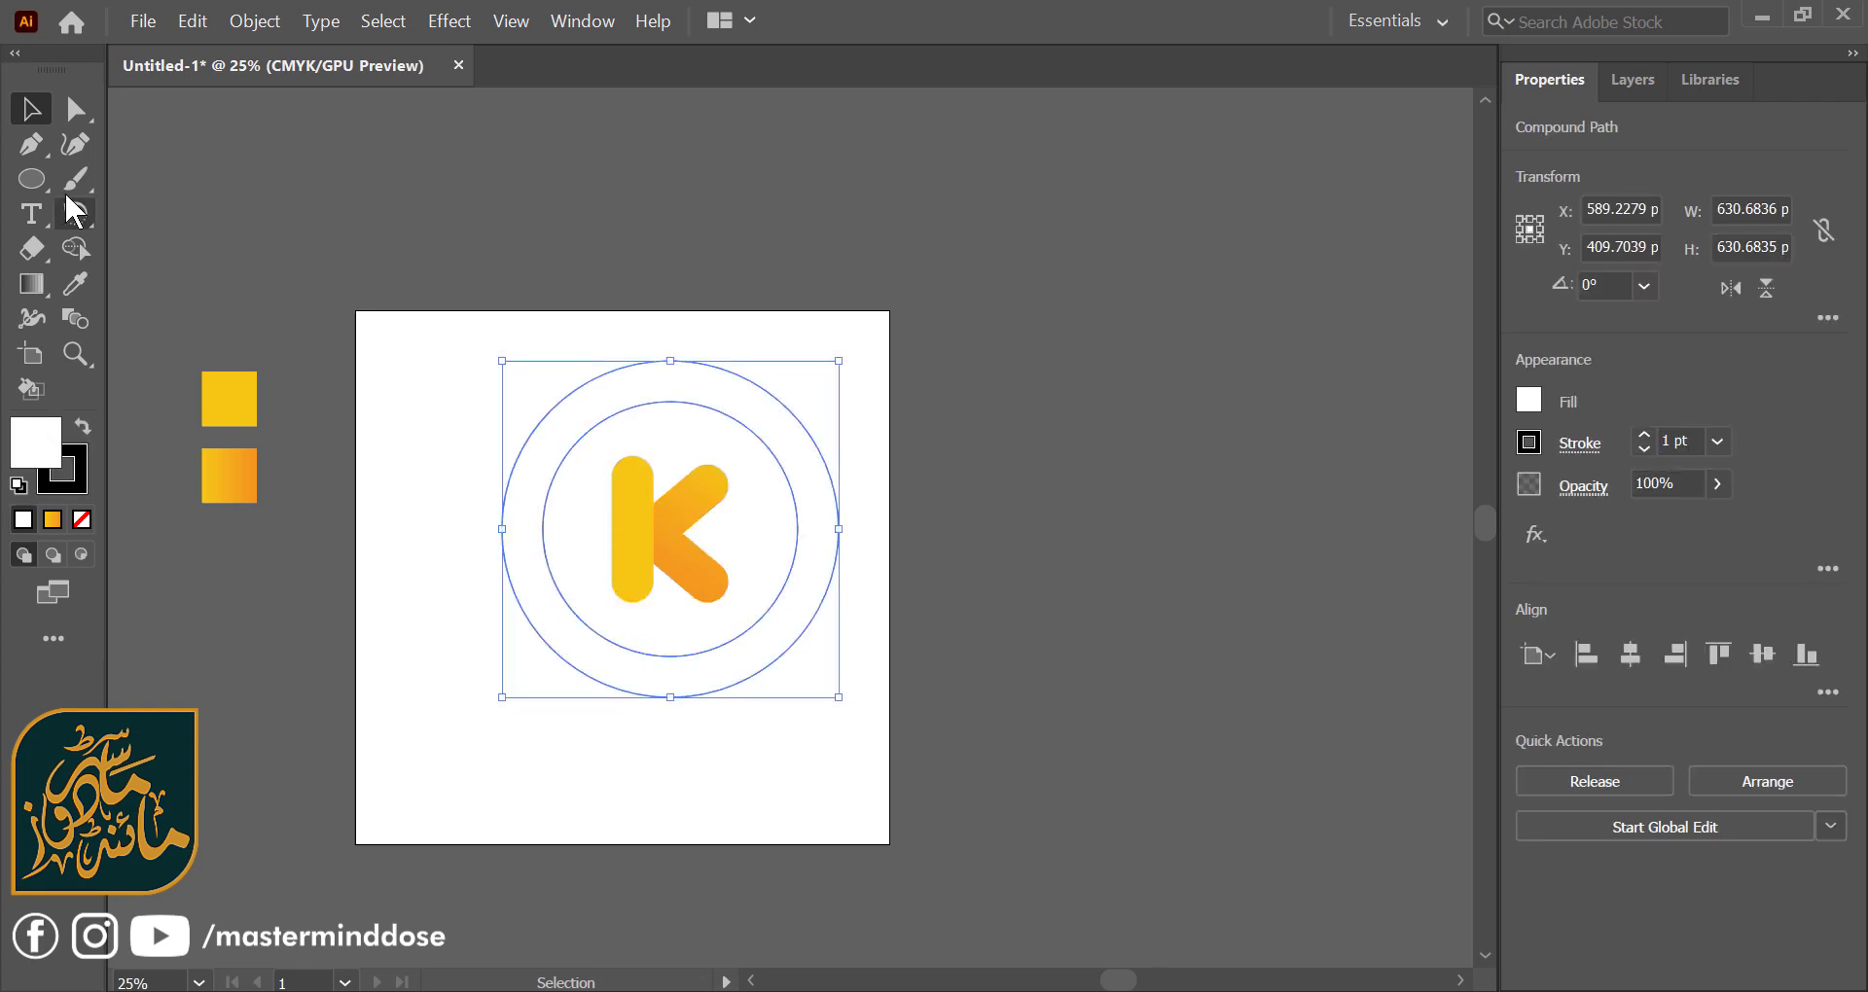
left_click(74, 283)
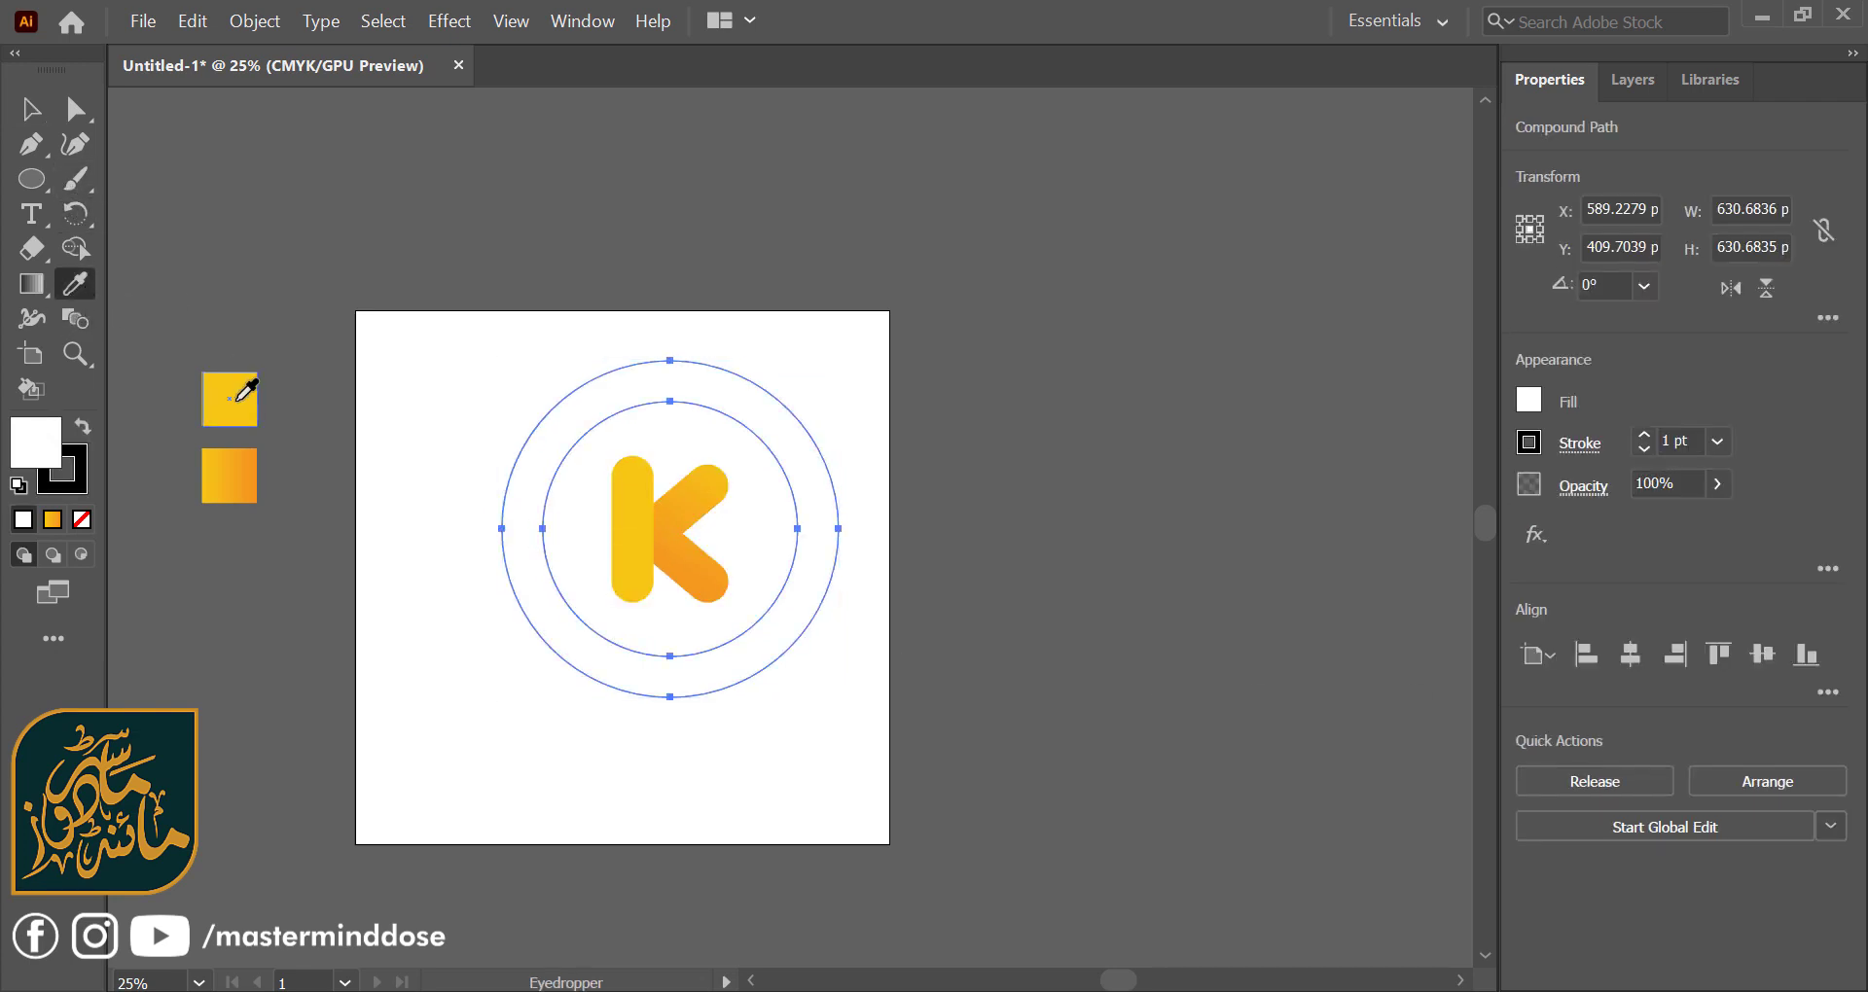
left_click(229, 399)
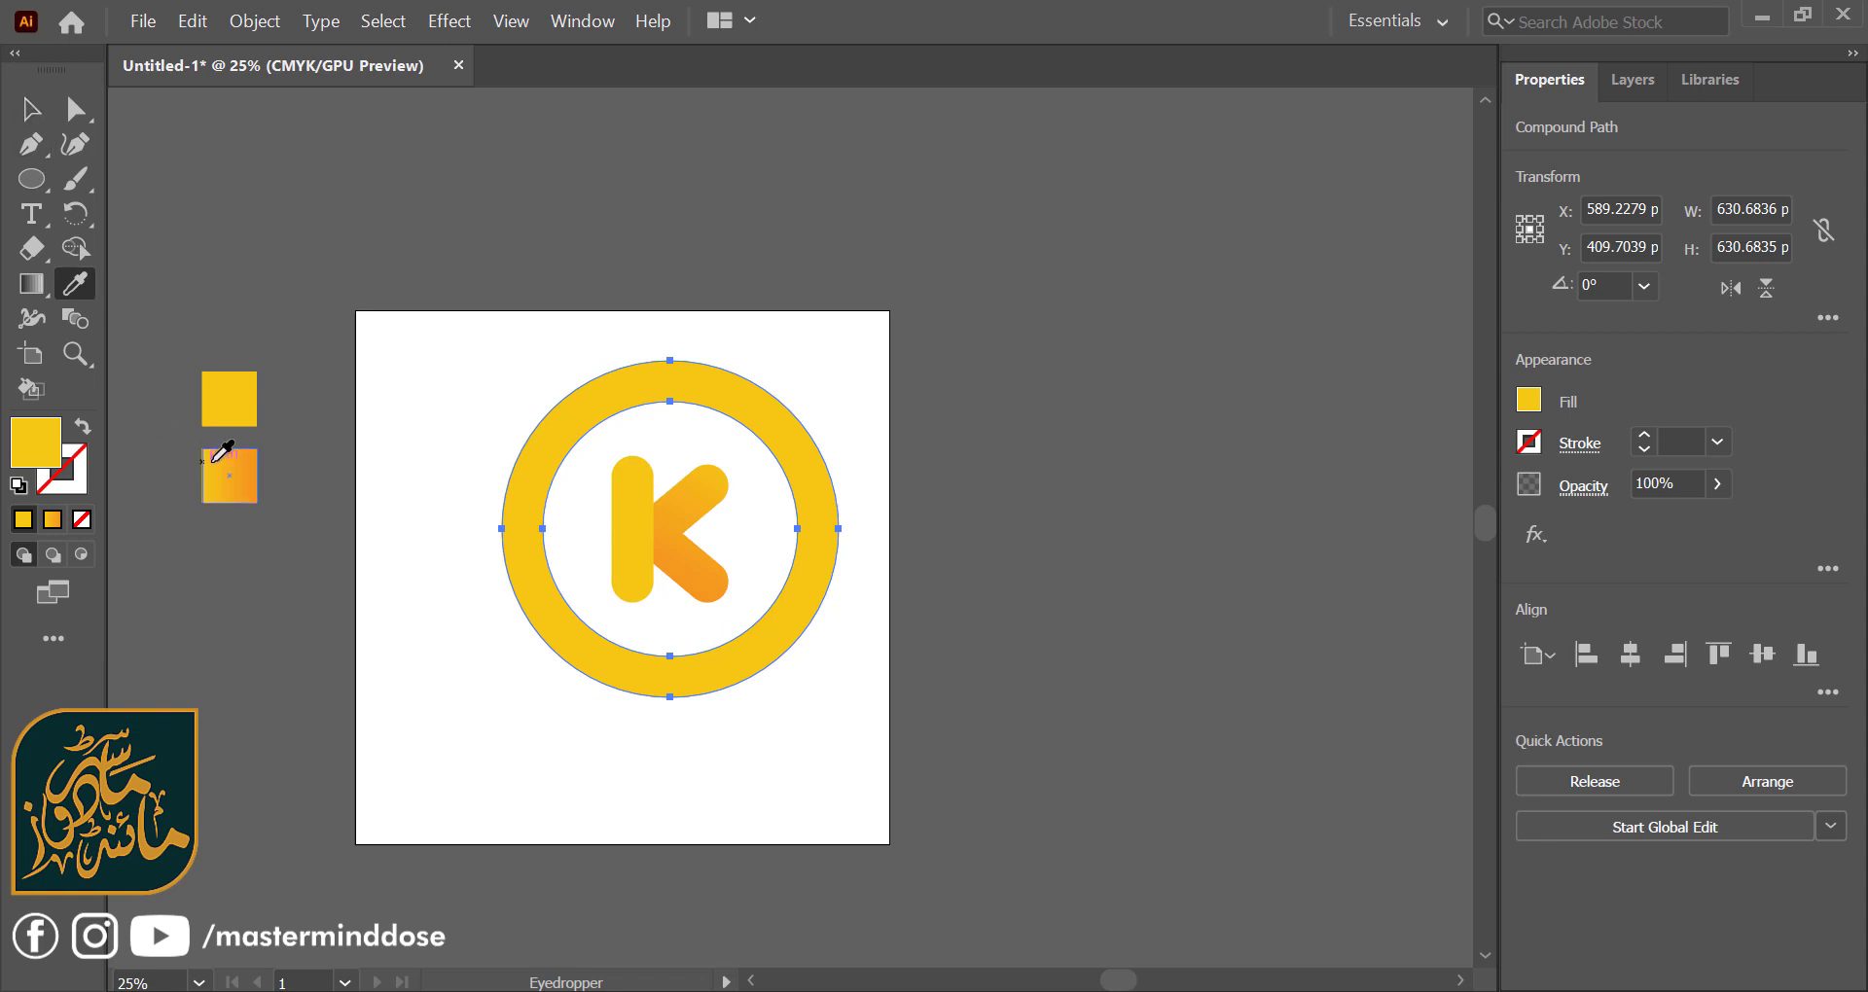
left_click(215, 460)
left_click(31, 108)
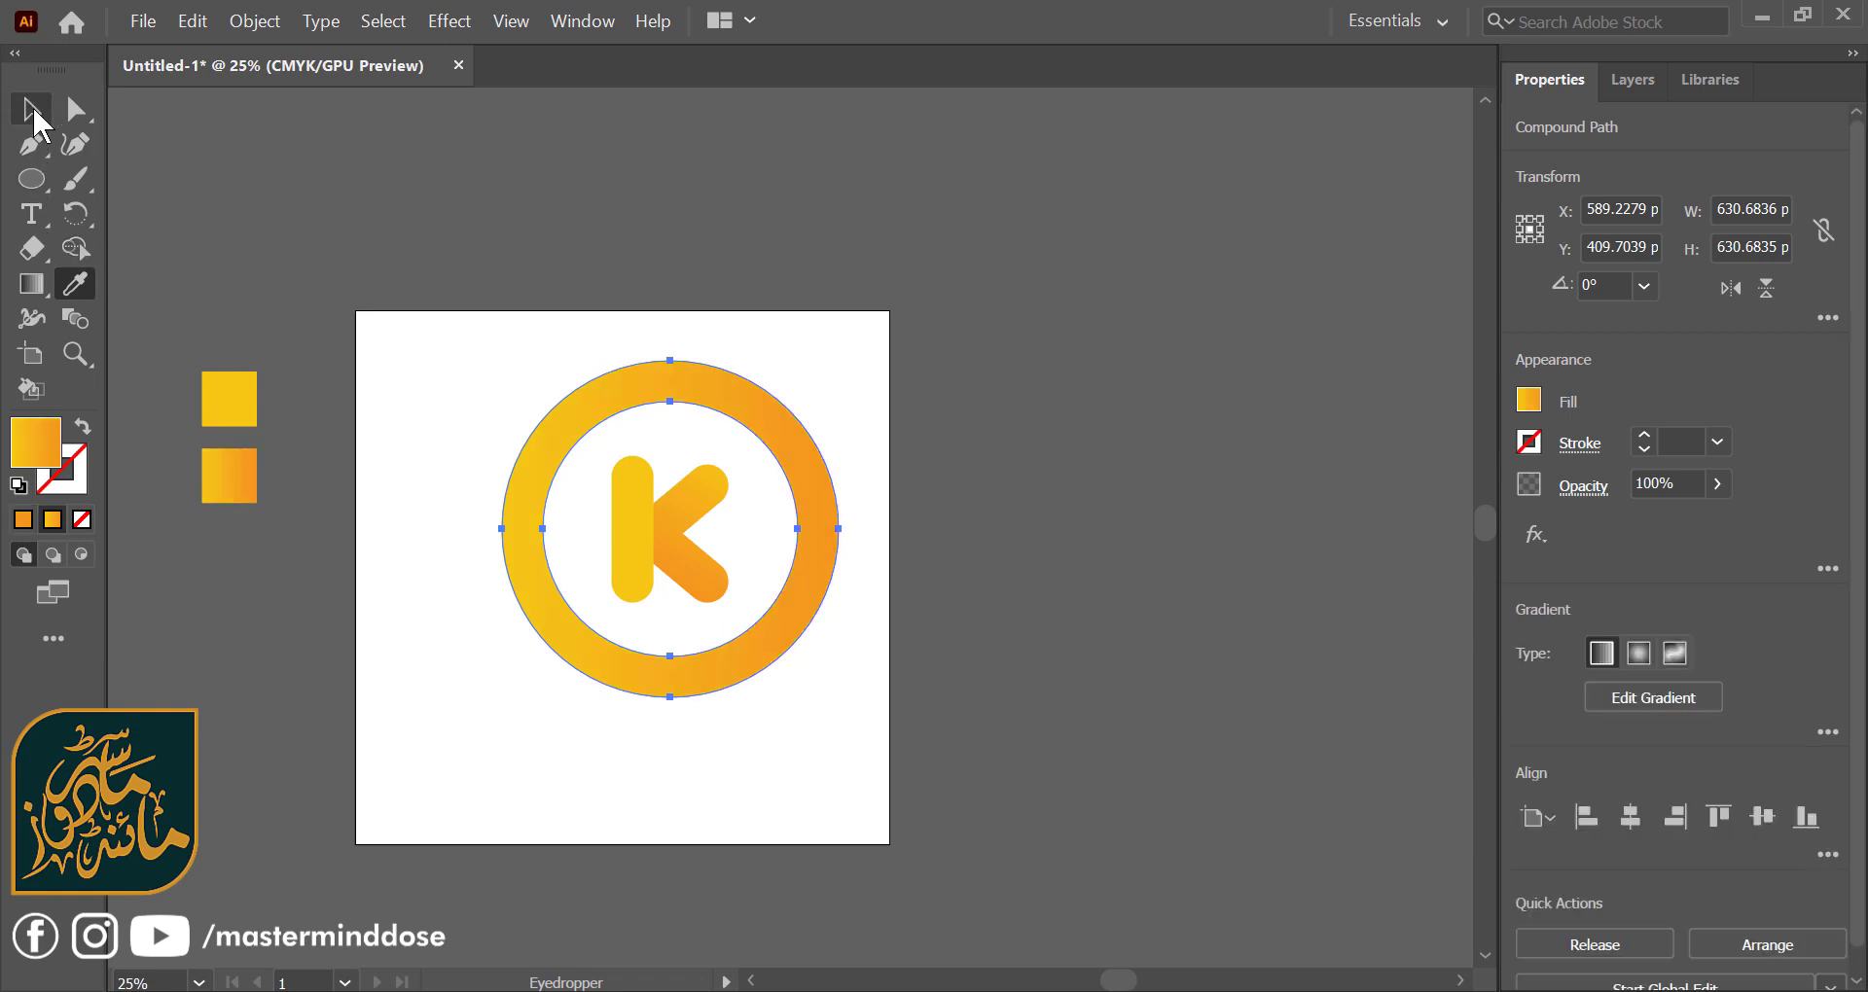
- Scale the ring down proportionally to about 563 px wide
left_click(541, 336)
left_click(662, 482)
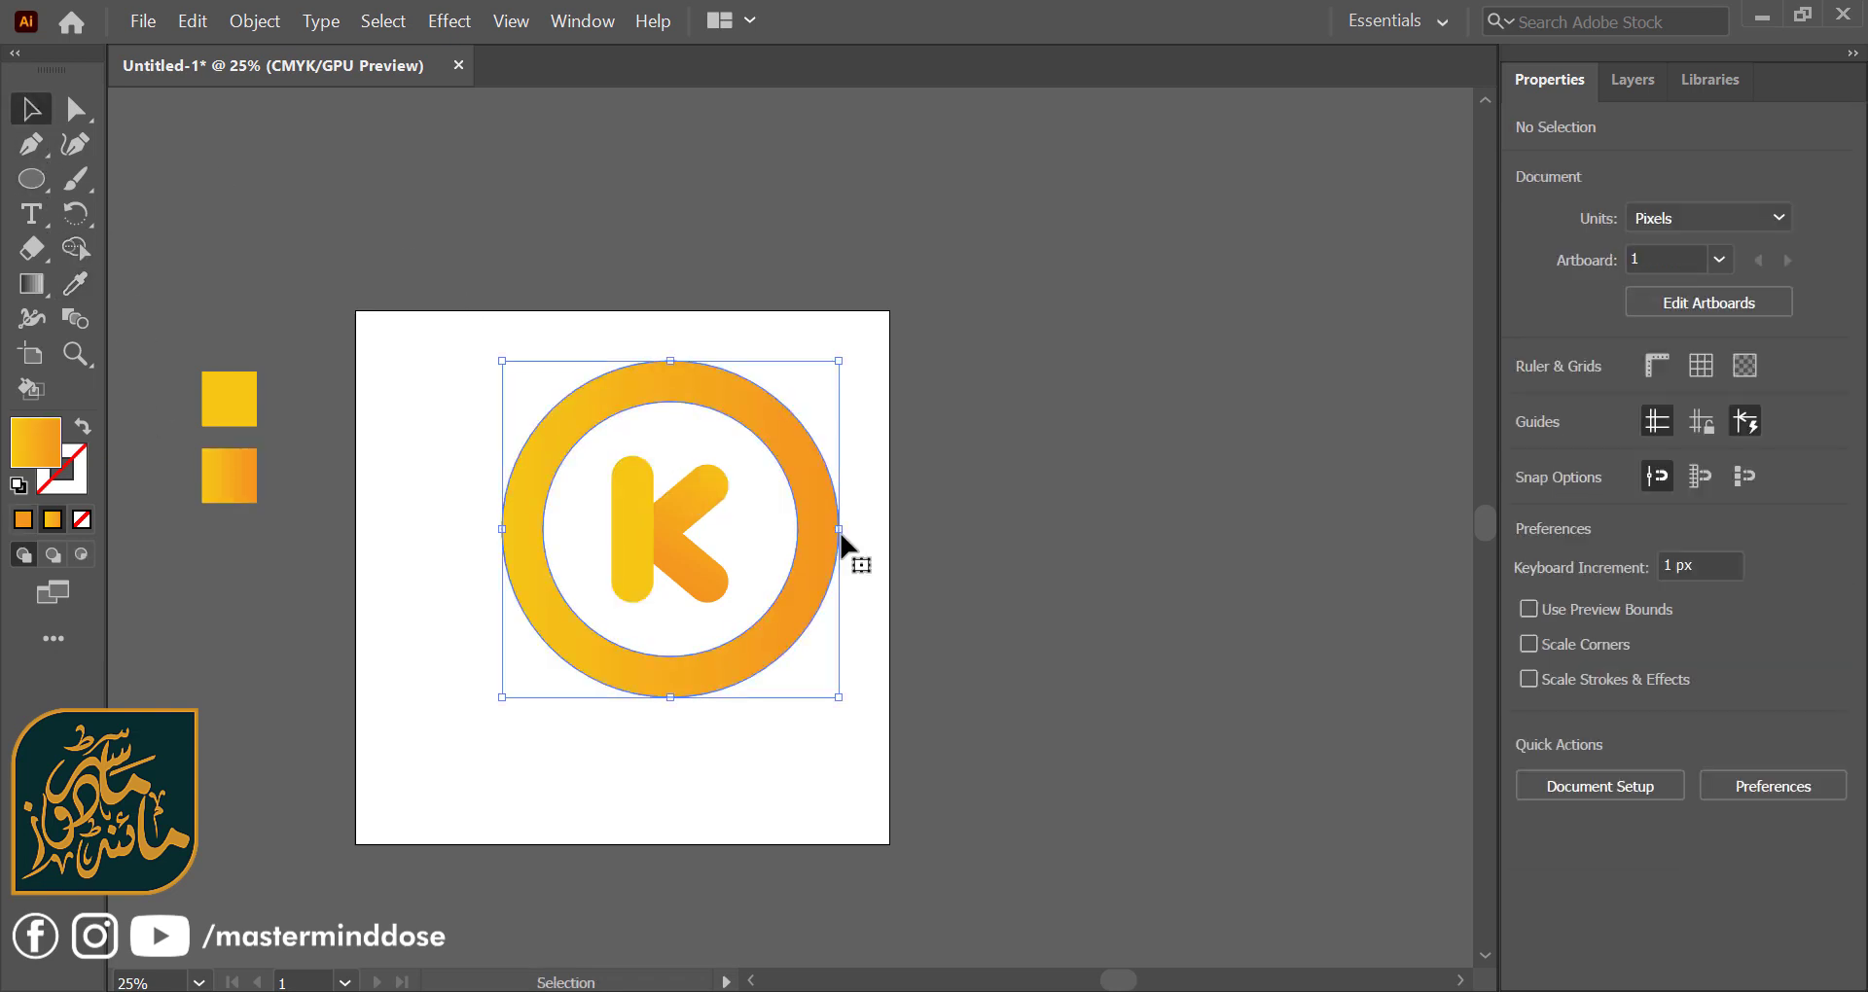
left_click_drag(843, 536, 822, 537)
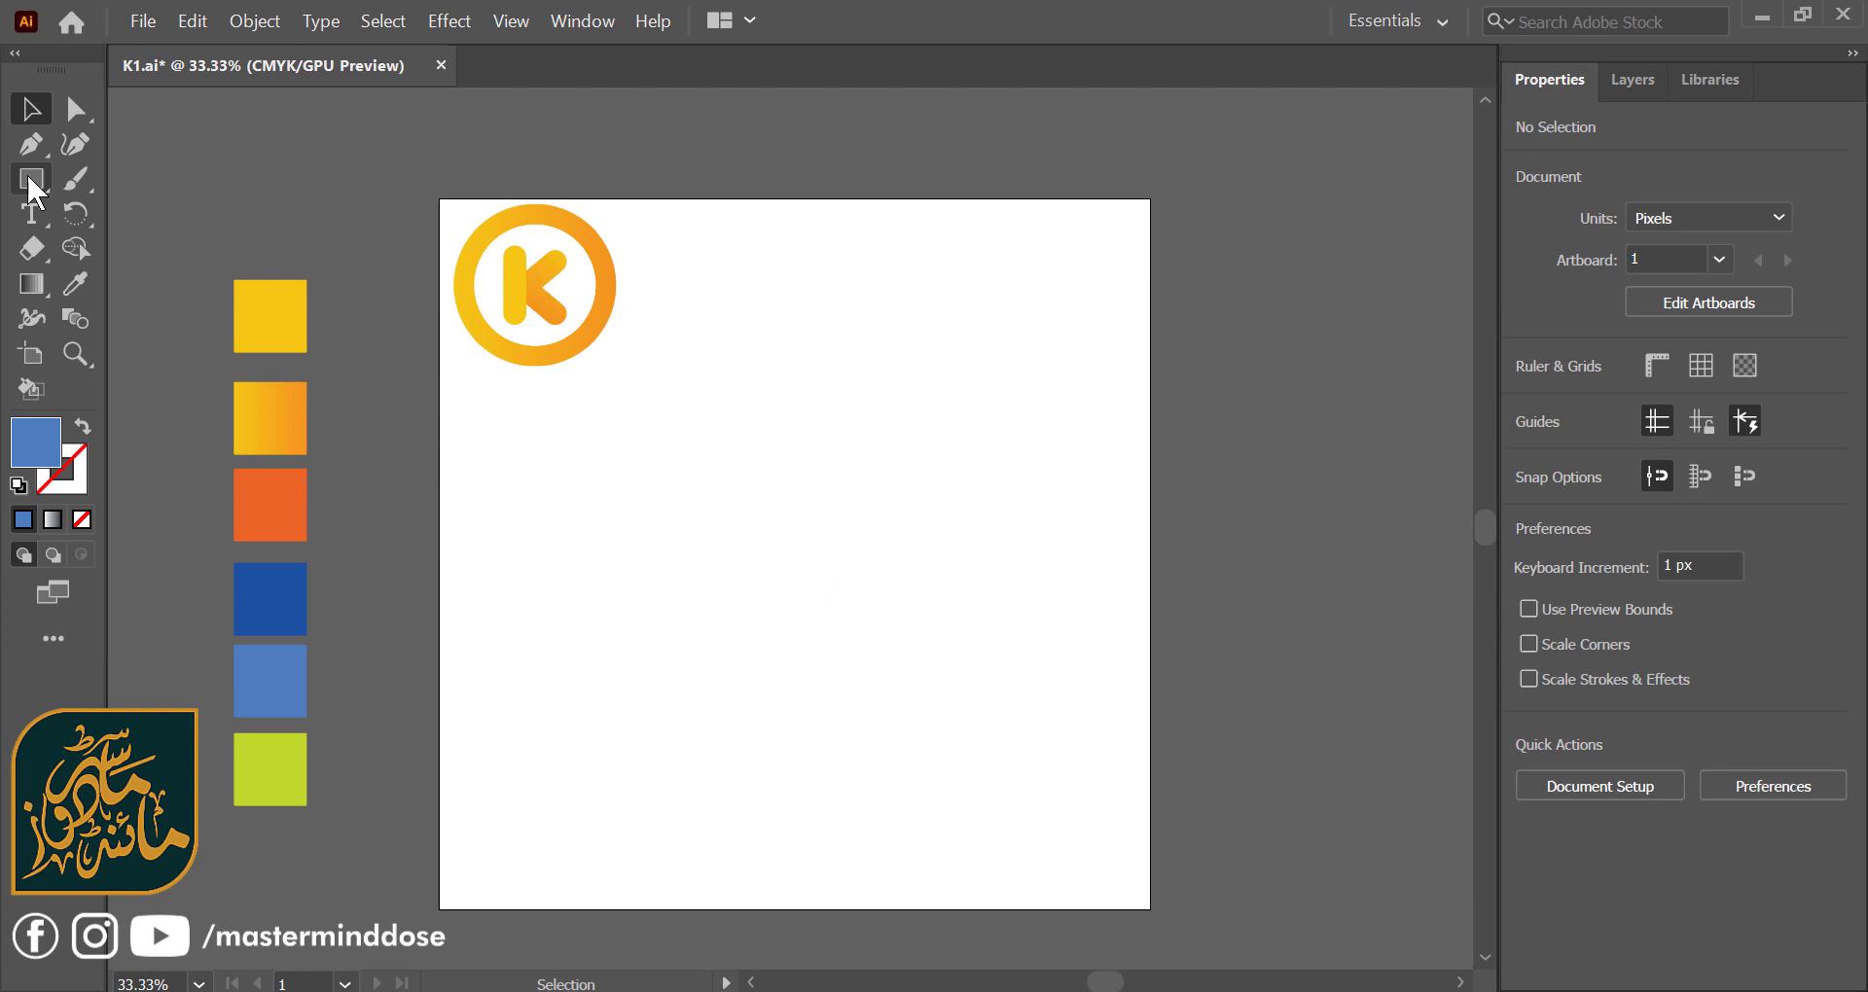
- Draw a tall bar about 109 × 413 px and fill it with the lime-green swatch
left_click(29, 178)
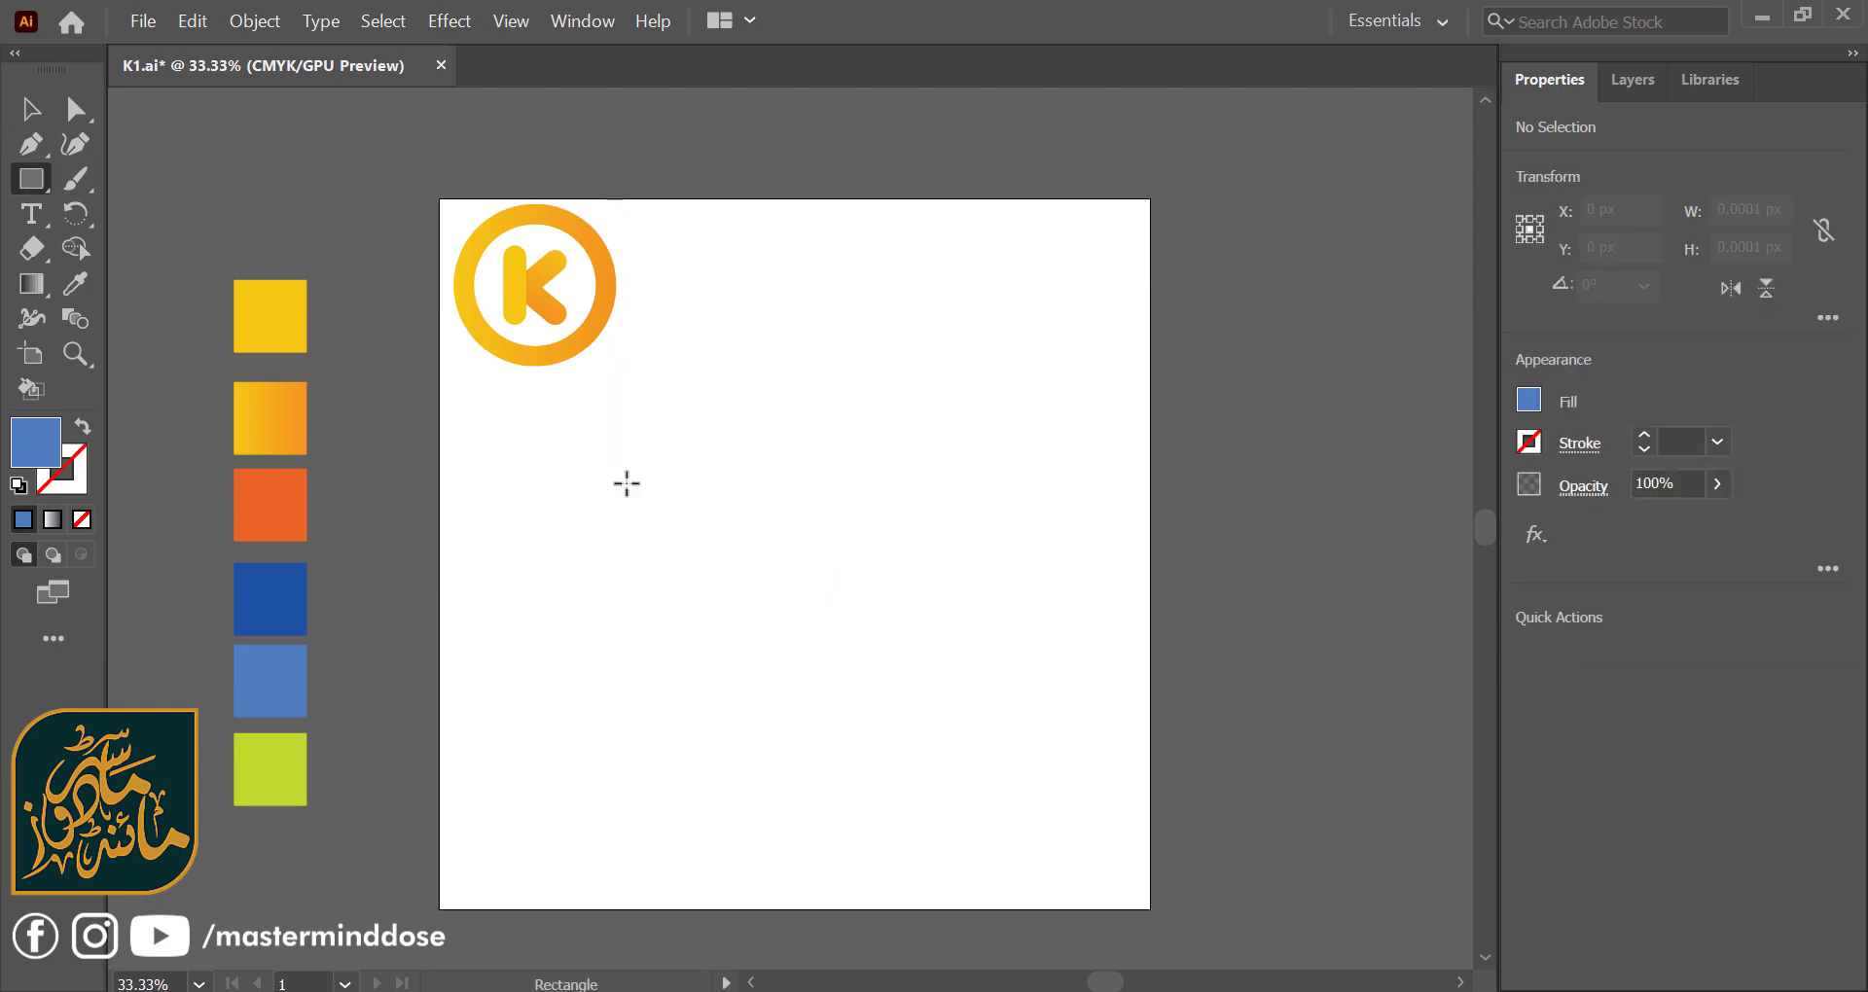
left_click_drag(617, 461, 694, 754)
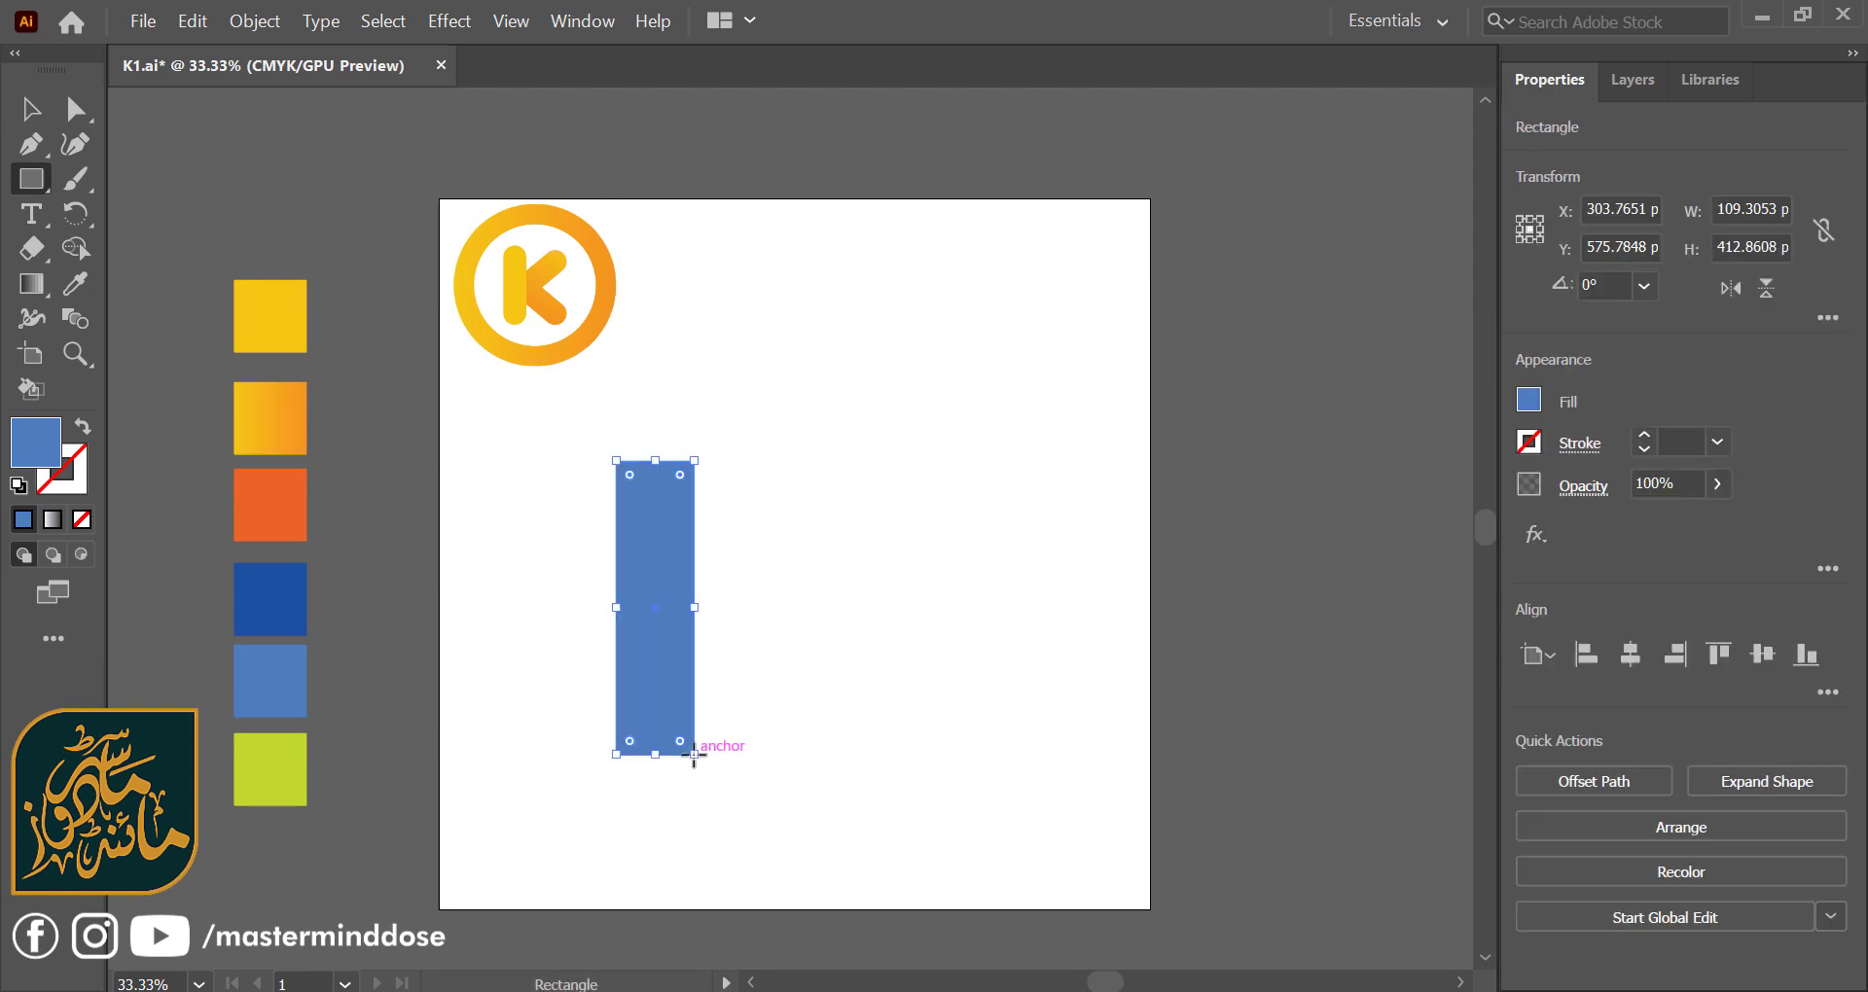
left_click(75, 283)
left_click(281, 795)
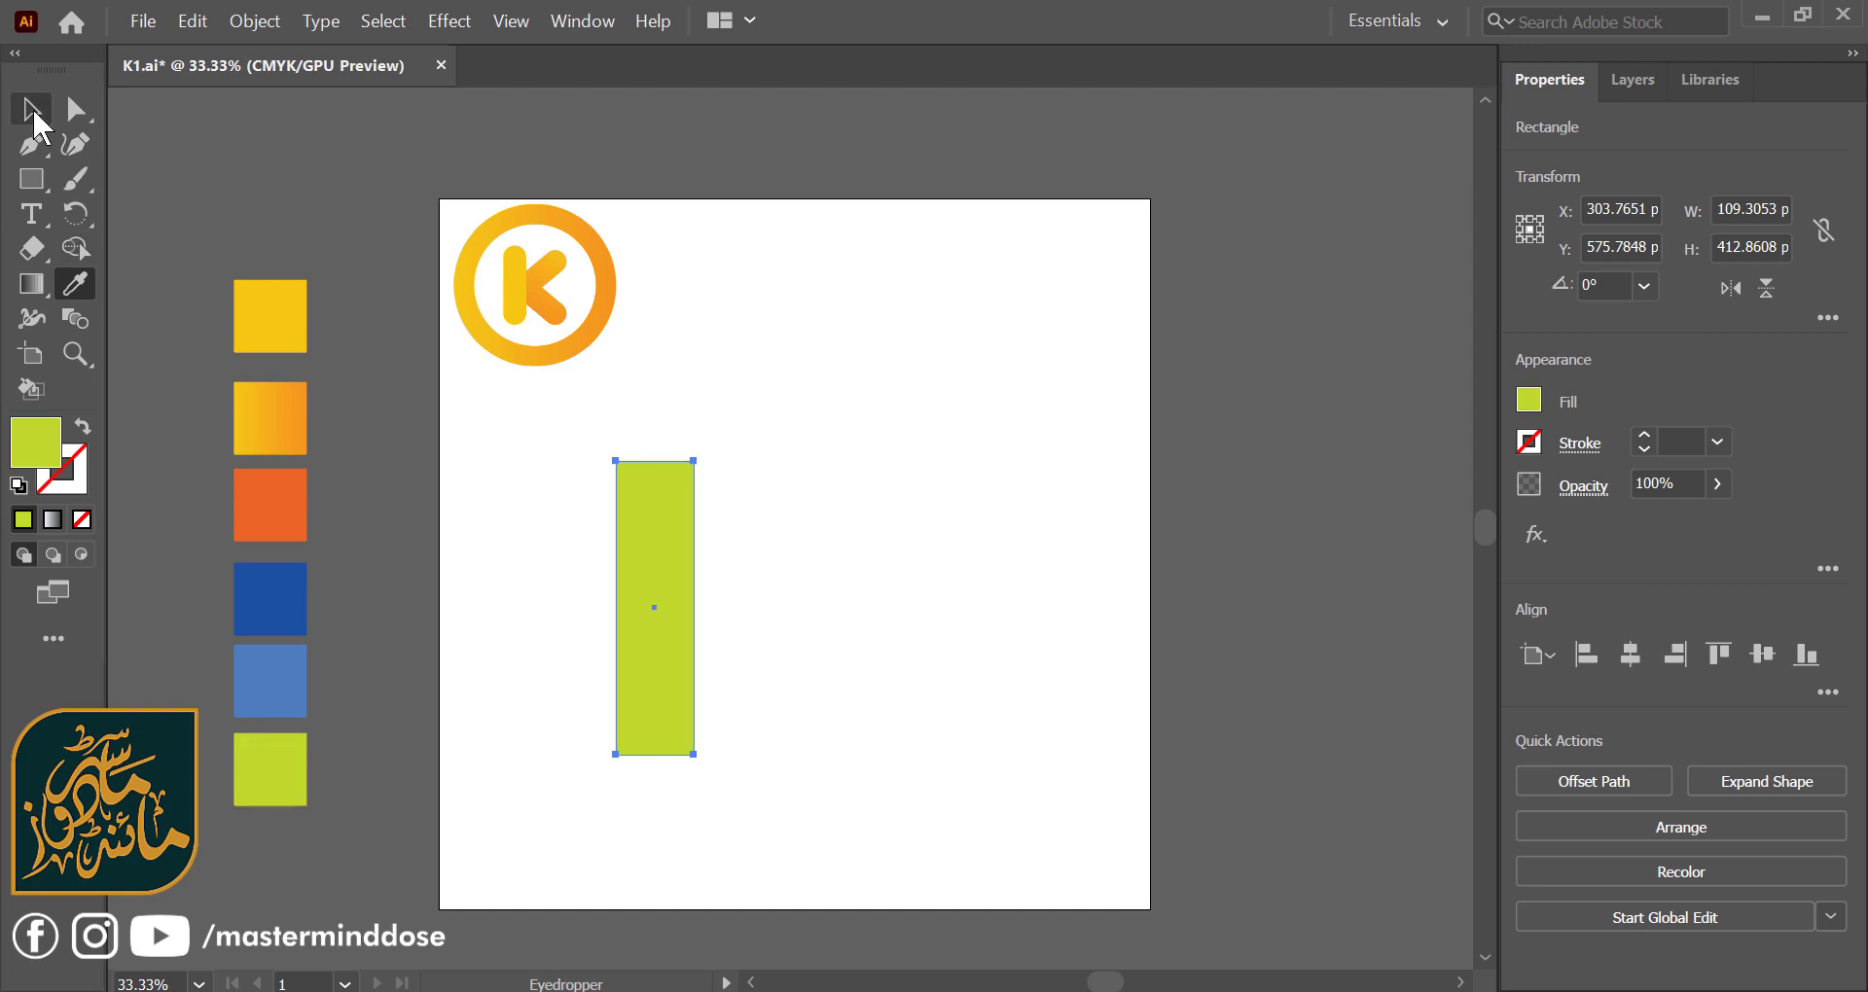
left_click(33, 113)
left_click(591, 506)
- Draw a 141.49 px lime-green square to the right of the bar
left_click(31, 180)
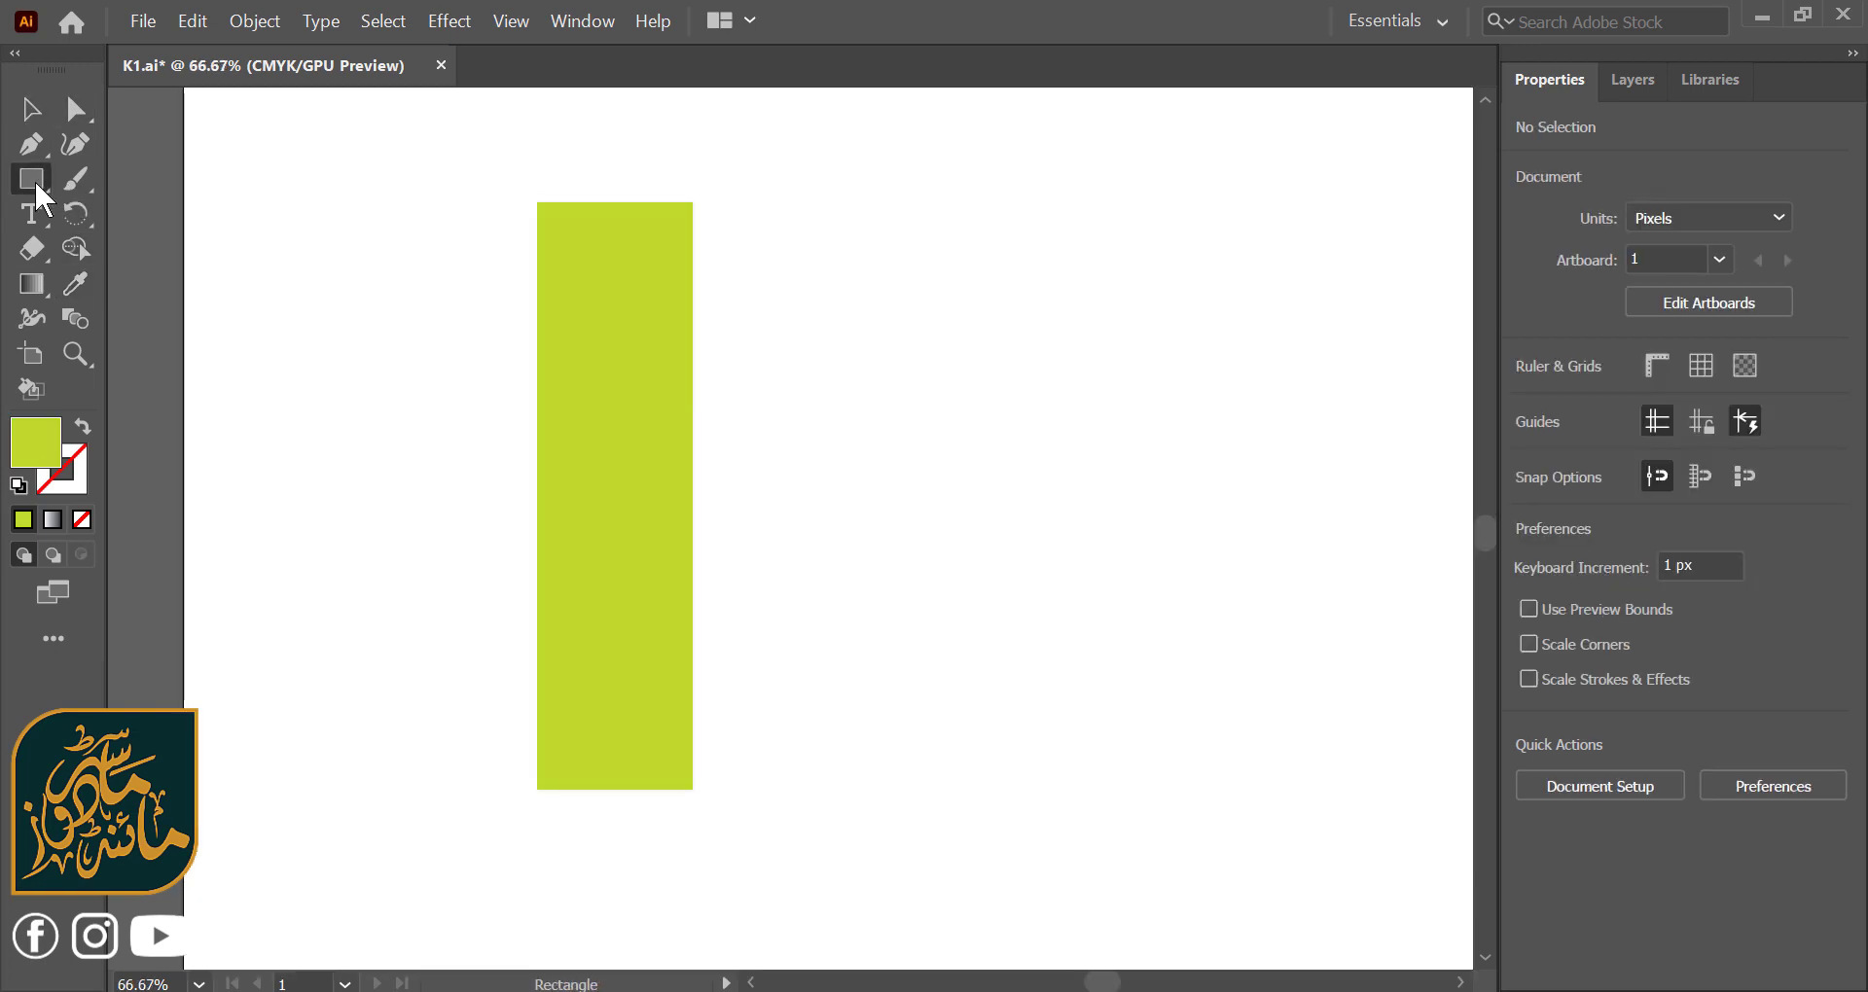
left_click_drag(775, 237, 958, 426)
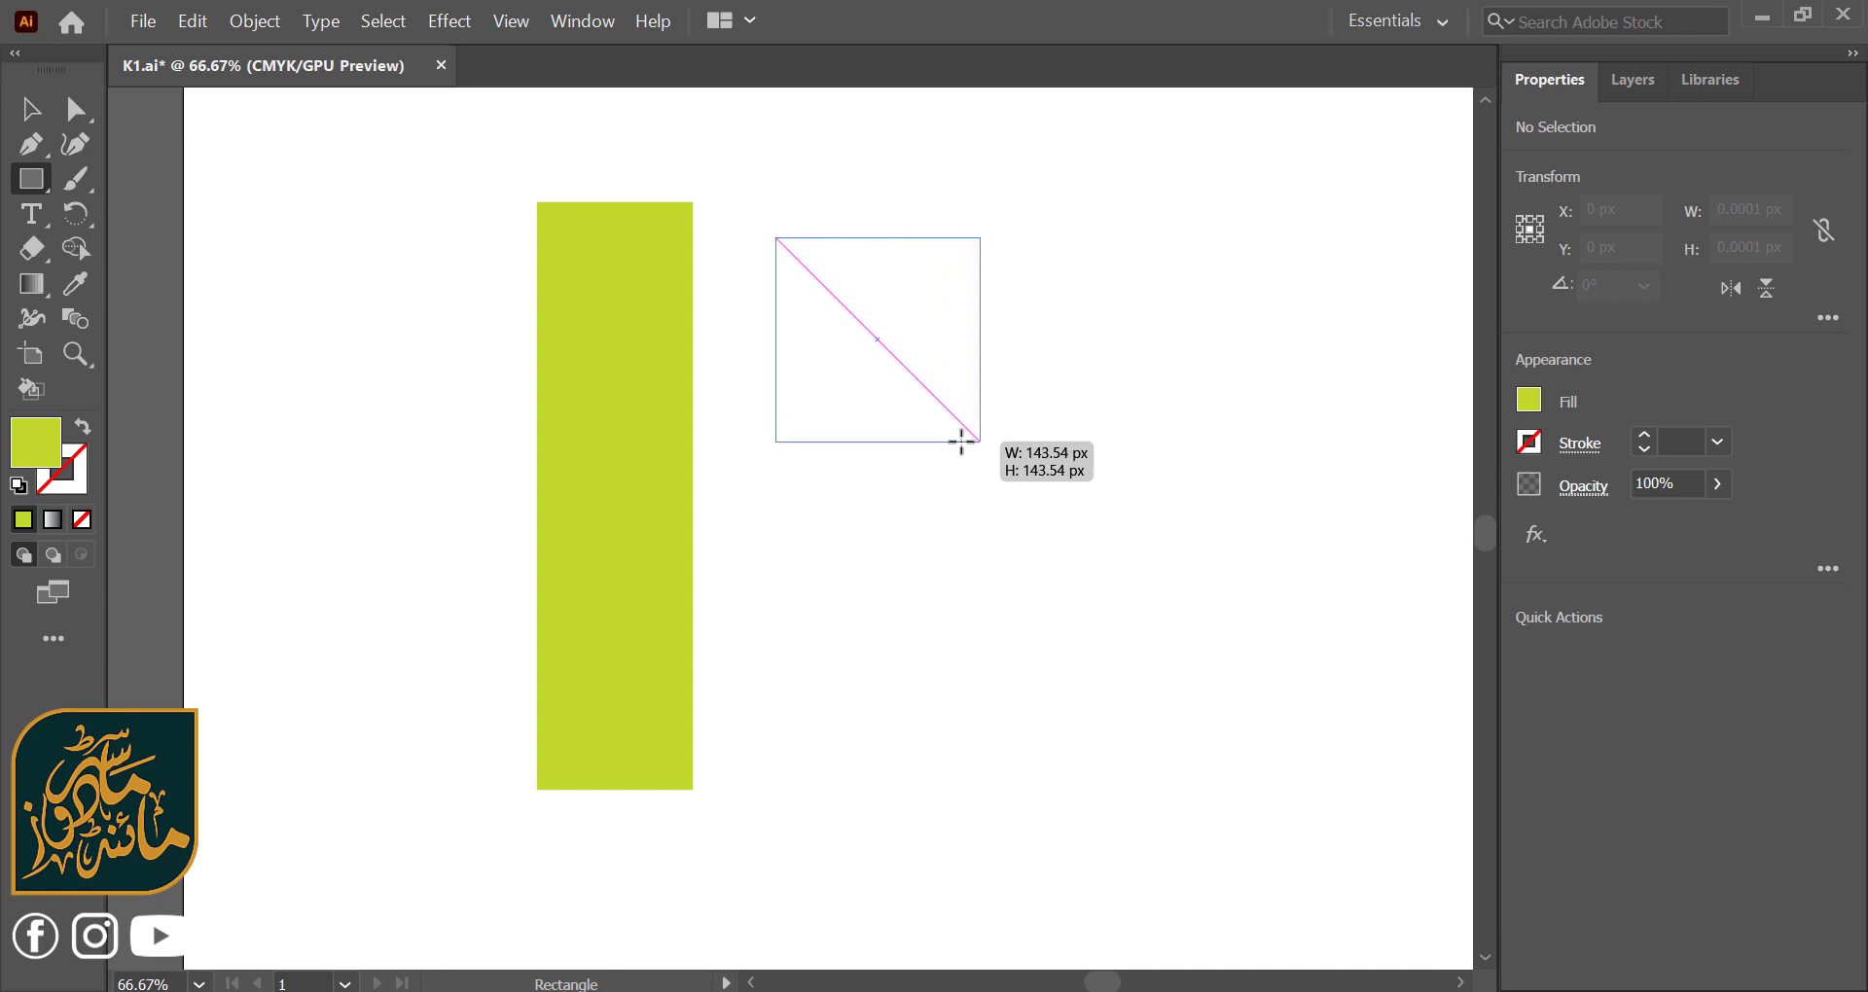
left_click_drag(959, 426, 977, 437)
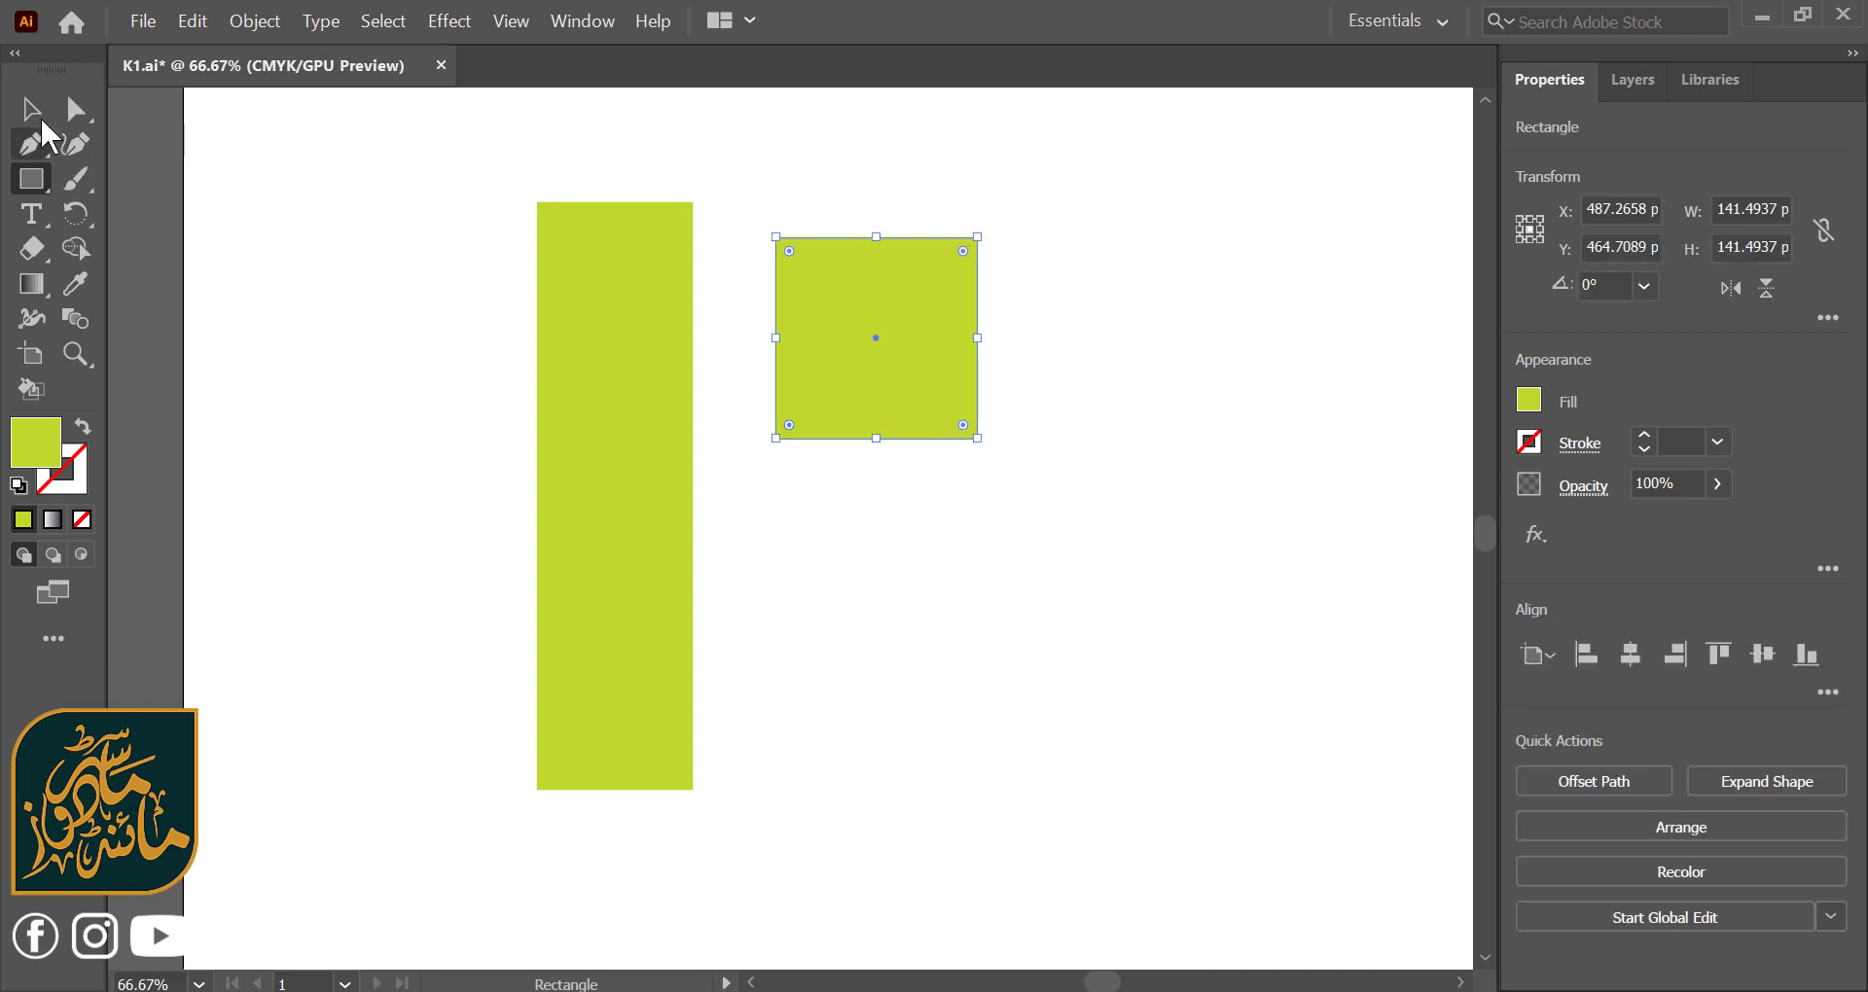
left_click(31, 109)
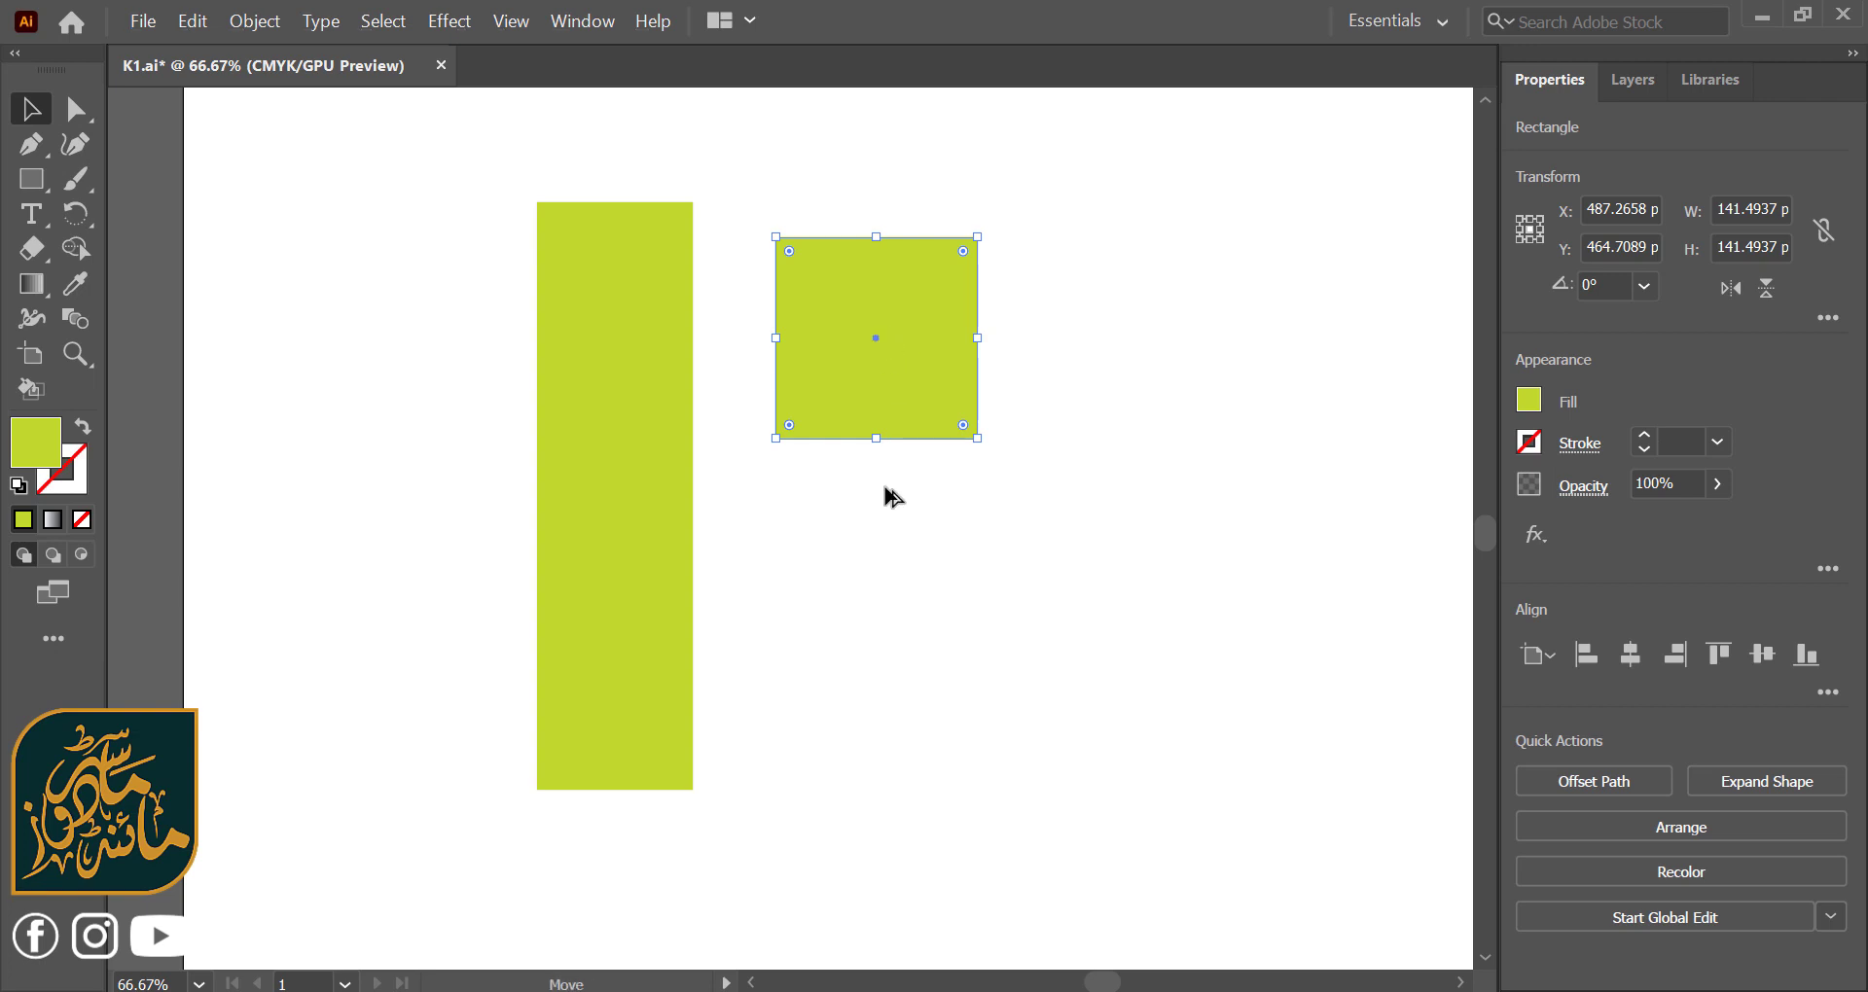
- Duplicate the square below the original and shift both squares down slightly
left_click_drag(887, 497, 886, 600)
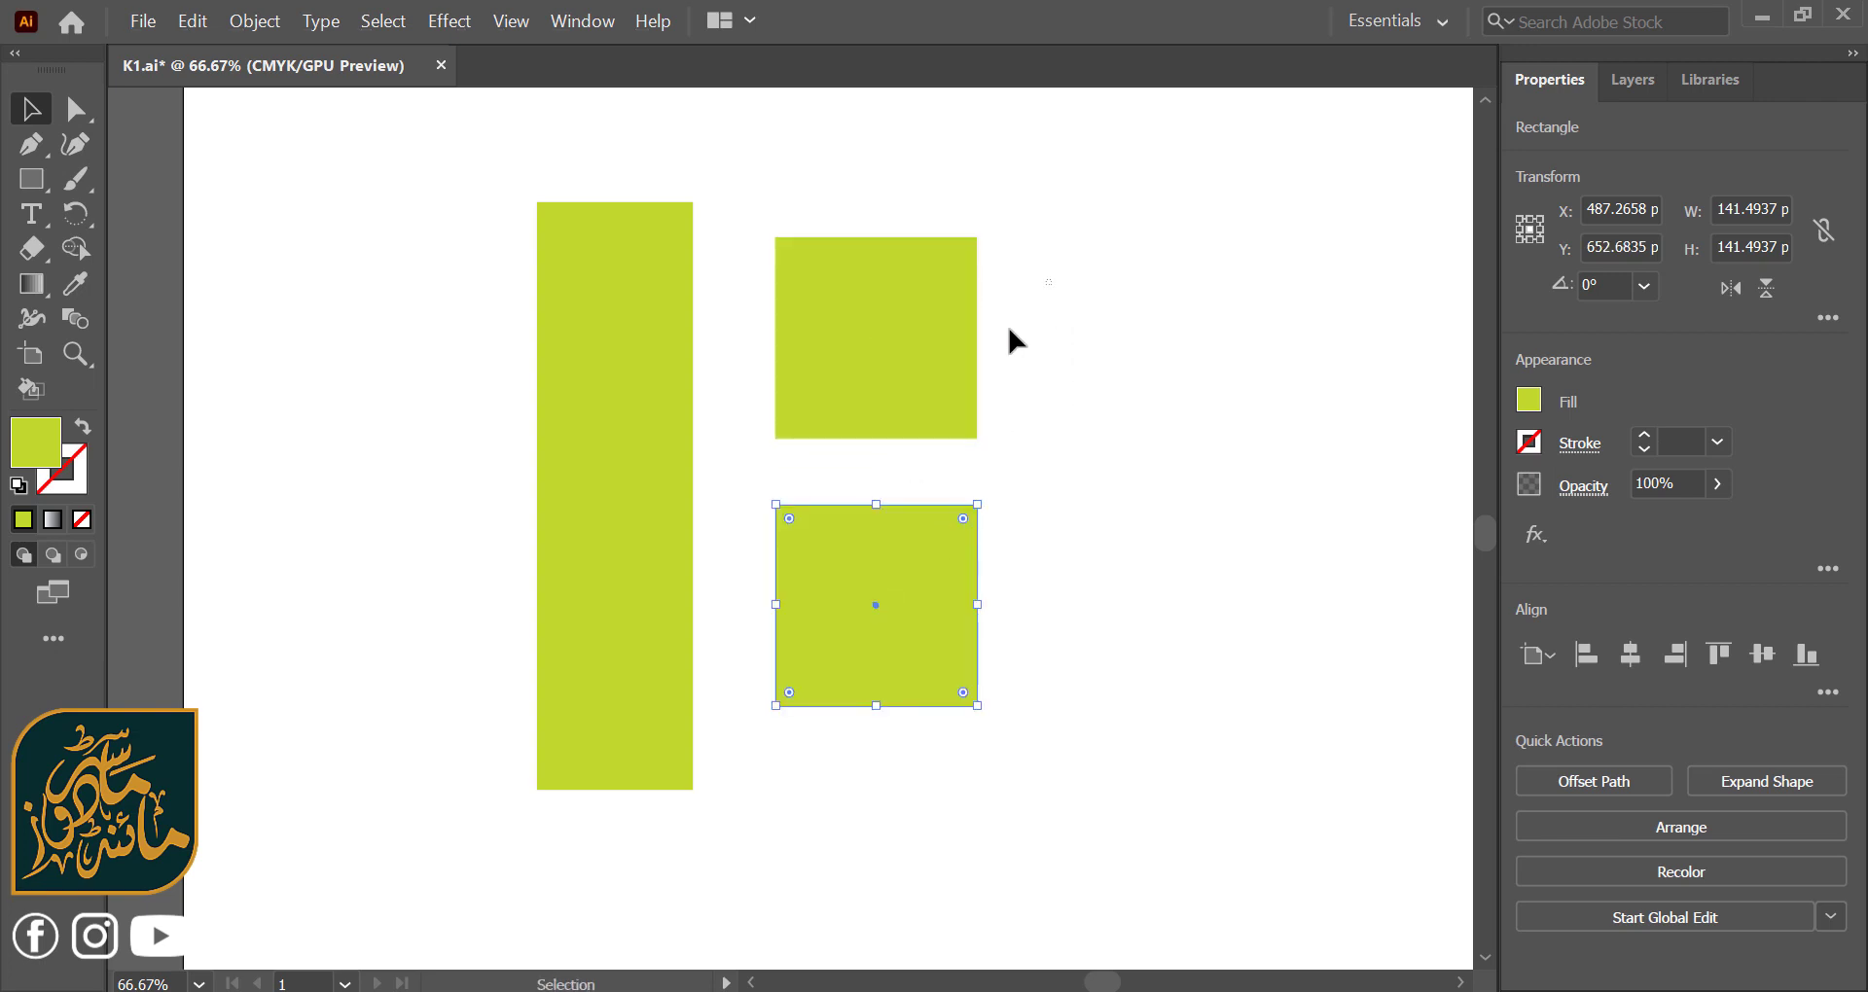
left_click_drag(1012, 341, 883, 592)
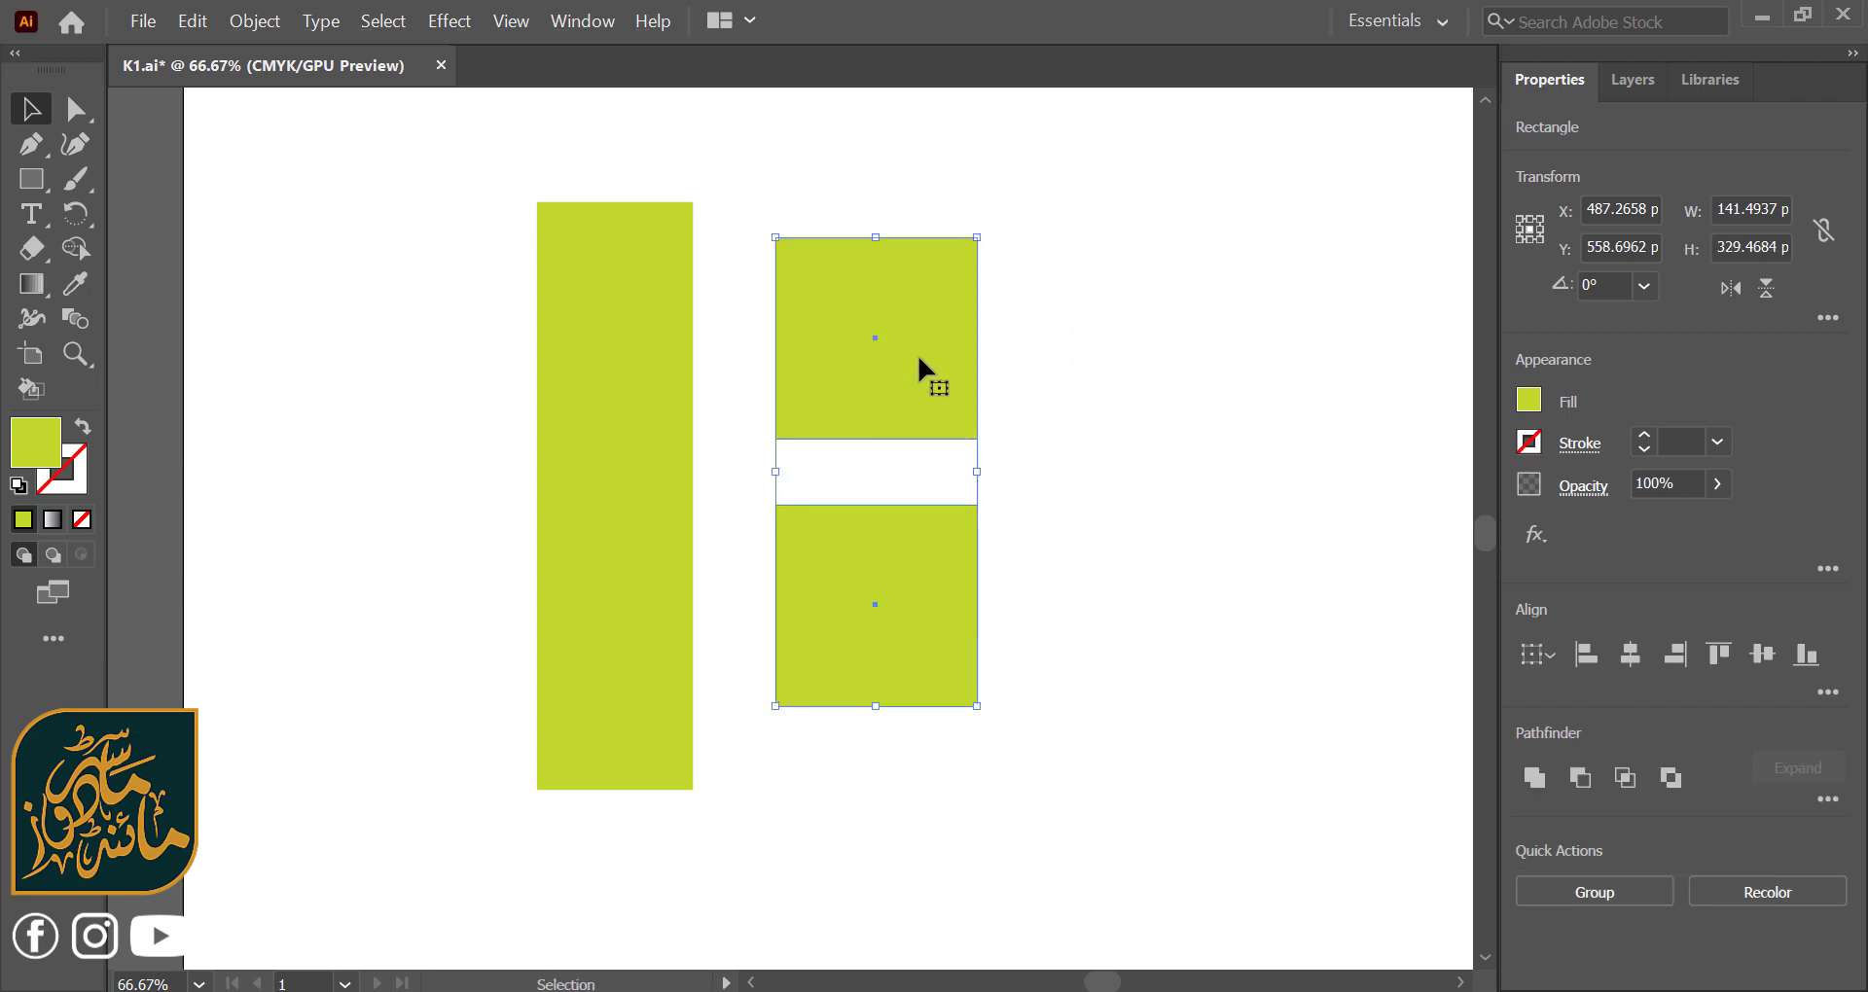
left_click_drag(920, 361, 934, 388)
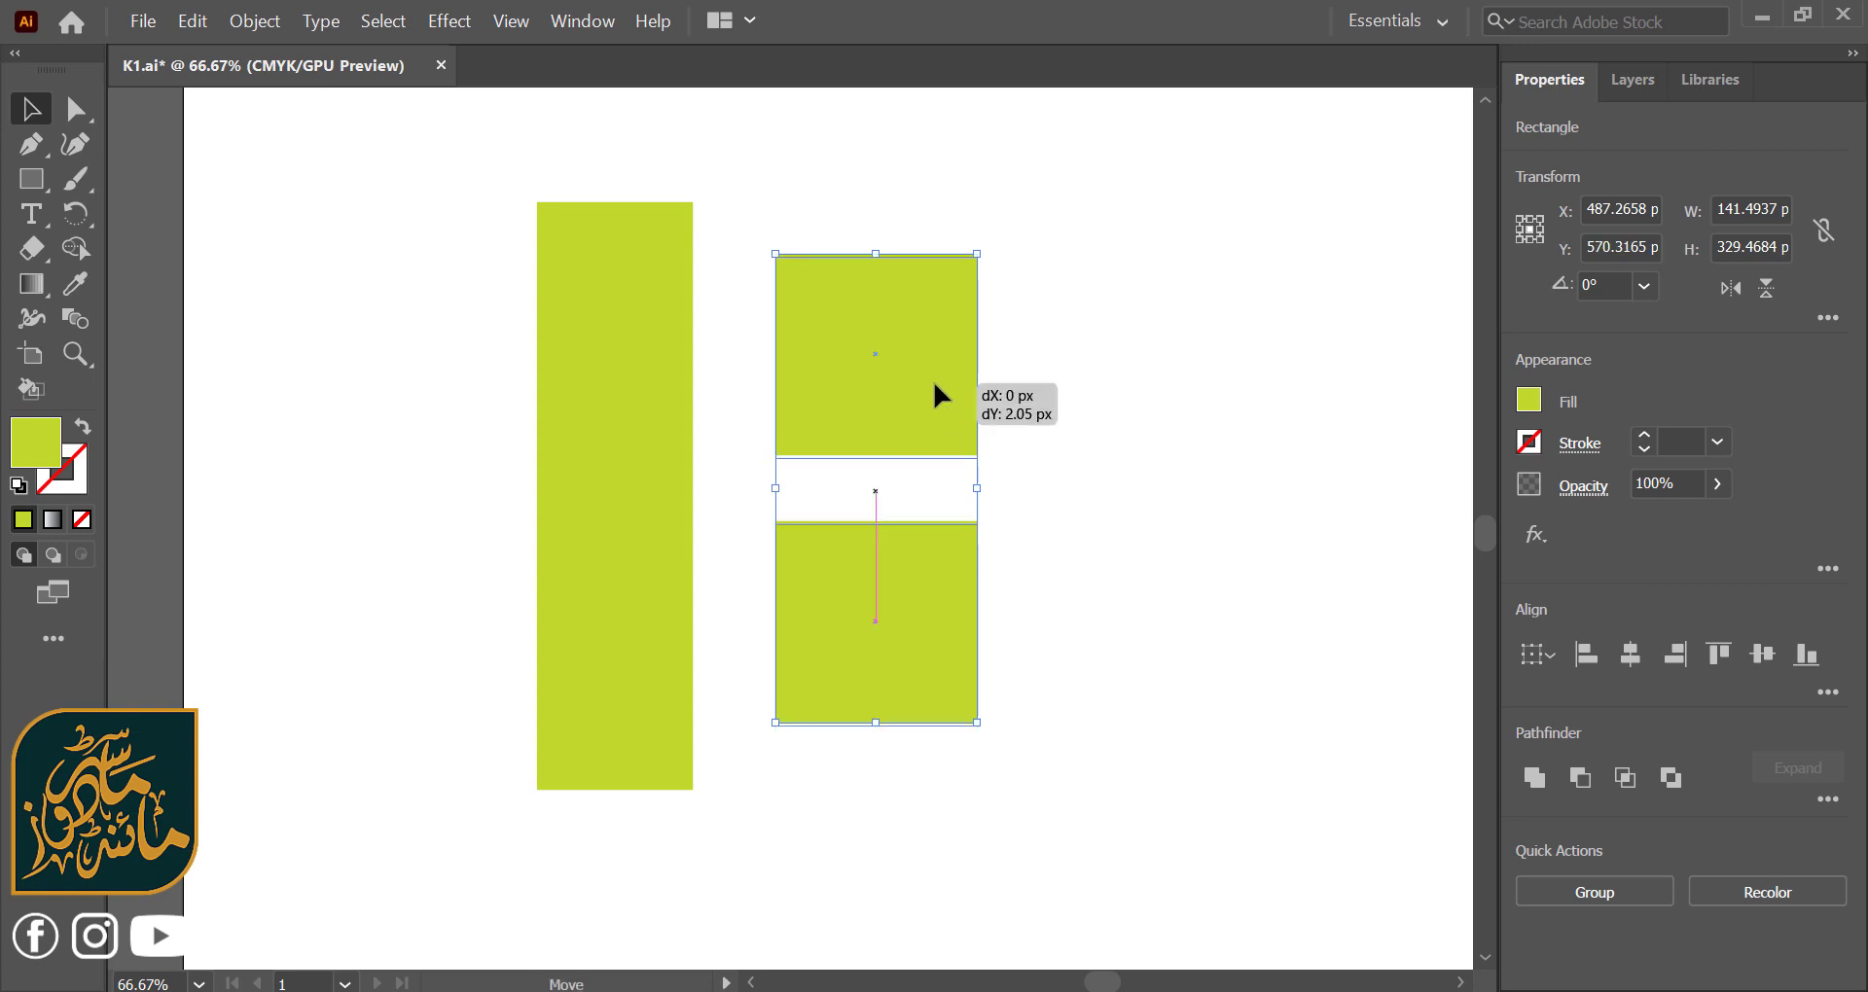
left_click(1075, 399)
- Round opposite corners of both squares into matching leaf shapes
left_click_drag(732, 210, 1061, 784)
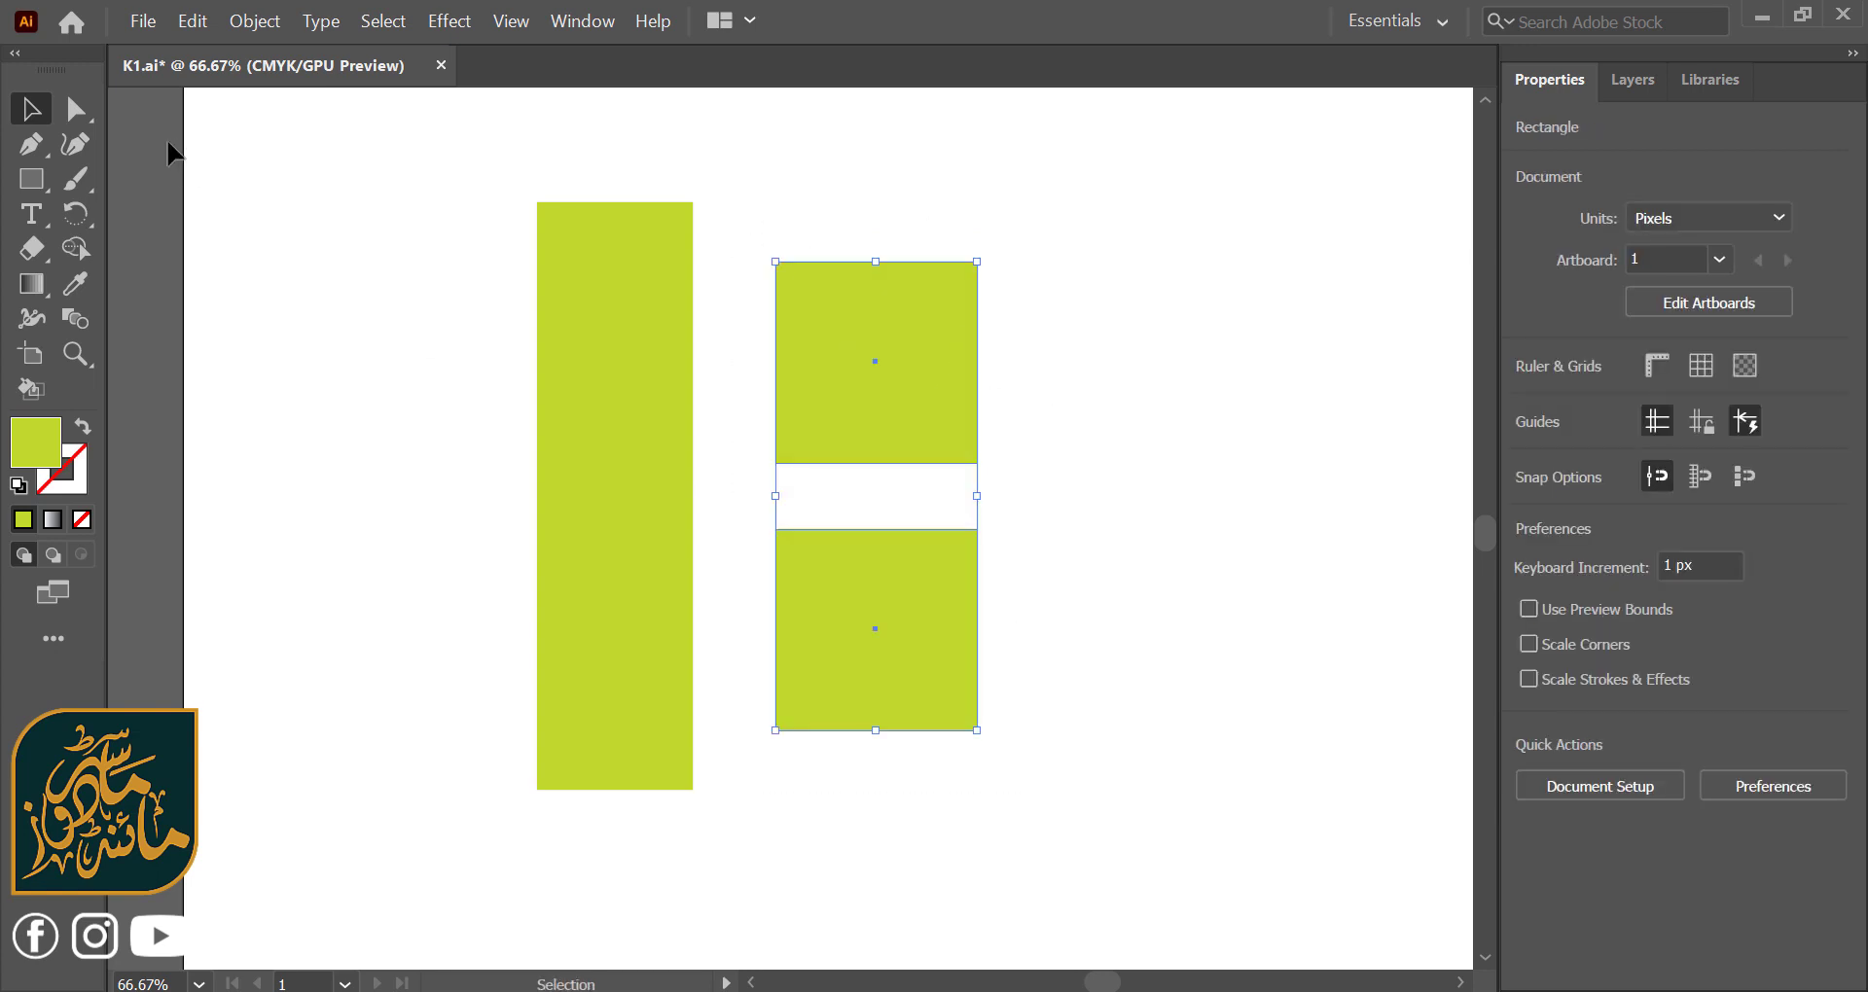
left_click(75, 109)
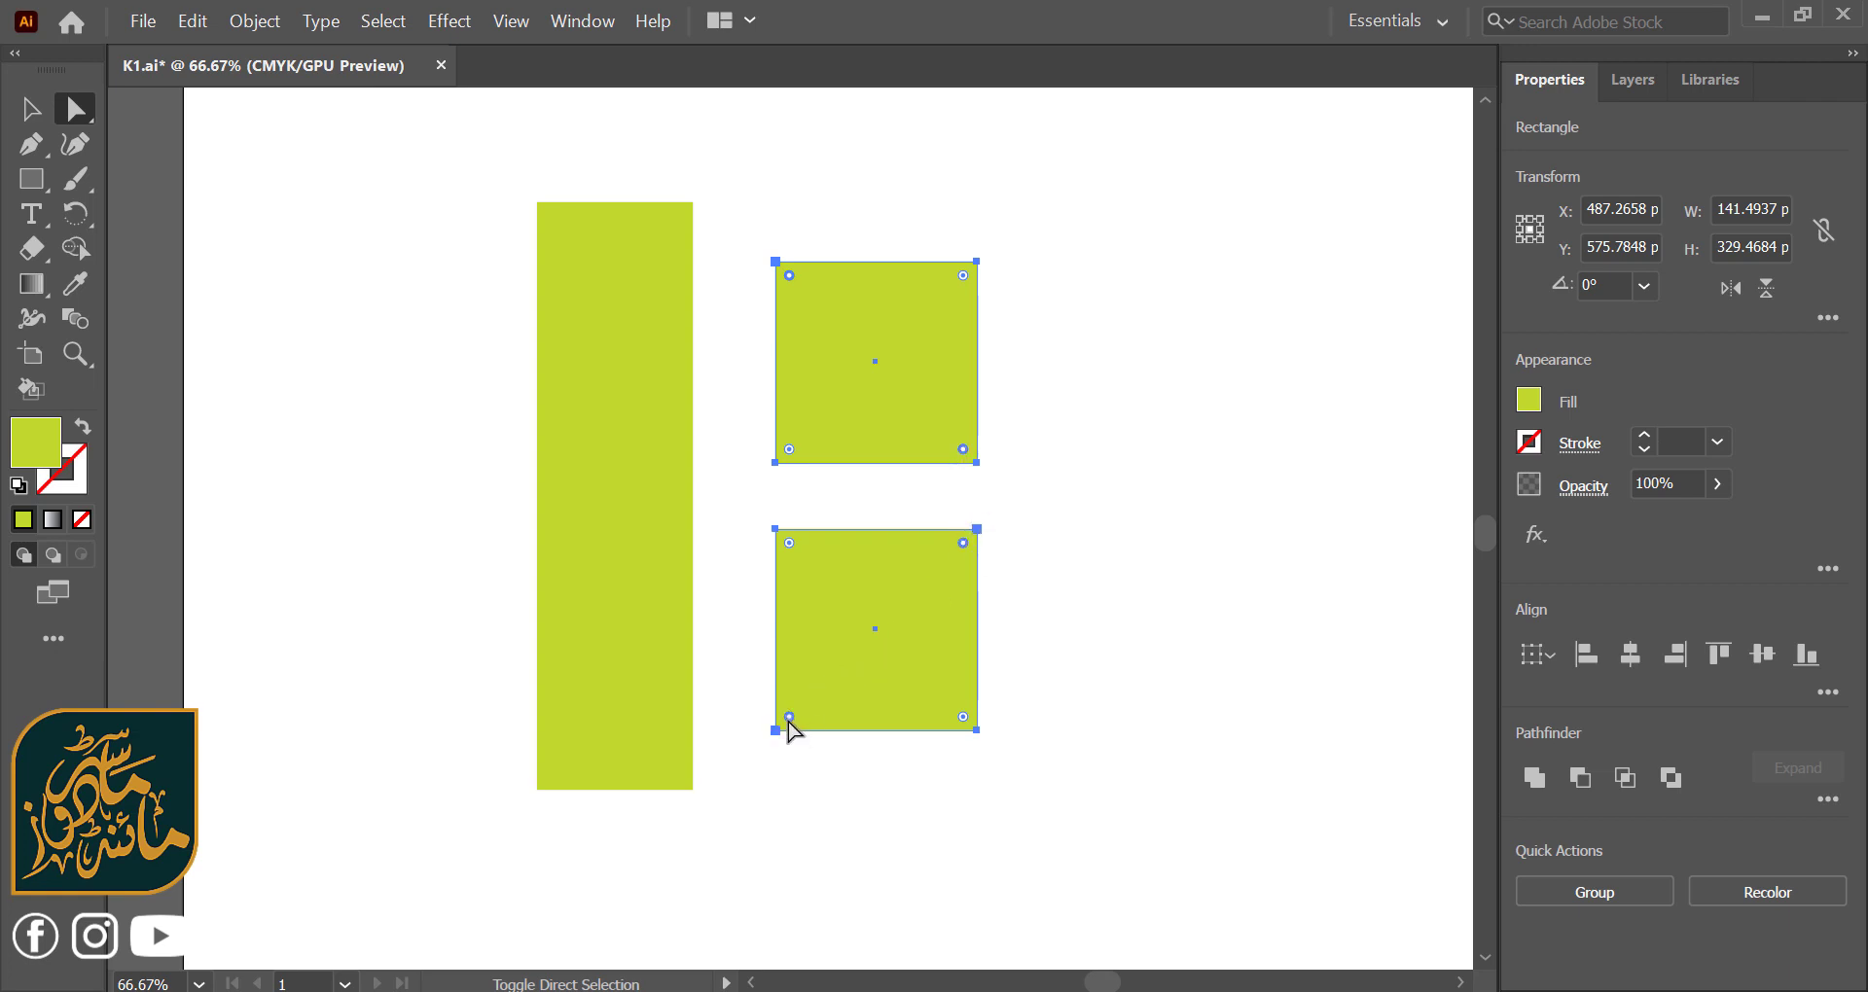
left_click_drag(789, 277, 900, 355)
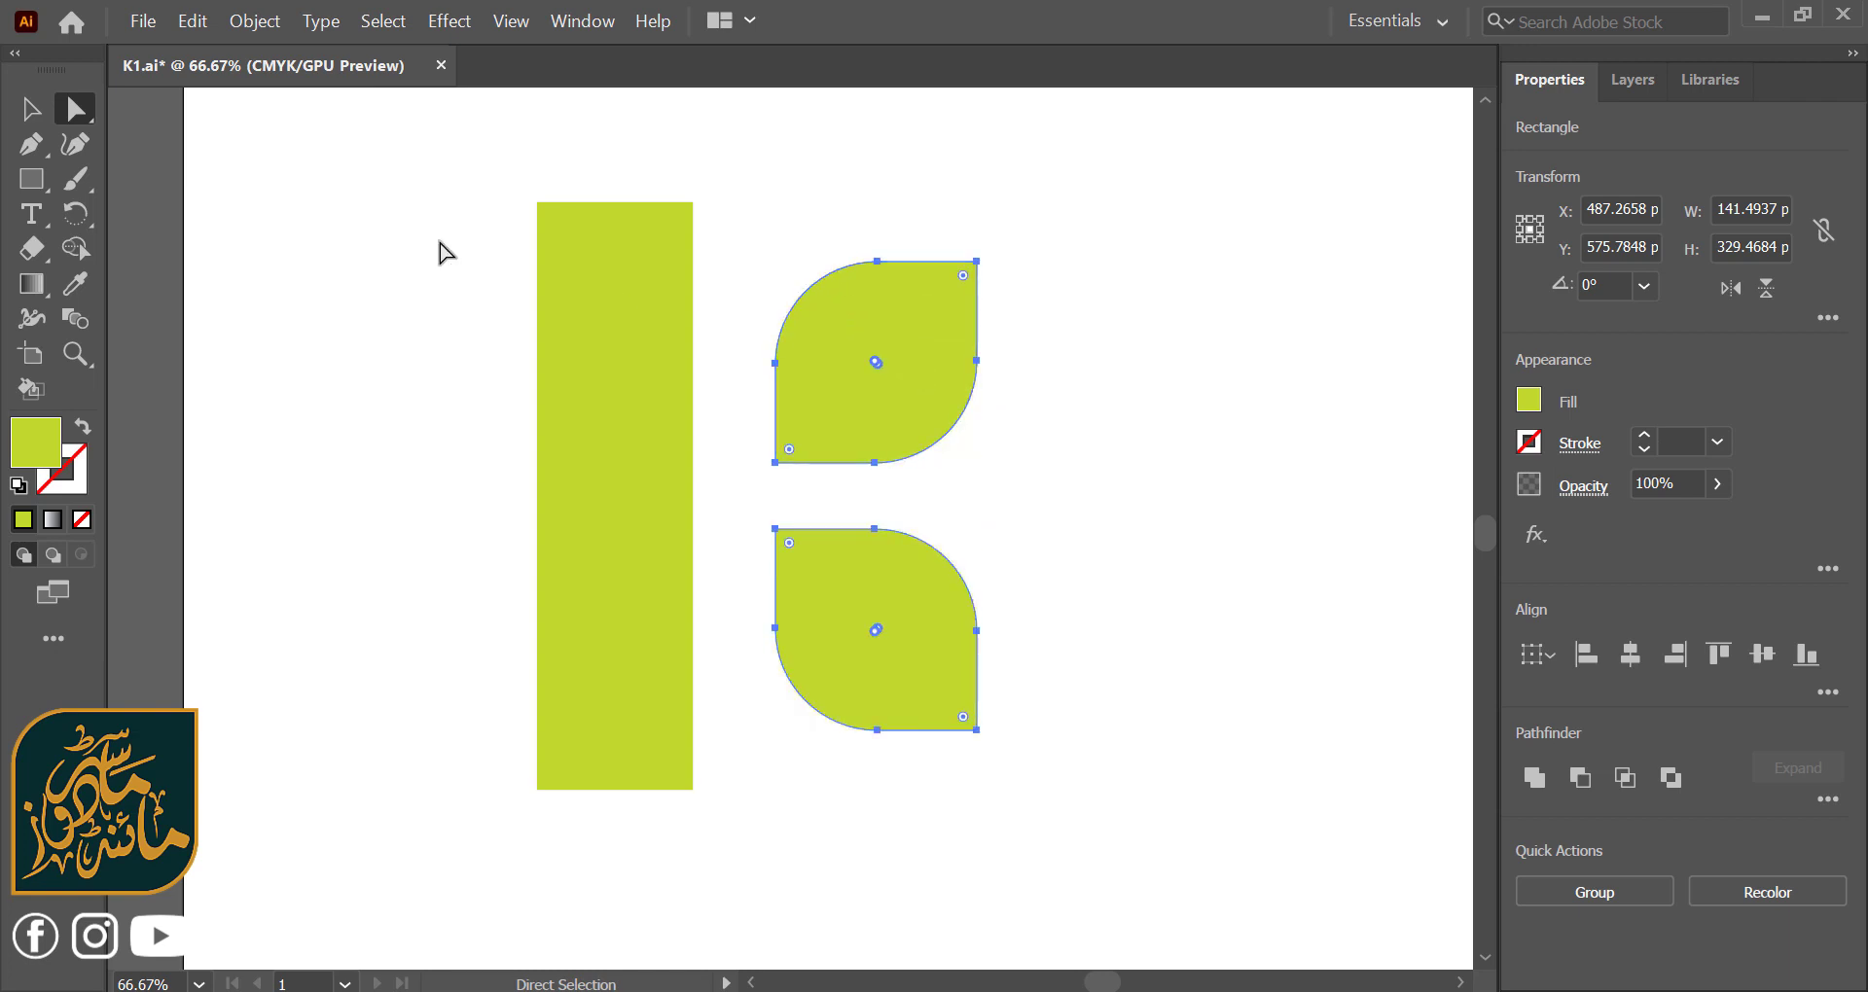
left_click(30, 109)
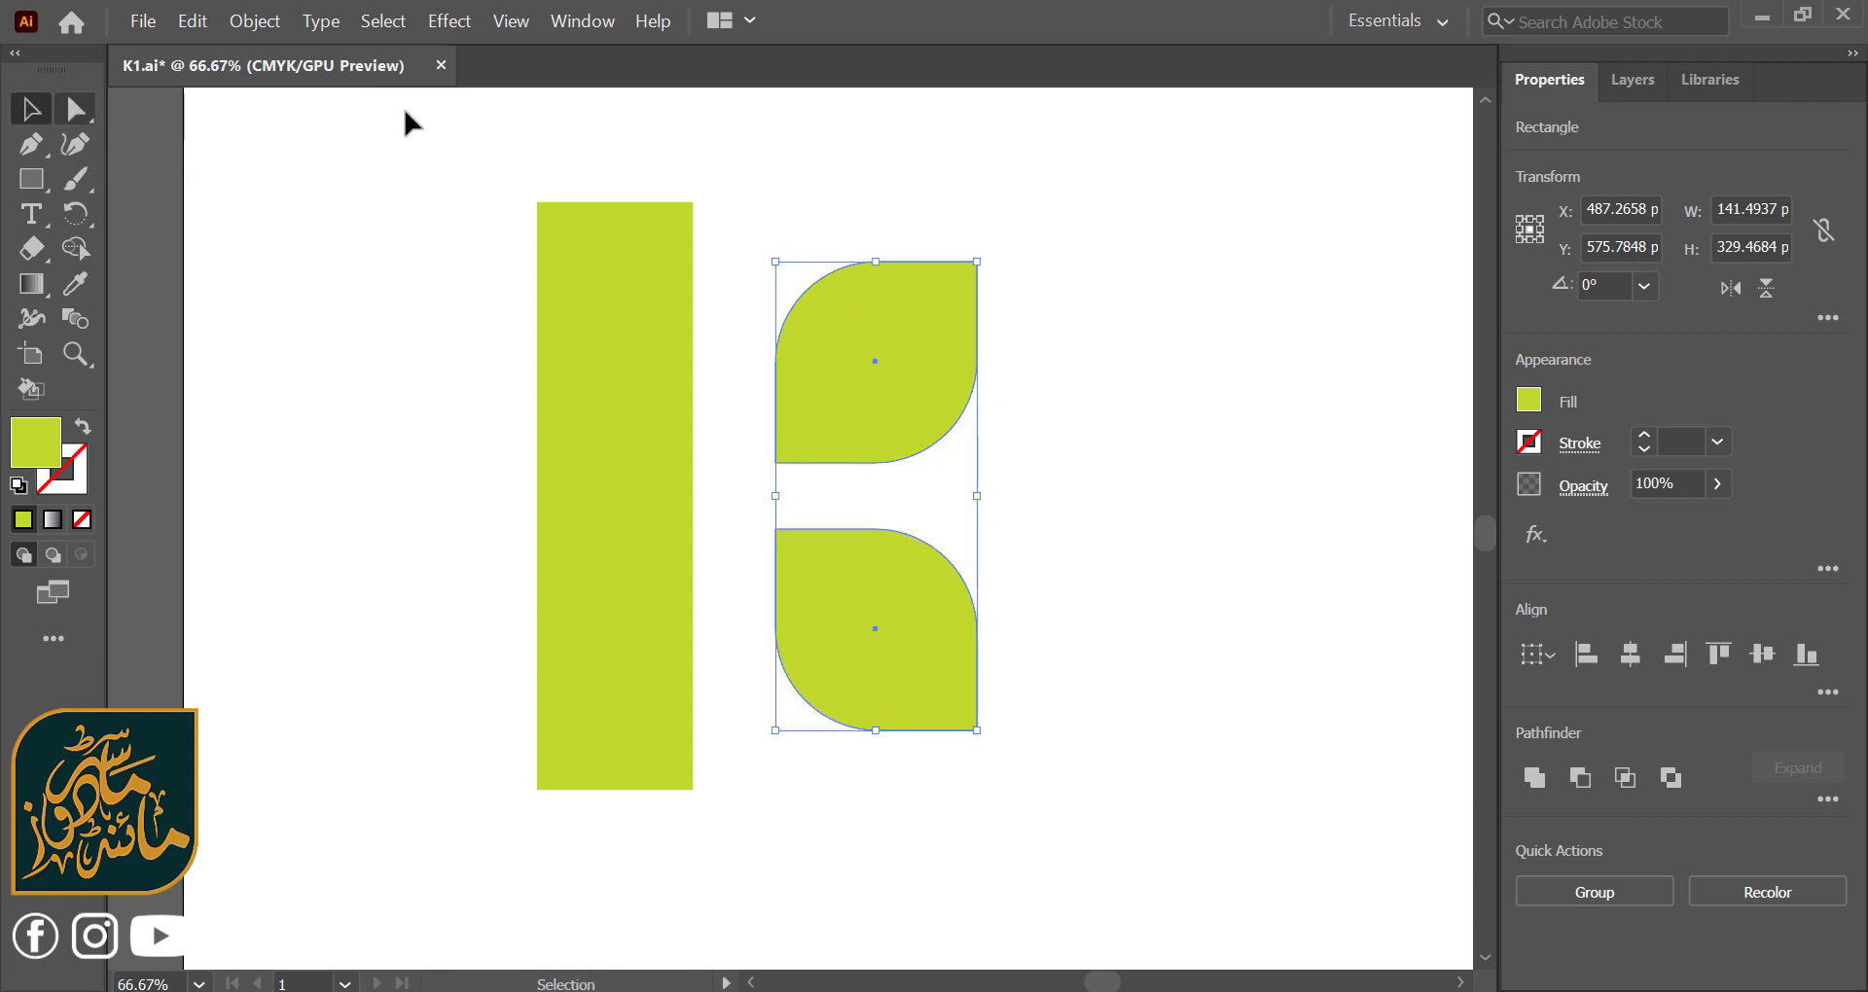
left_click(1018, 217)
left_click_drag(882, 195, 960, 730)
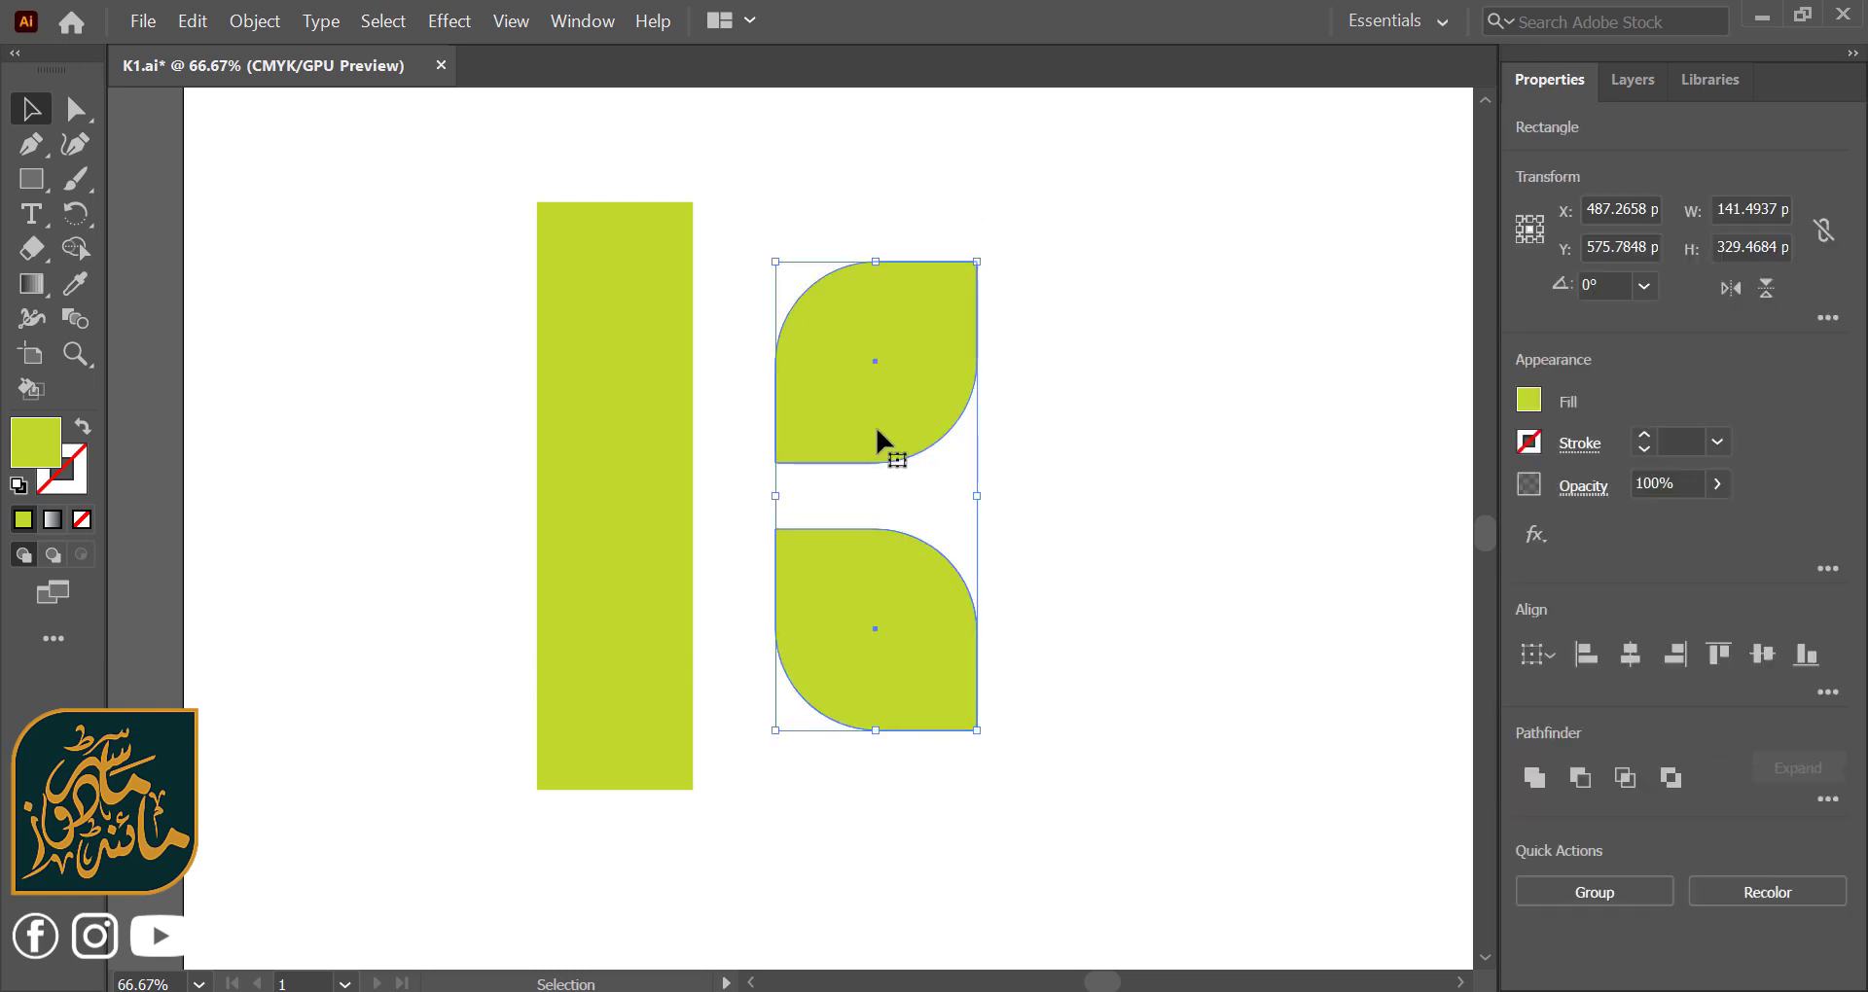
- Shrink the green bar, move it toward the leaves, and group the two leaf shapes
left_click_drag(877, 434, 861, 430)
left_click(646, 492)
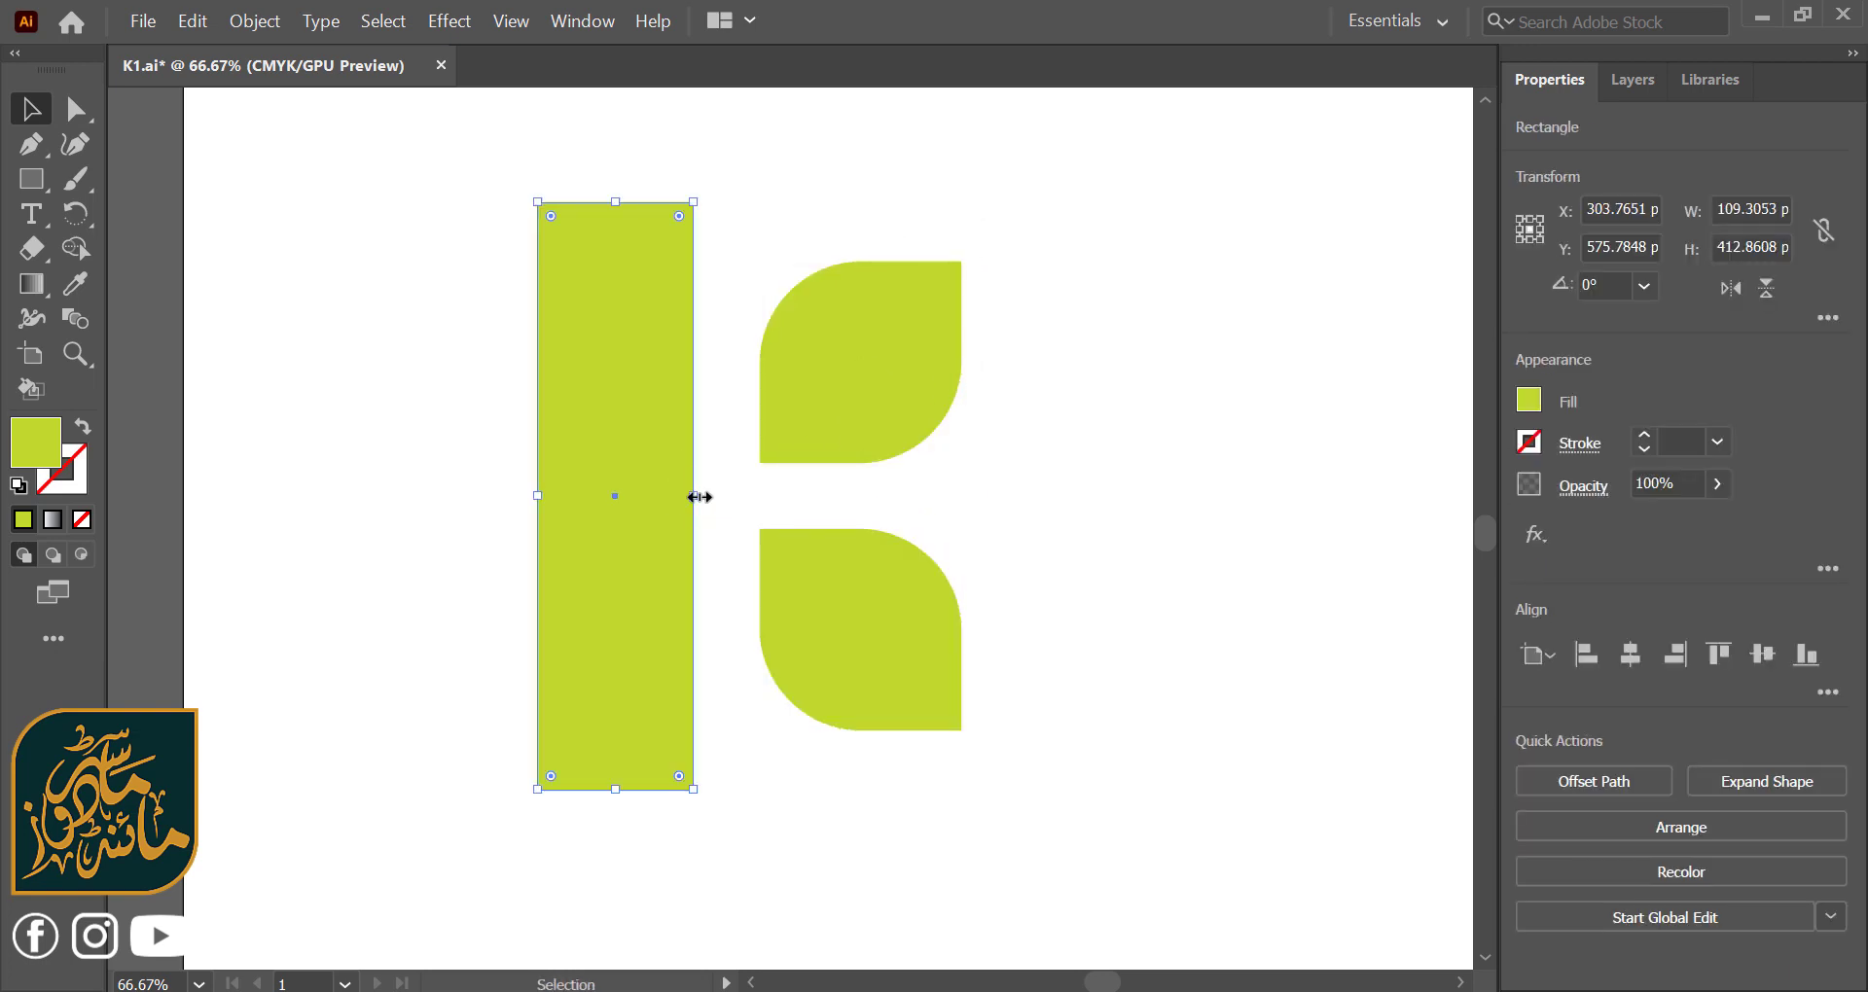
left_click_drag(700, 496, 670, 507)
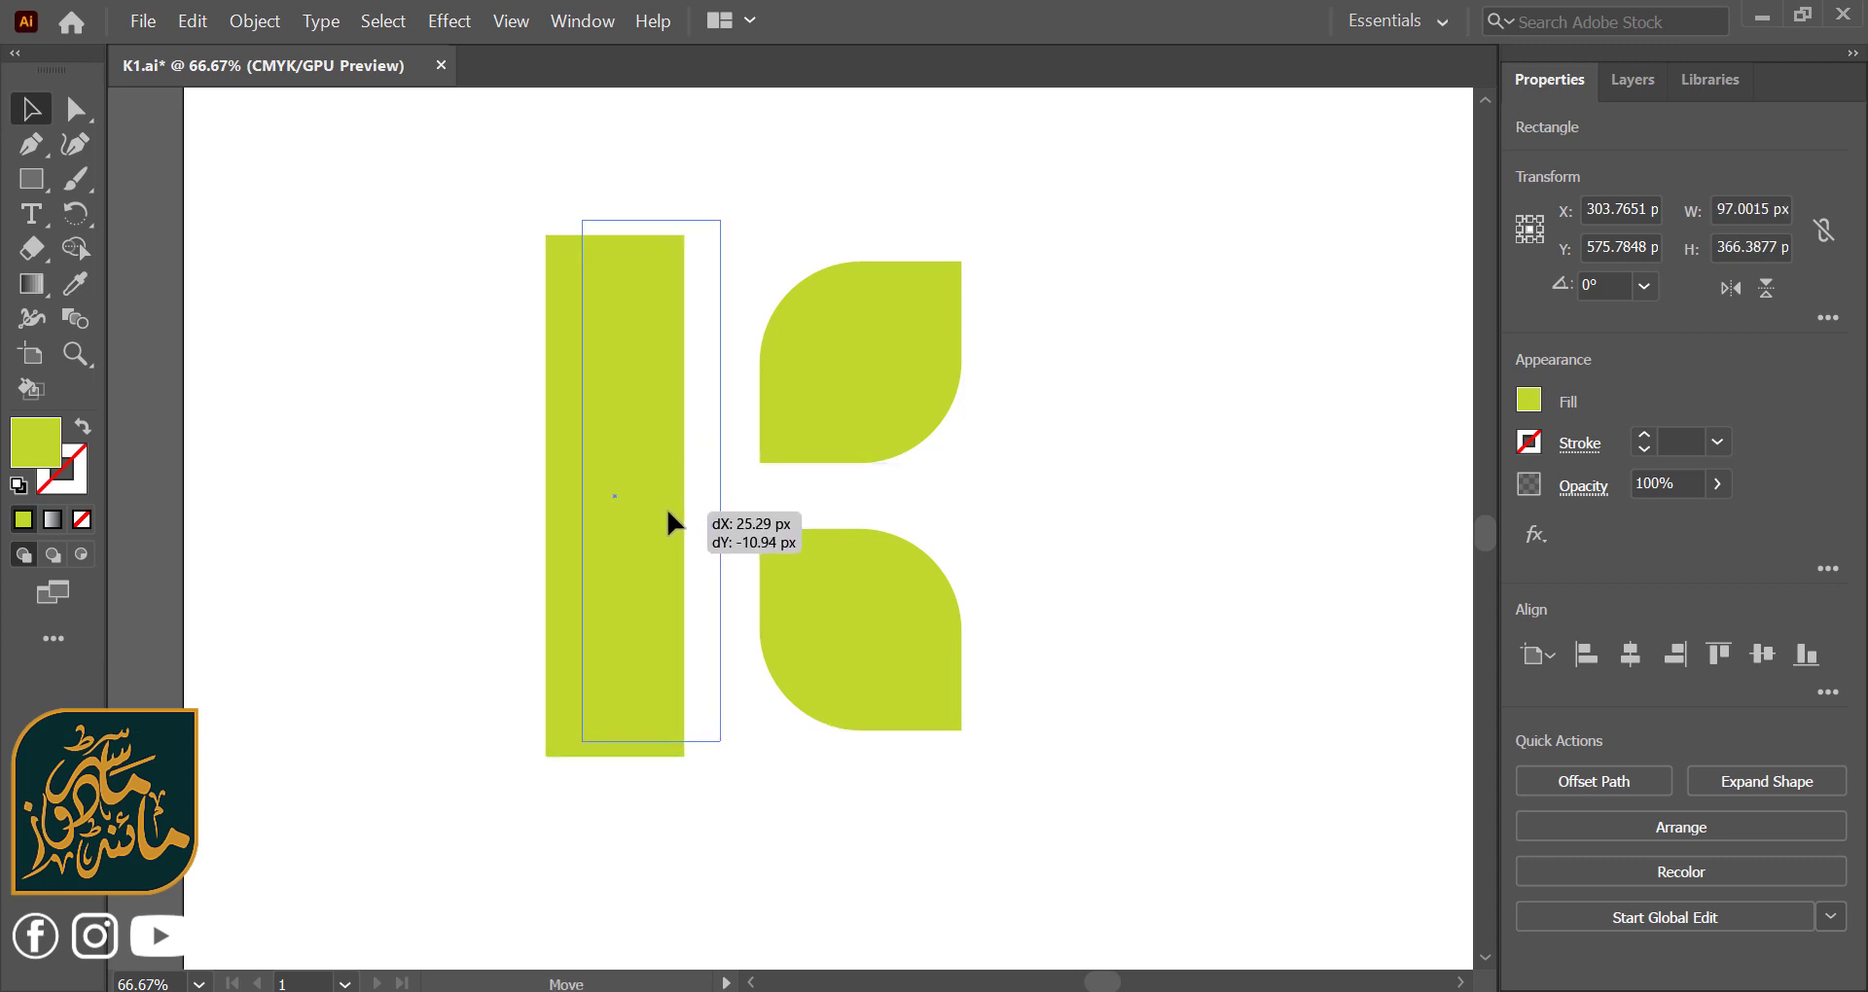
left_click_drag(670, 505, 667, 536)
left_click(956, 506)
left_click_drag(883, 245, 936, 815)
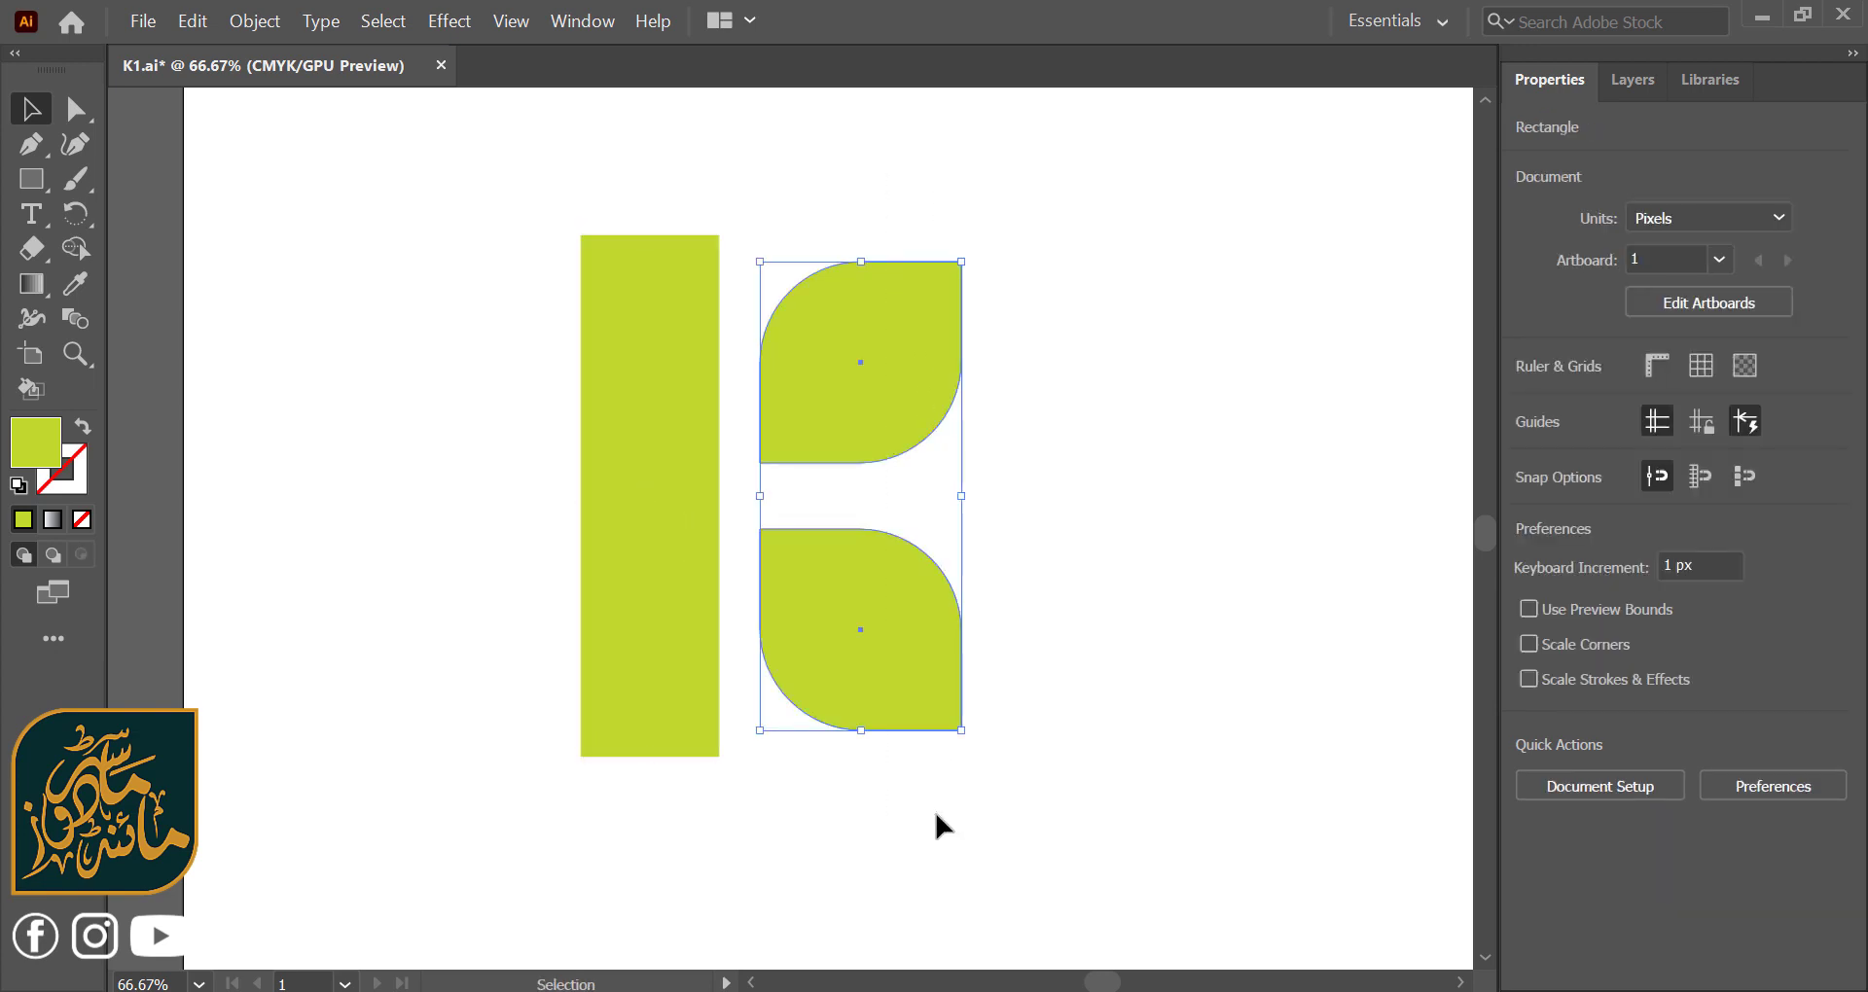
key("ctrl+g")
left_click(588, 613, "shift")
key("ctrl+g")
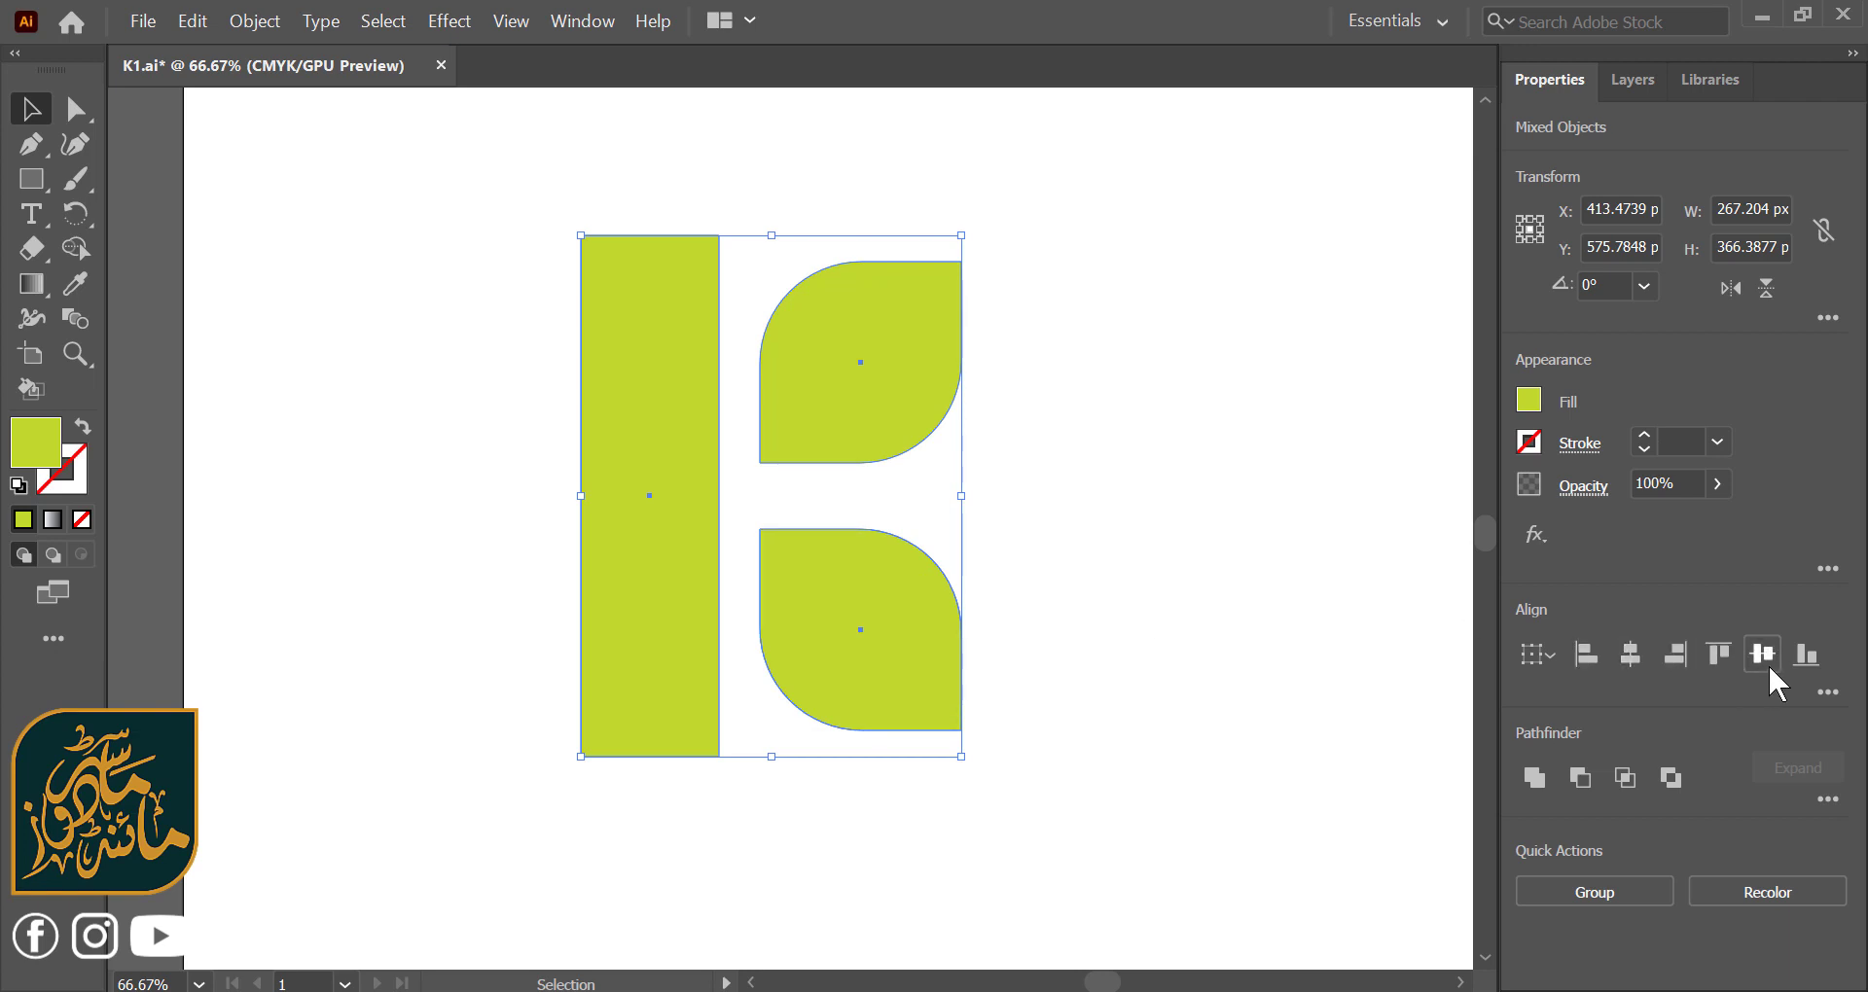
left_click(1263, 605)
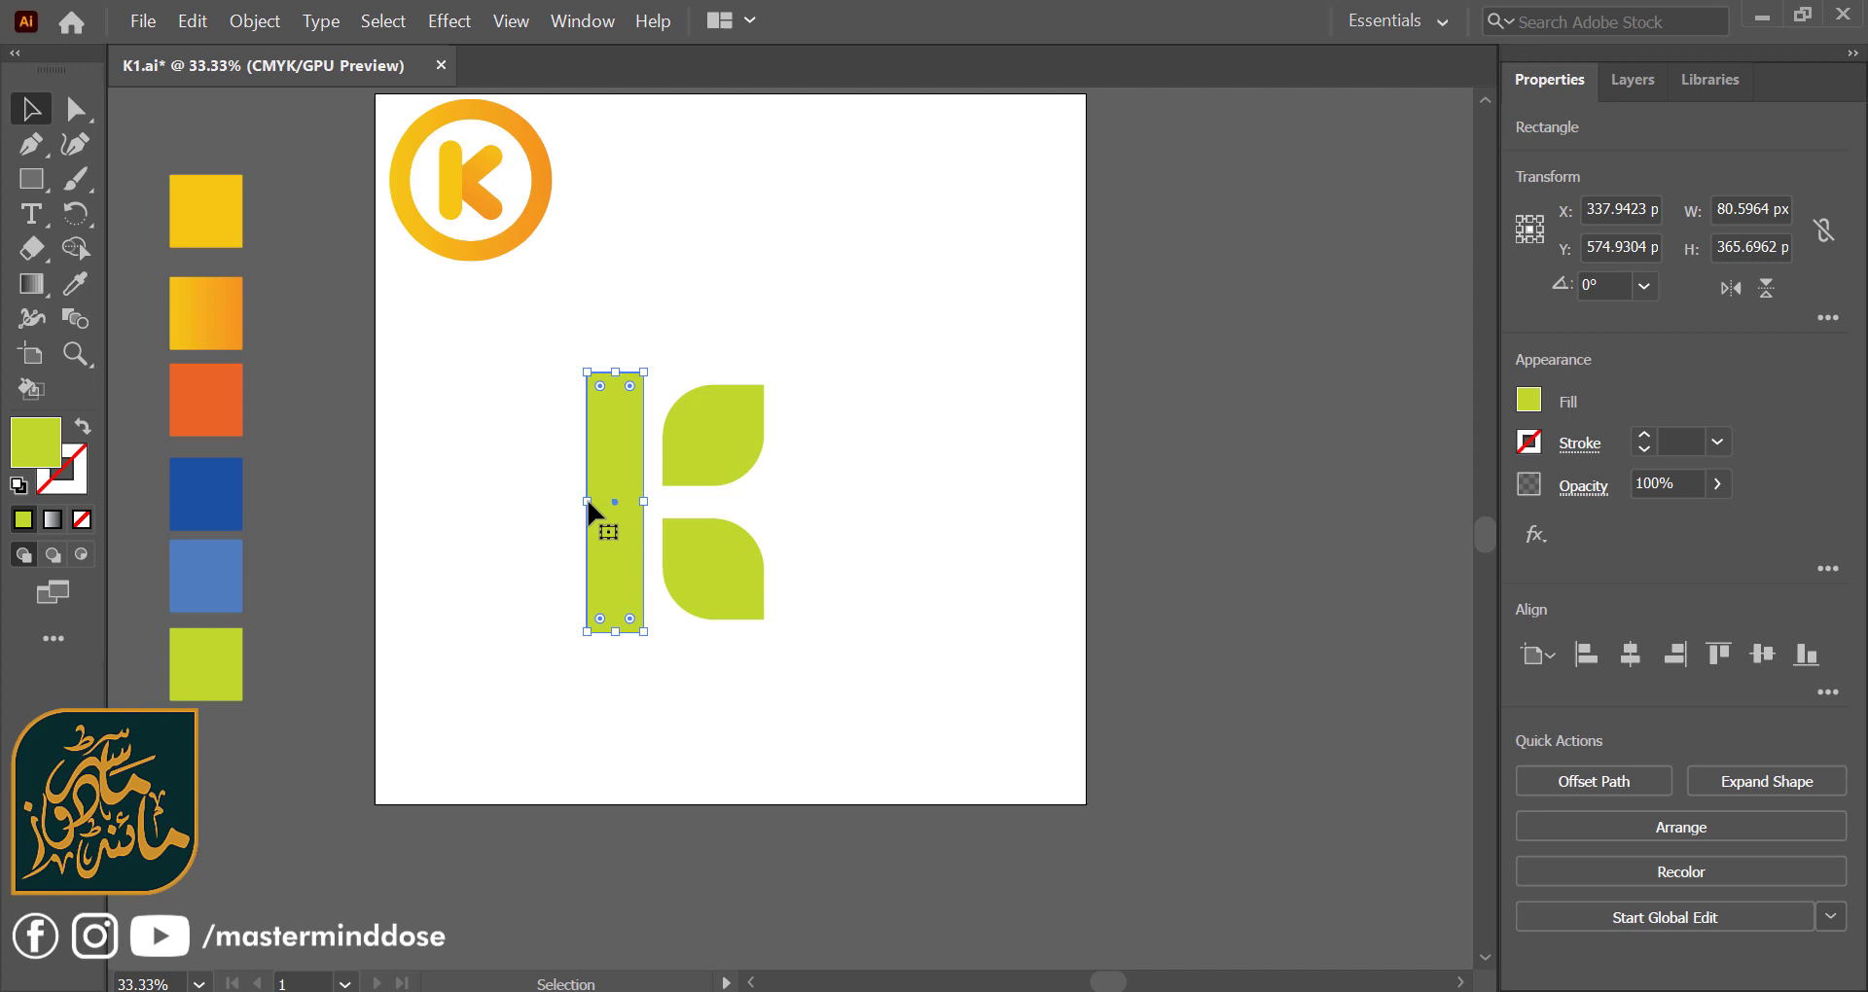
- Resize the bar to about 118 px wide at the leaves' 360 px height, vertically centred
left_click_drag(587, 501, 559, 501)
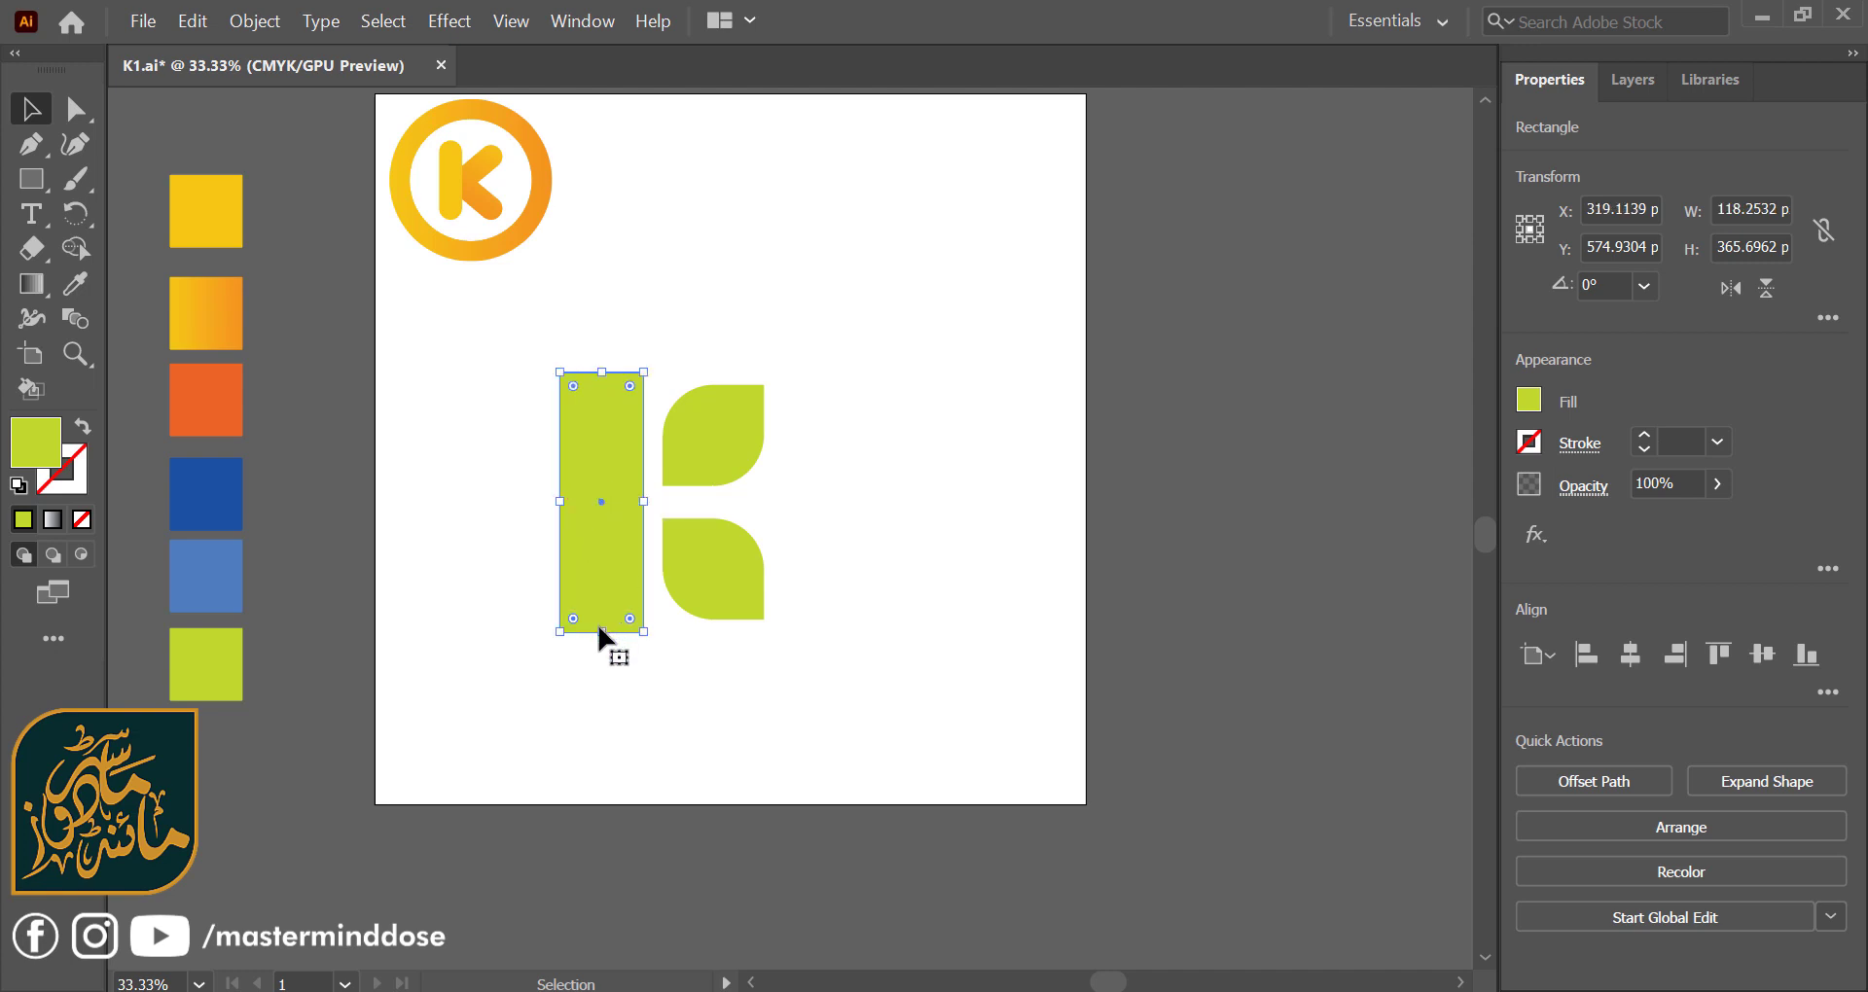
left_click_drag(602, 637, 602, 633)
left_click_drag(594, 530, 591, 522)
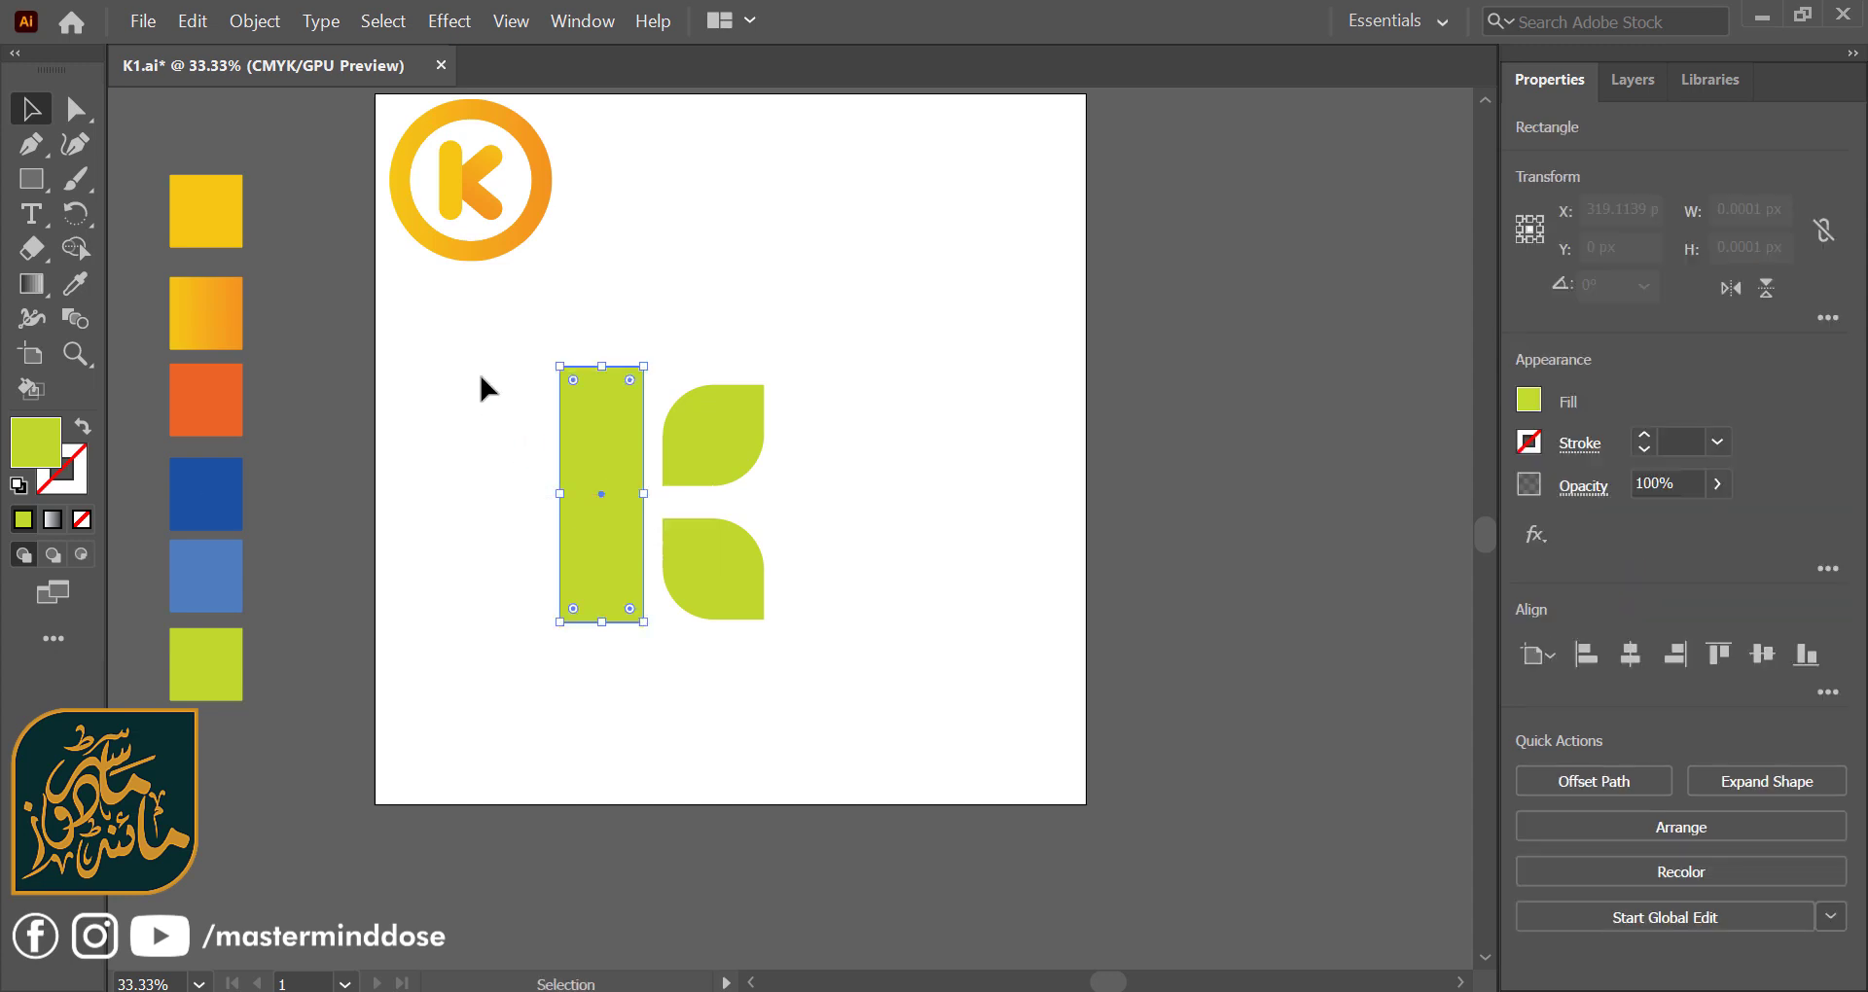
left_click_drag(477, 366, 954, 709)
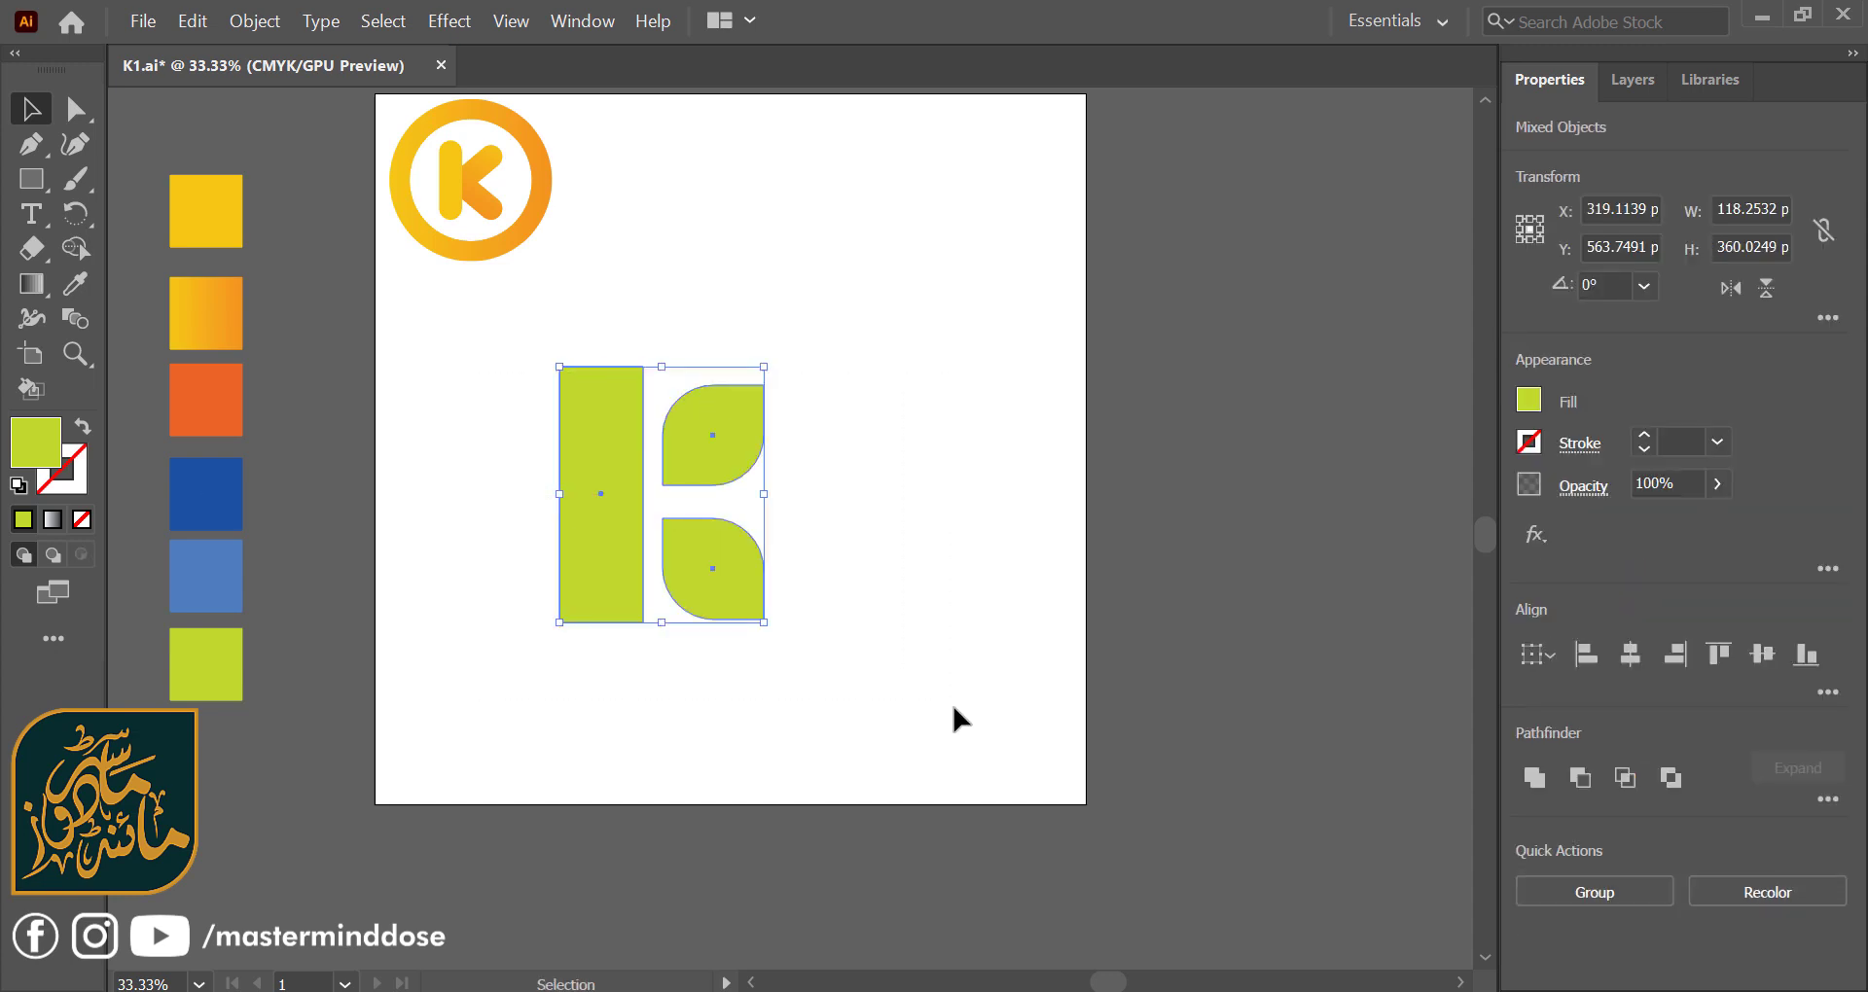
left_click(1764, 654)
left_click(954, 542)
- Narrow the bar slightly, group all three shapes, and move the K to the artboard's top-right
left_click(564, 511)
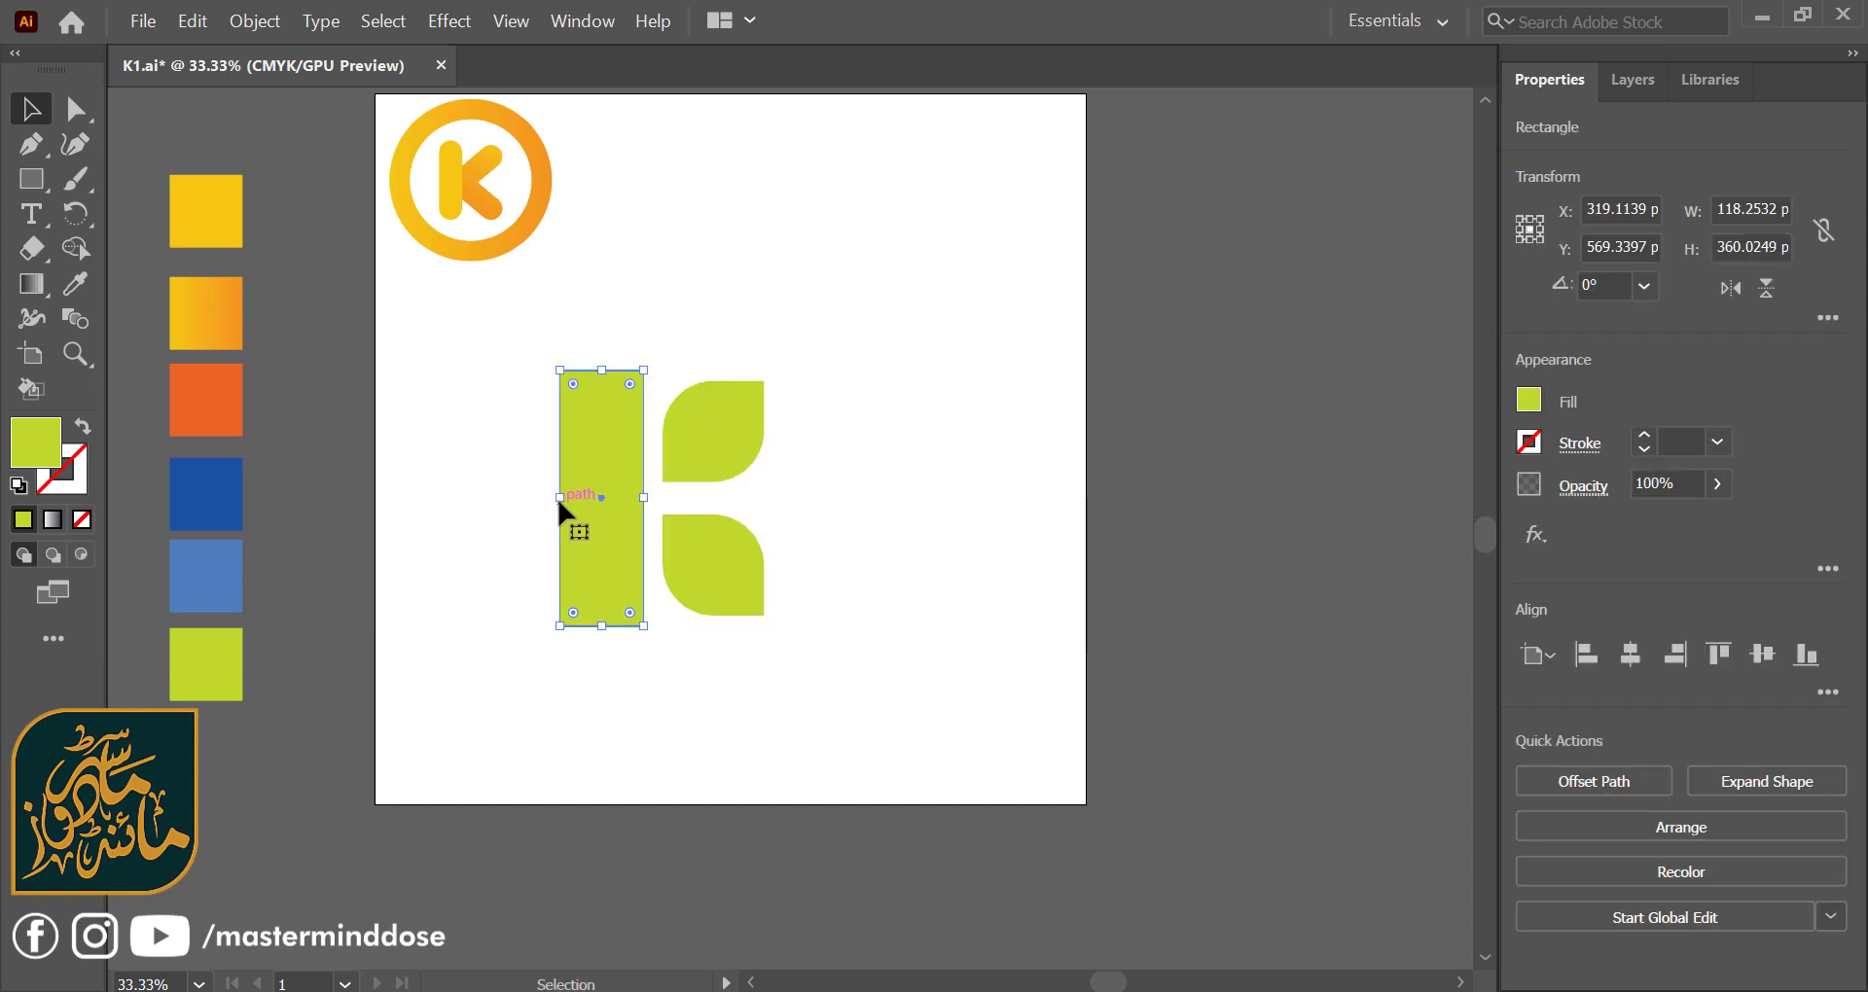
left_click_drag(562, 500, 579, 500)
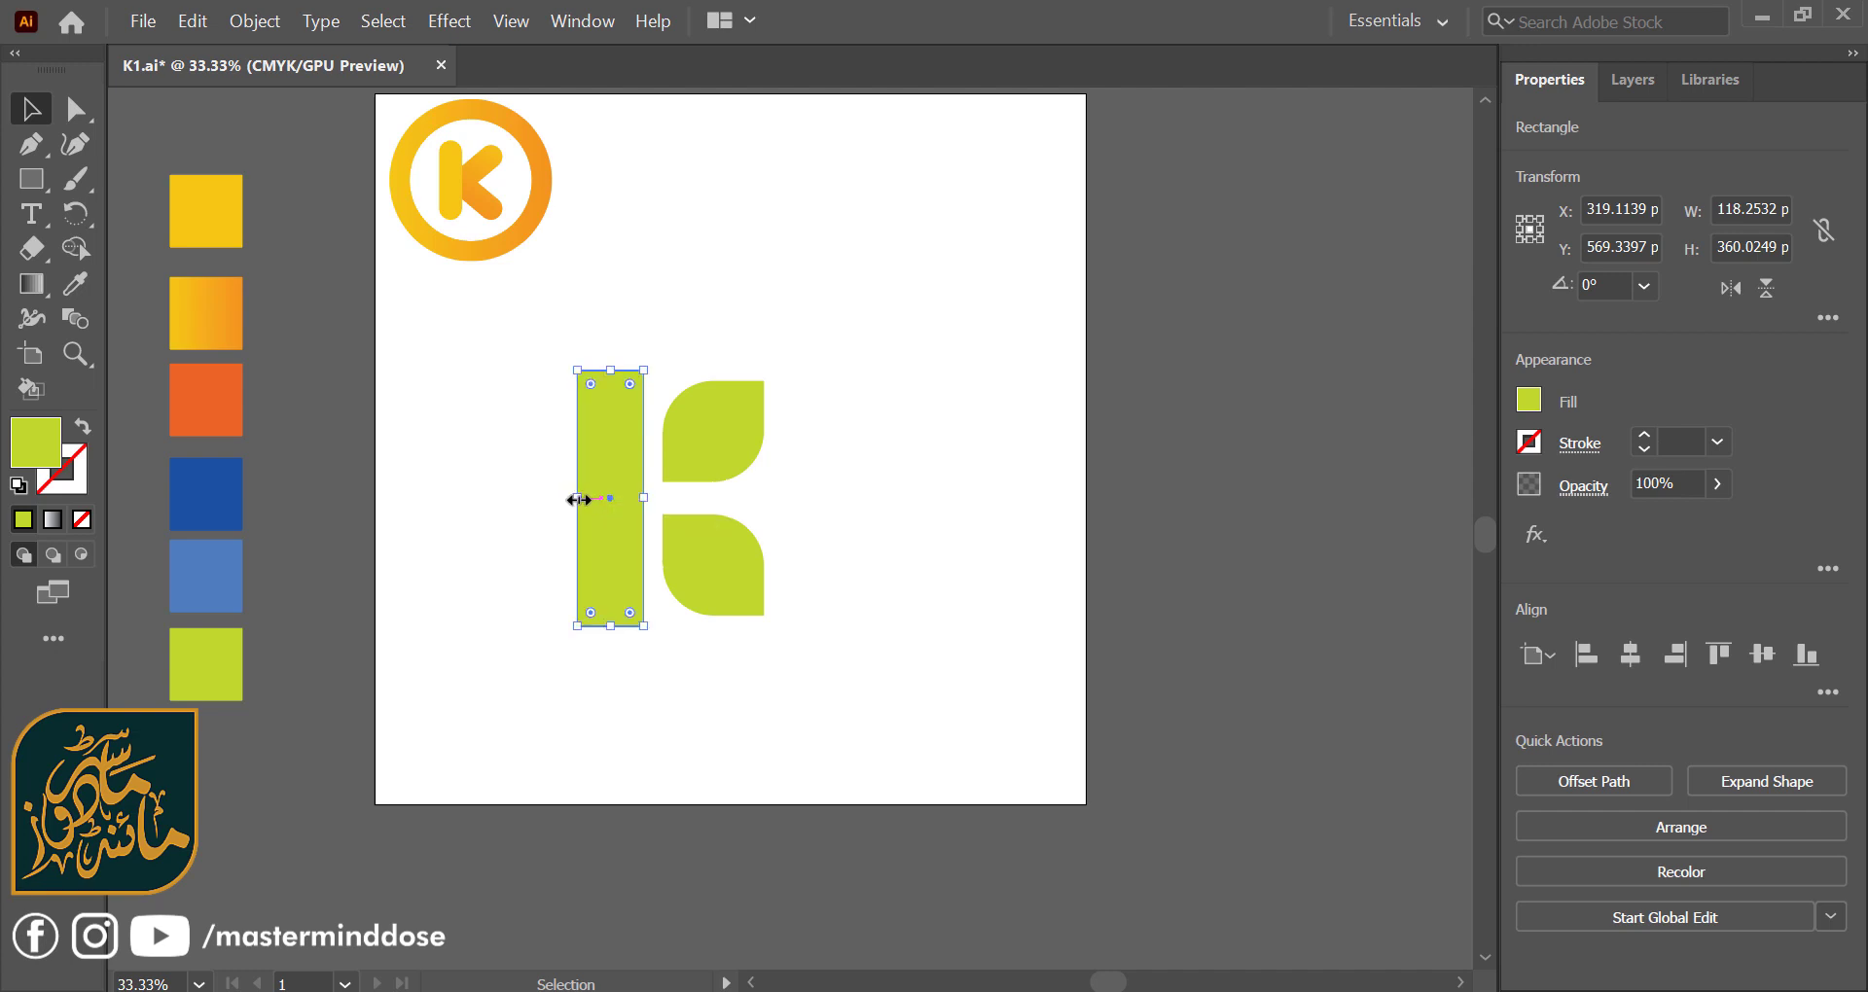
left_click(522, 504)
left_click_drag(545, 355, 841, 633)
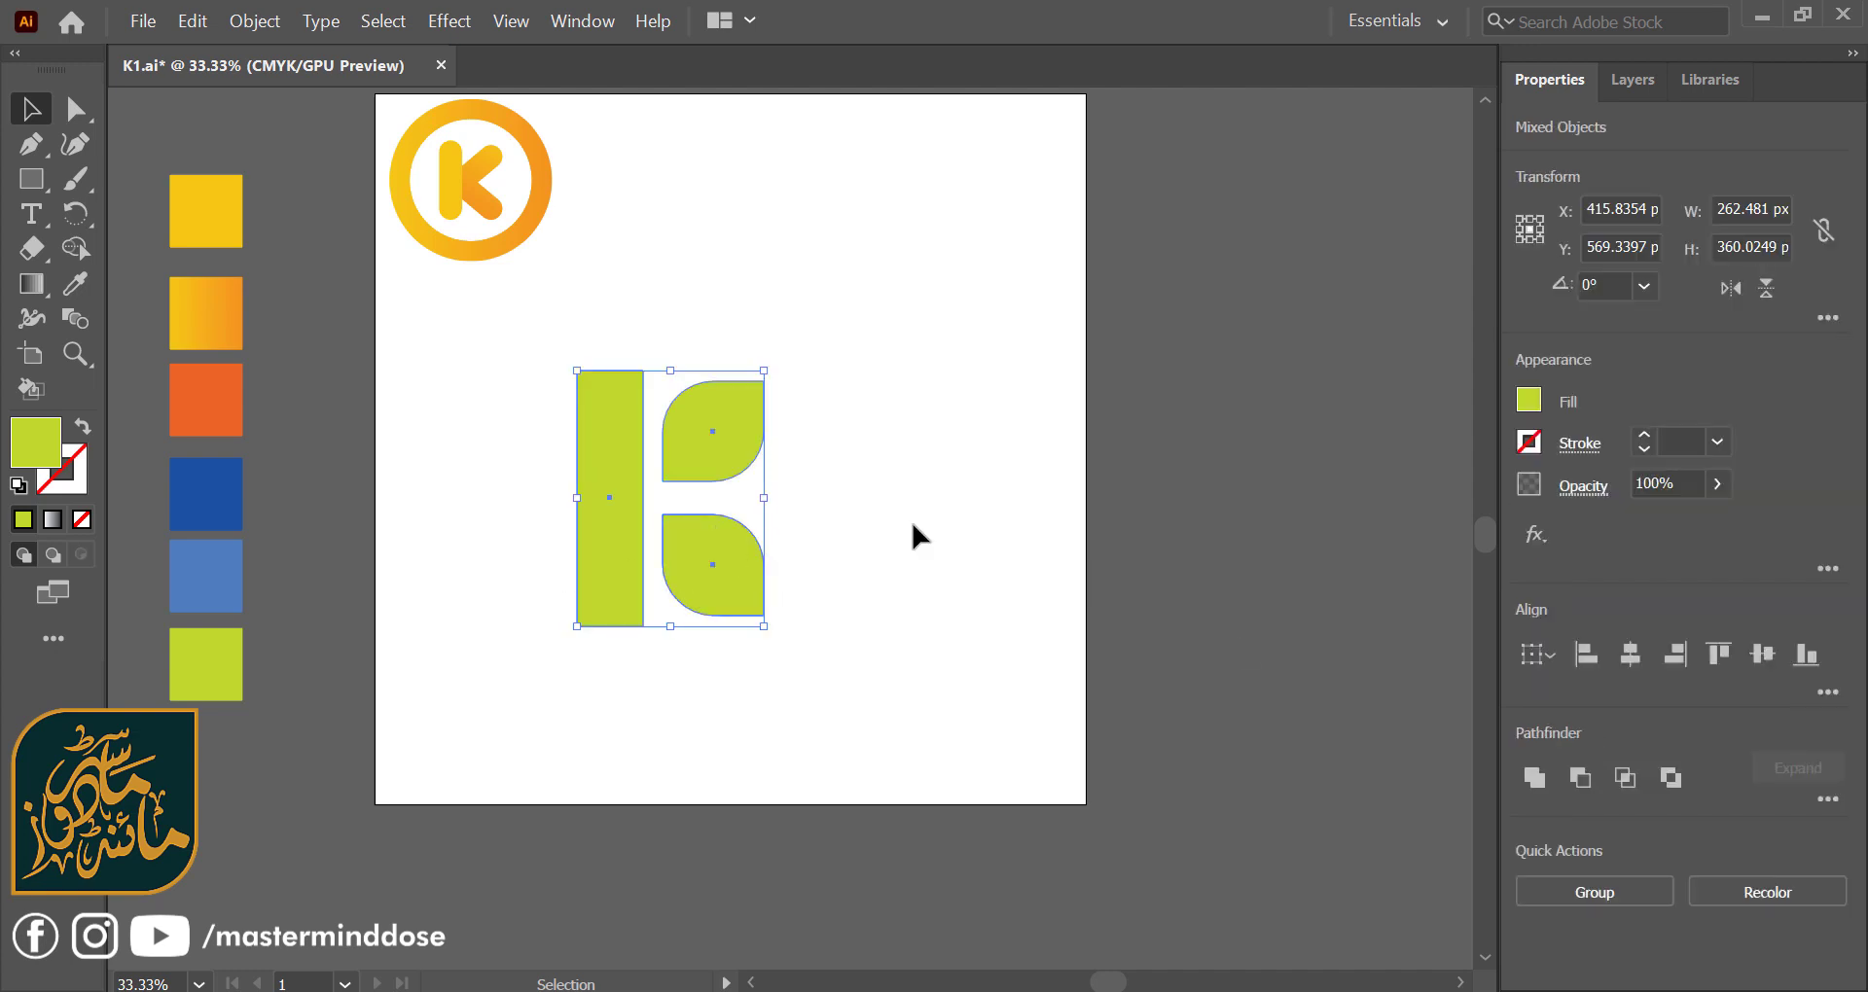
left_click(1597, 902)
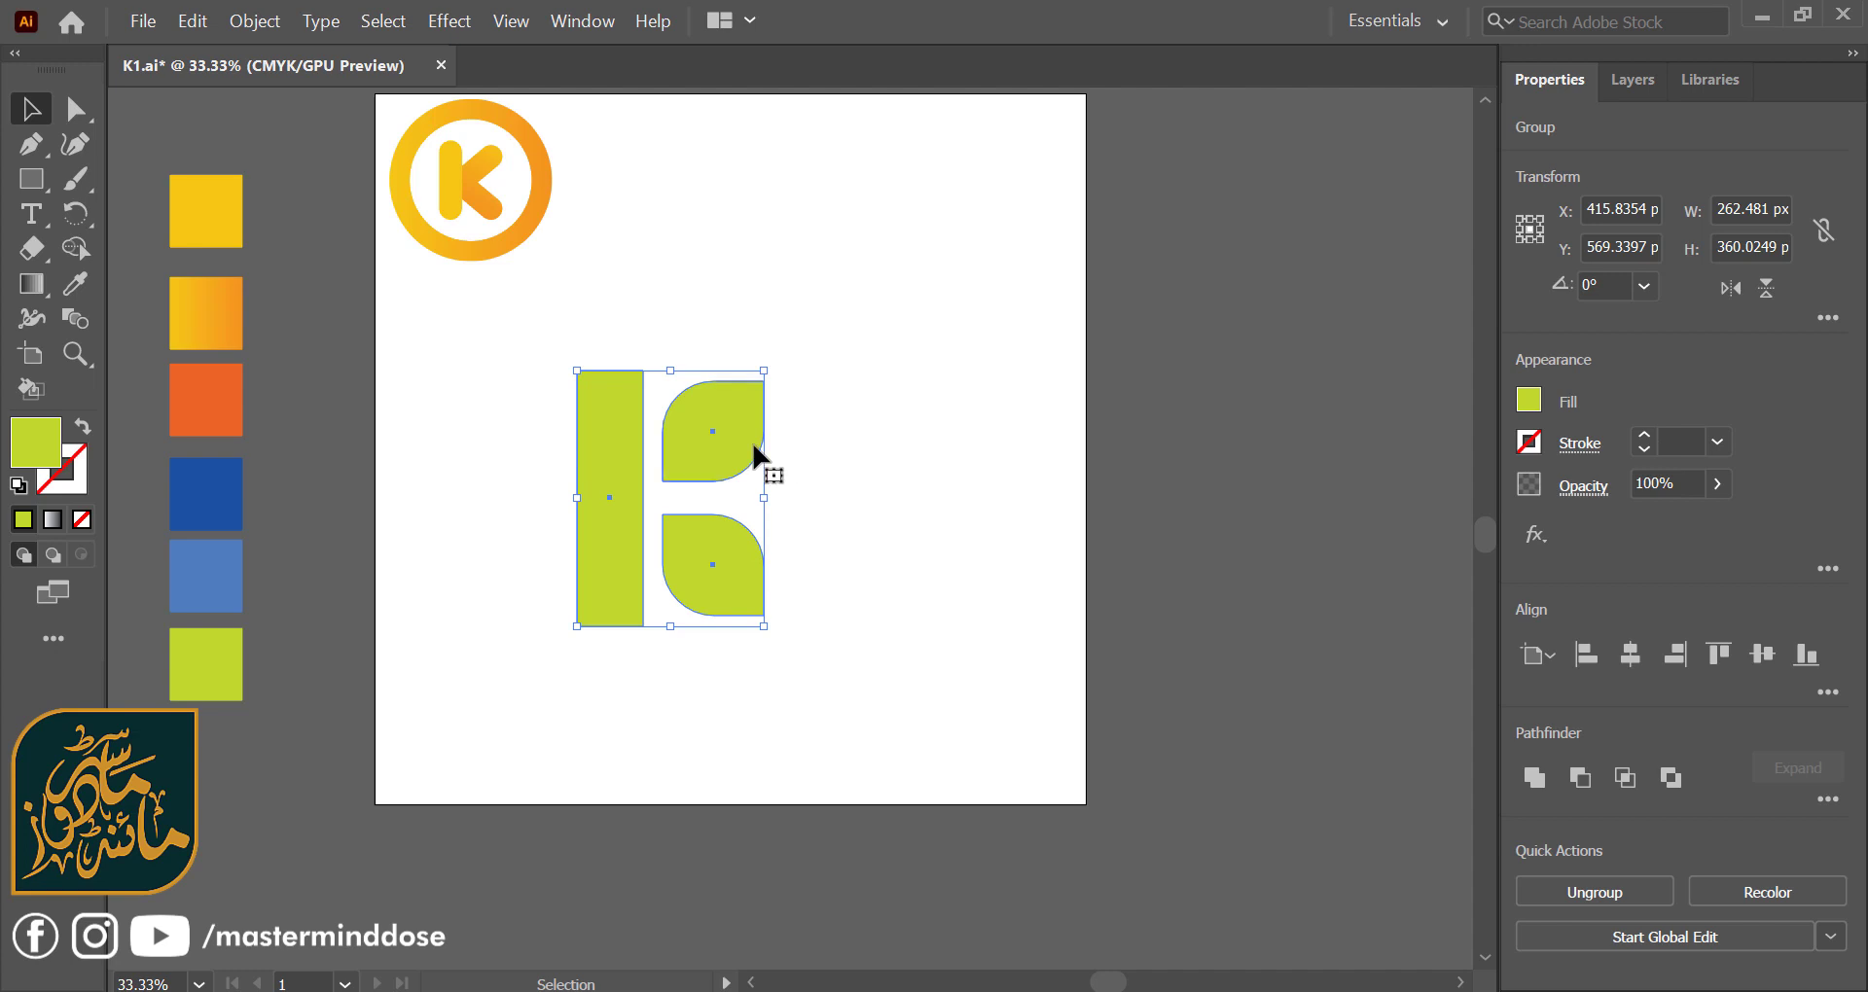
left_click_drag(757, 453, 1063, 188)
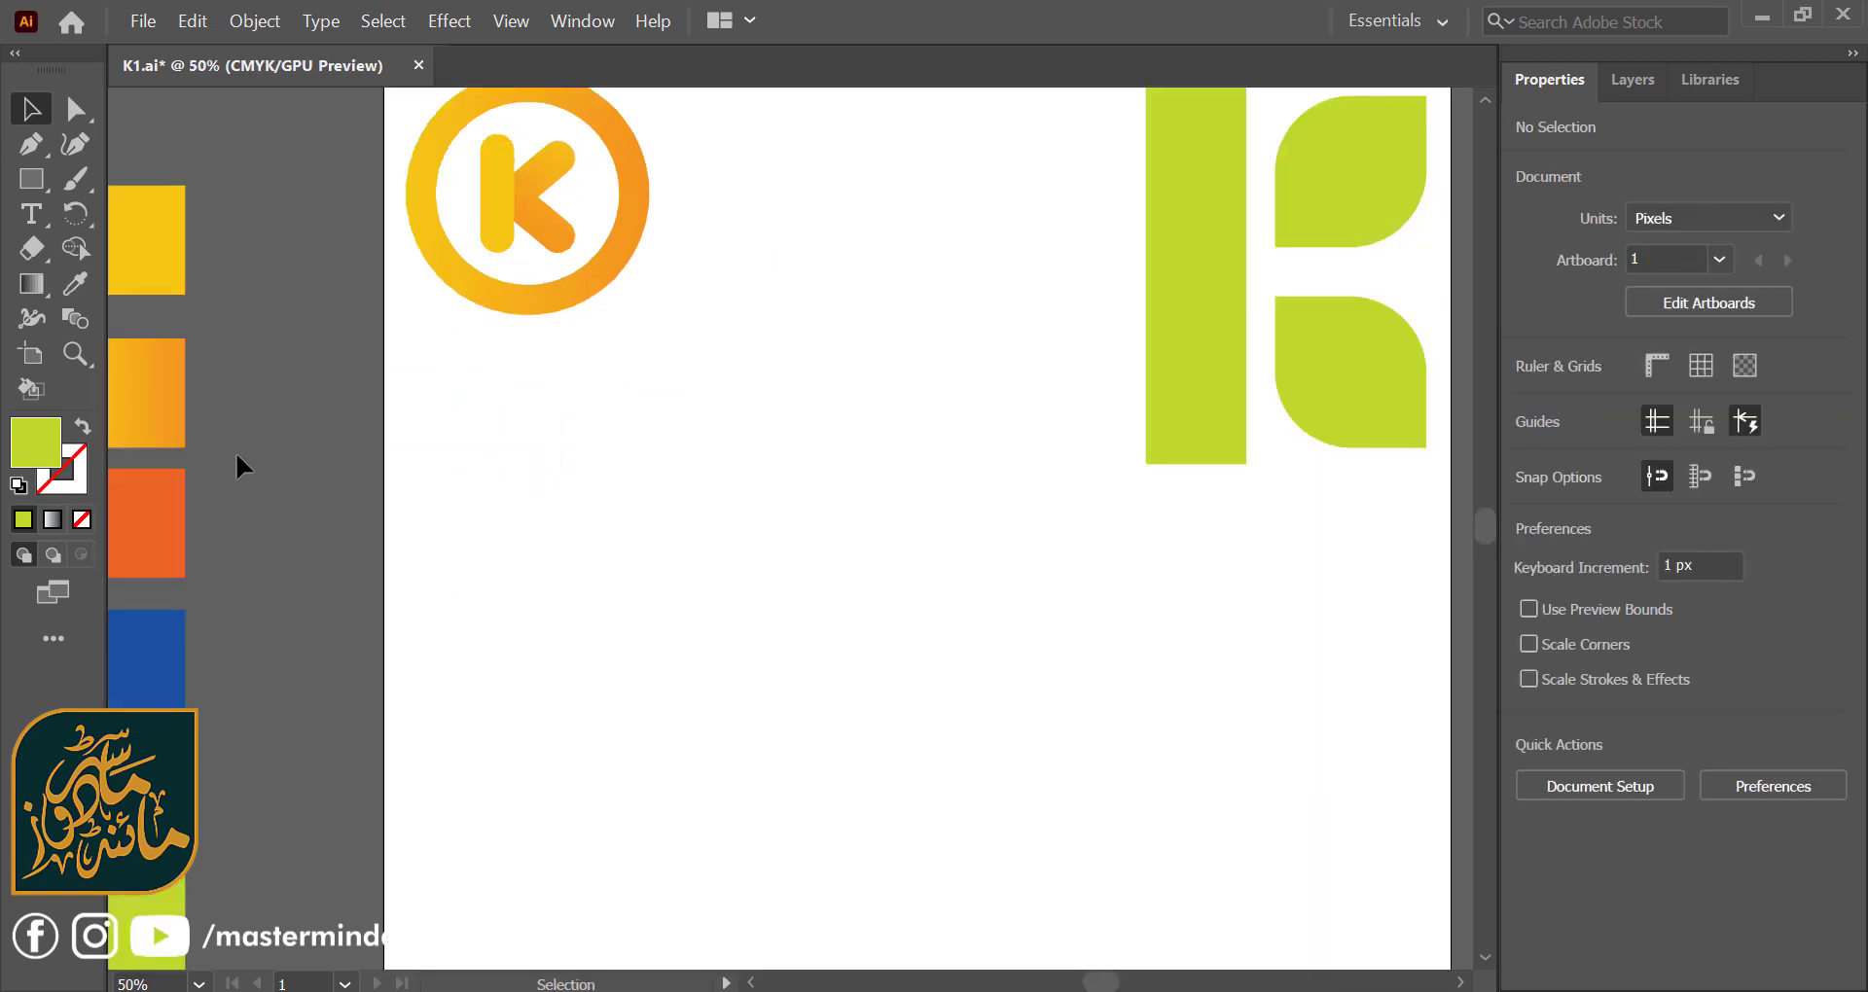
- Draw a tall narrow rectangle about 45.6 × 374.6 px below the orange ring K
left_click(31, 179)
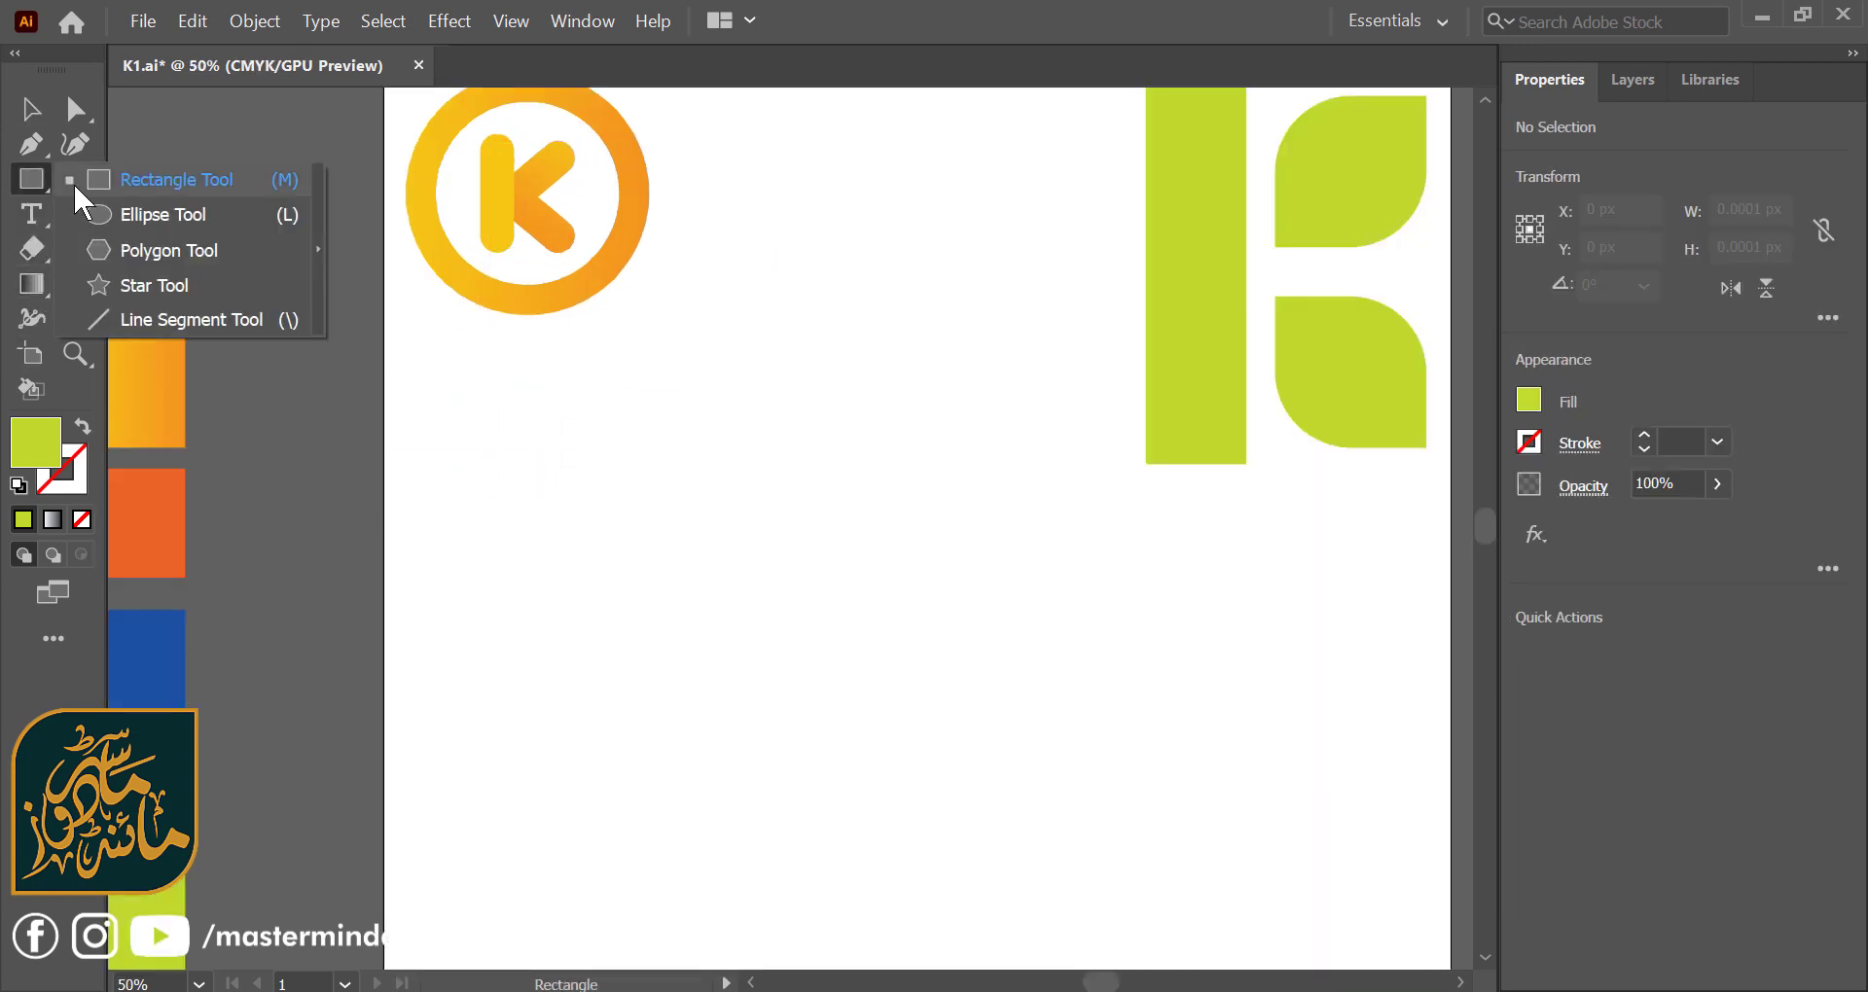
left_click(73, 183)
left_click_drag(654, 453, 704, 853)
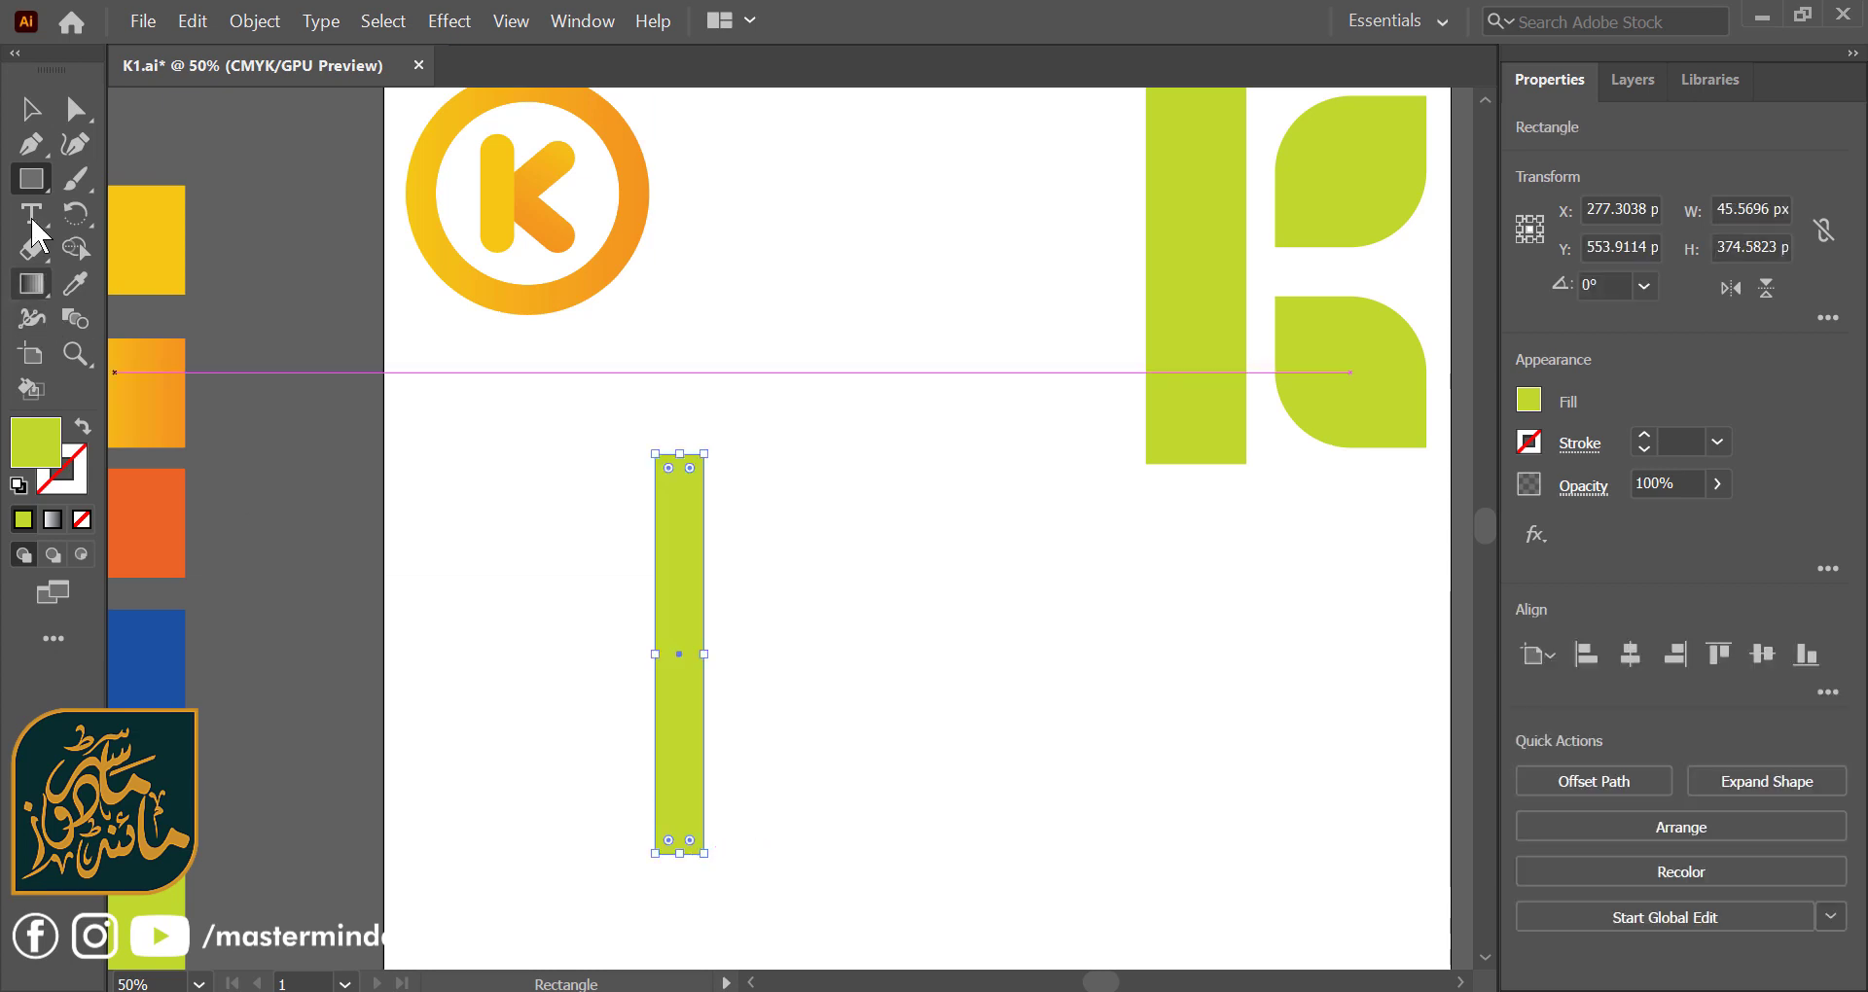
left_click(31, 108)
left_click_drag(688, 779, 663, 830)
left_click(778, 784)
scroll(779, 786, "down", 2)
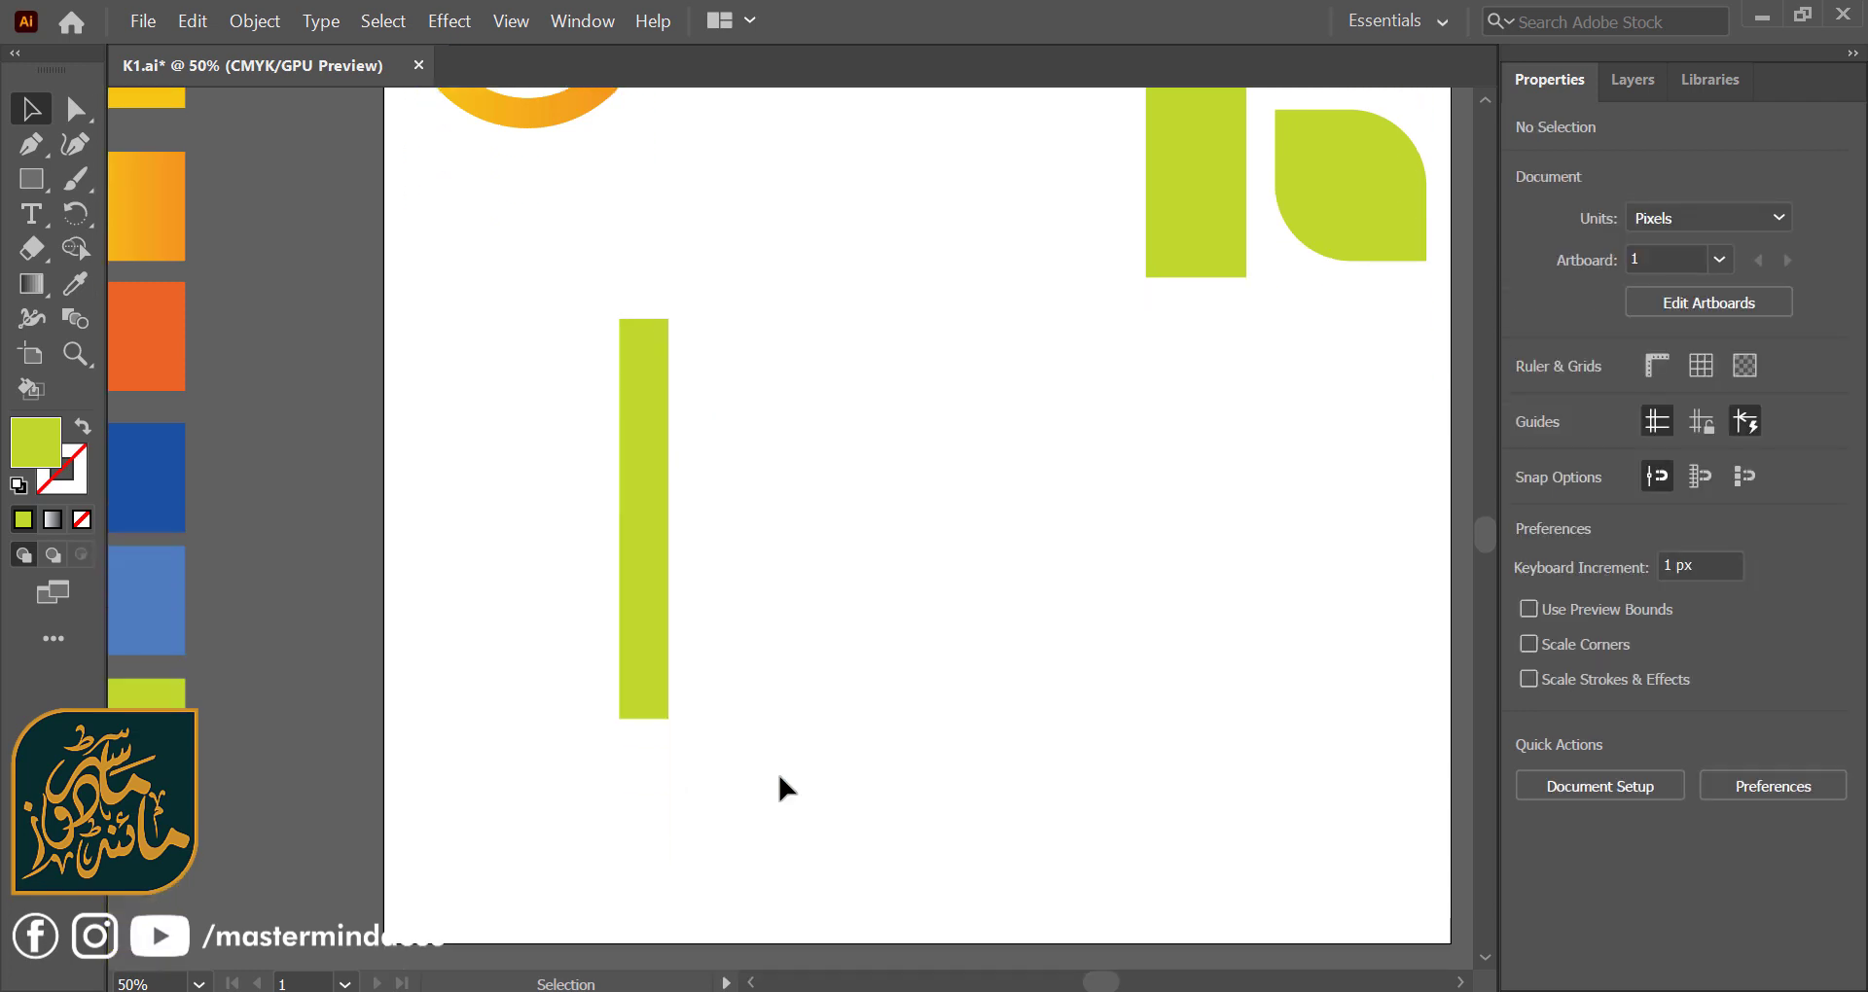
- Fill the bar with the light blue swatch and round its corners fully into a vertical pill
left_click(642, 655)
left_click(76, 288)
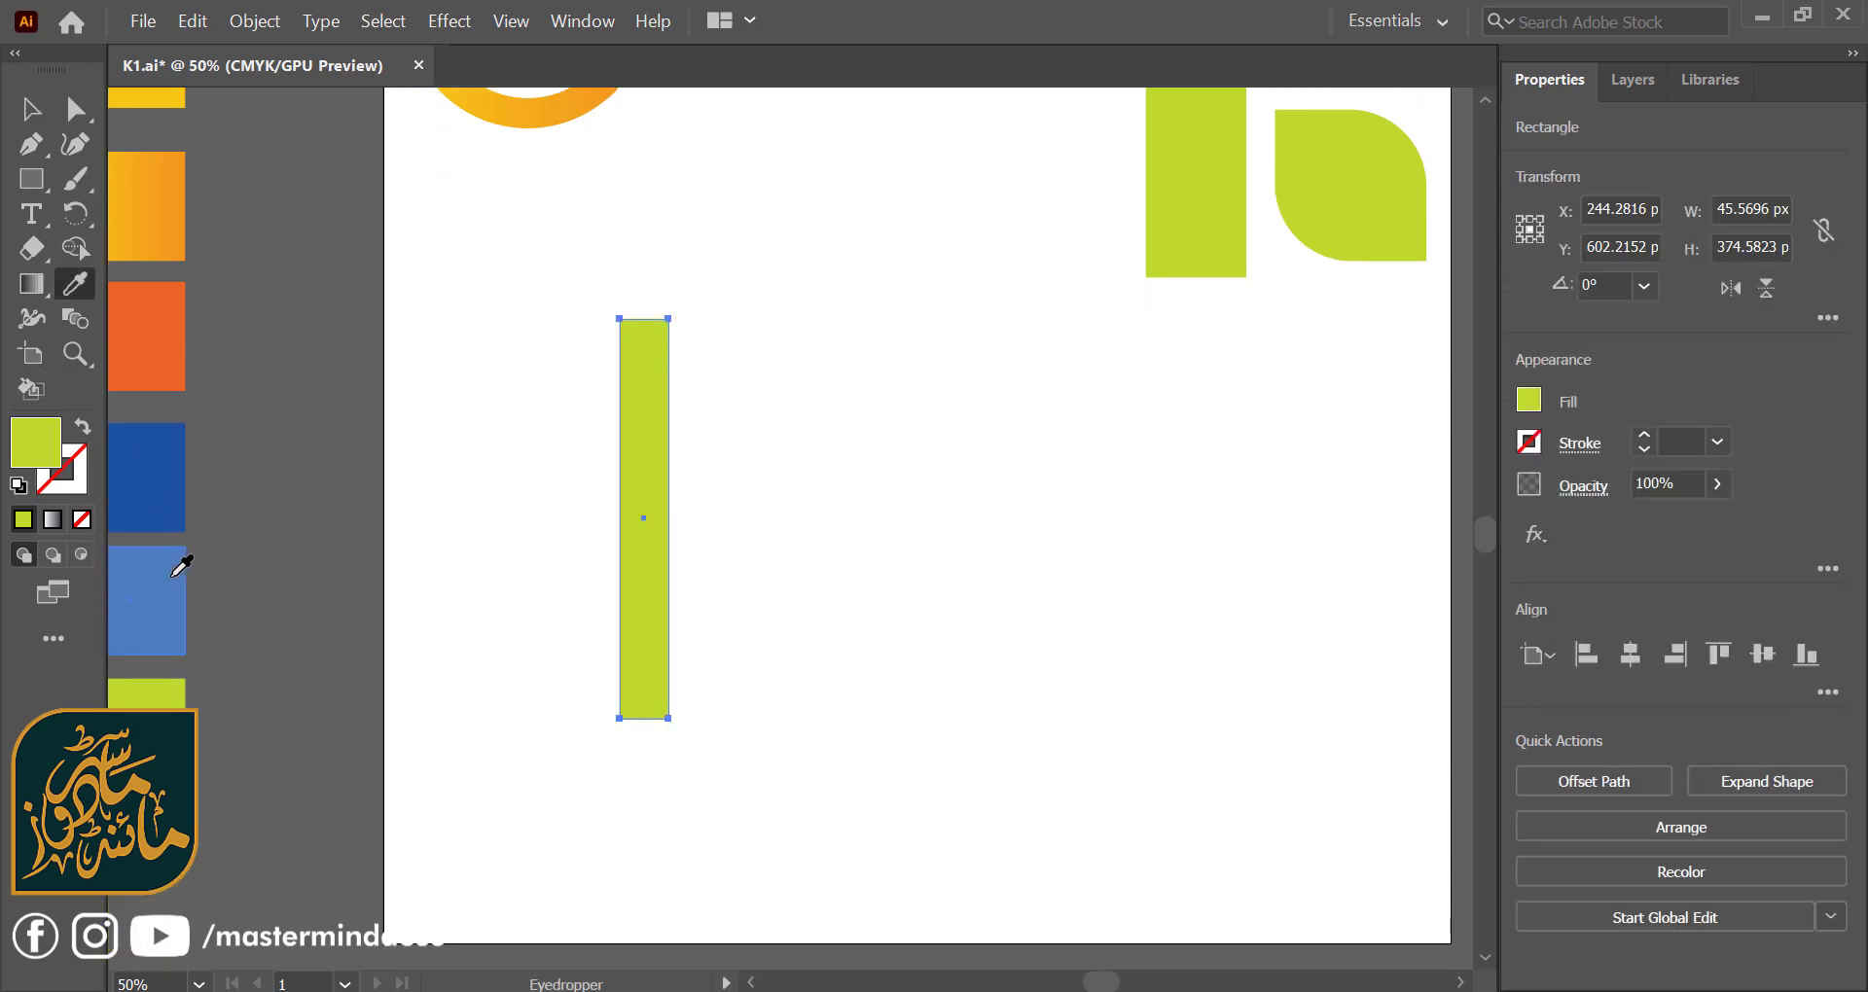
left_click(172, 575)
left_click(31, 108)
left_click(806, 400)
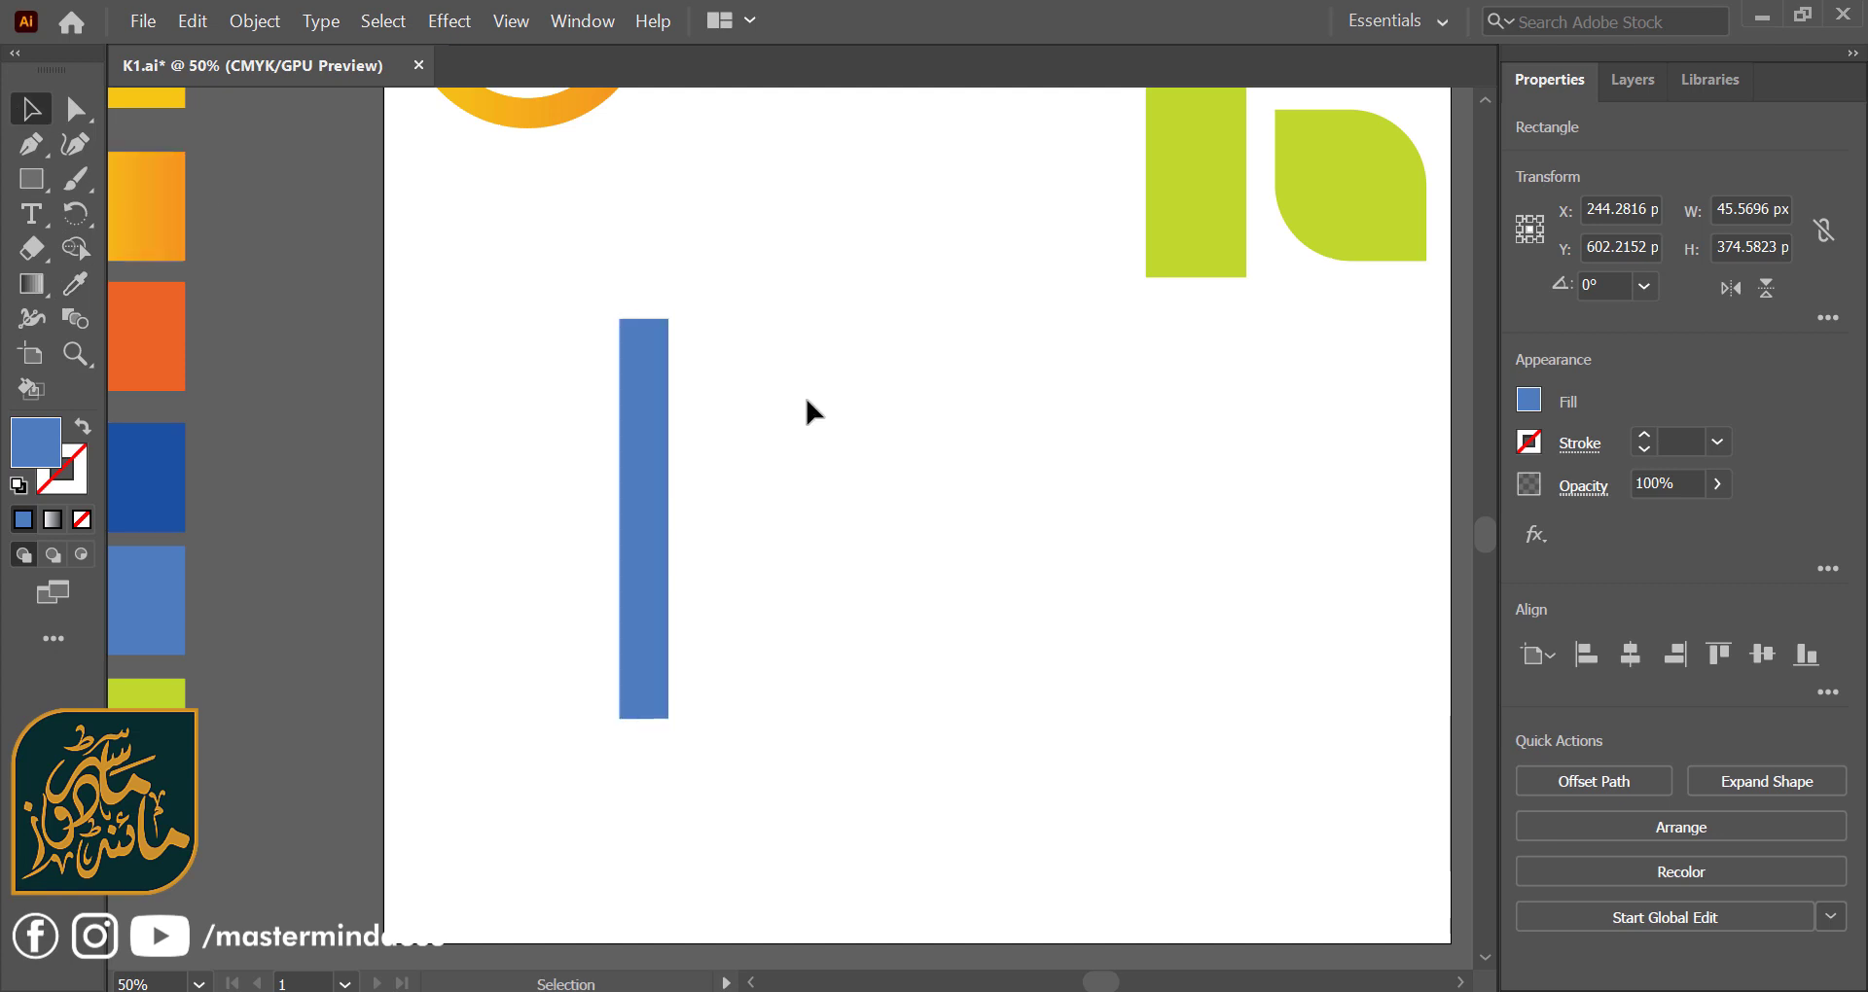
left_click(650, 380)
mouse_move(632, 331)
left_mouse_down()
mouse_move(639, 394)
mouse_move(708, 434)
left_mouse_up()
left_click(708, 434)
- Duplicate the blue bar to the right and rotate the copy to 122.1°
left_click(663, 472)
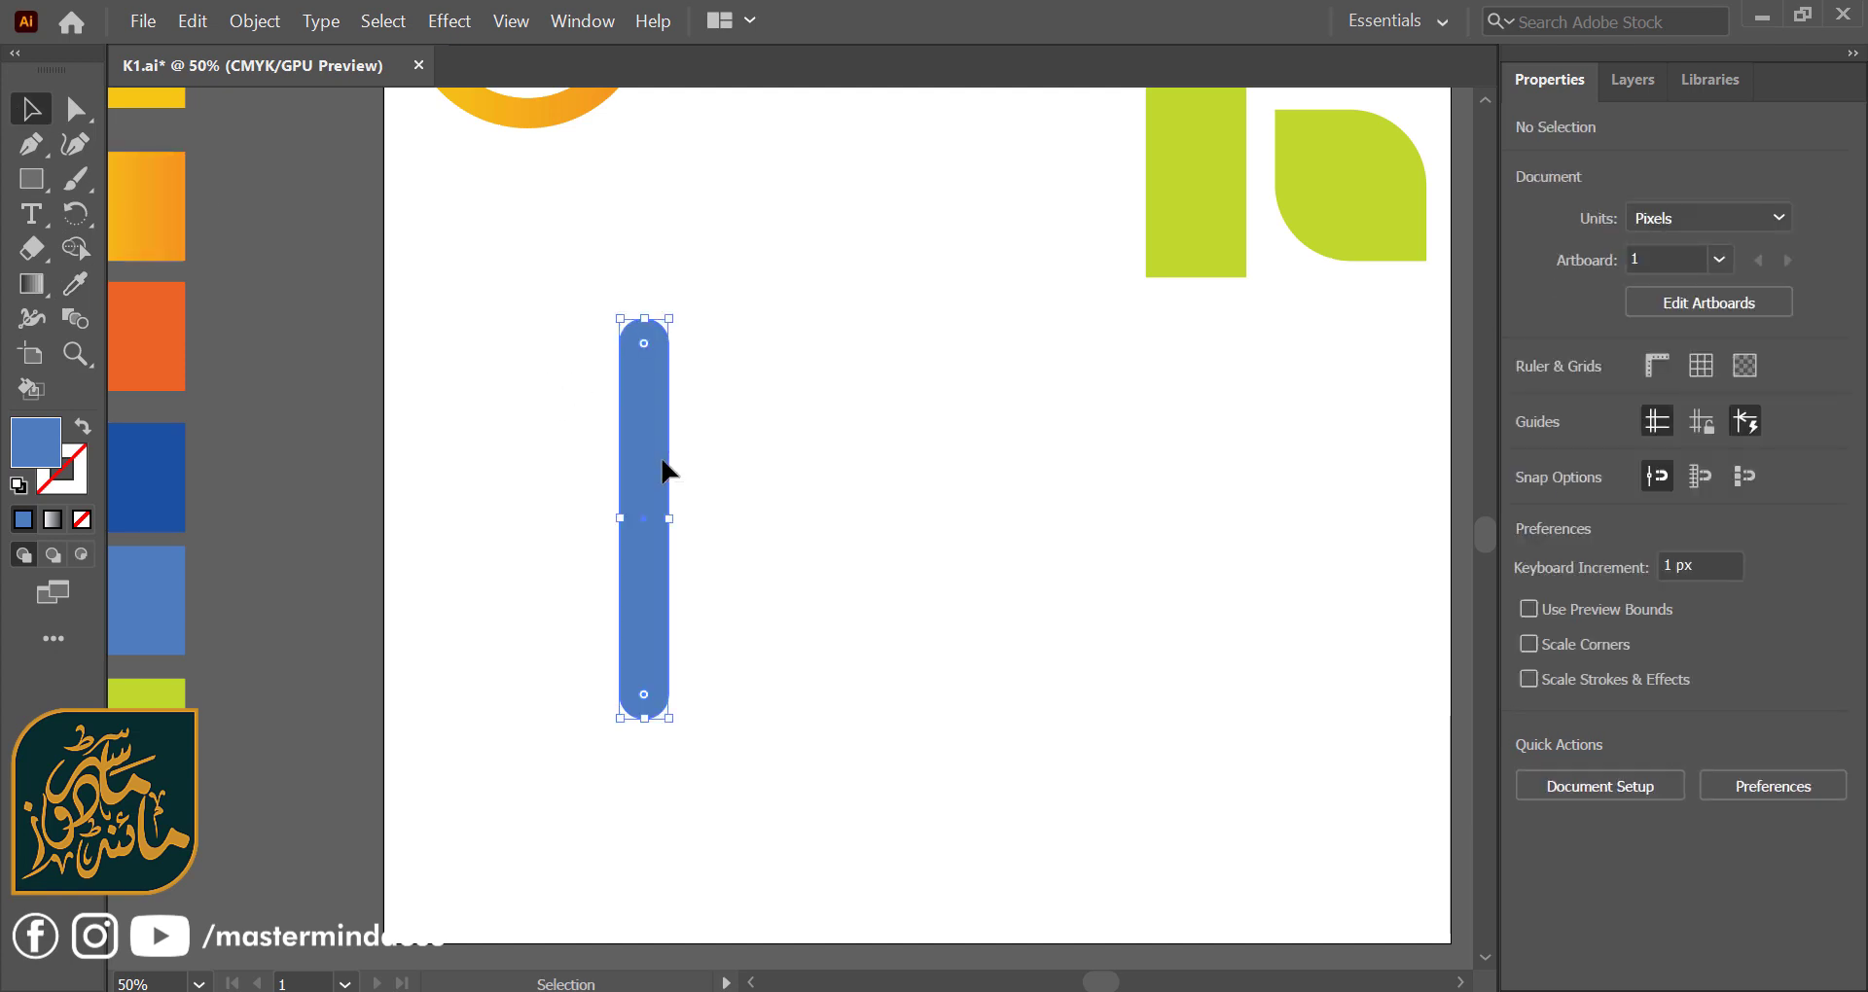
right_click(662, 472)
key("Escape")
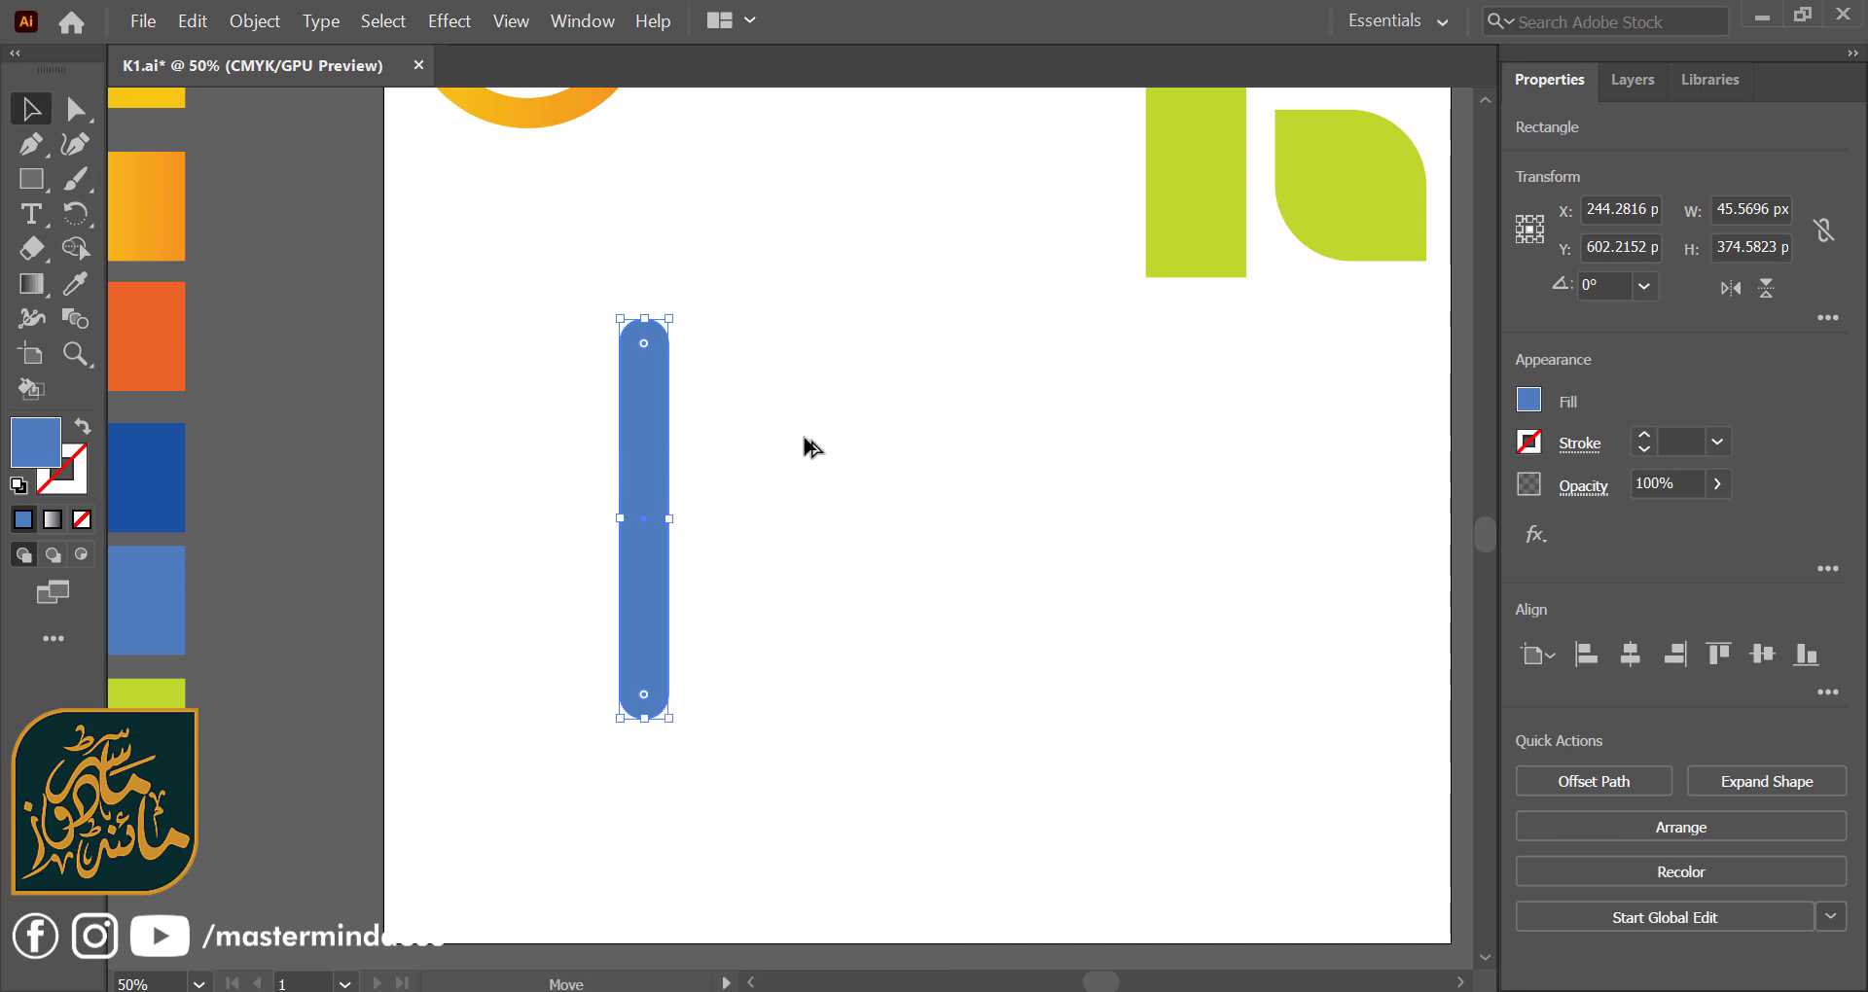
left_click_drag(813, 448, 846, 433)
left_click_drag(880, 693, 1051, 318)
left_click_drag(934, 397, 913, 372)
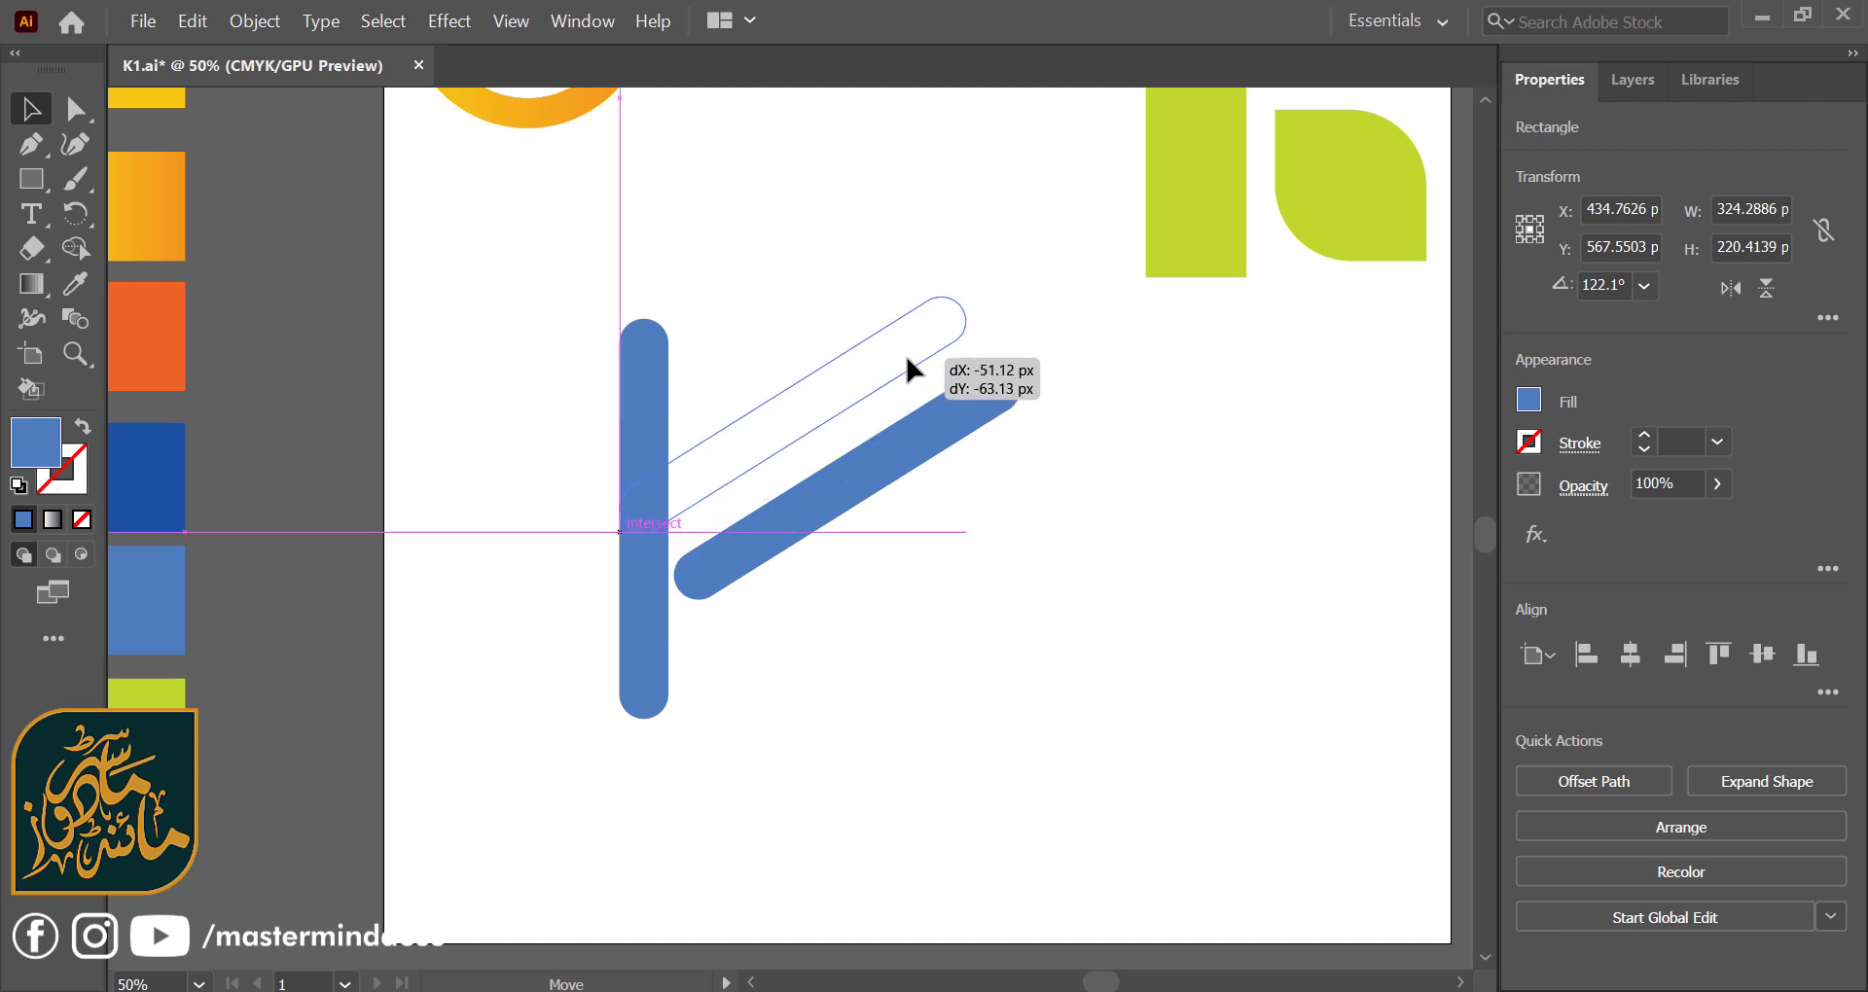
left_click_drag(913, 372, 778, 429)
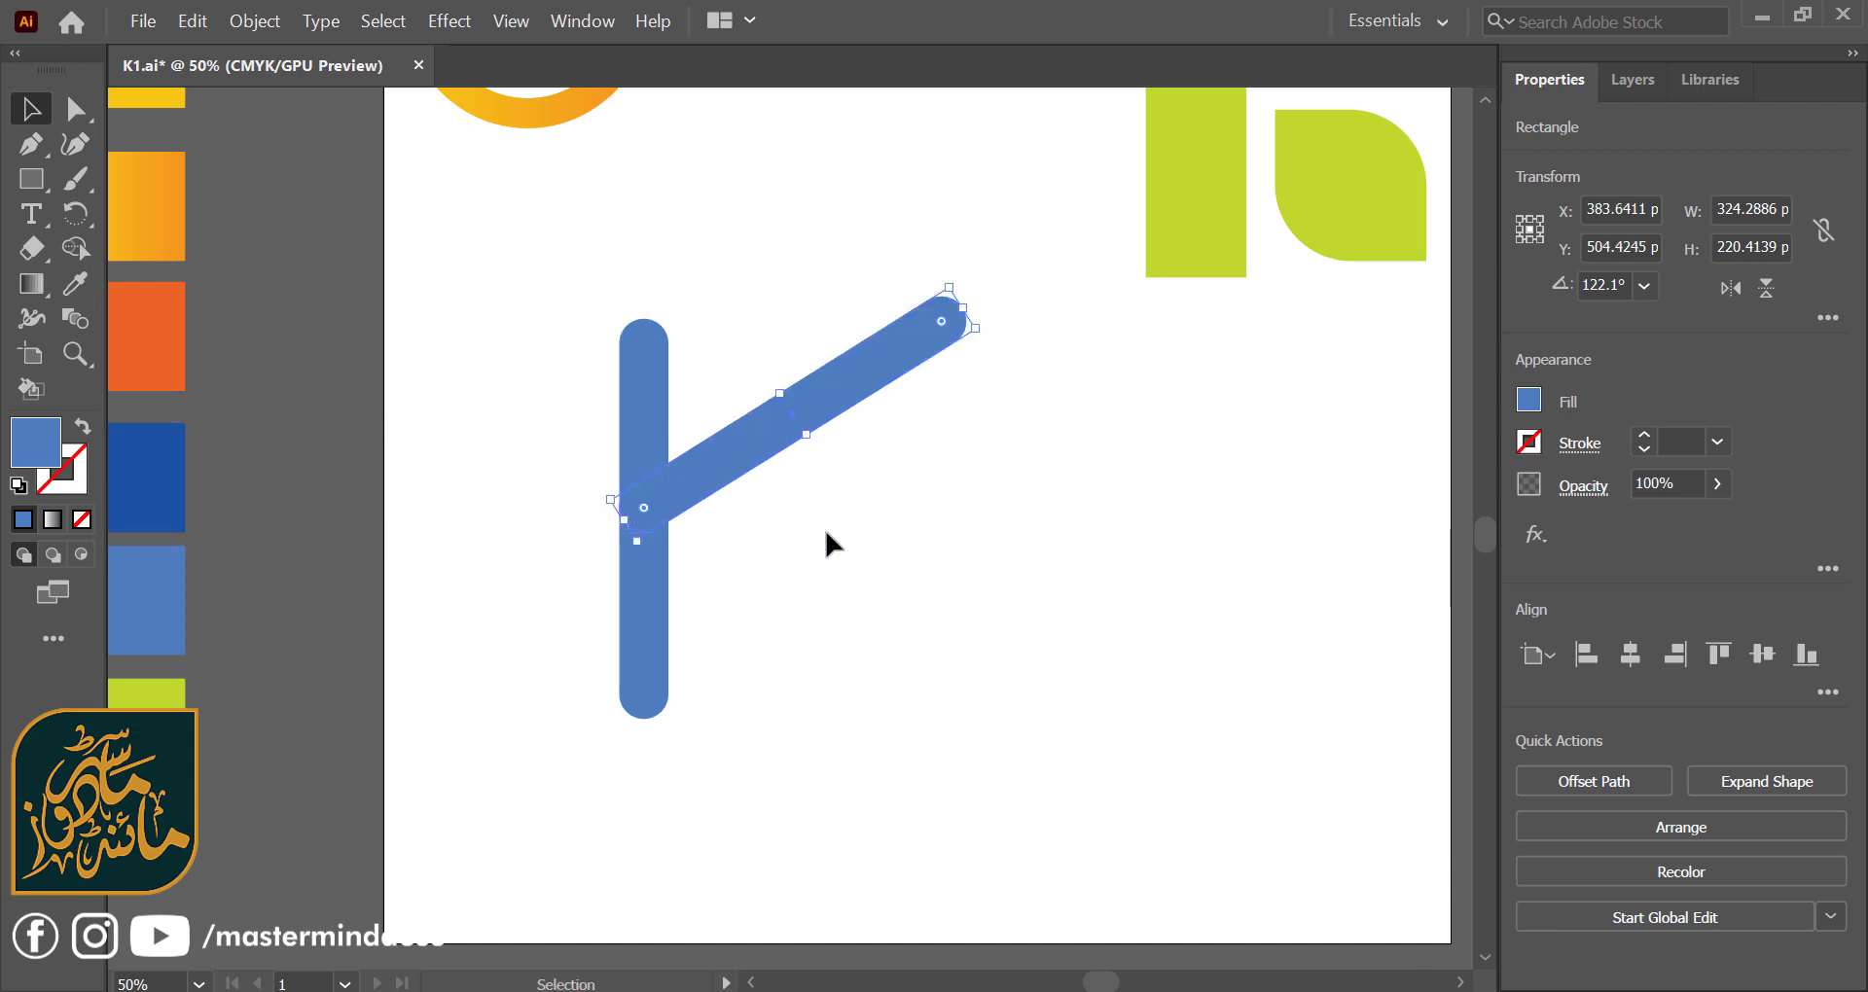
key("ctrl+z")
left_click(861, 526)
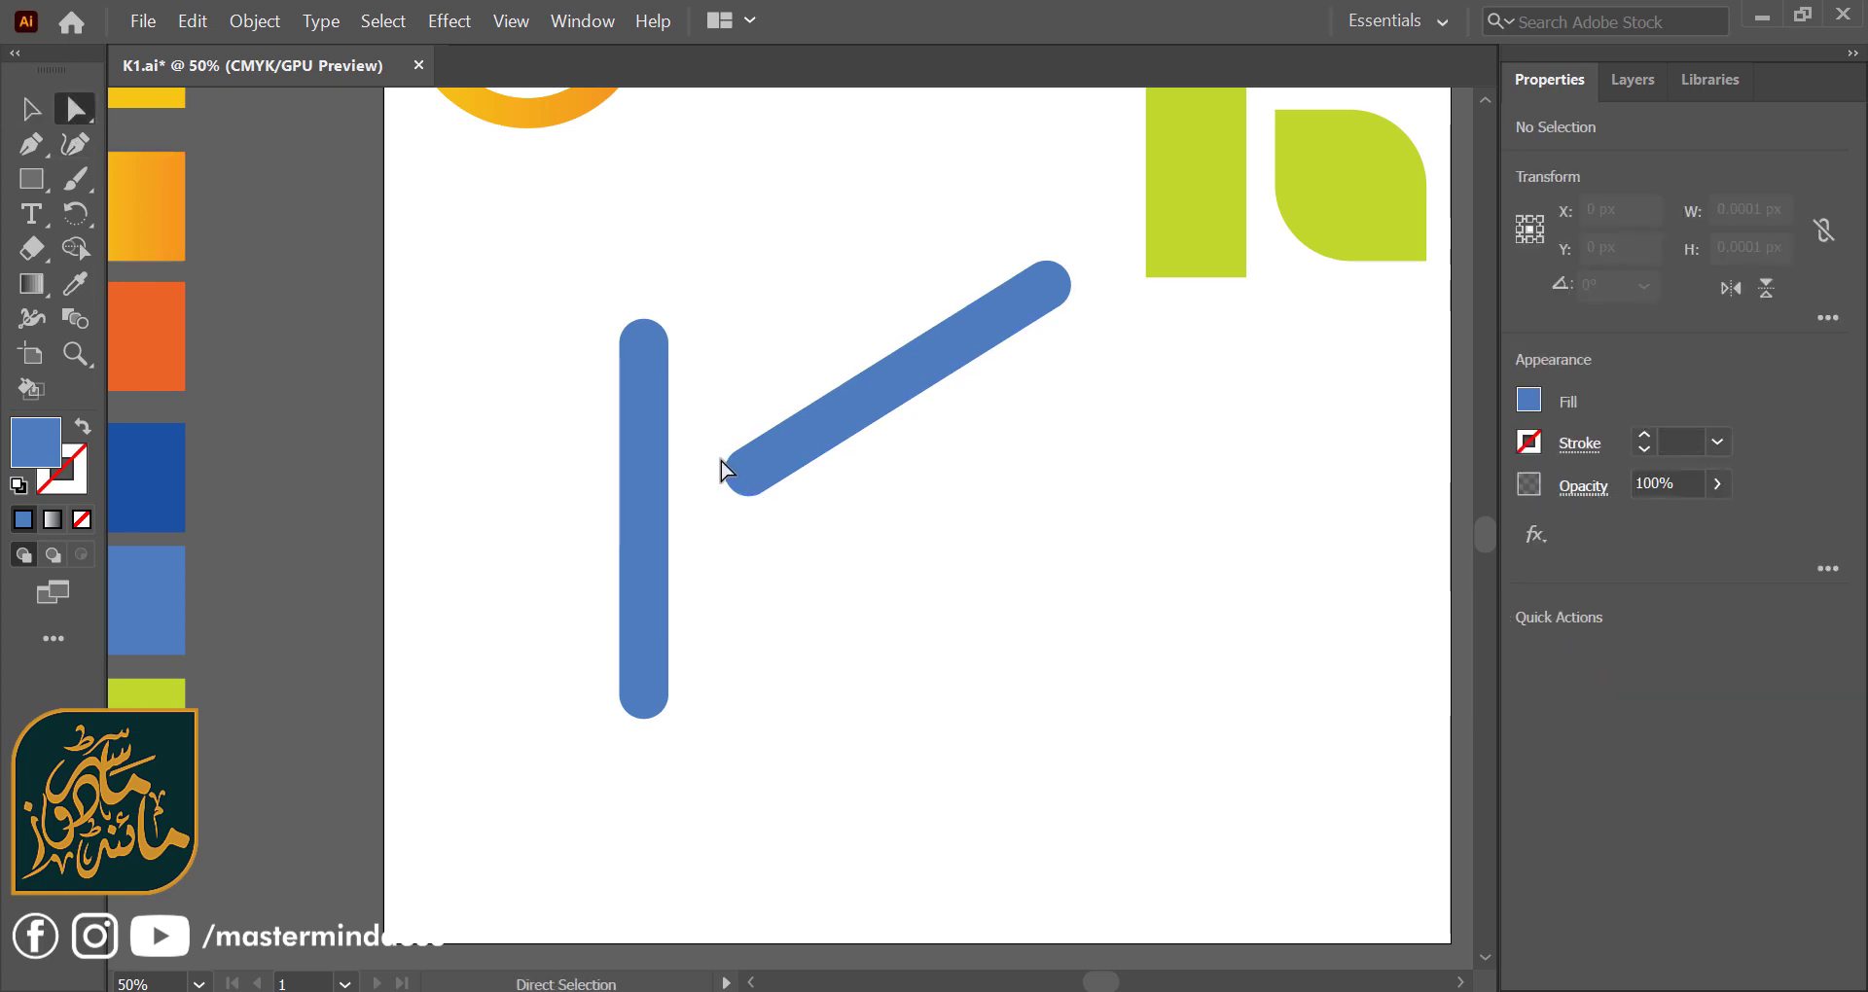
- Square the diagonal bar's lower-left end and seat it against the vertical bar
left_click(750, 473)
left_click_drag(750, 476, 639, 626)
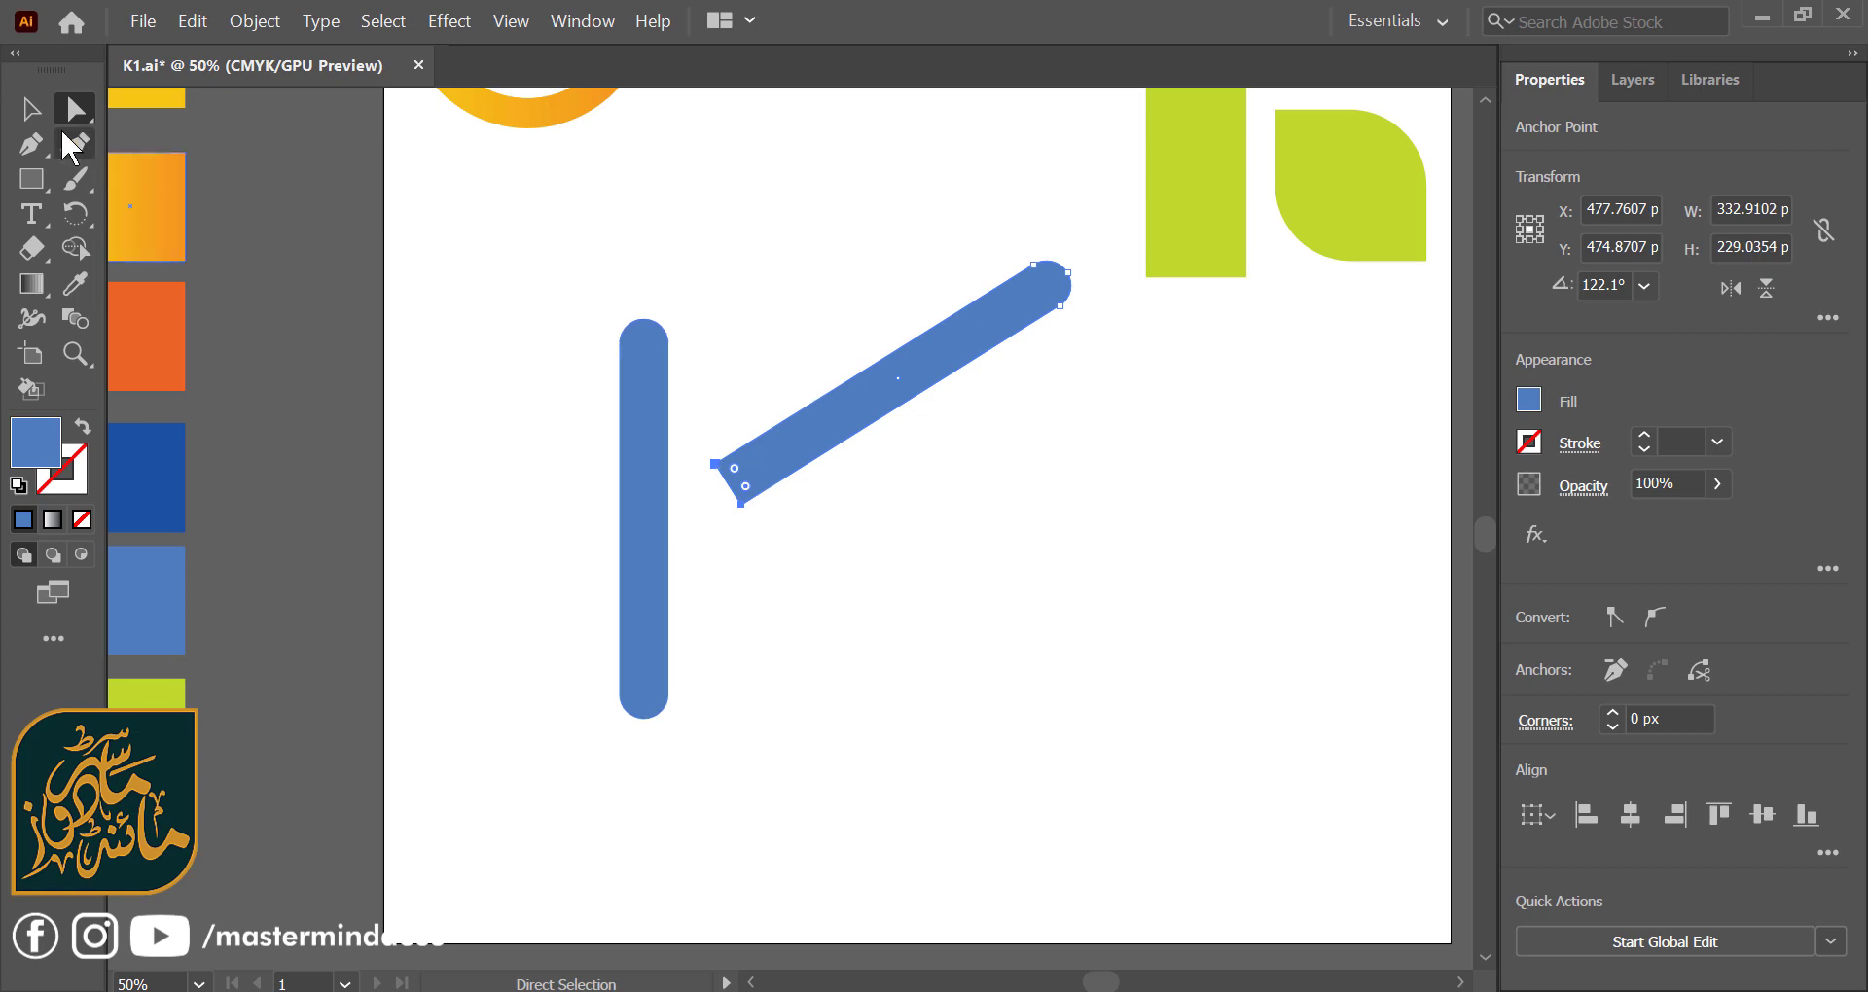
left_click(31, 109)
left_click(921, 264)
left_click_drag(910, 372, 830, 366)
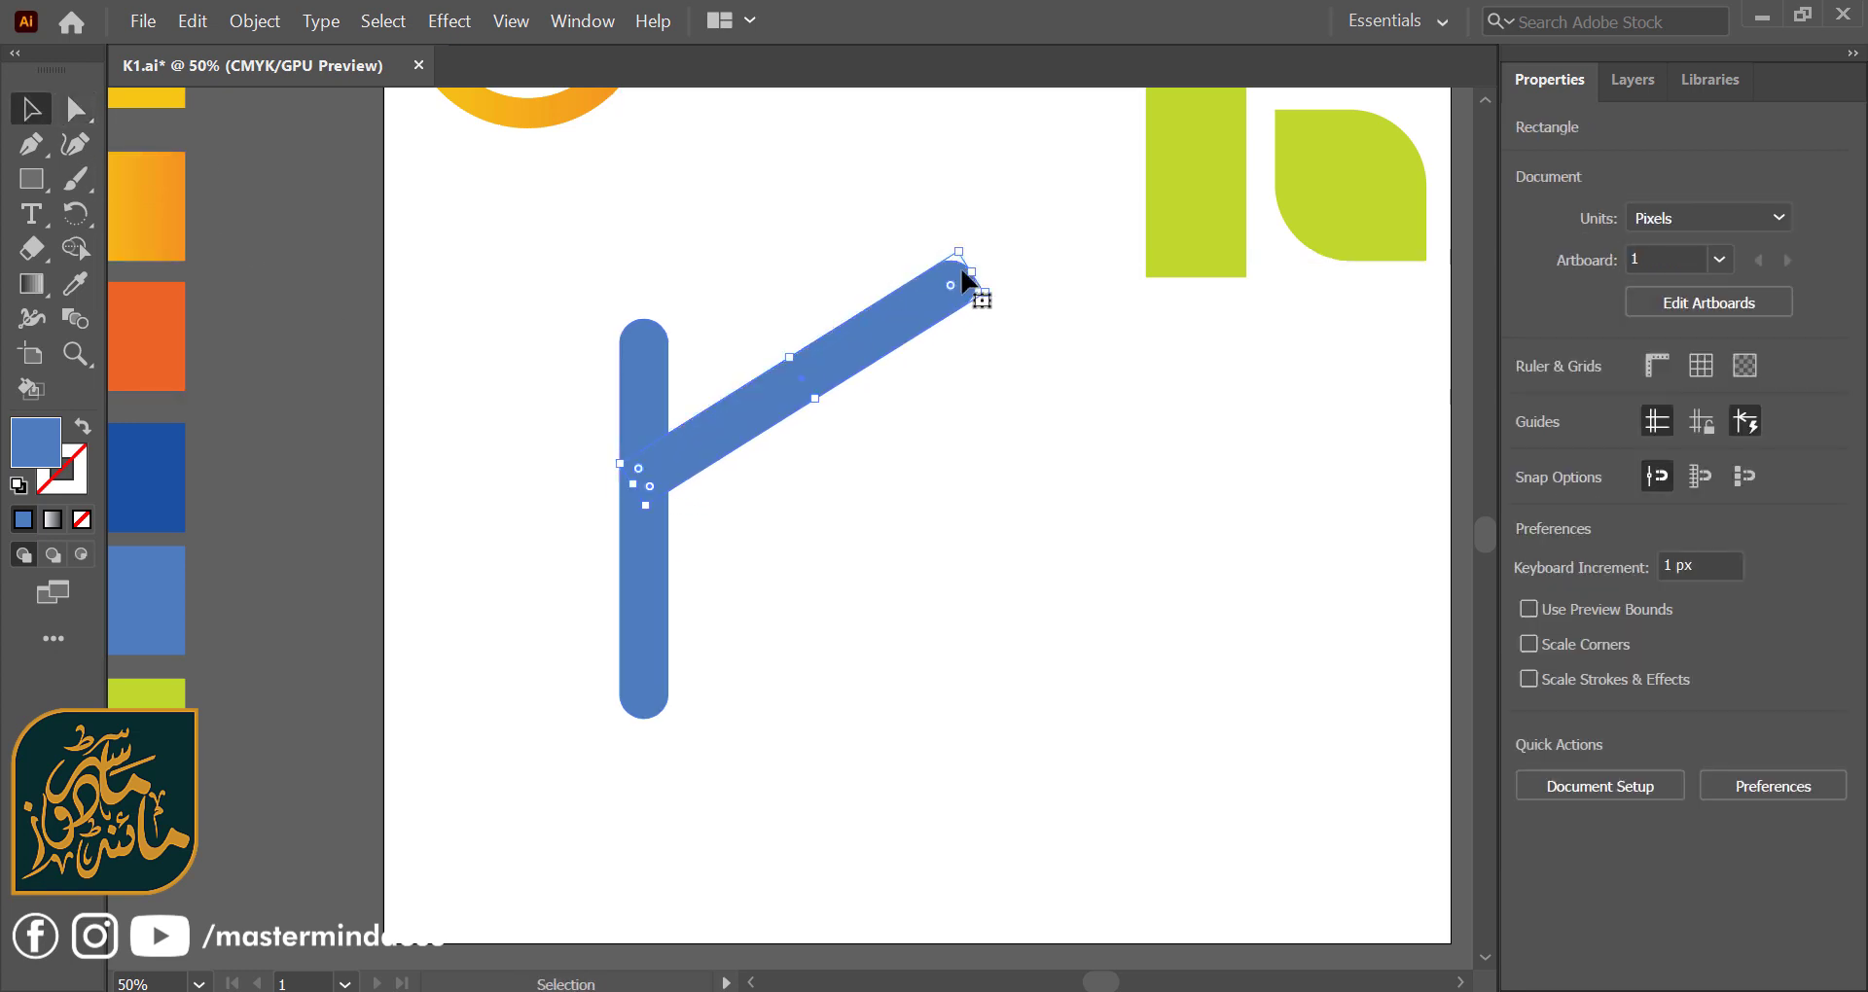
left_click(973, 275)
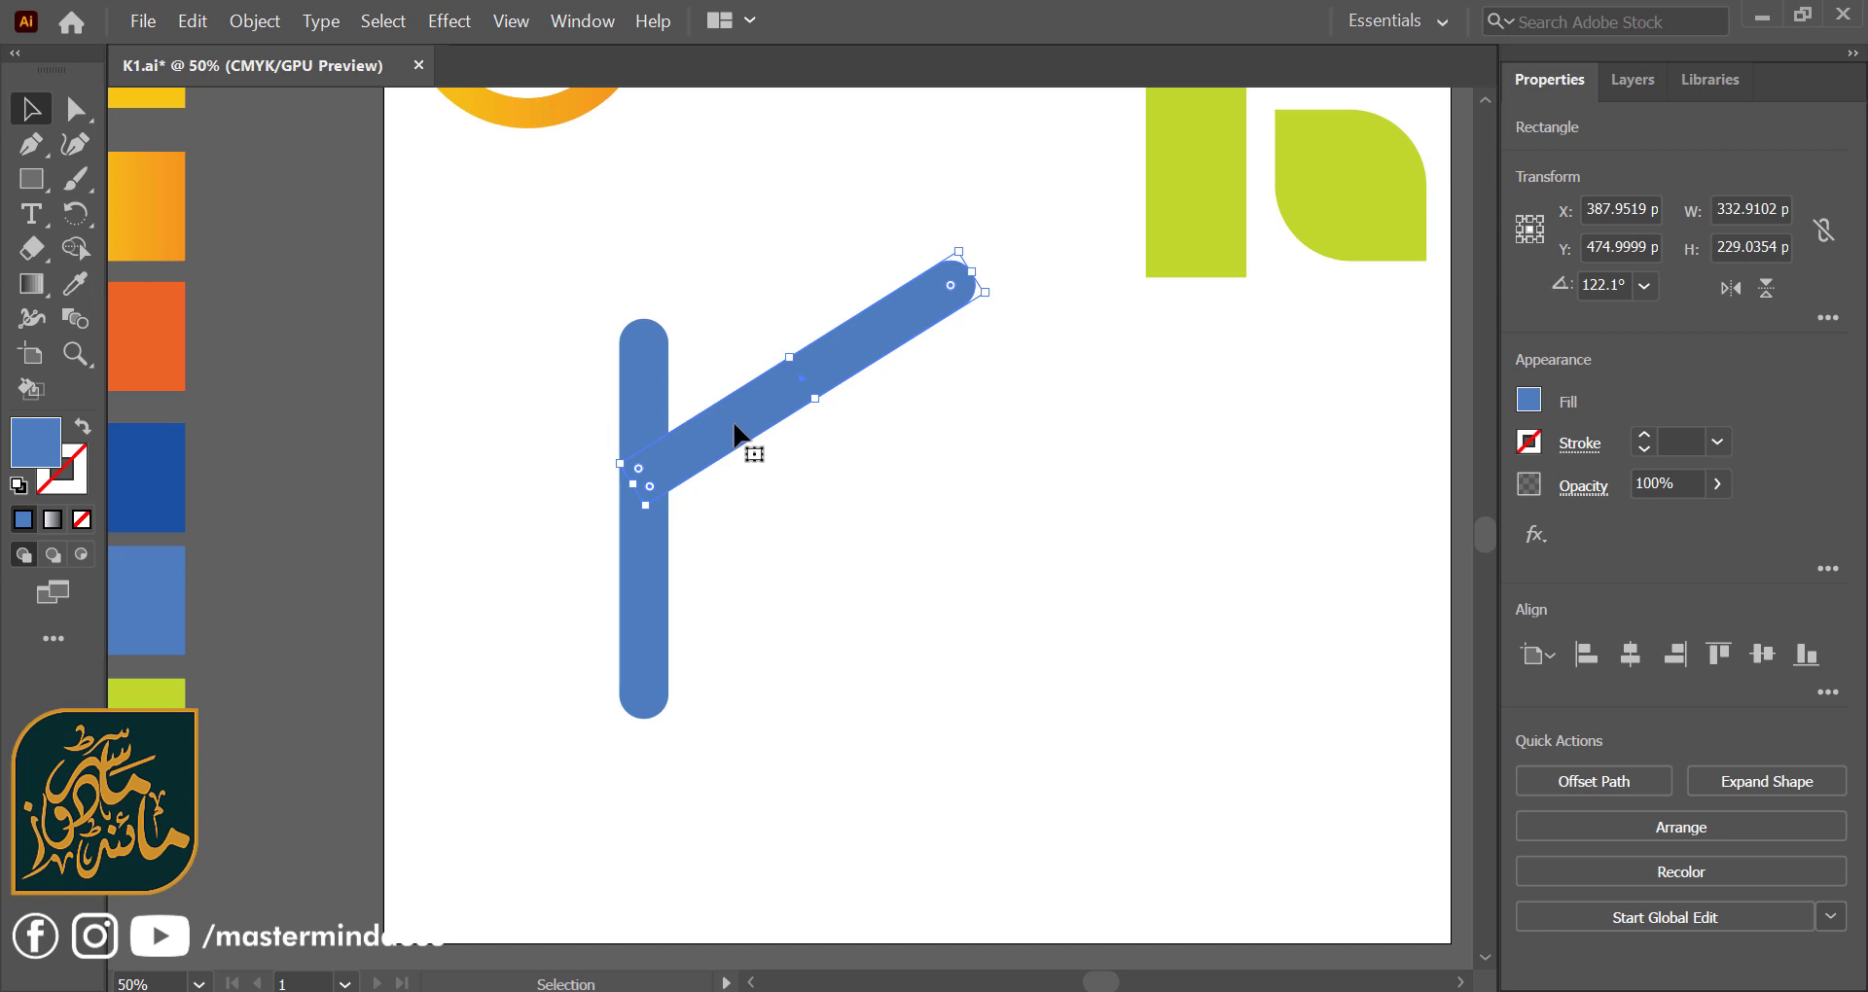
left_click_drag(735, 428, 846, 471)
left_click(854, 564)
- Move the diagonal bar down and shorten it from its lower-left end
scroll(855, 564, "up", 4)
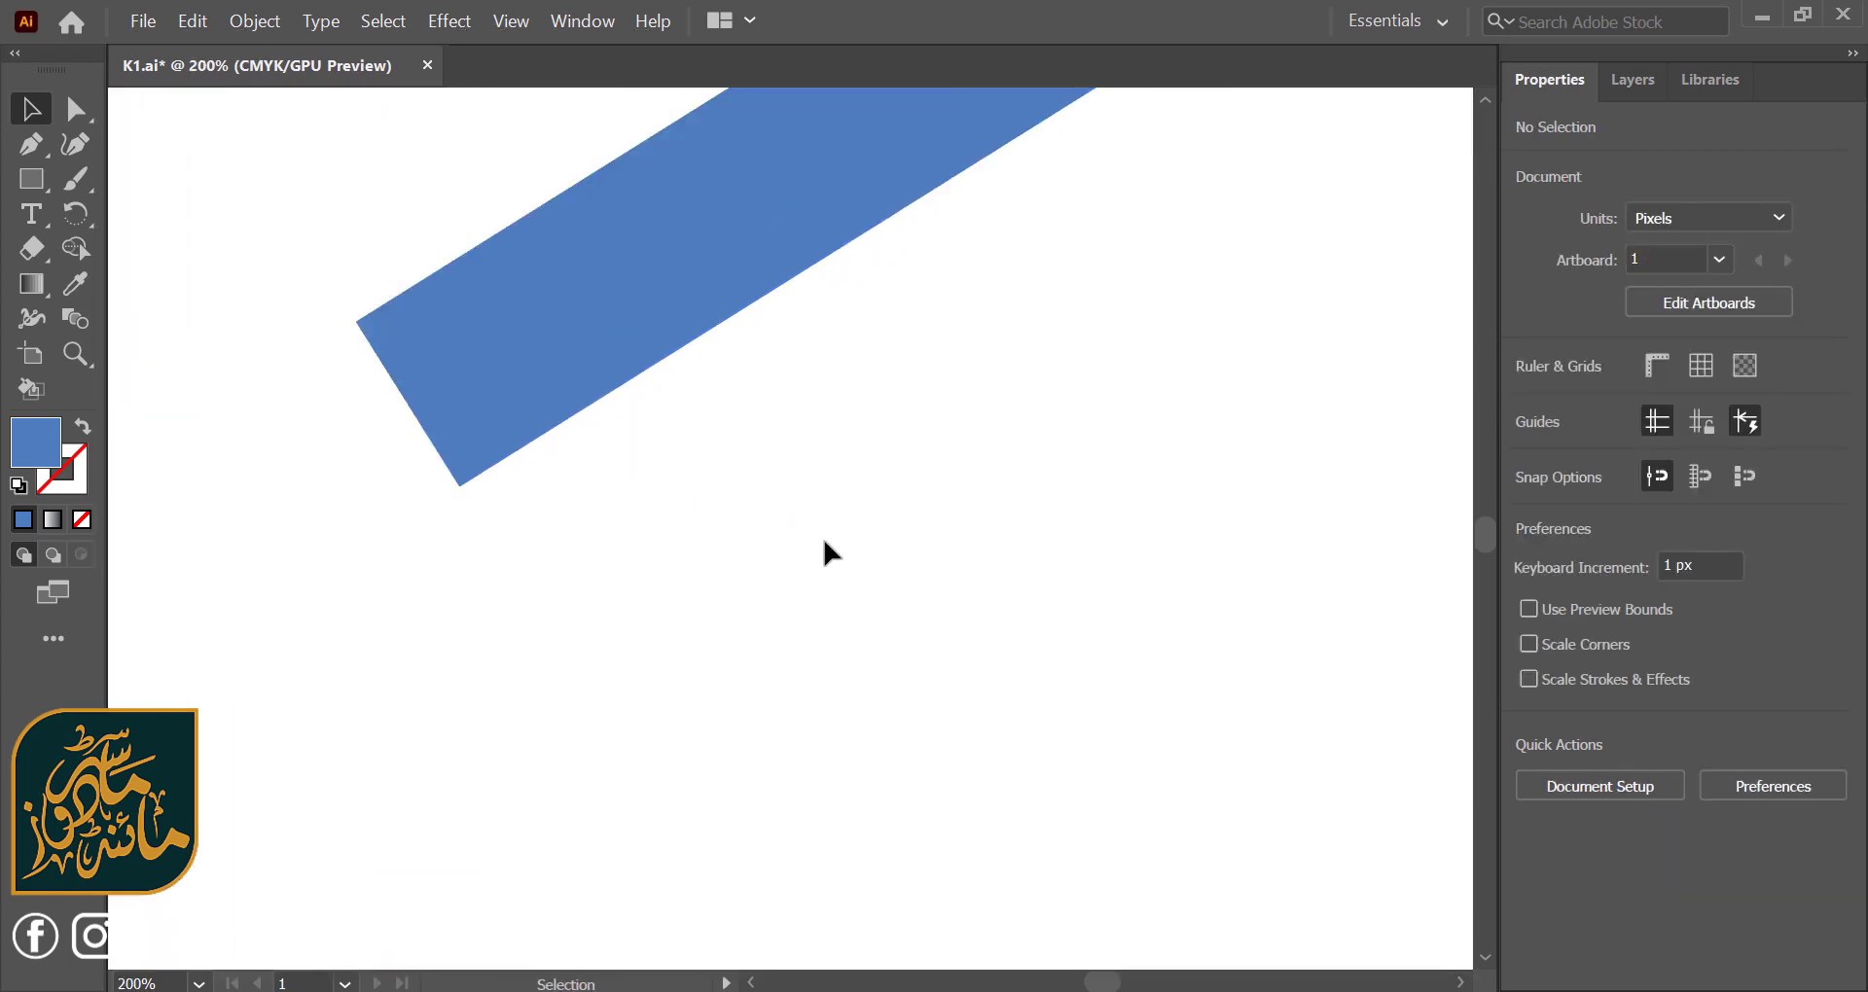
left_click(609, 367)
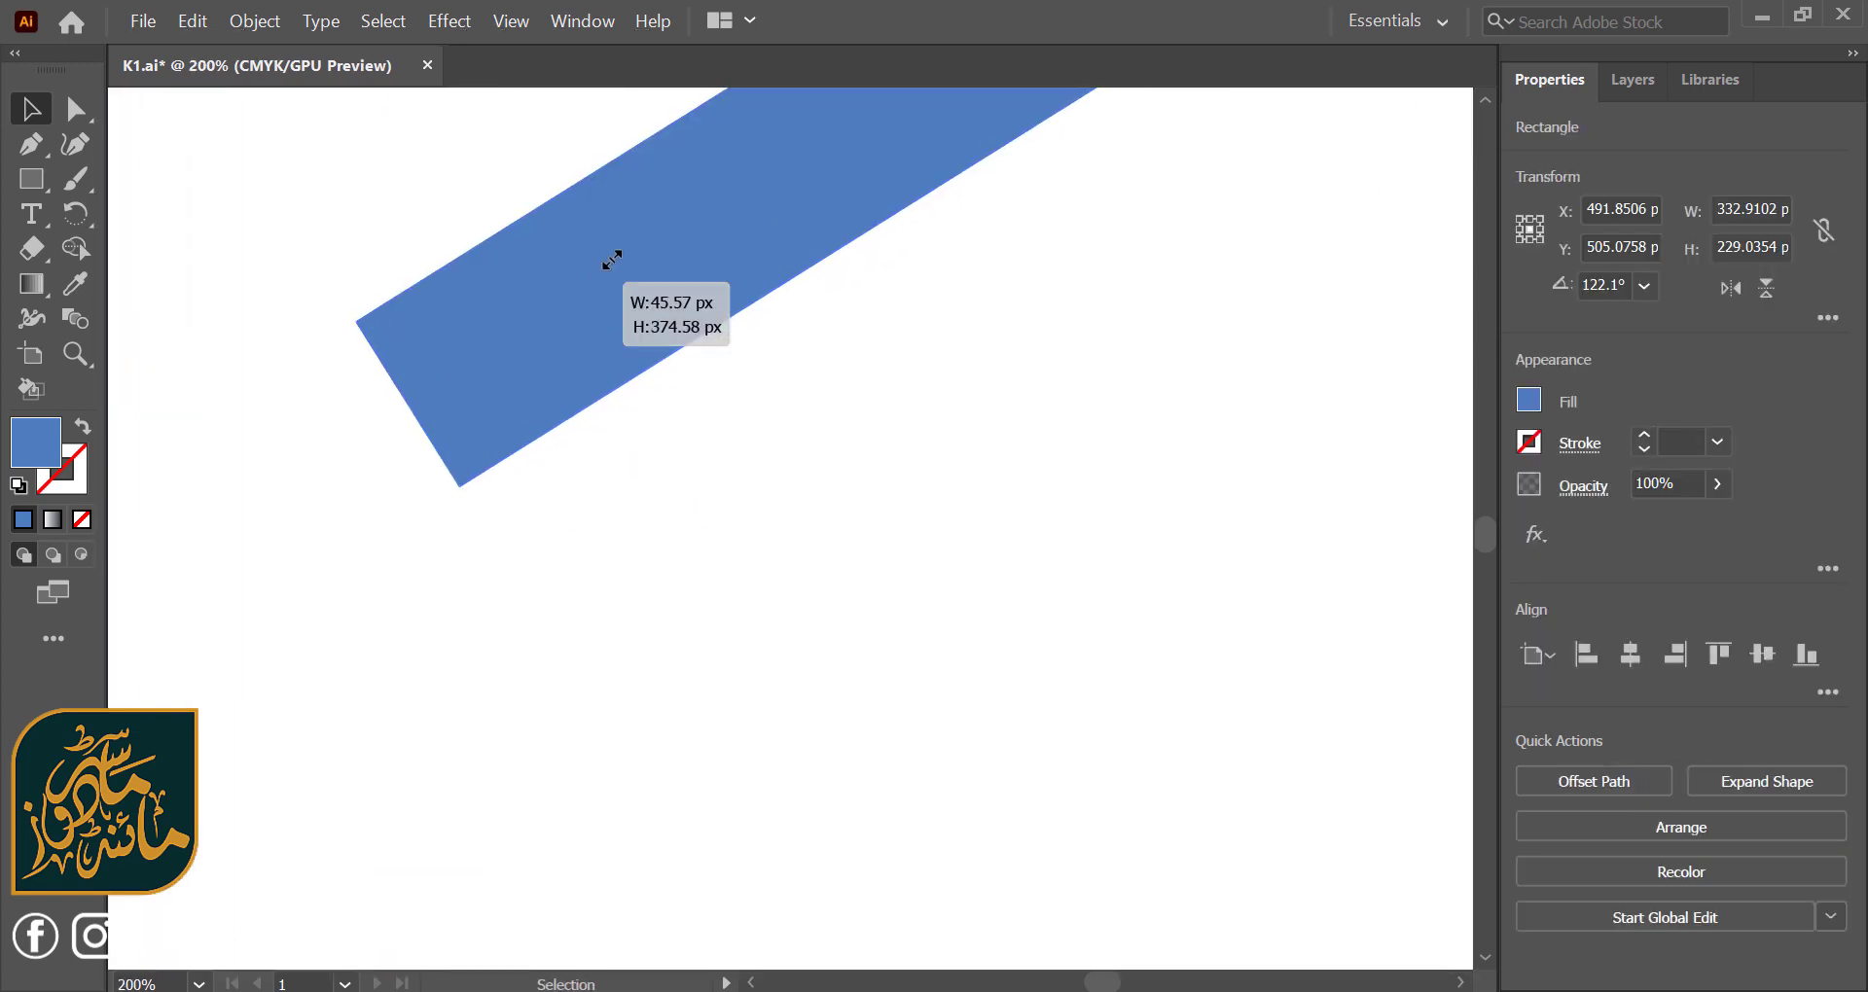
scroll(652, 226, "down", 2)
scroll(652, 226, "up", 3)
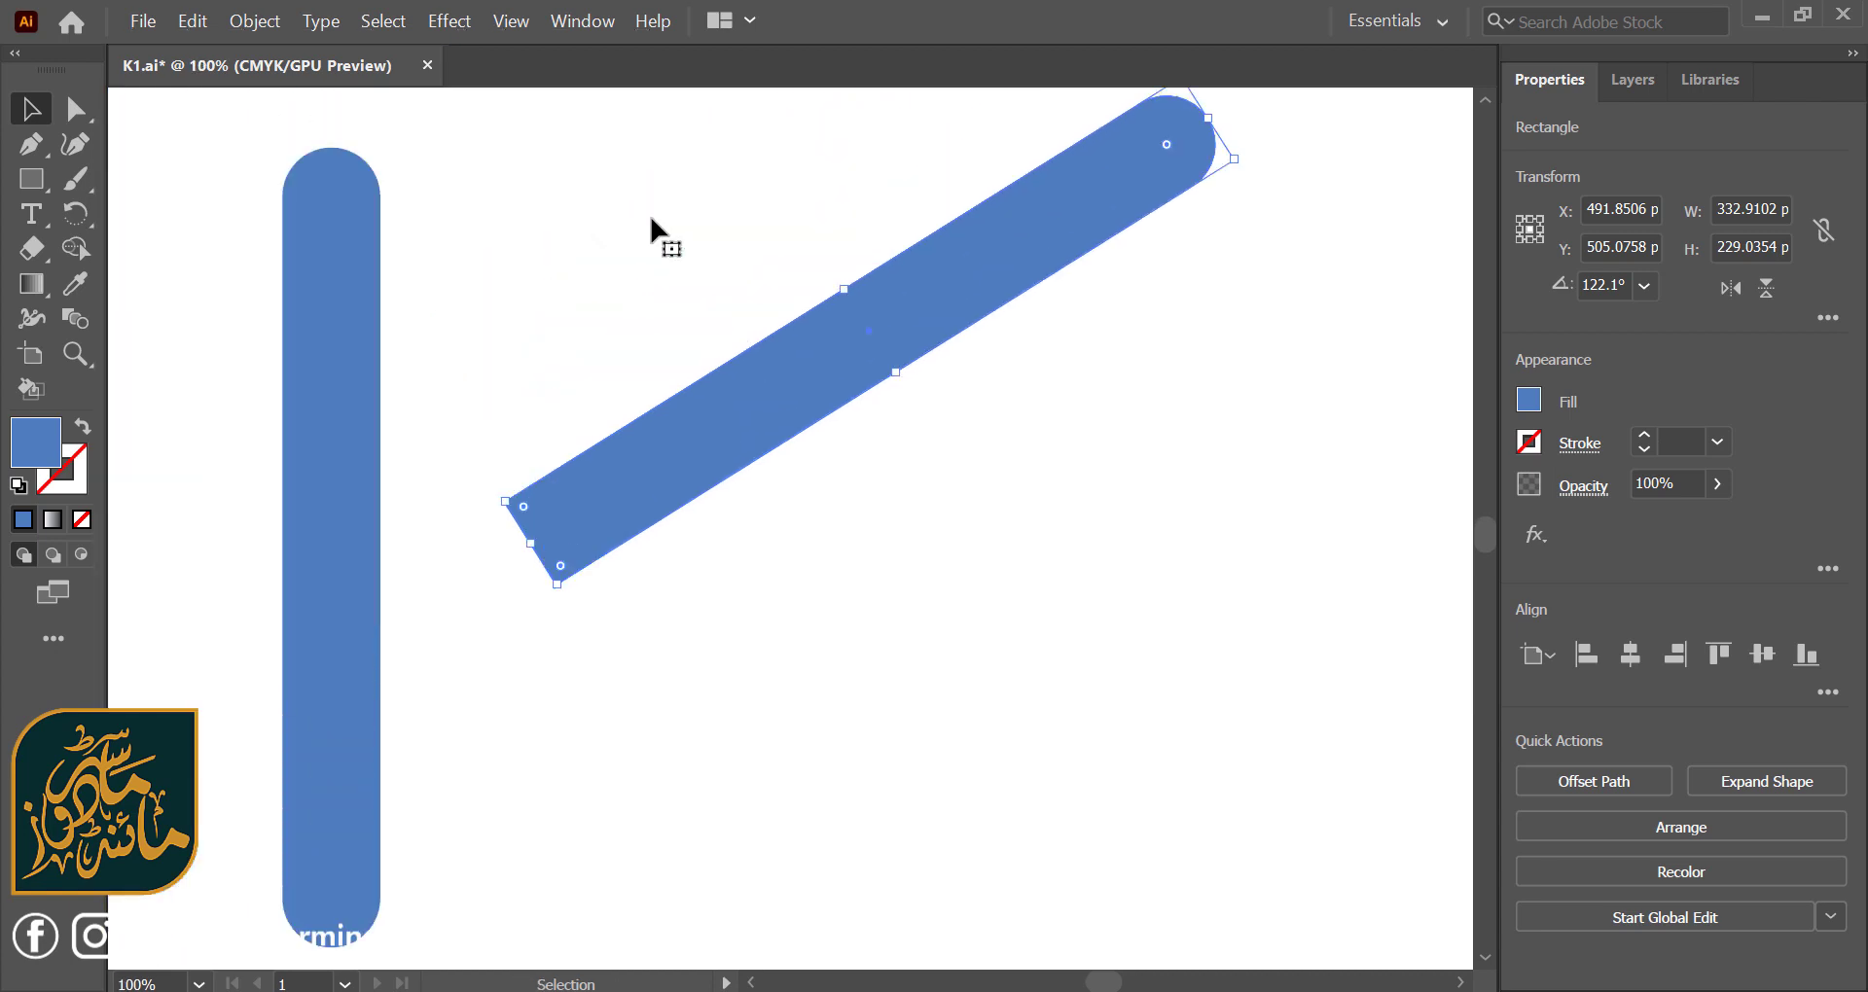
left_click_drag(1103, 171, 1097, 244)
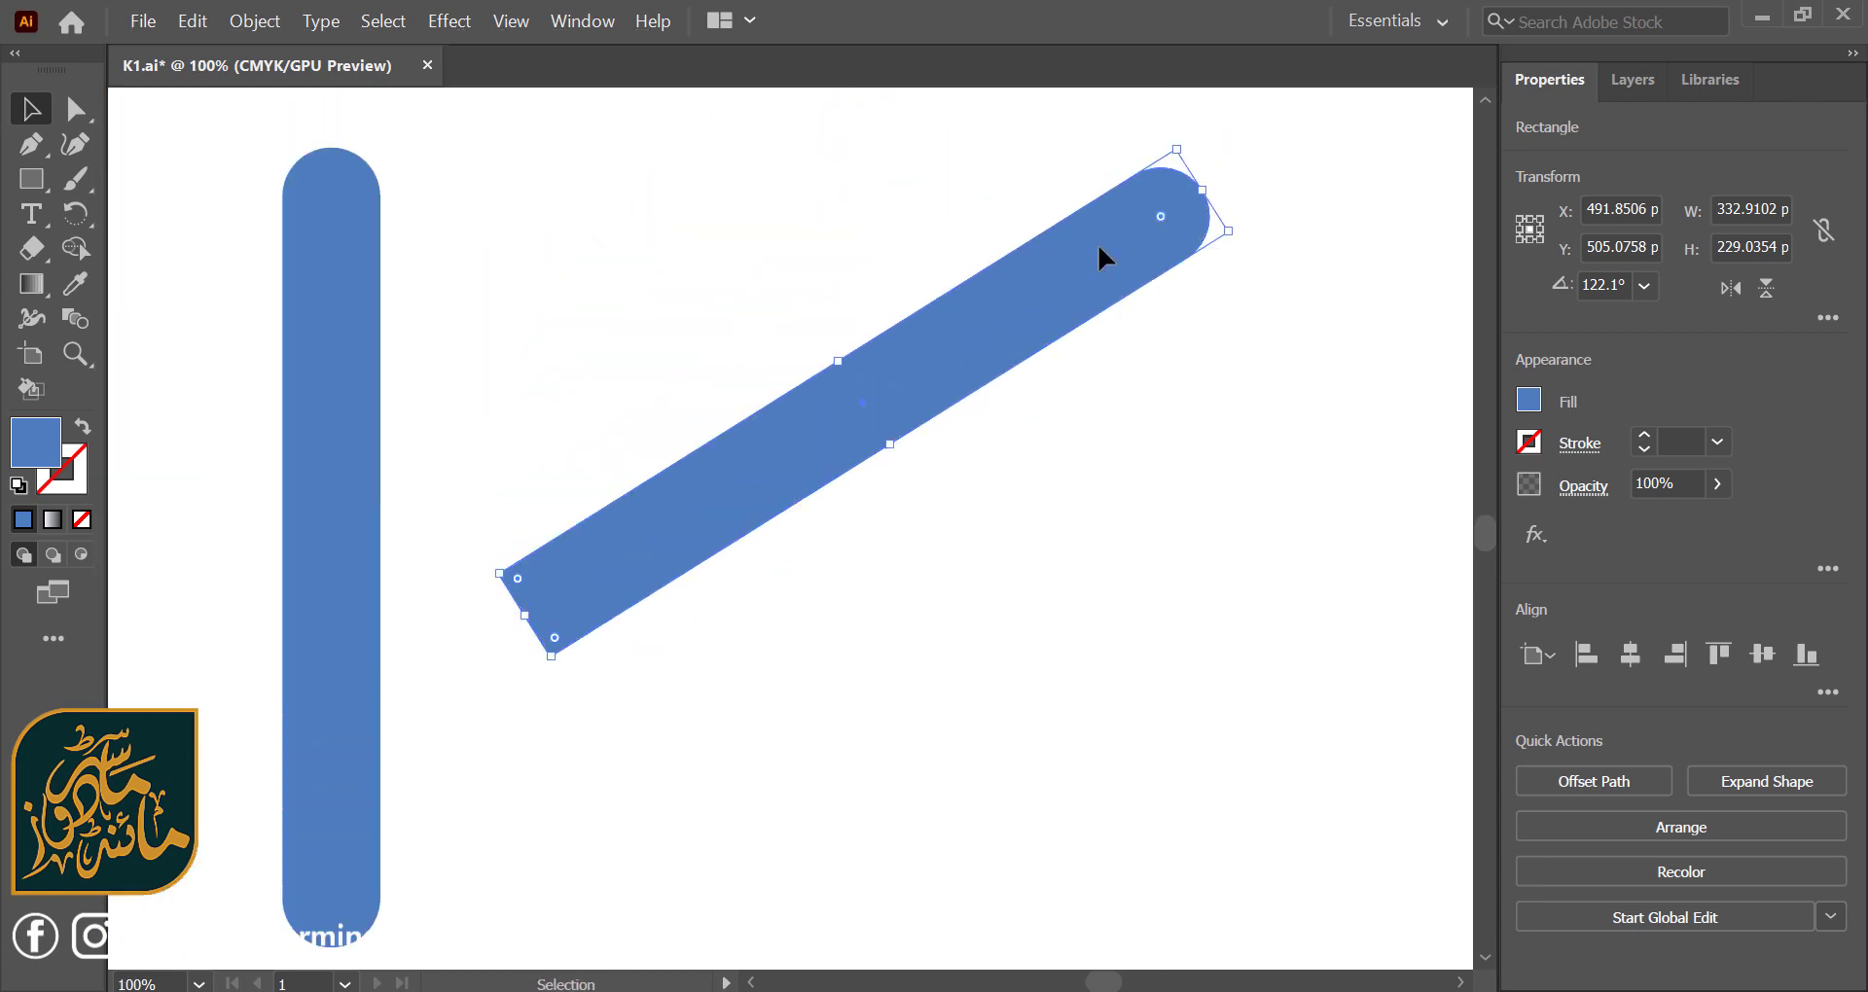
left_click_drag(523, 622, 646, 528)
left_click_drag(1160, 216, 1353, 107)
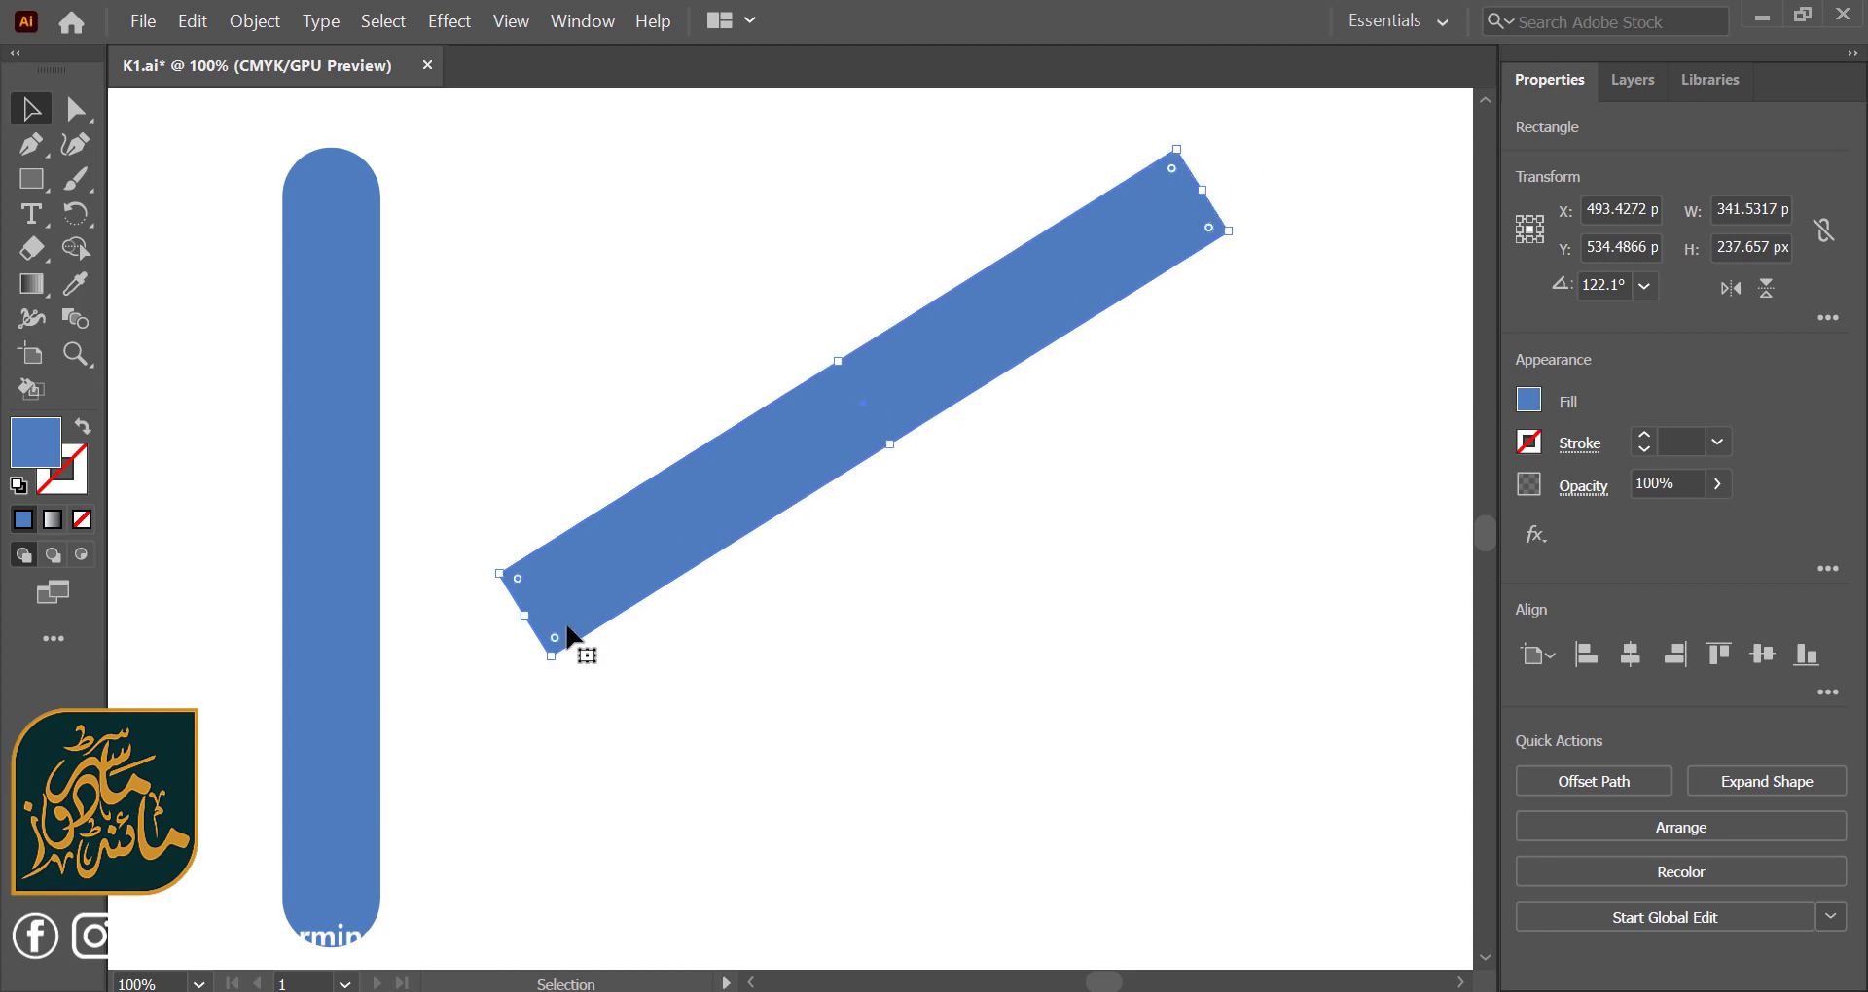
left_click_drag(526, 628, 682, 518)
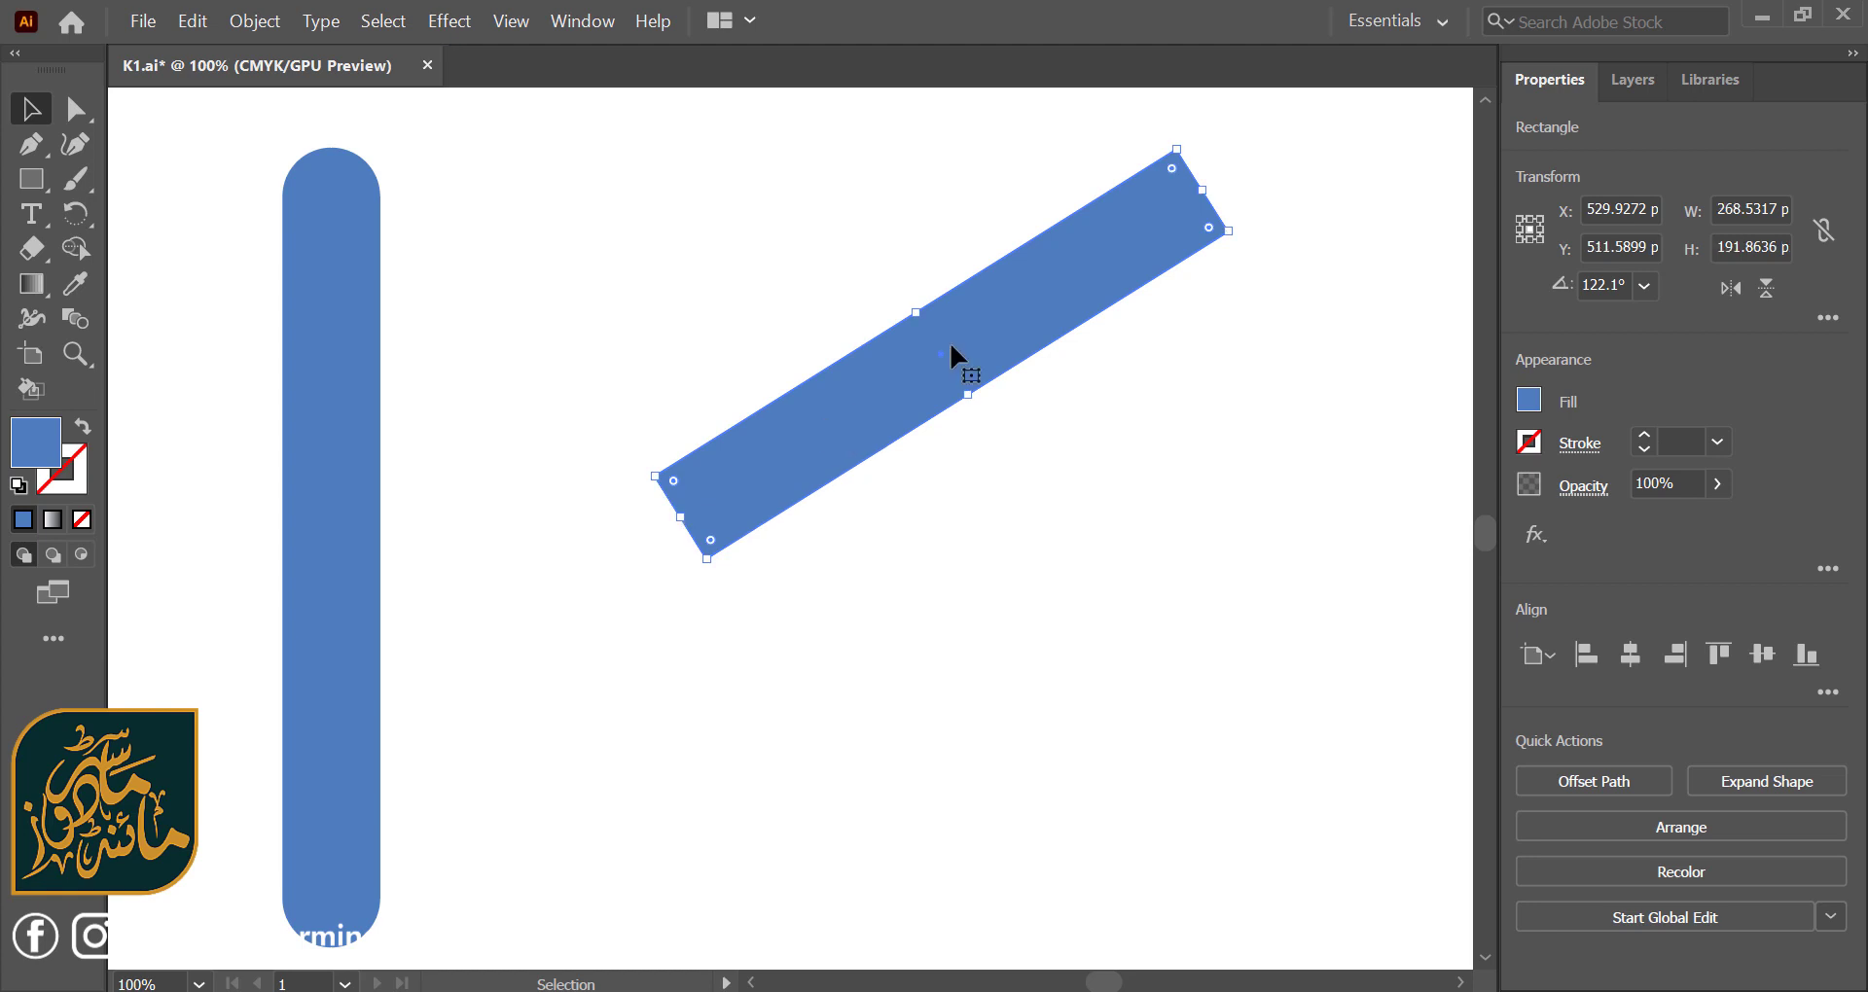
- Round the diagonal bar's upper-right corners to 22.78 px
left_click(76, 108)
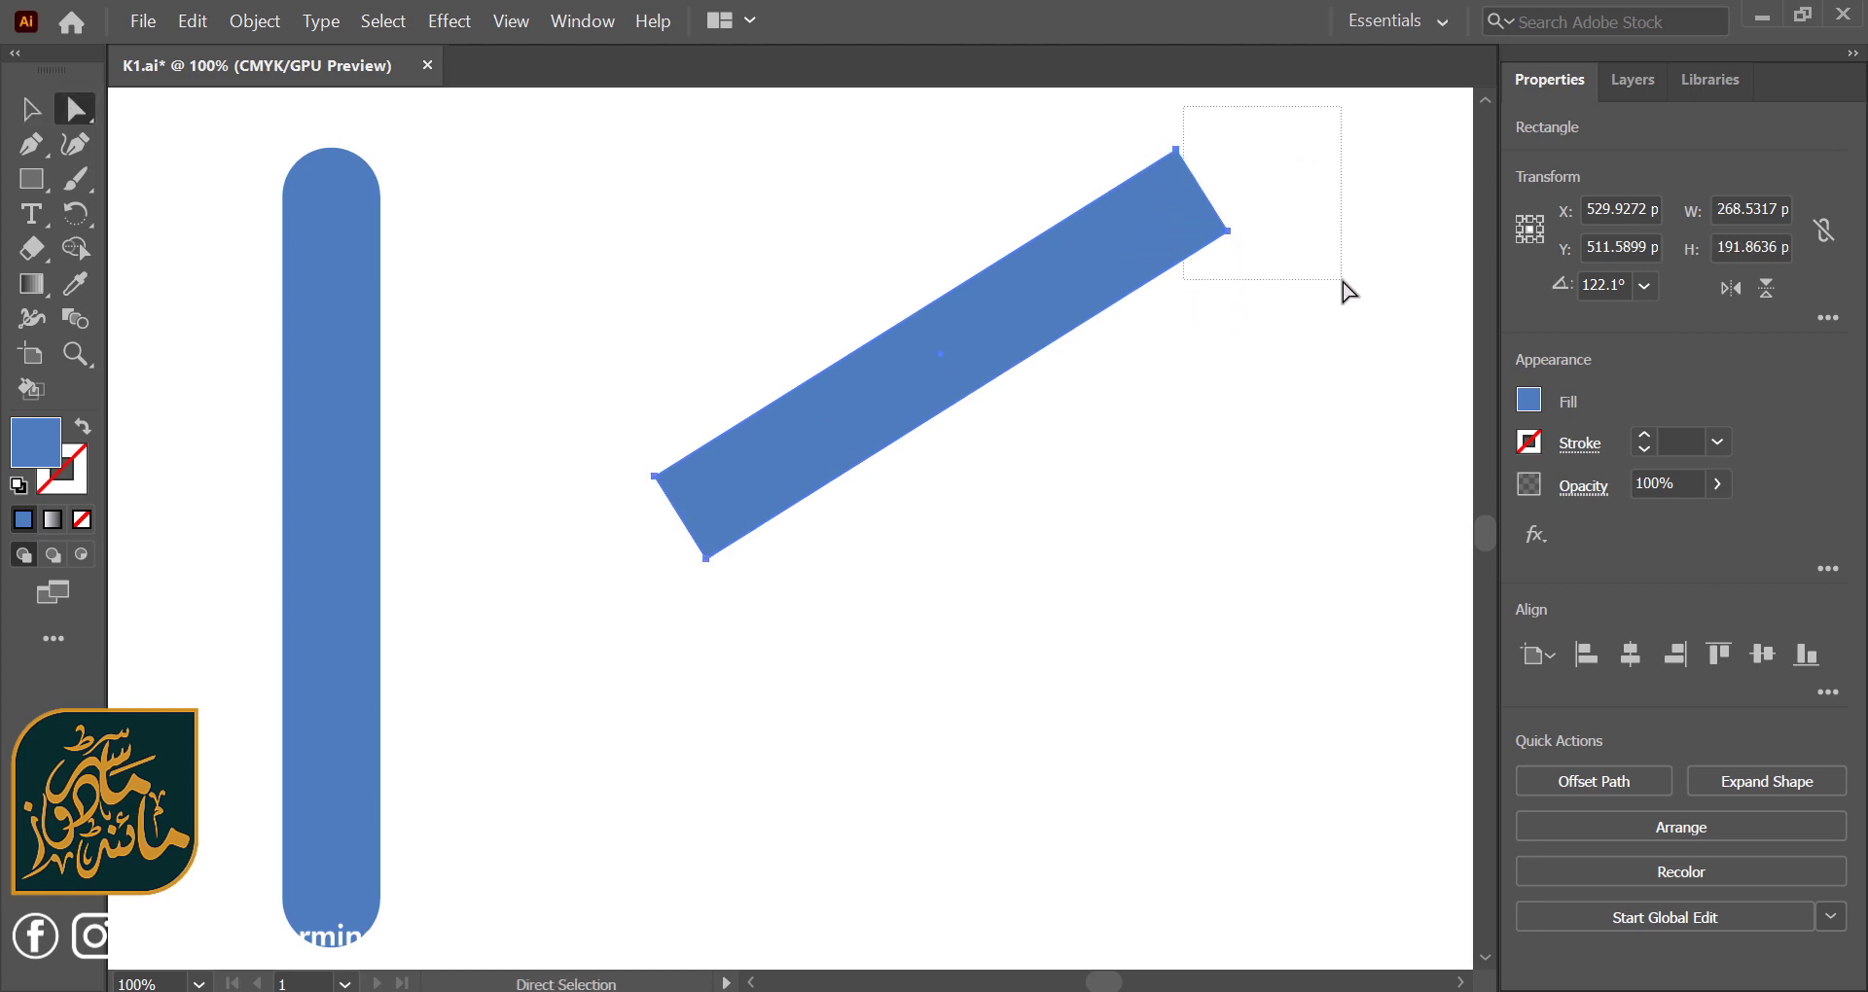
left_click_drag(1202, 329, 1343, 292)
left_click_drag(1290, 226, 1328, 284)
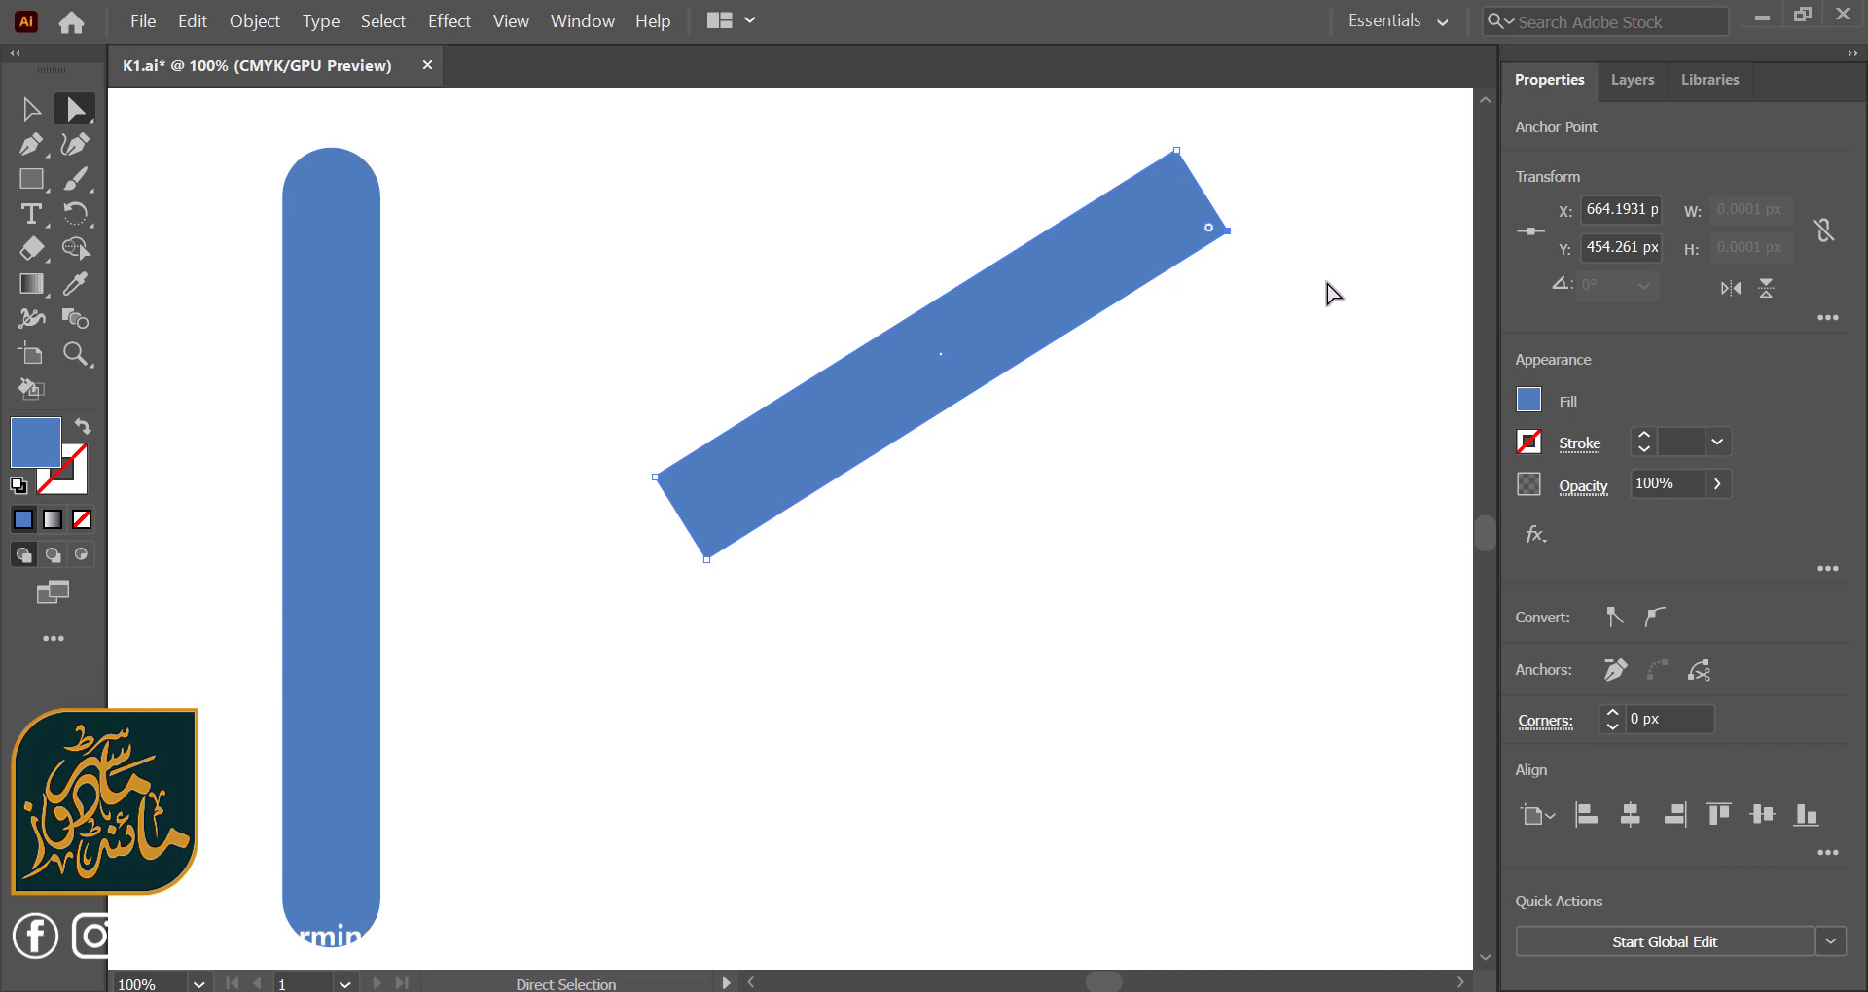
left_click_drag(1144, 120, 1372, 350)
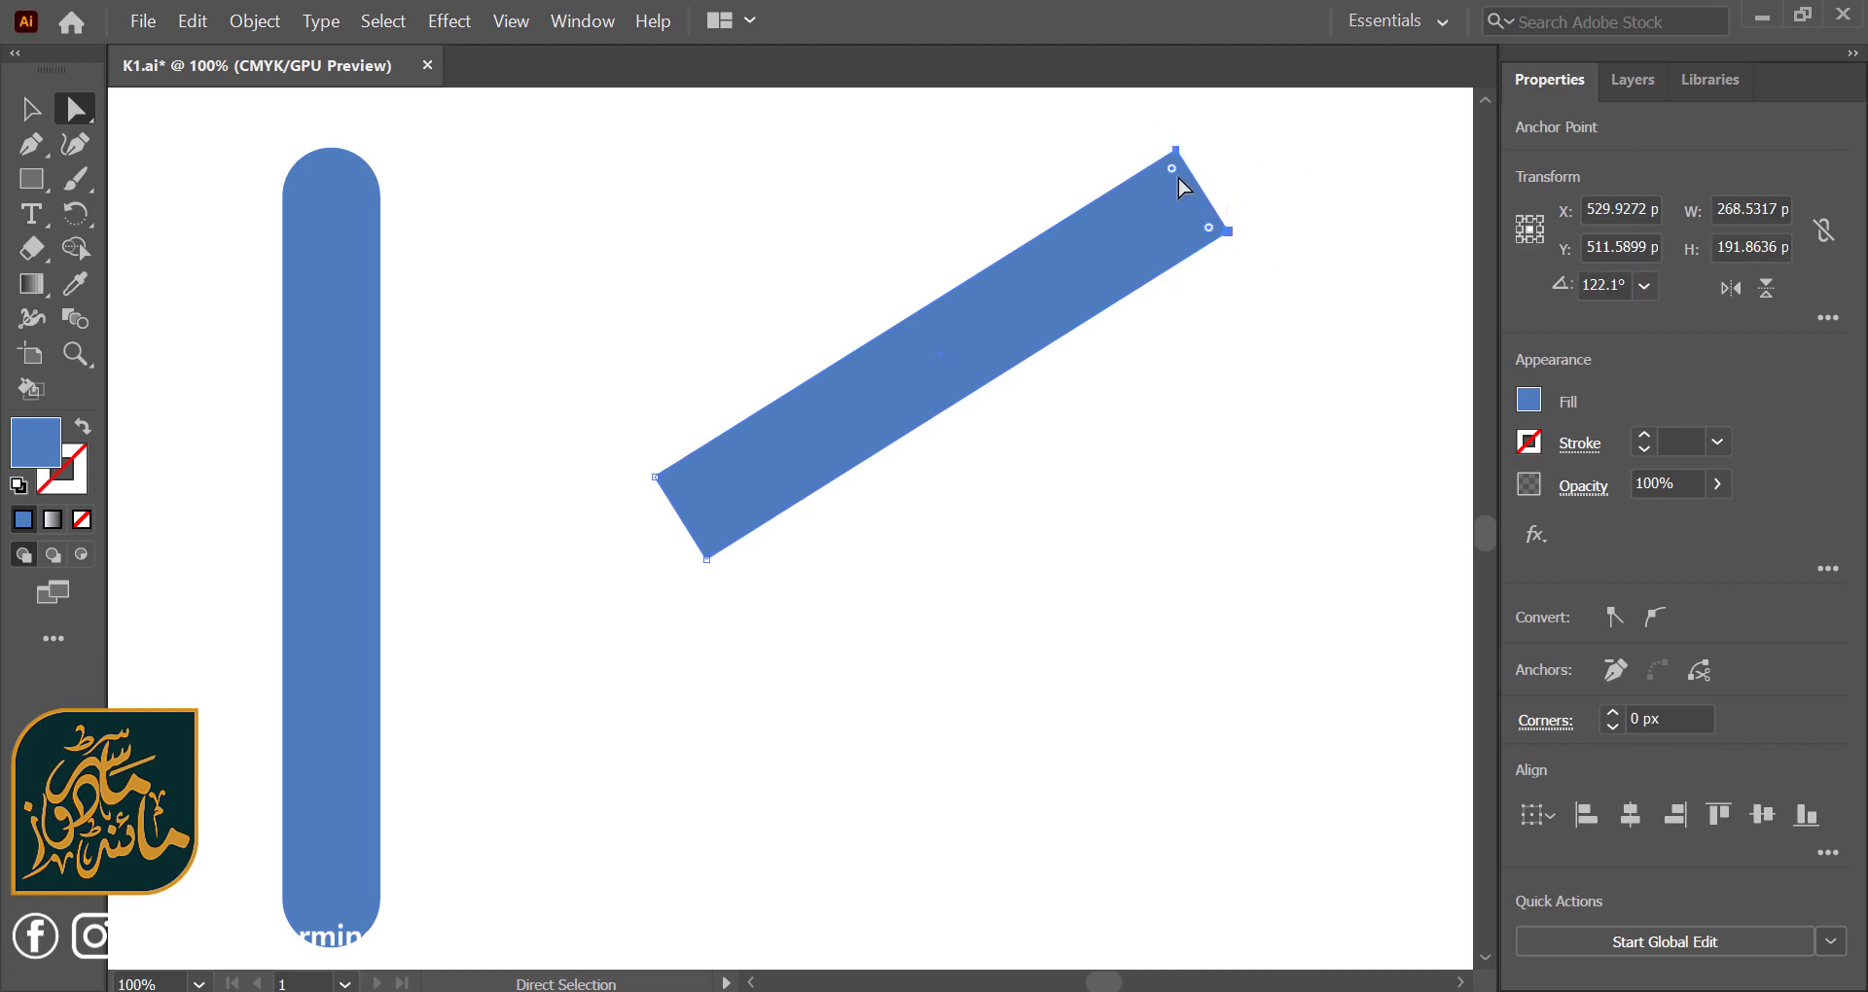
left_click_drag(1173, 170, 1058, 334)
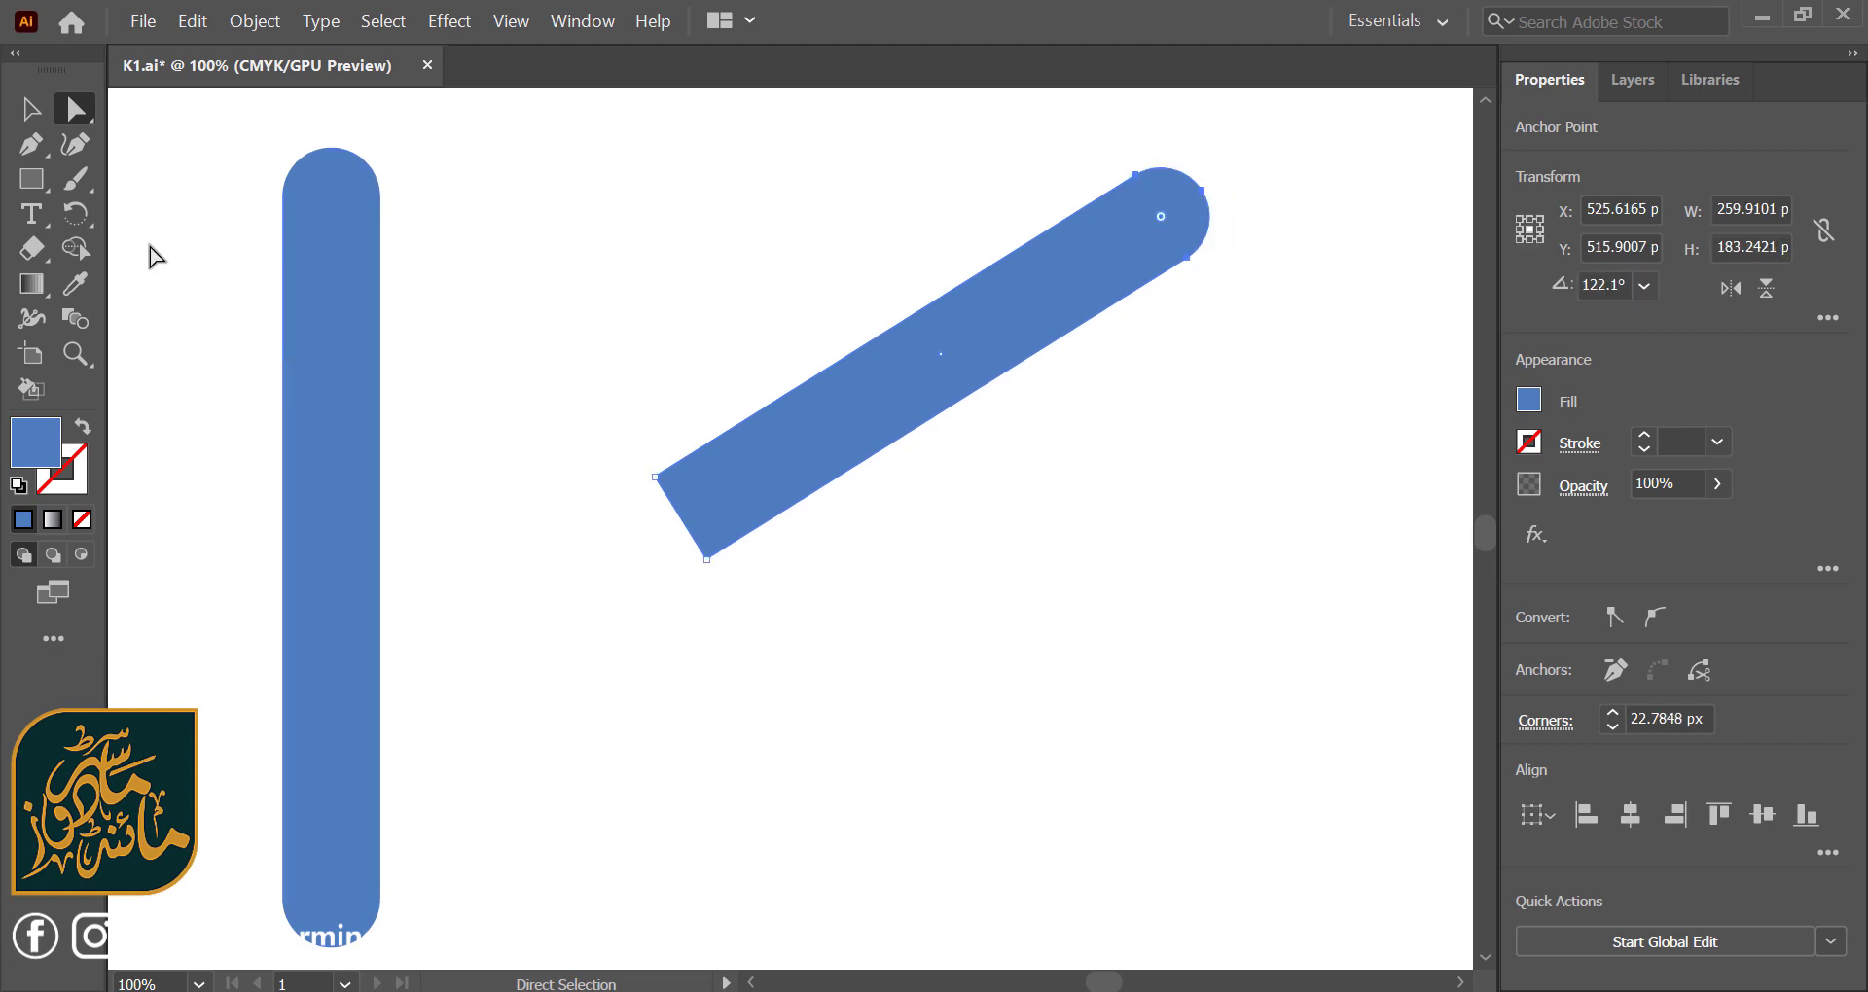
- Join the diagonal bar to the stem's side and rotate it slightly flatter
key("v")
mouse_move(899, 354)
left_mouse_down()
mouse_move(625, 405)
mouse_move(572, 388)
left_mouse_up()
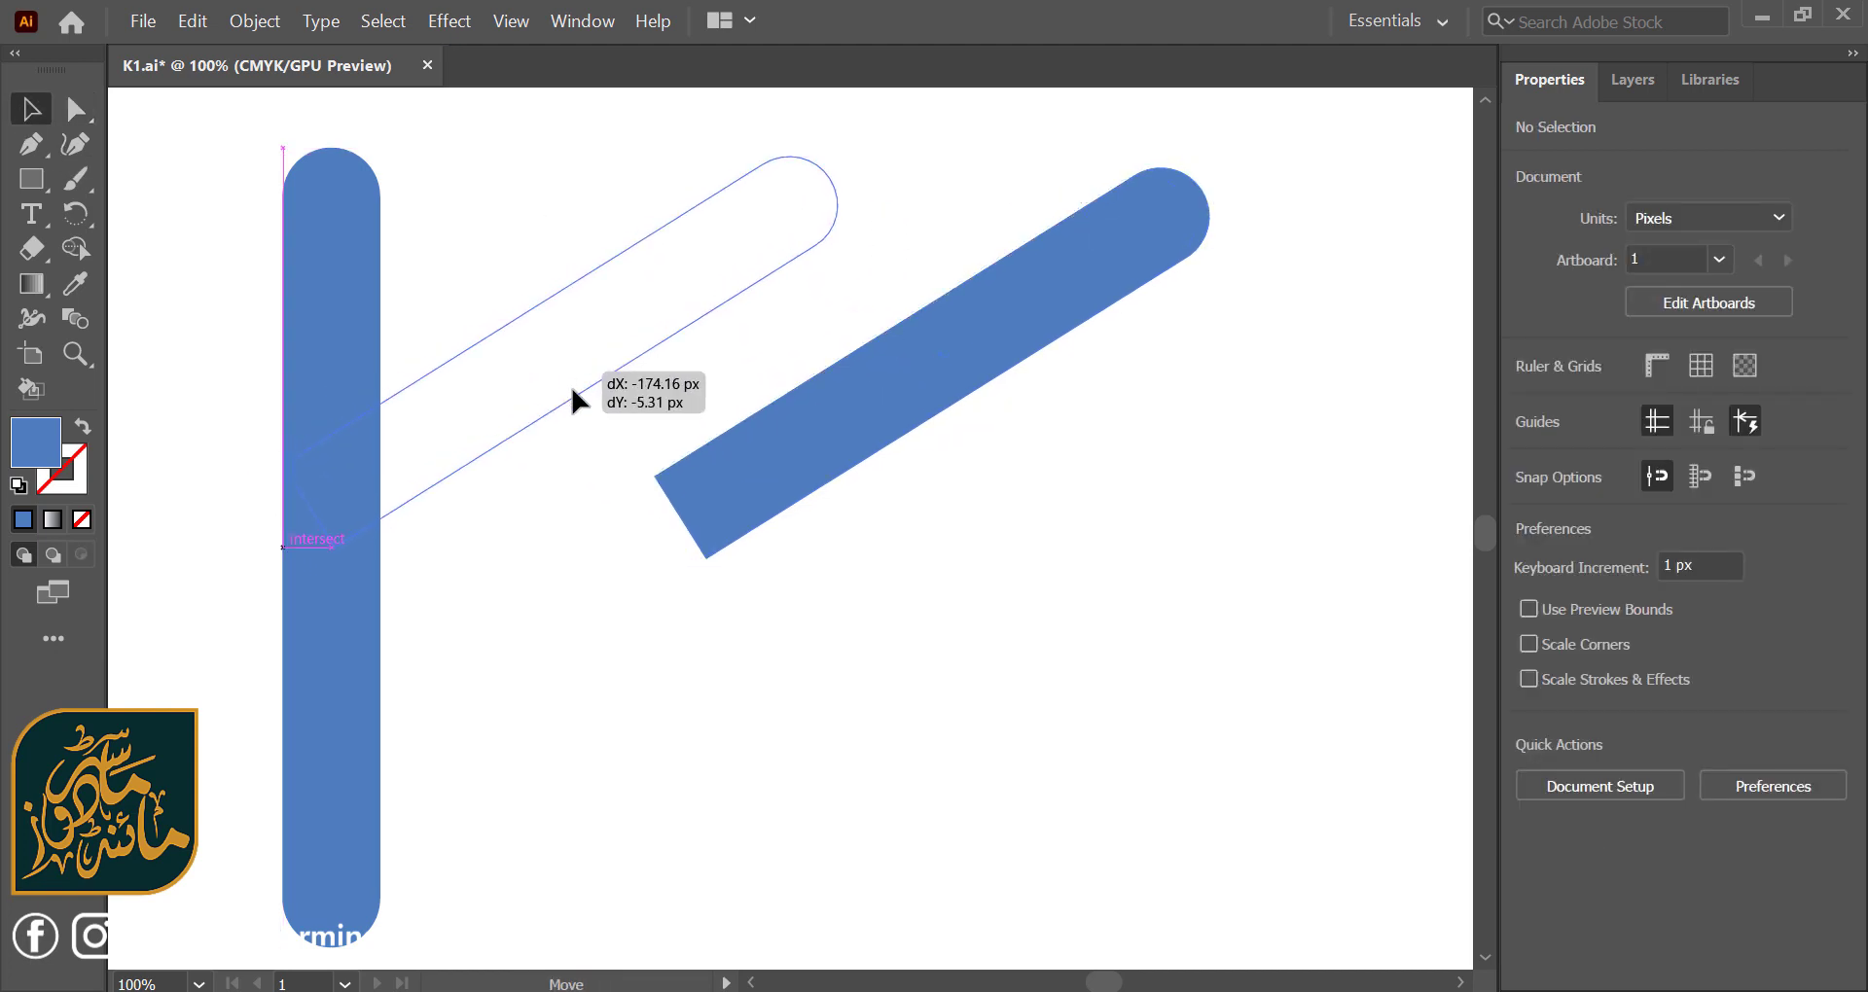
left_click_drag(572, 394, 563, 413)
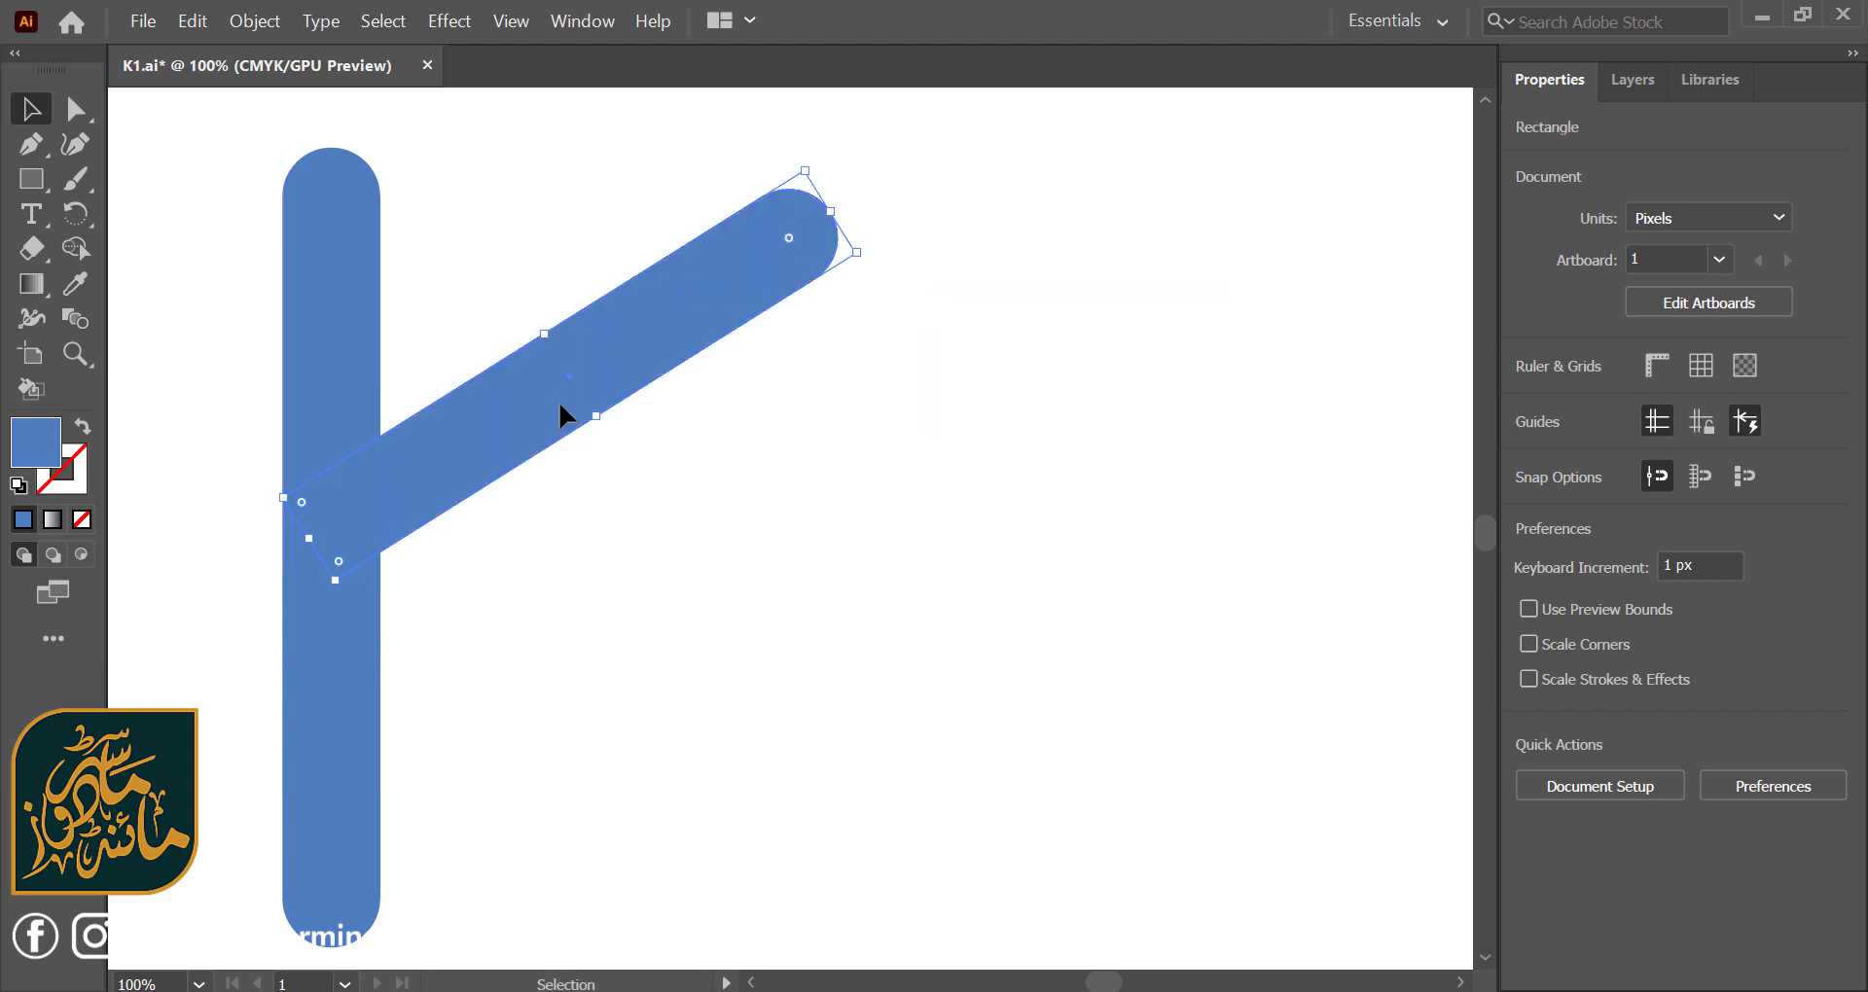
left_click(662, 506)
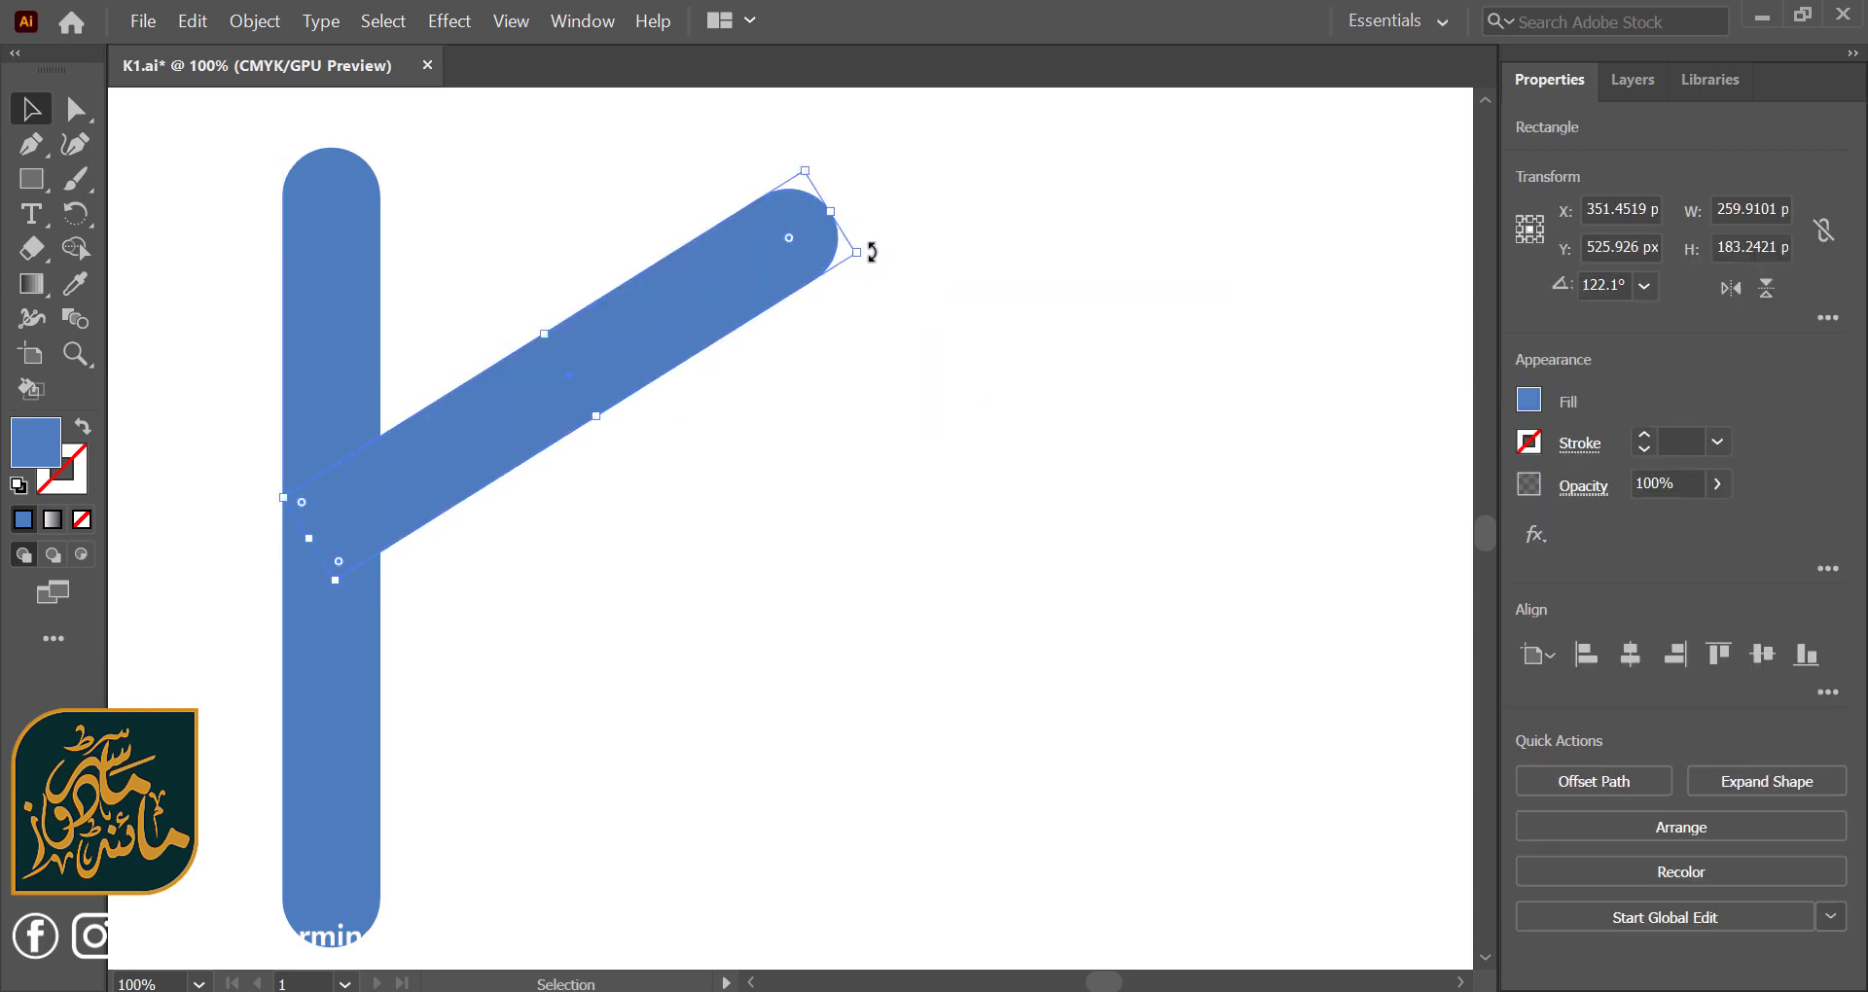
left_click_drag(872, 252, 872, 268)
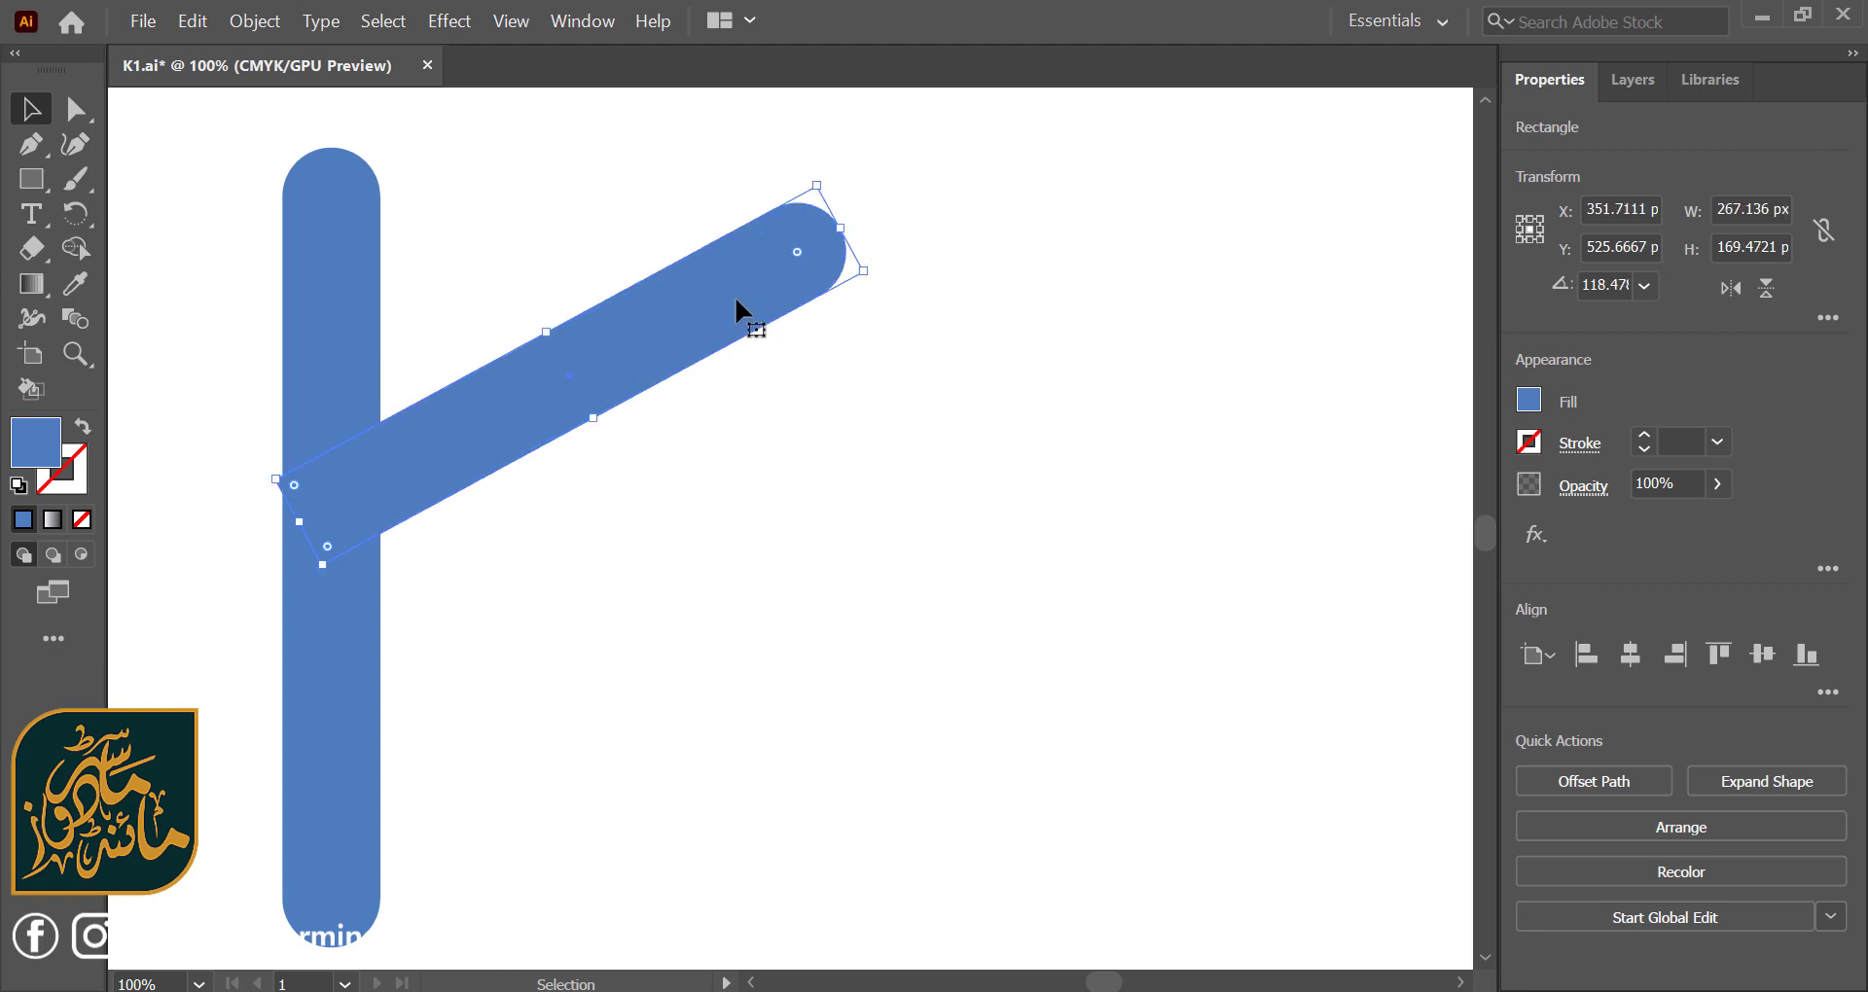
left_click_drag(733, 296, 742, 295)
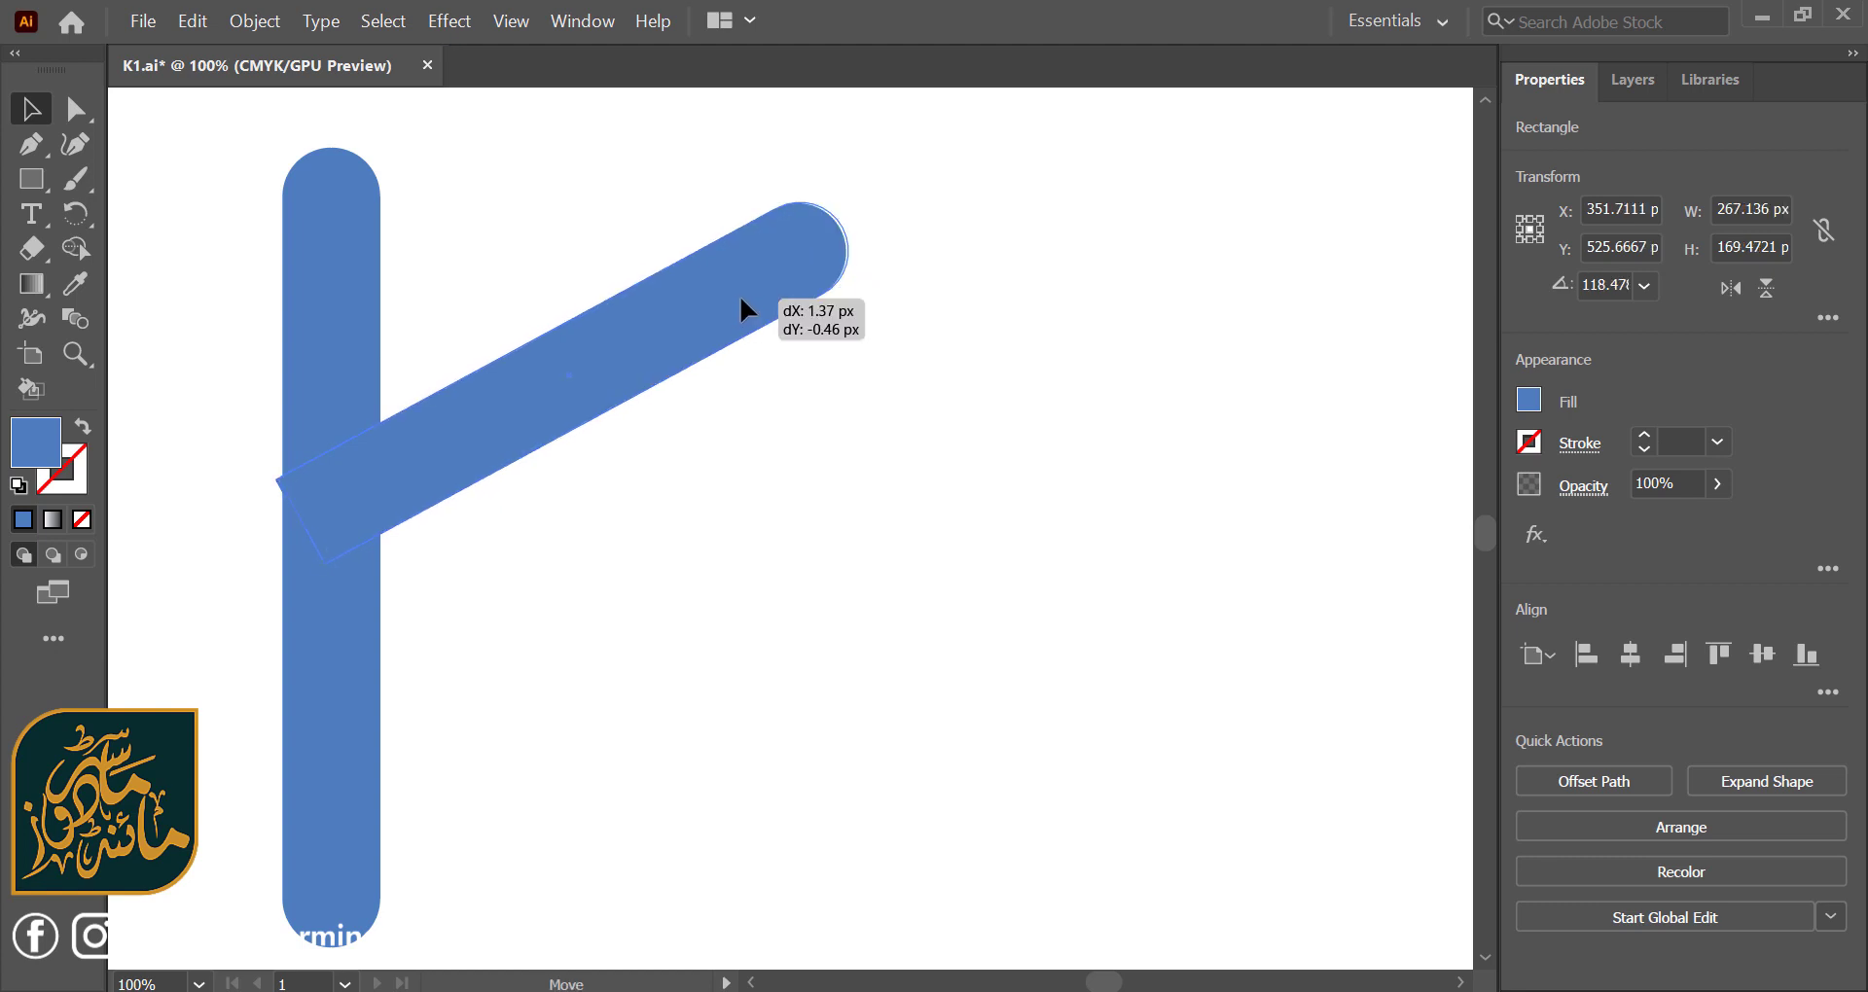
left_click(794, 526)
- Copy the diagonal bar lower down and turn the copy to slant down-right
left_click(563, 375)
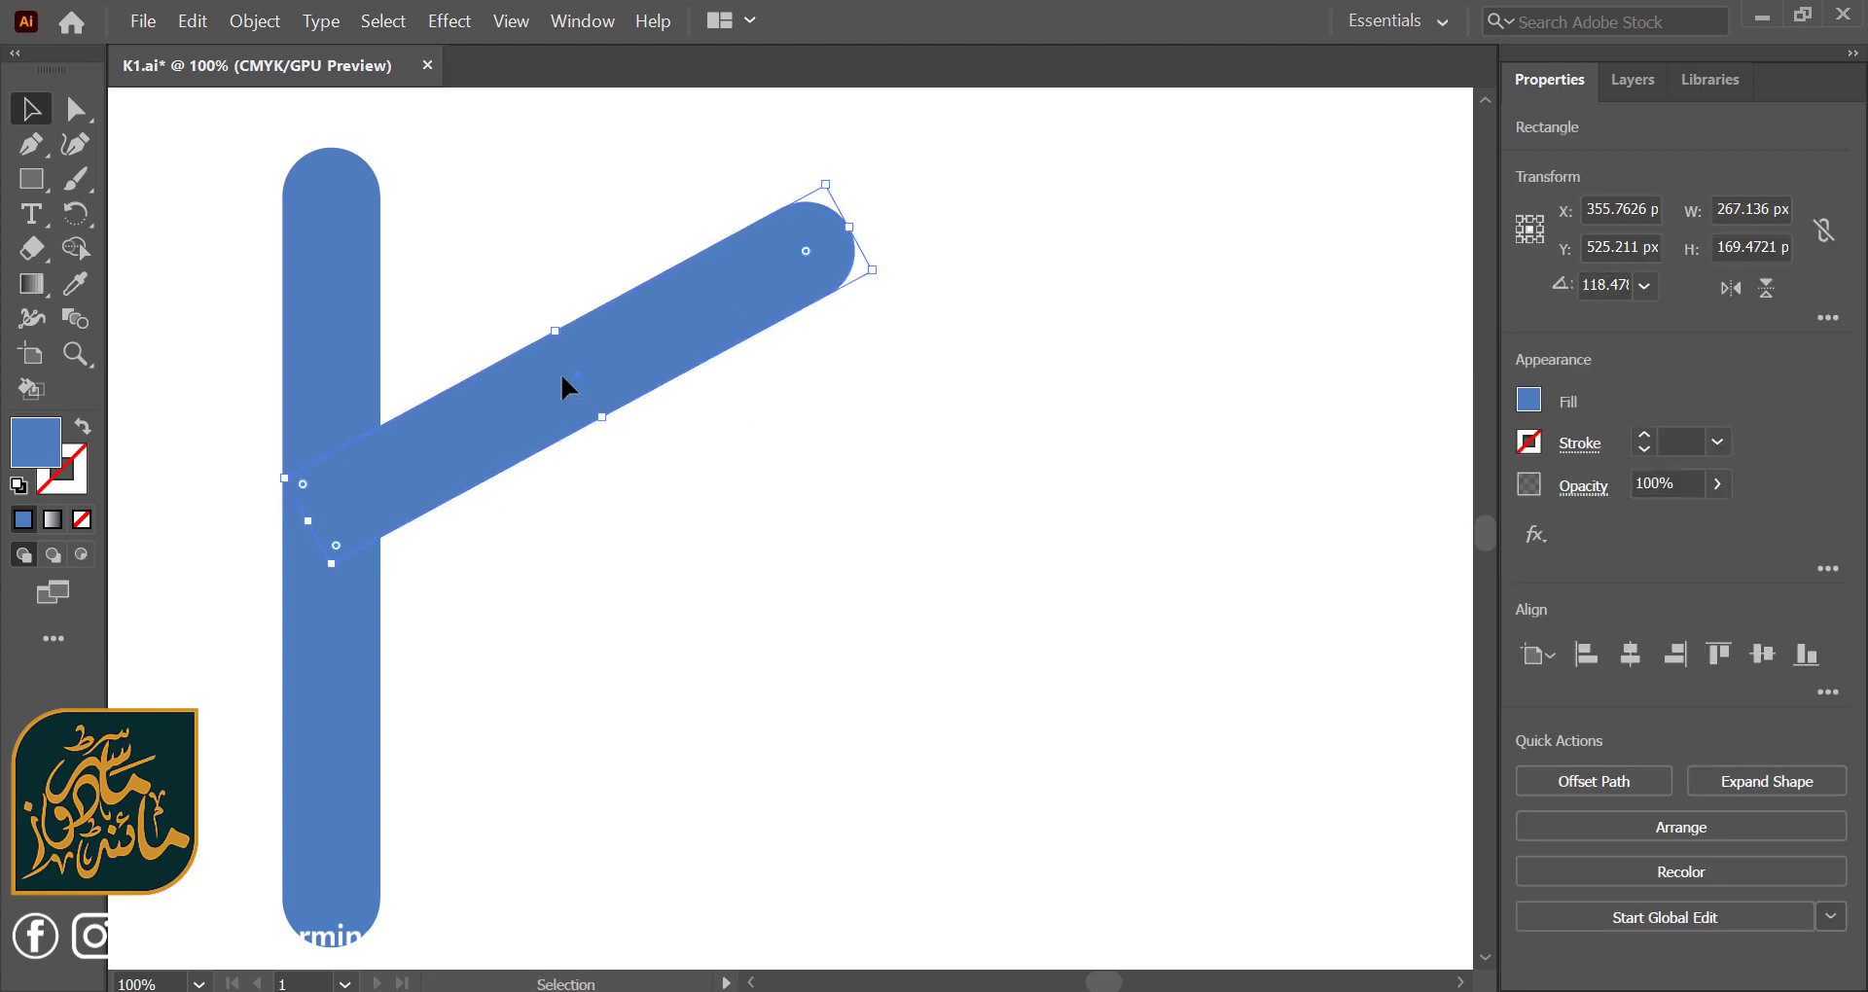
right_click(562, 375)
mouse_move(698, 884)
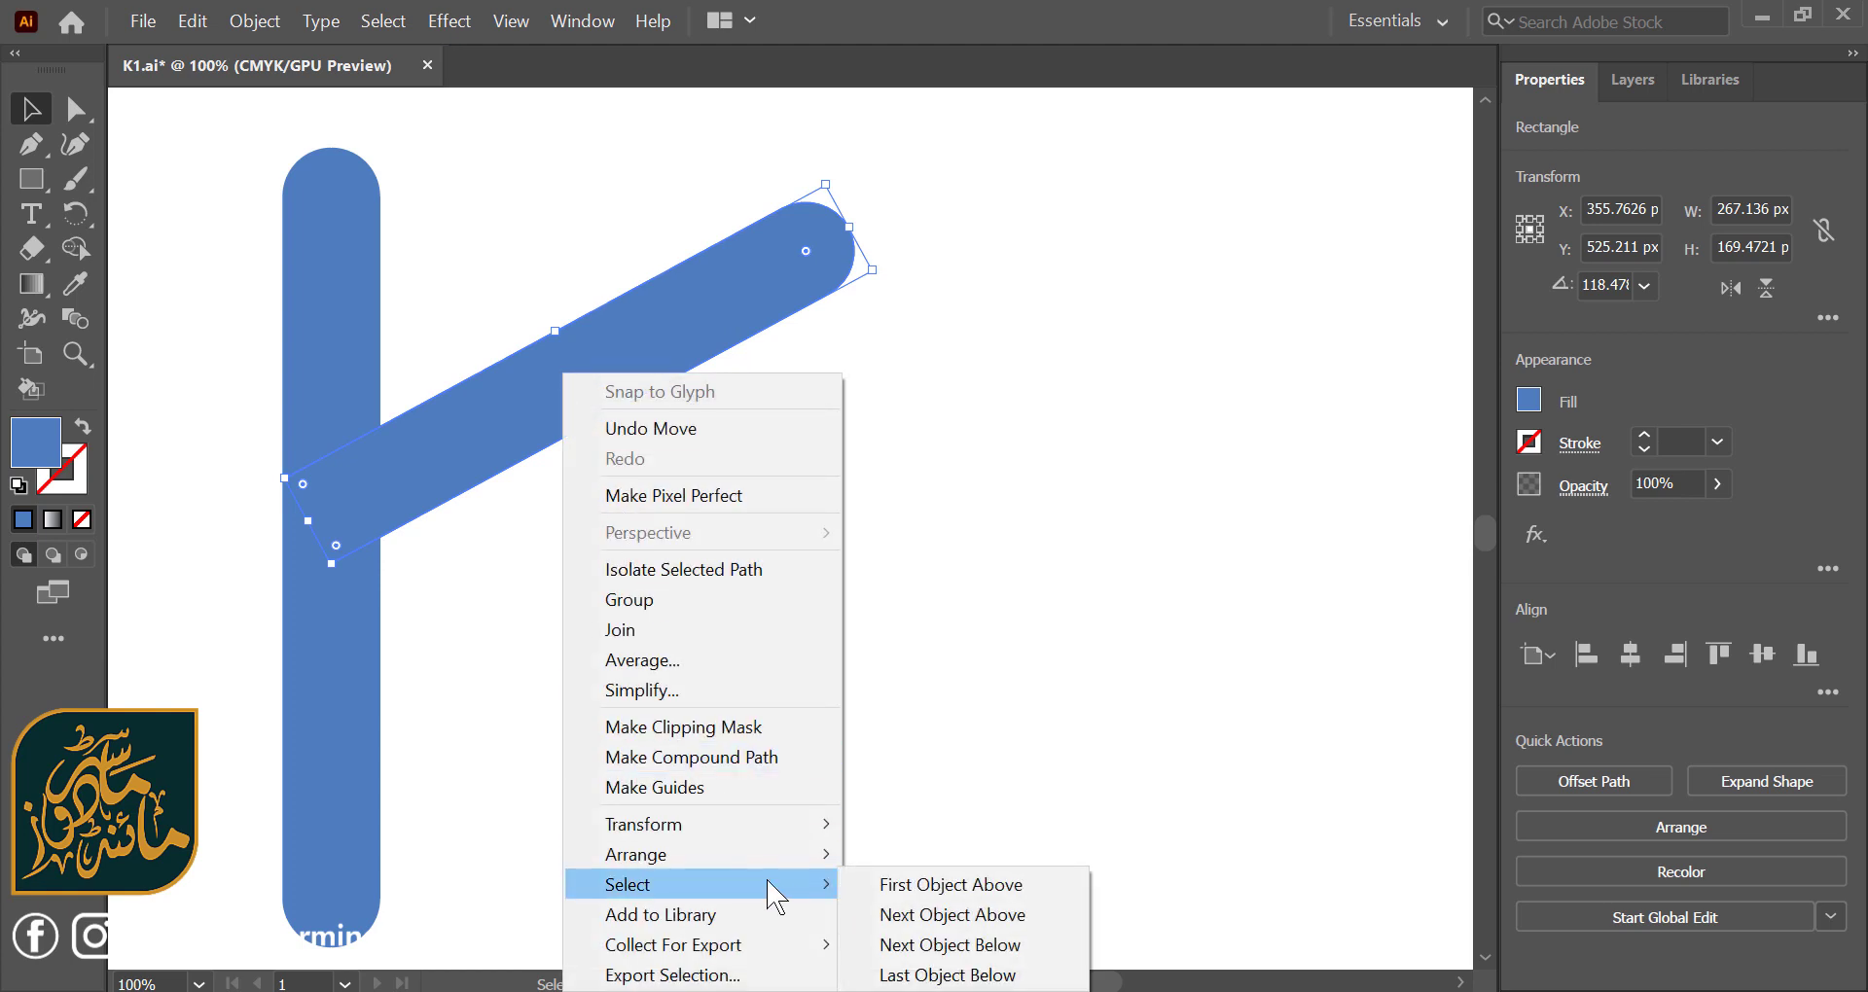
left_click(1001, 597)
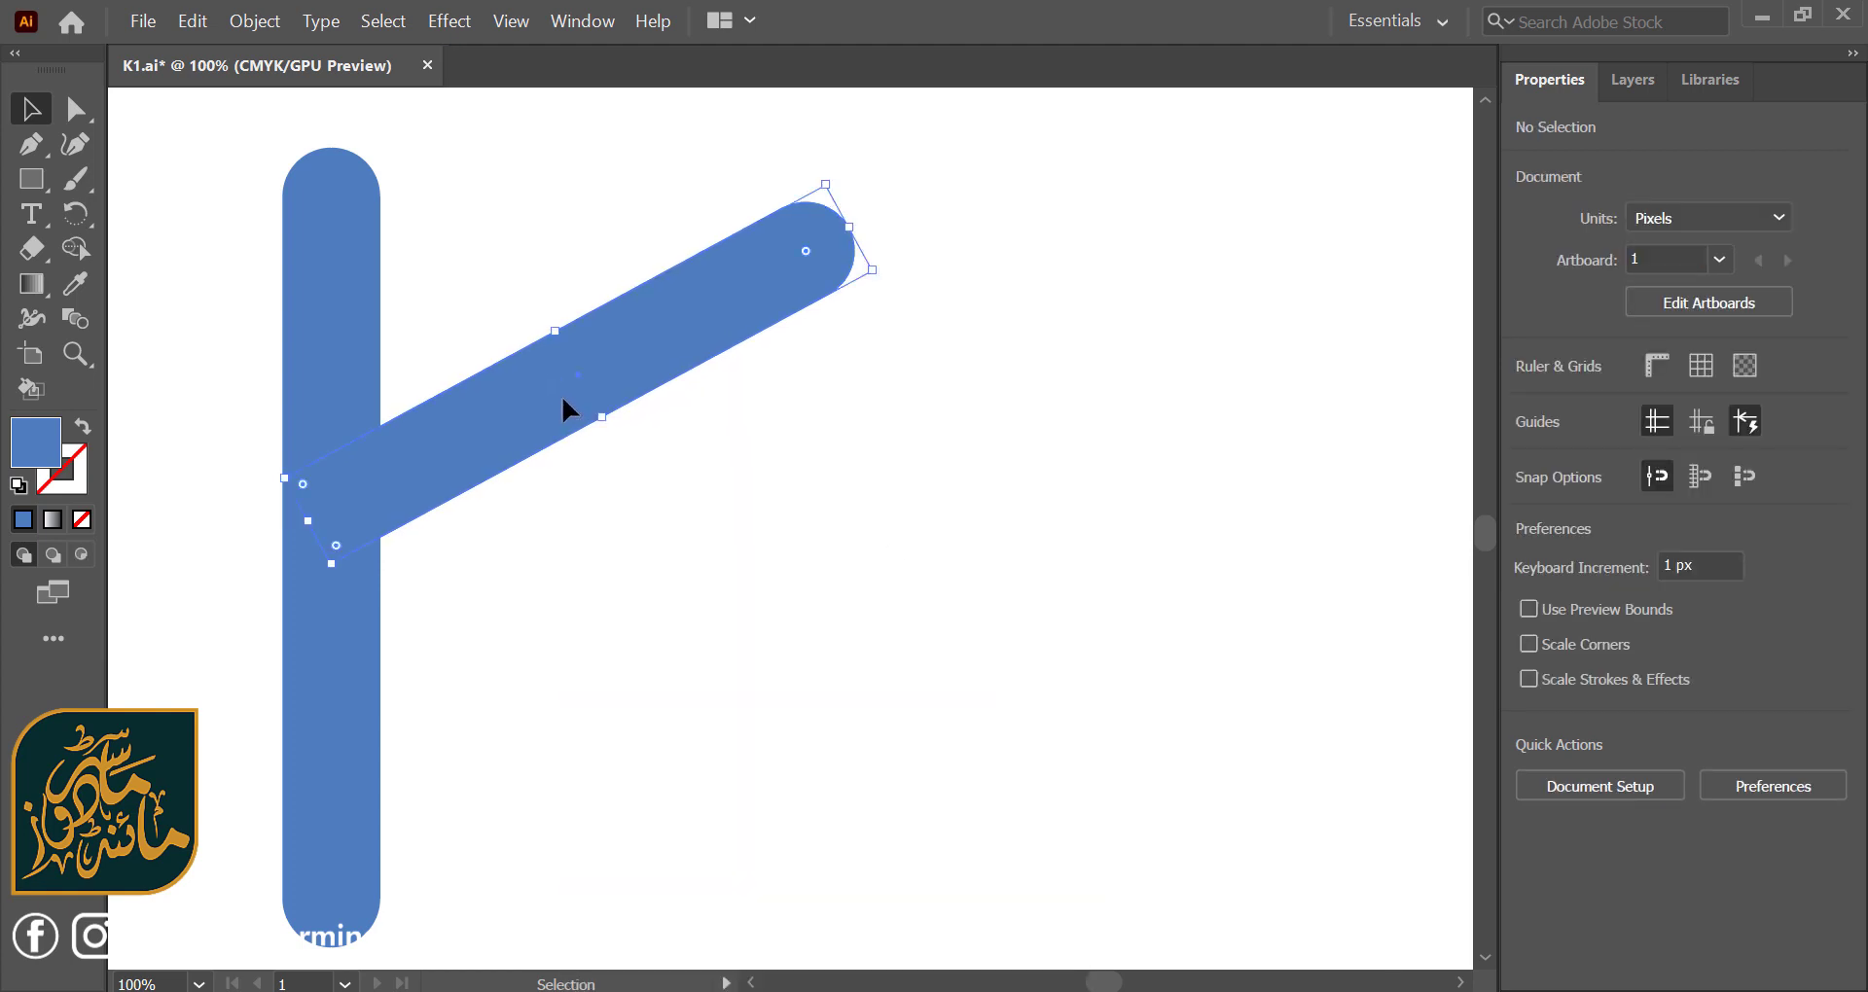
left_click_drag(605, 515, 624, 612)
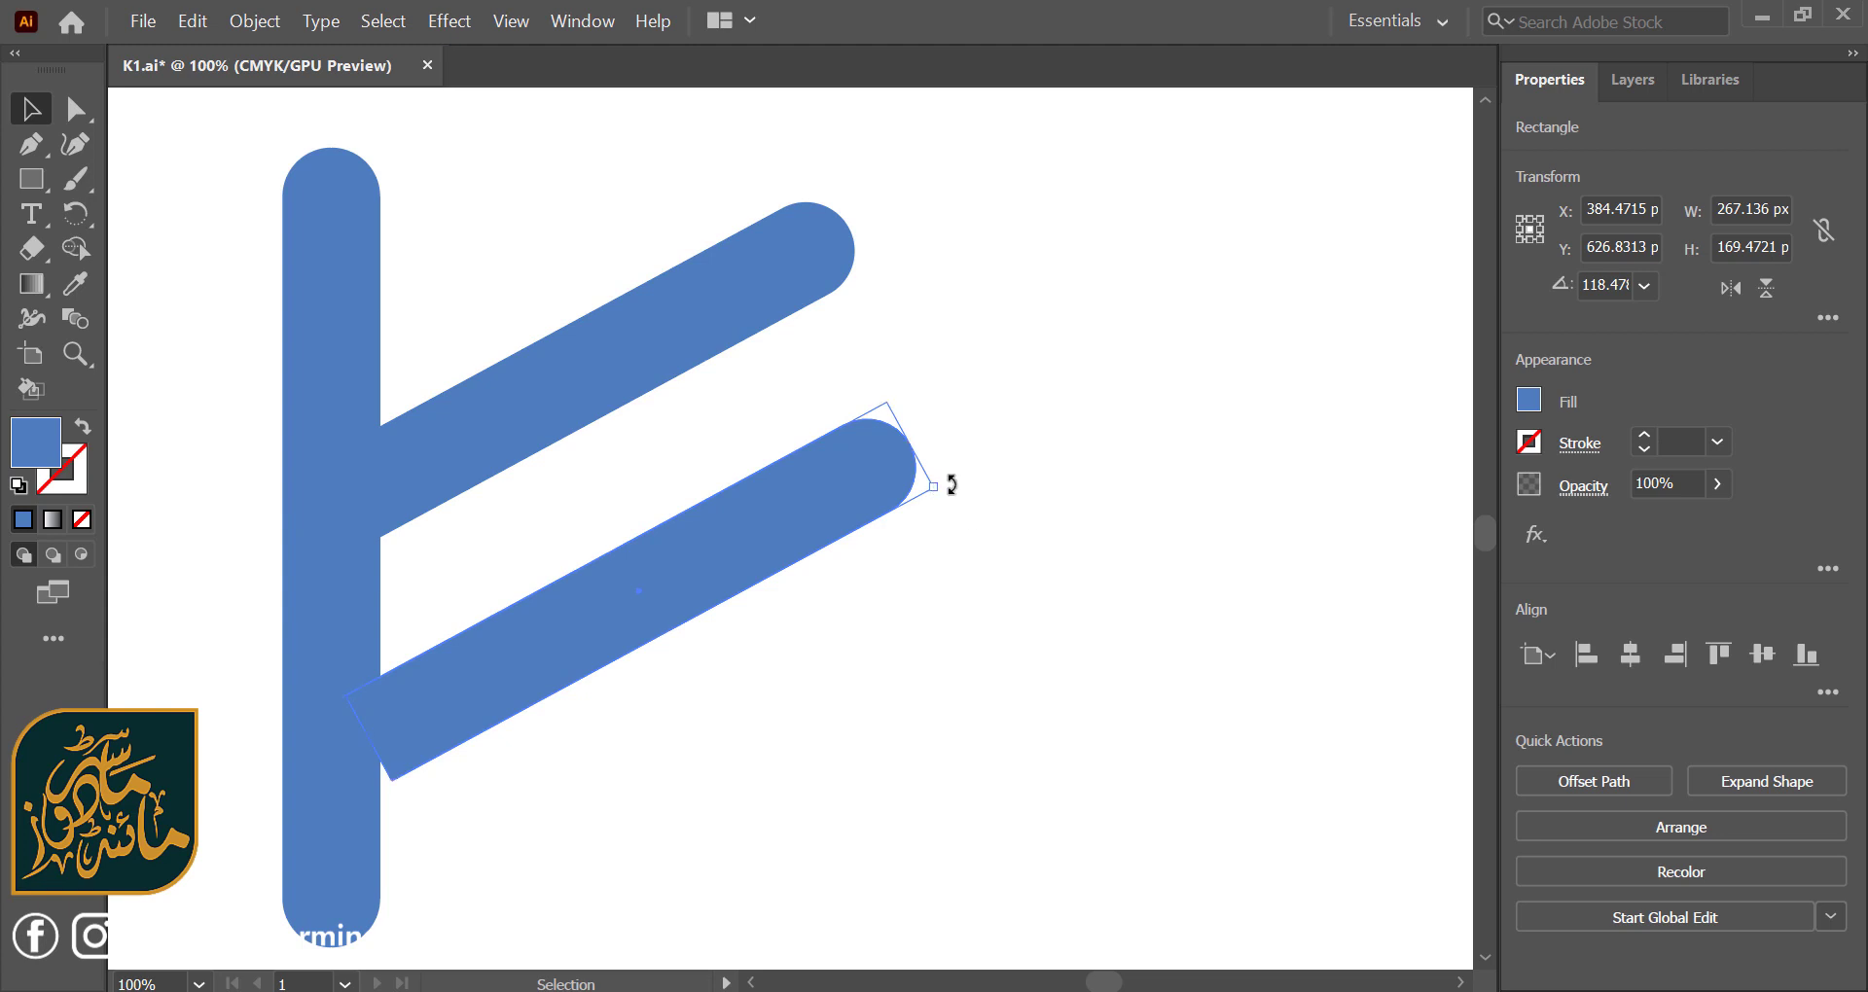
left_click_drag(951, 483, 955, 724)
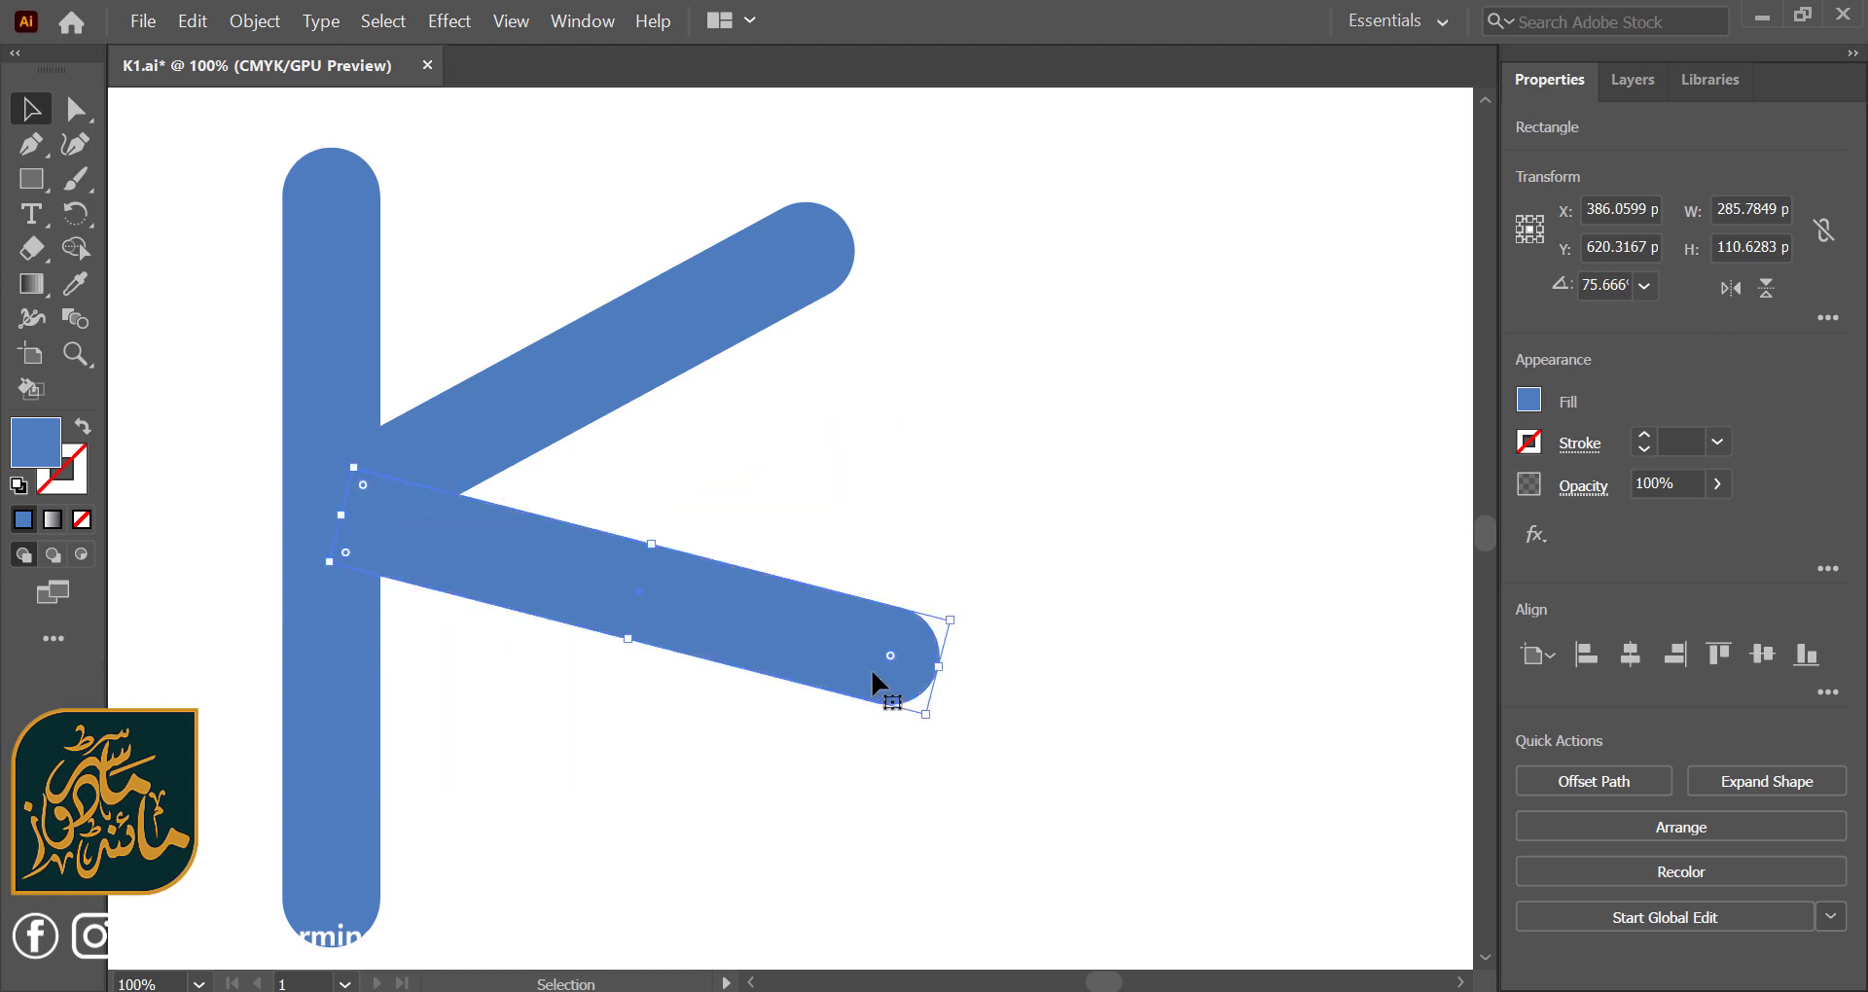
left_click_drag(872, 668, 775, 693)
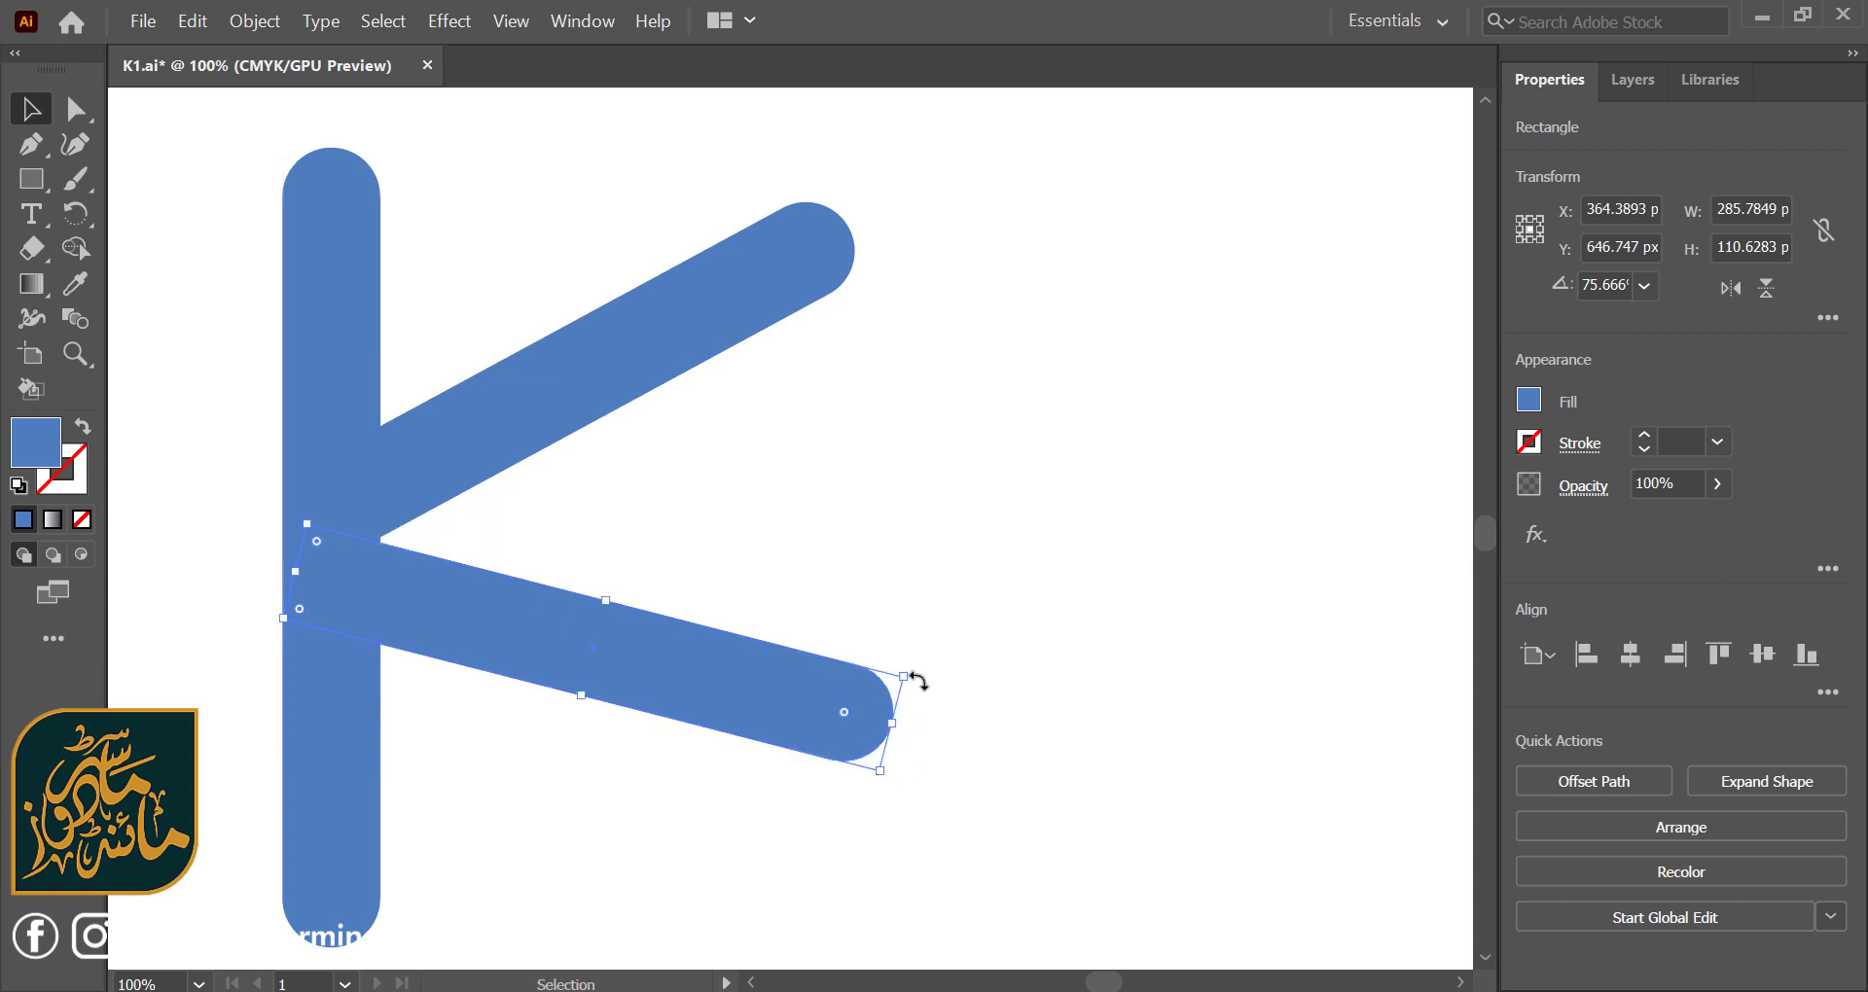
- Angle the lower bar to about 60.95°, join it to the stem, and lengthen it
left_click_drag(918, 681, 934, 784)
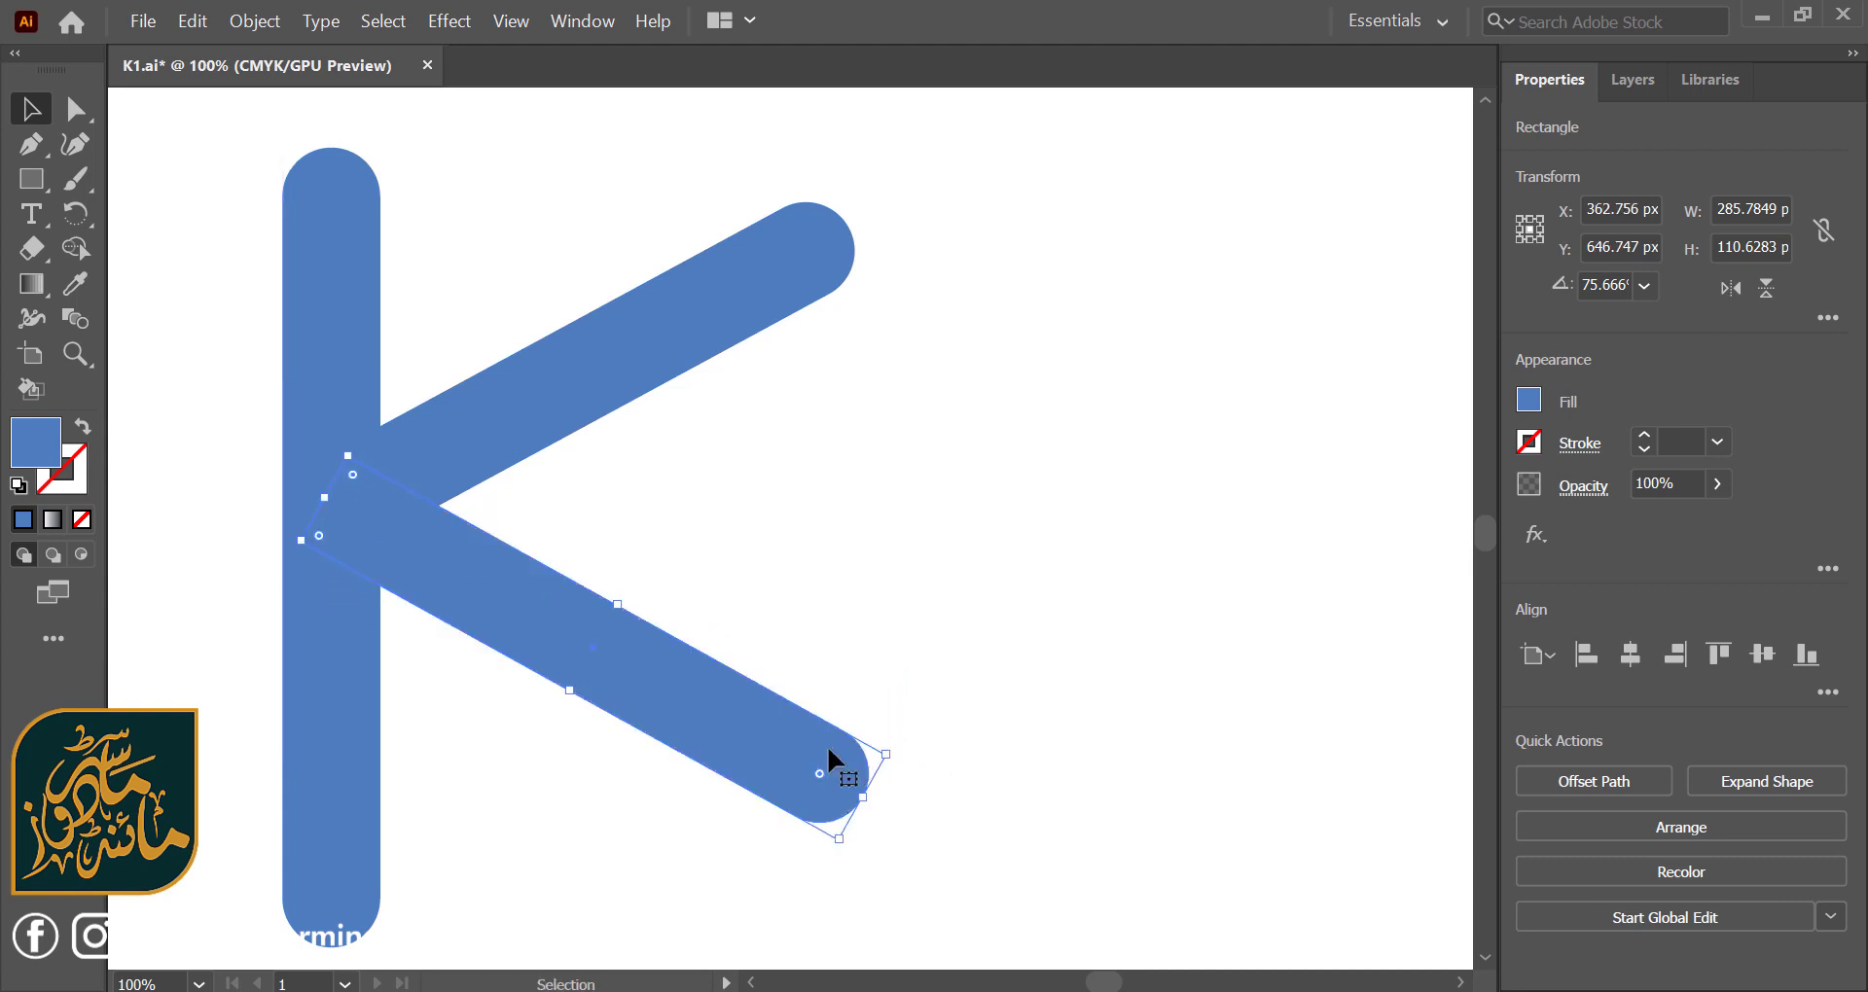
left_click_drag(747, 761, 742, 794)
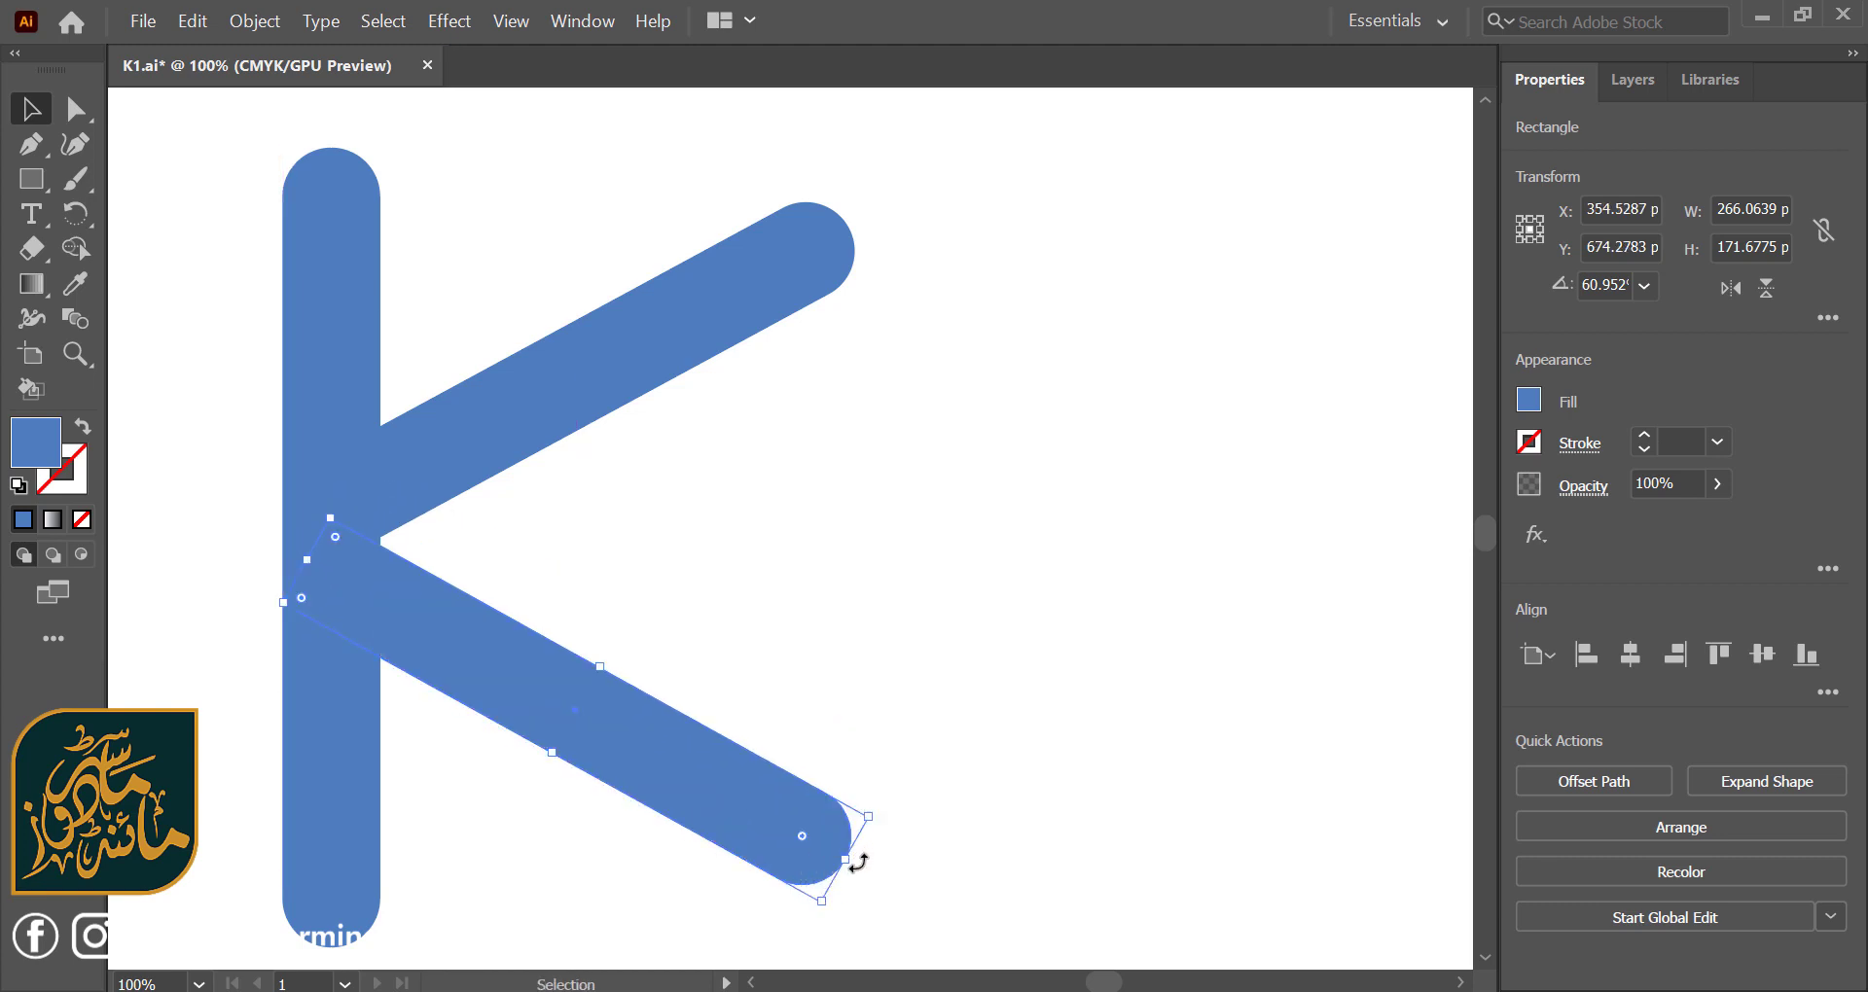
left_click_drag(849, 868, 932, 880)
left_click(1023, 786)
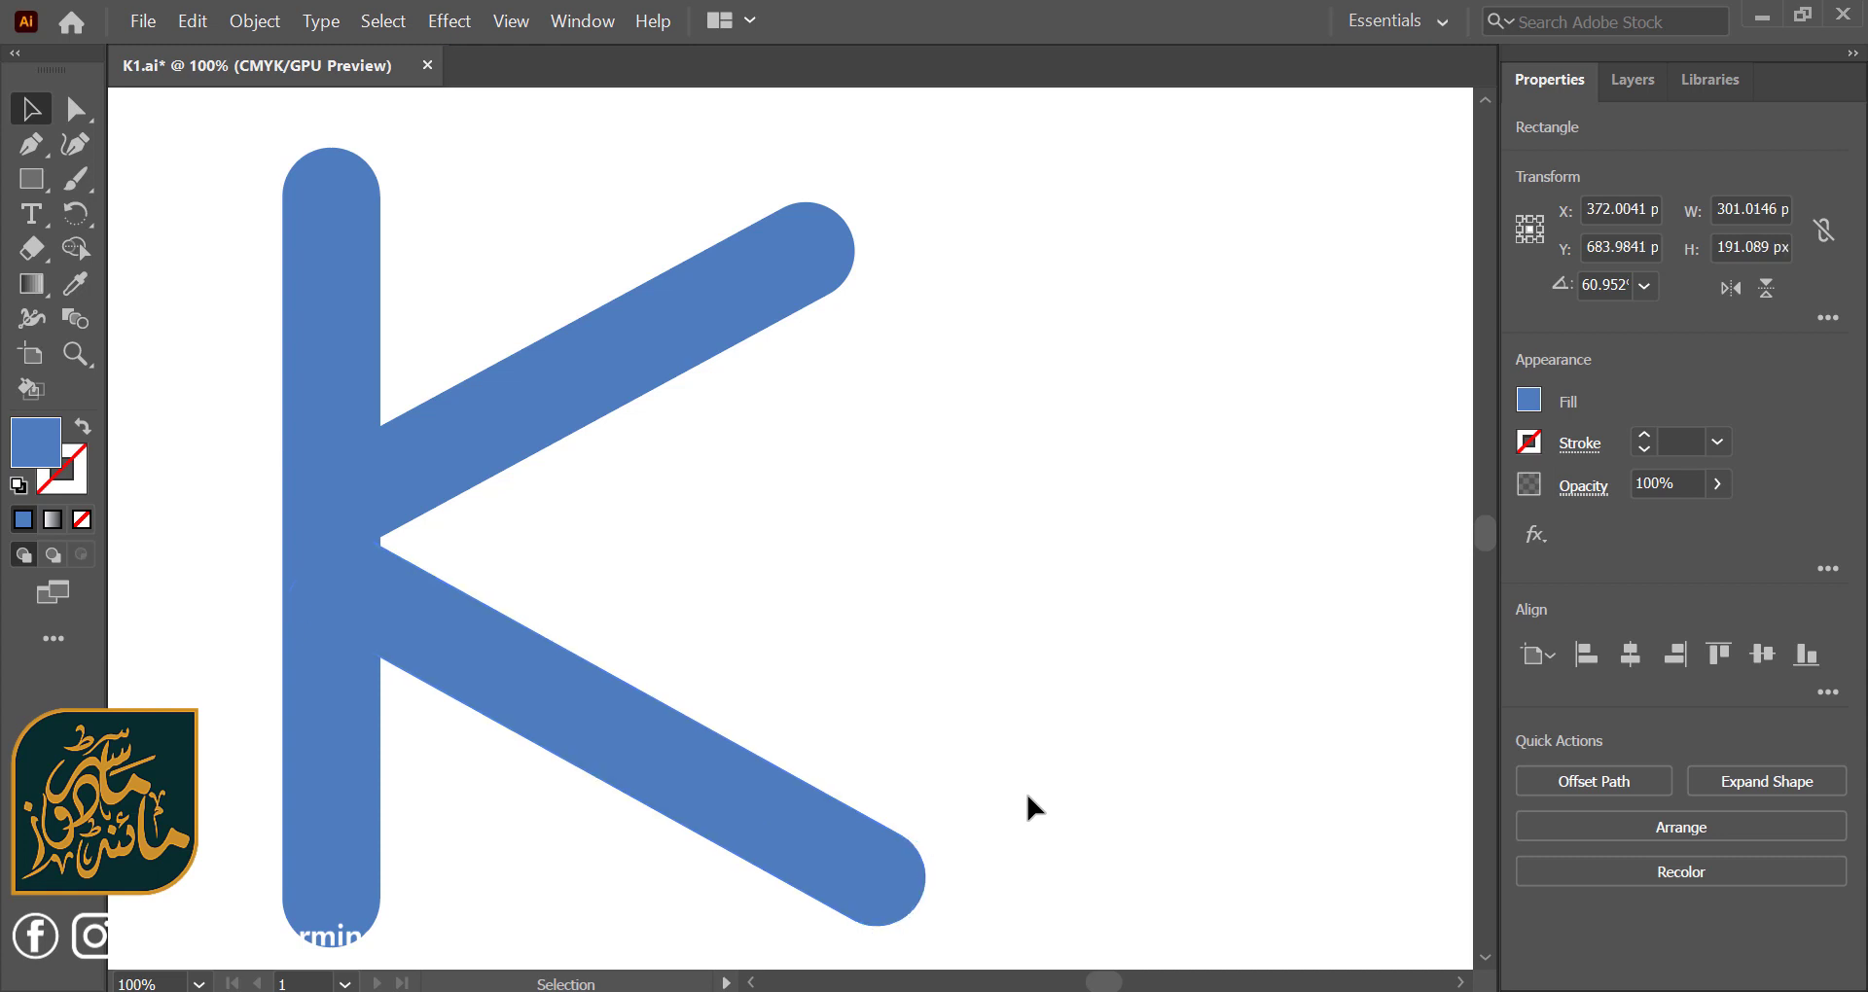
left_click(828, 787)
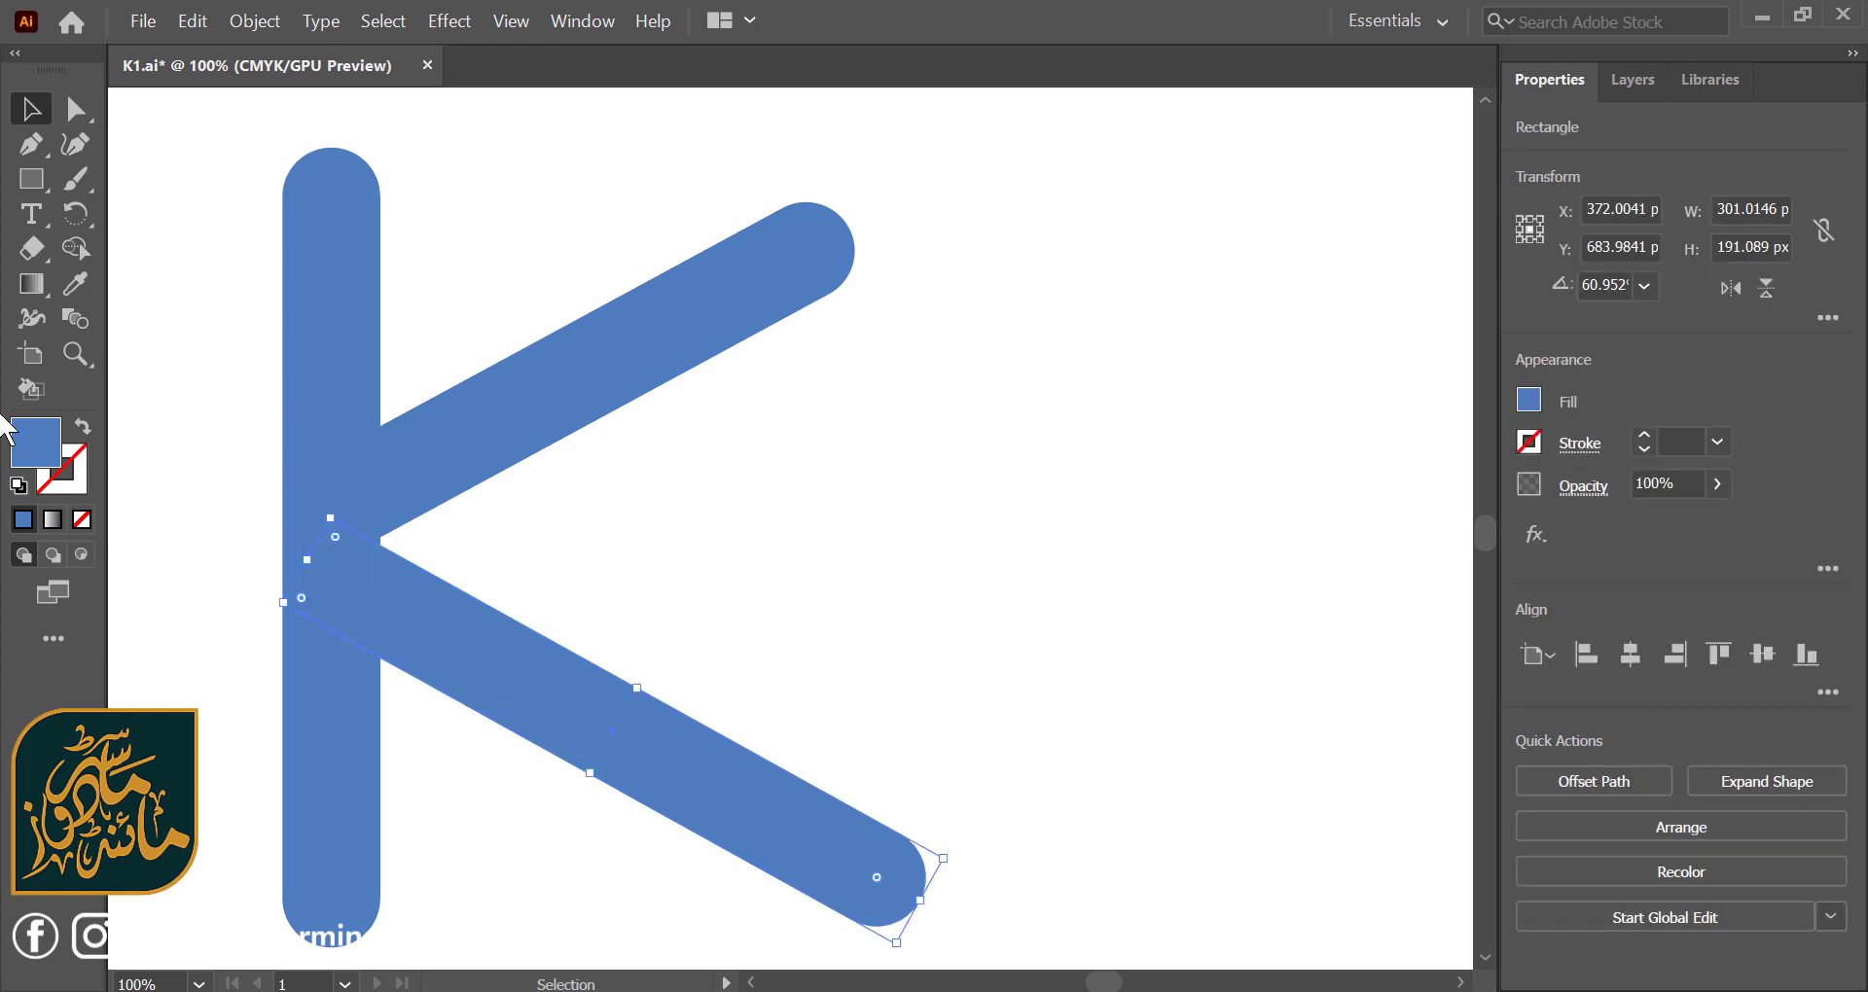
left_click(94, 300)
- Zoom out and colour the K's lower leg dark blue
scroll(359, 368, "left", 10)
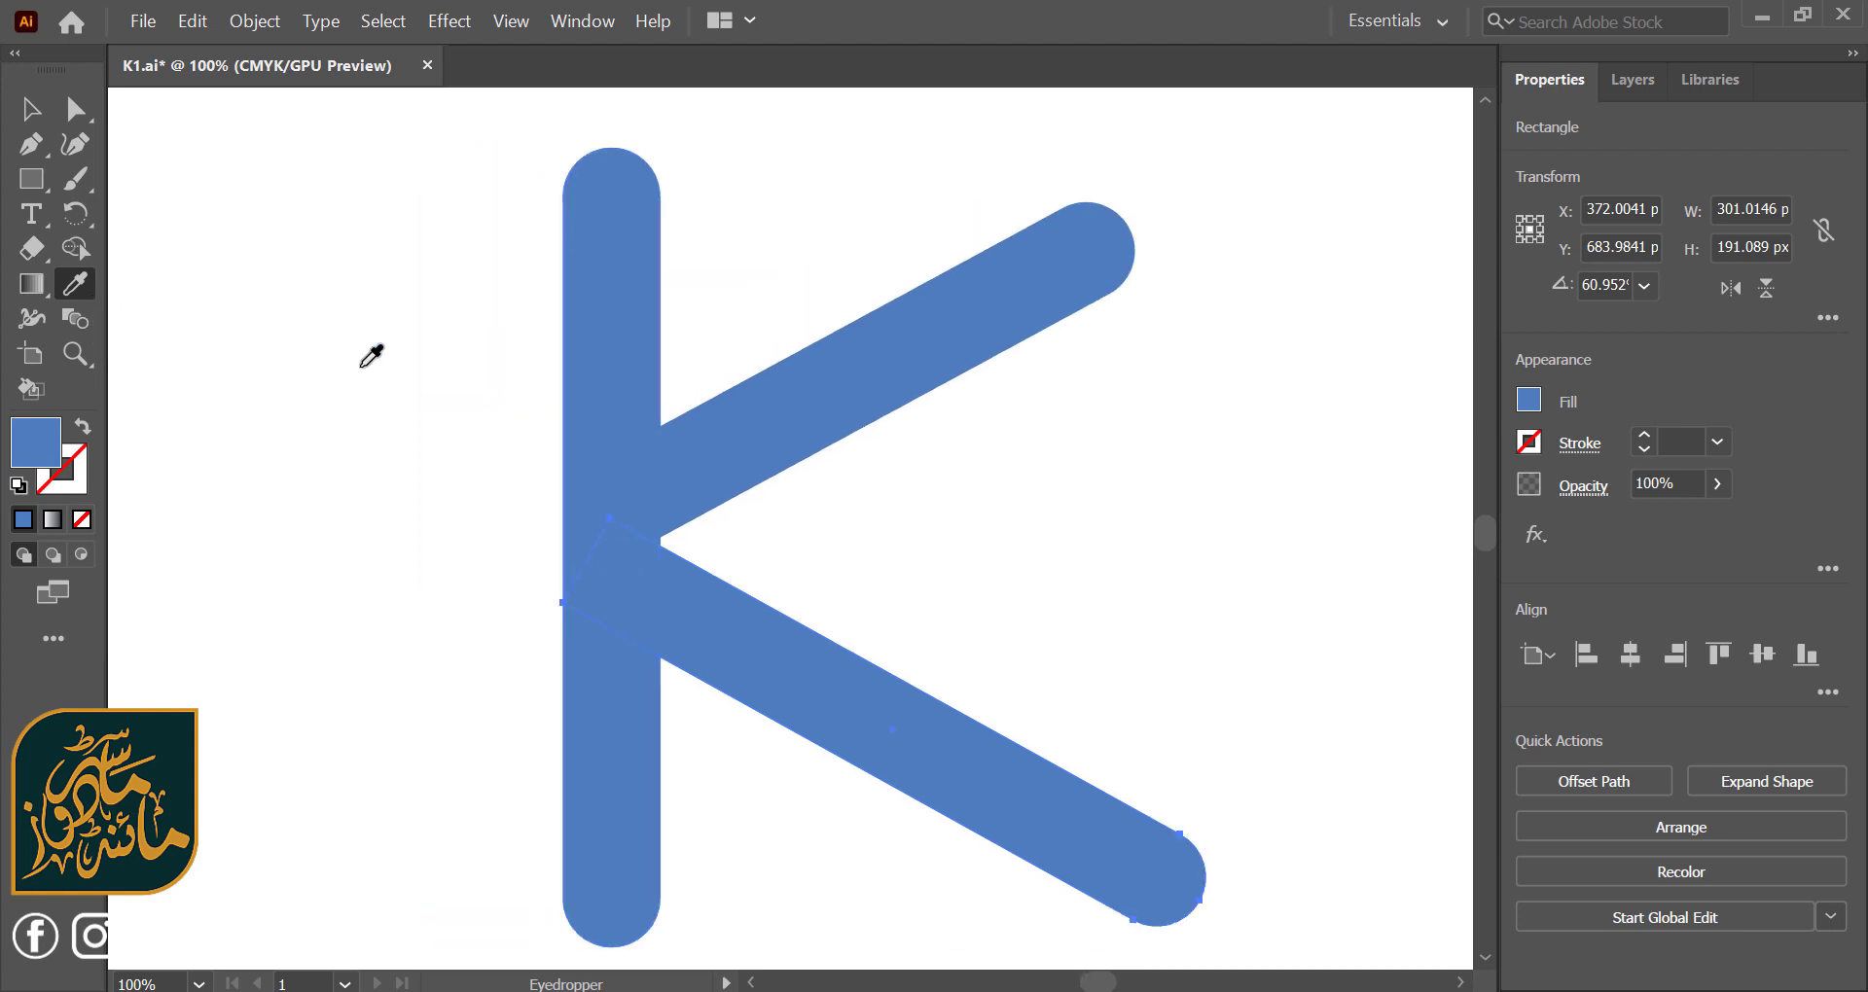
key("ctrl+minus")
key("ctrl+minus")
left_click(127, 419)
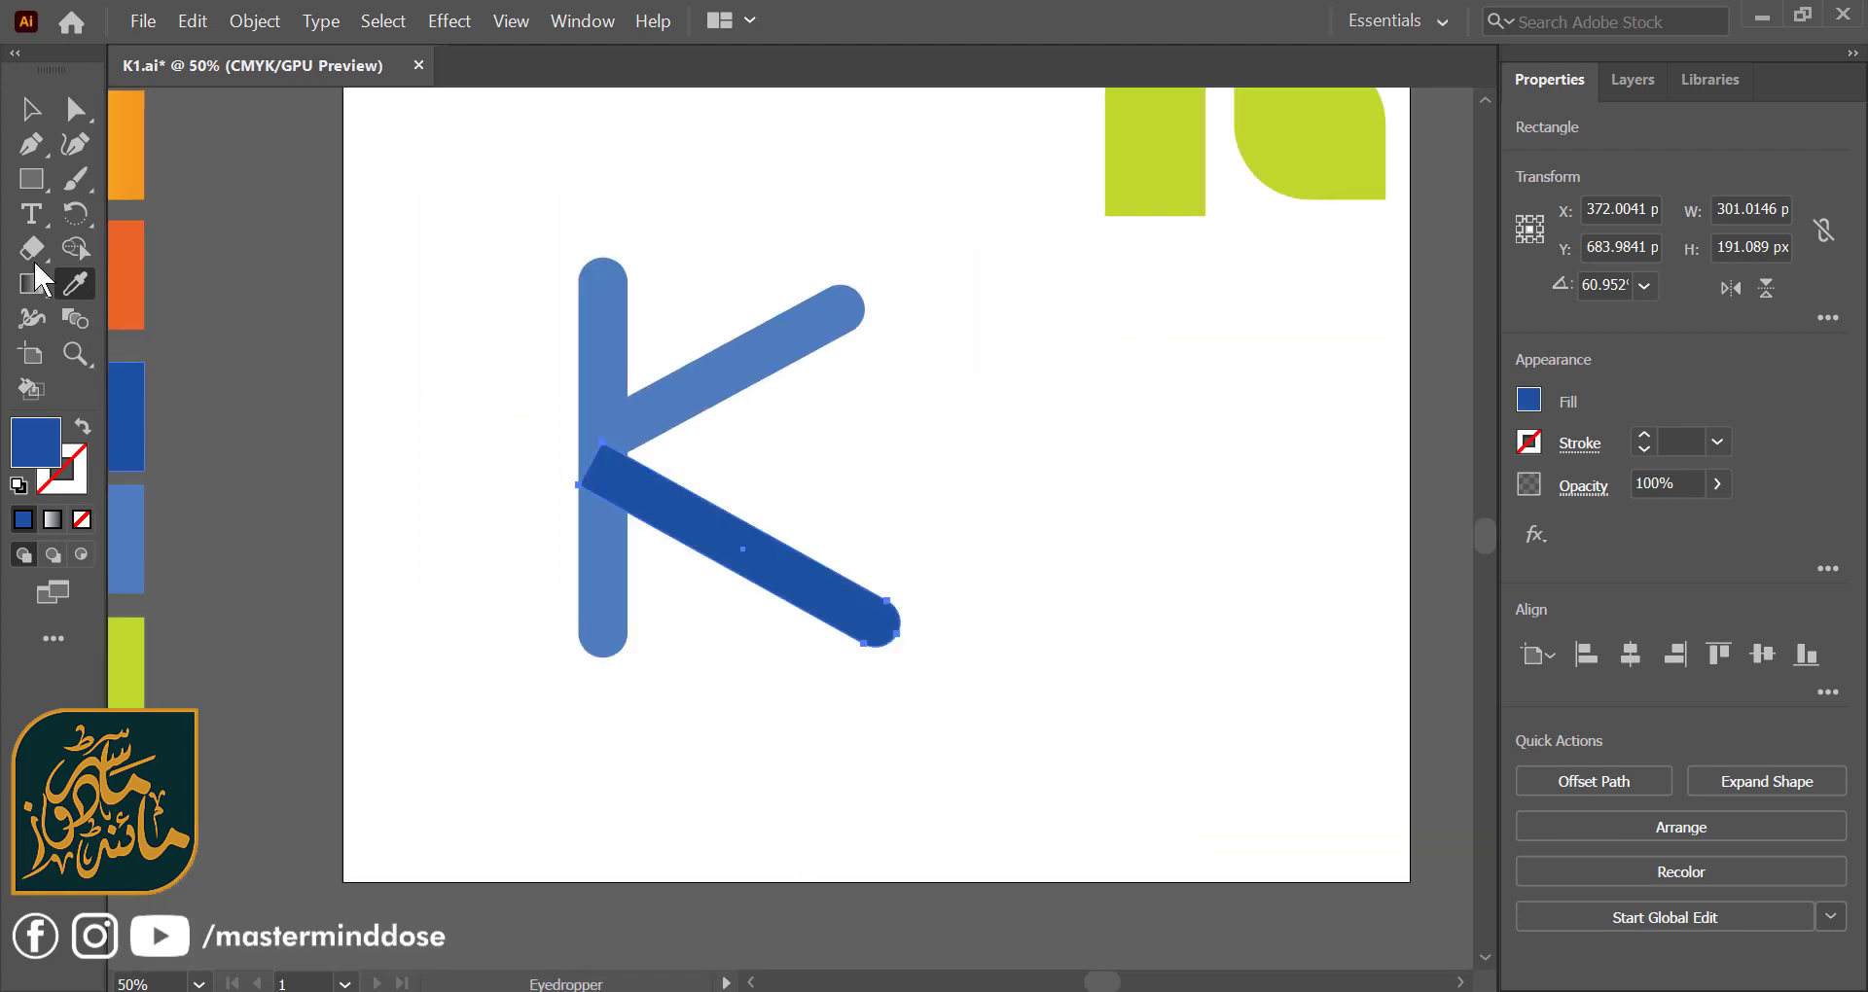
left_click(21, 118)
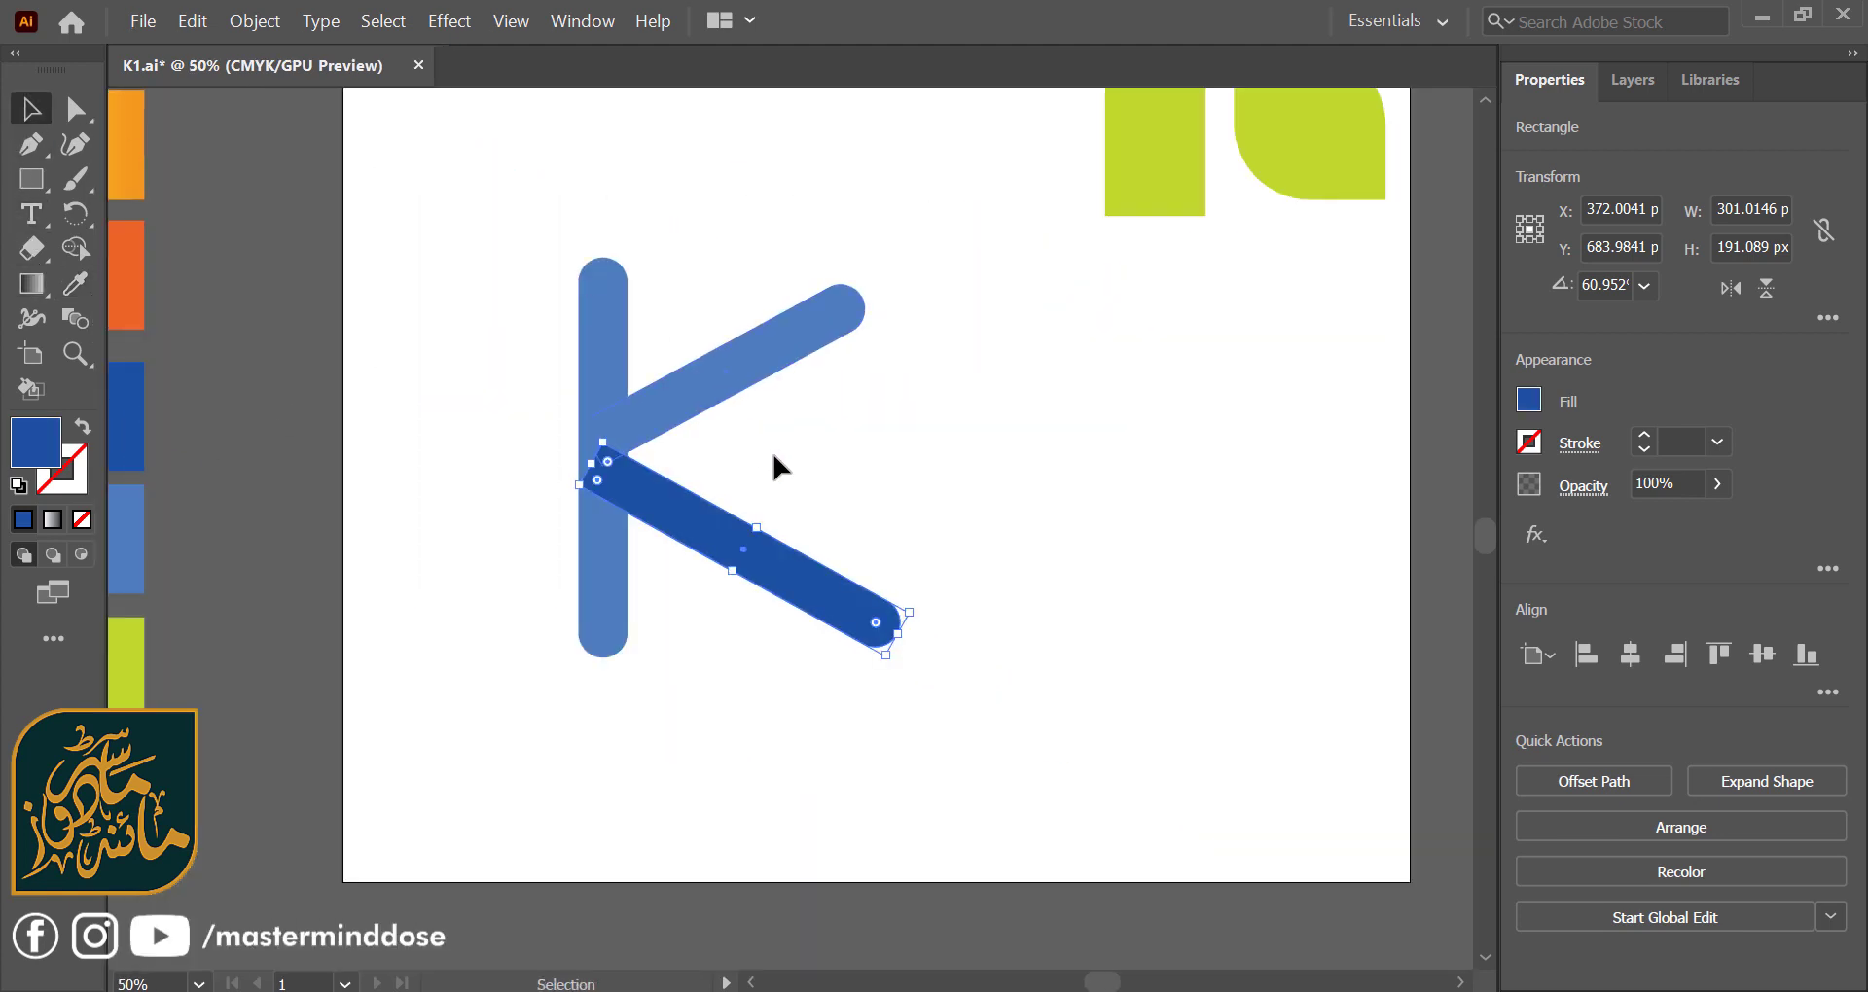
left_click(775, 455)
- Colour the upper leg dark blue and send it behind the lower leg
left_click(744, 379)
key("i")
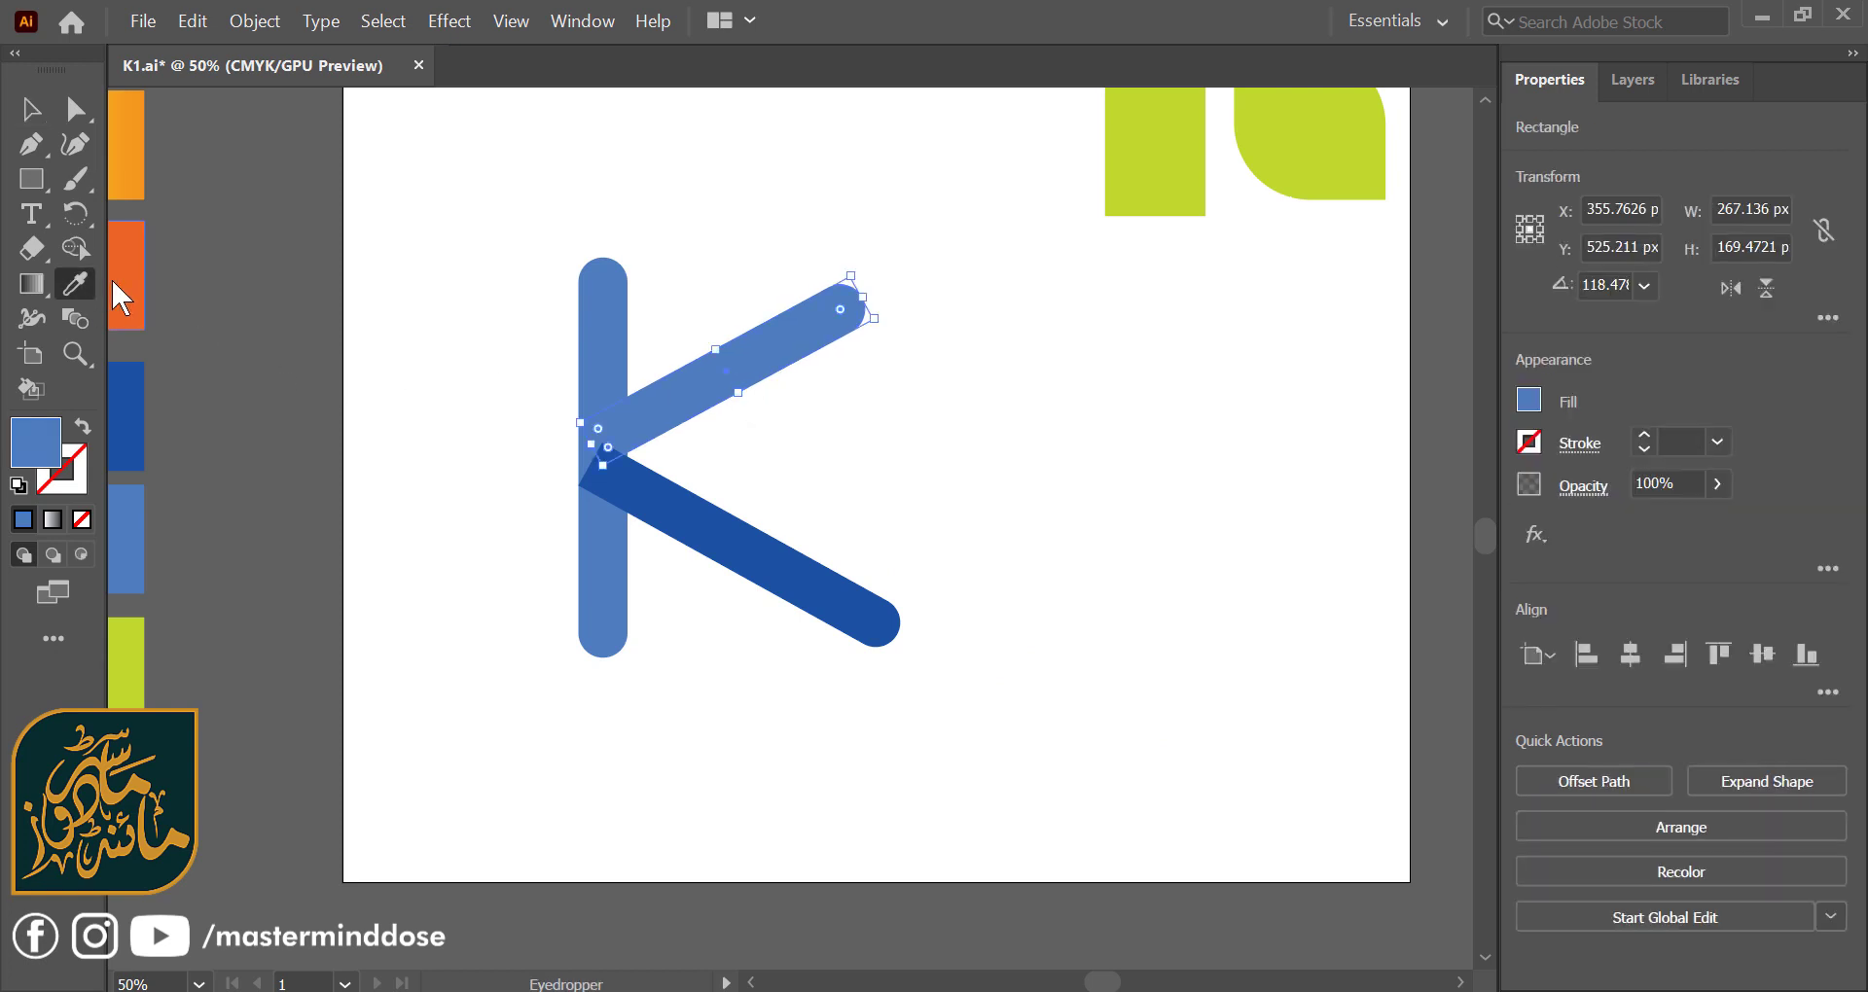
left_click(678, 478)
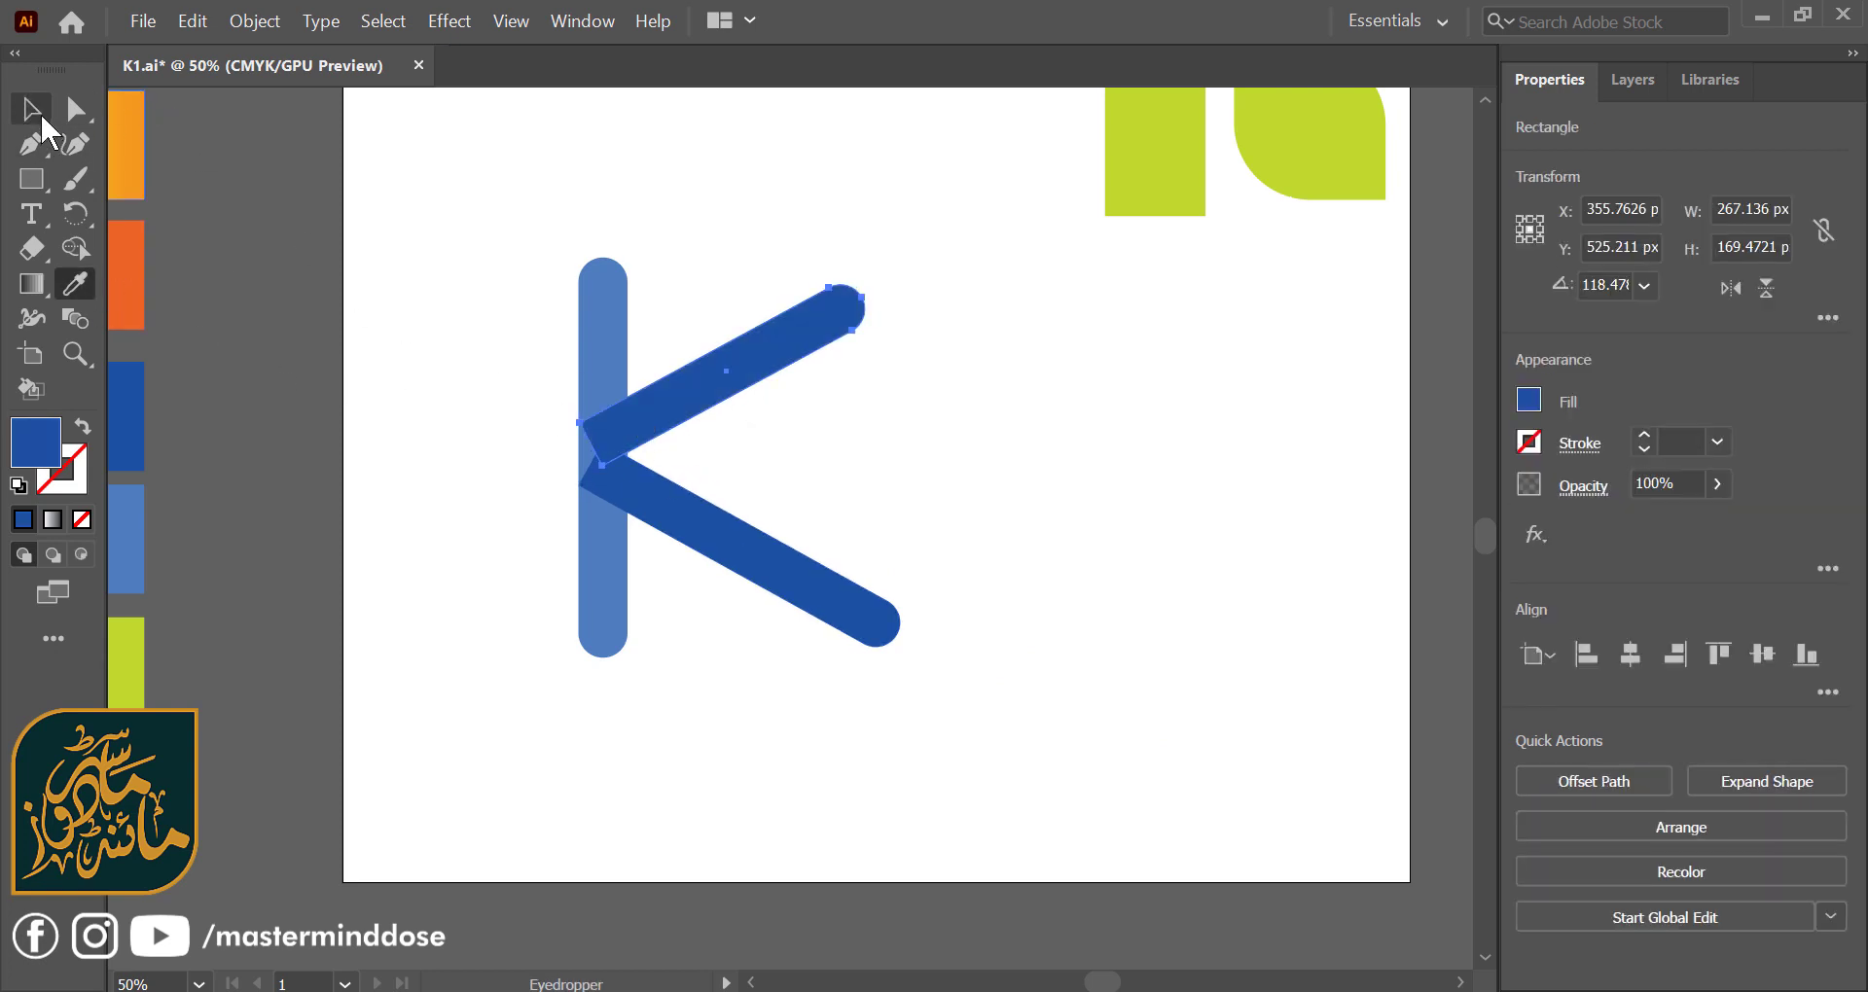
left_click(30, 109)
left_click(375, 247)
right_click(728, 385)
mouse_move(809, 825)
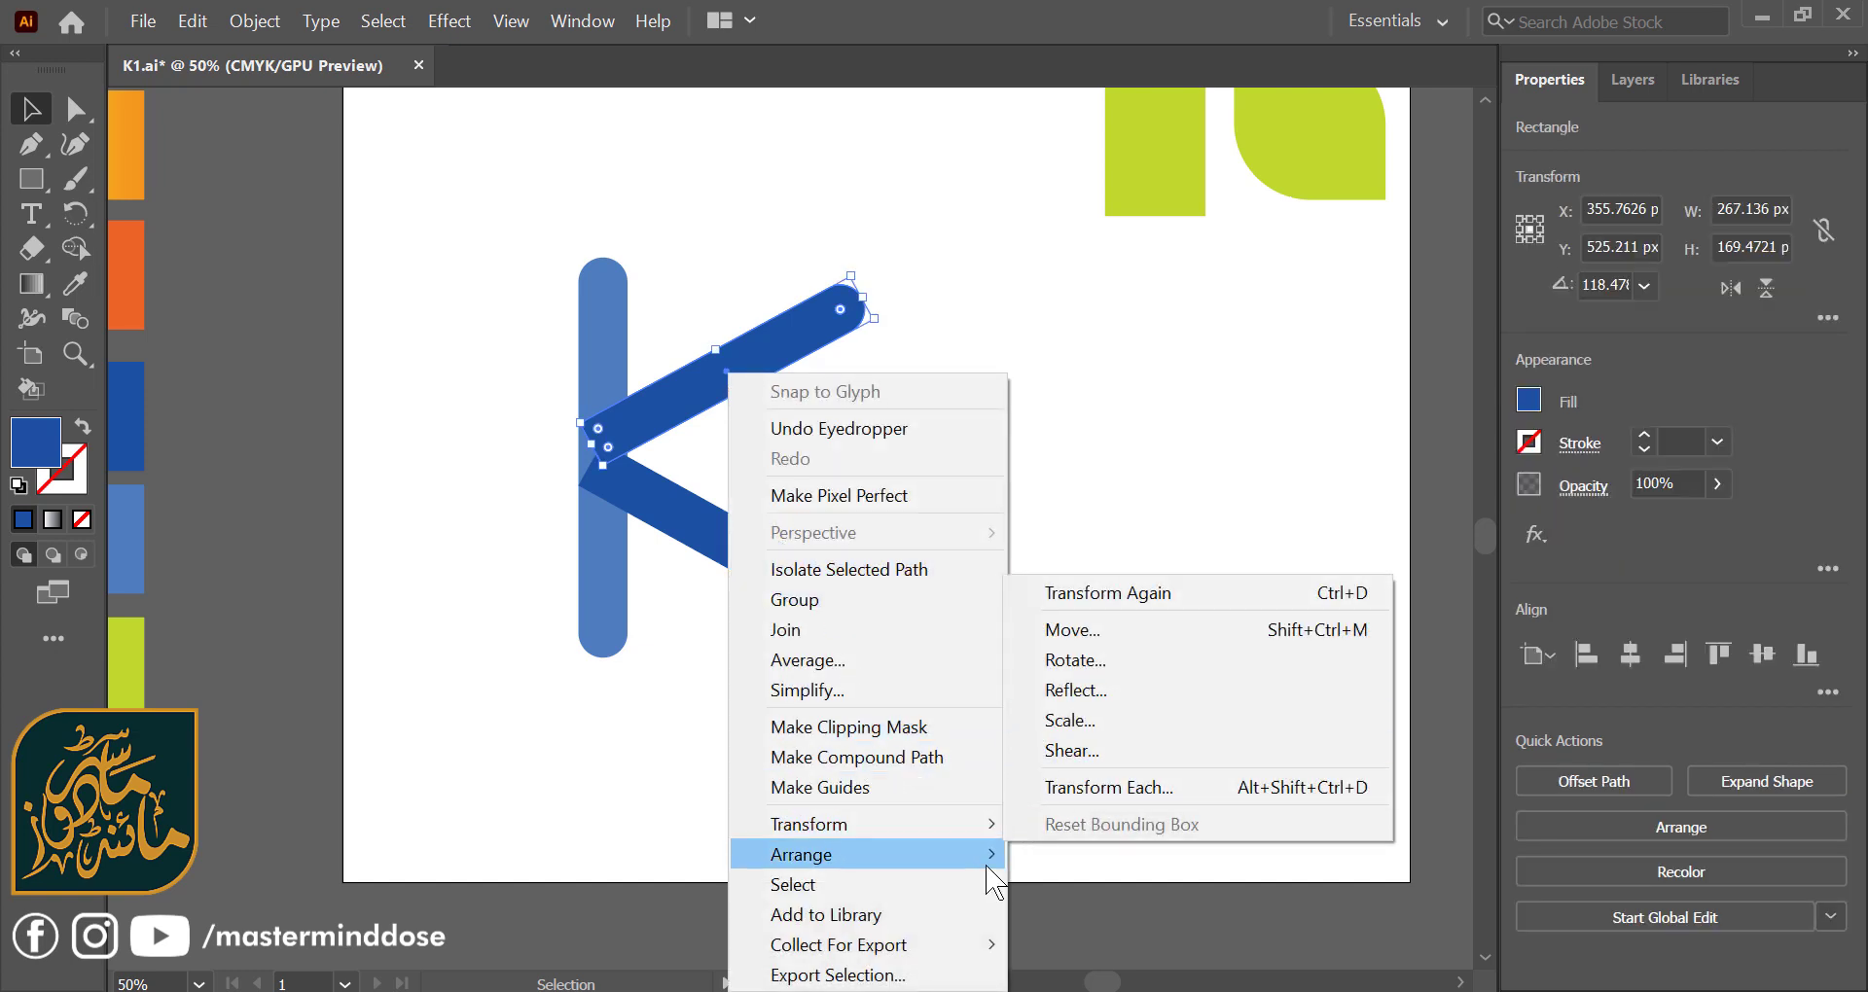
left_click(1119, 949)
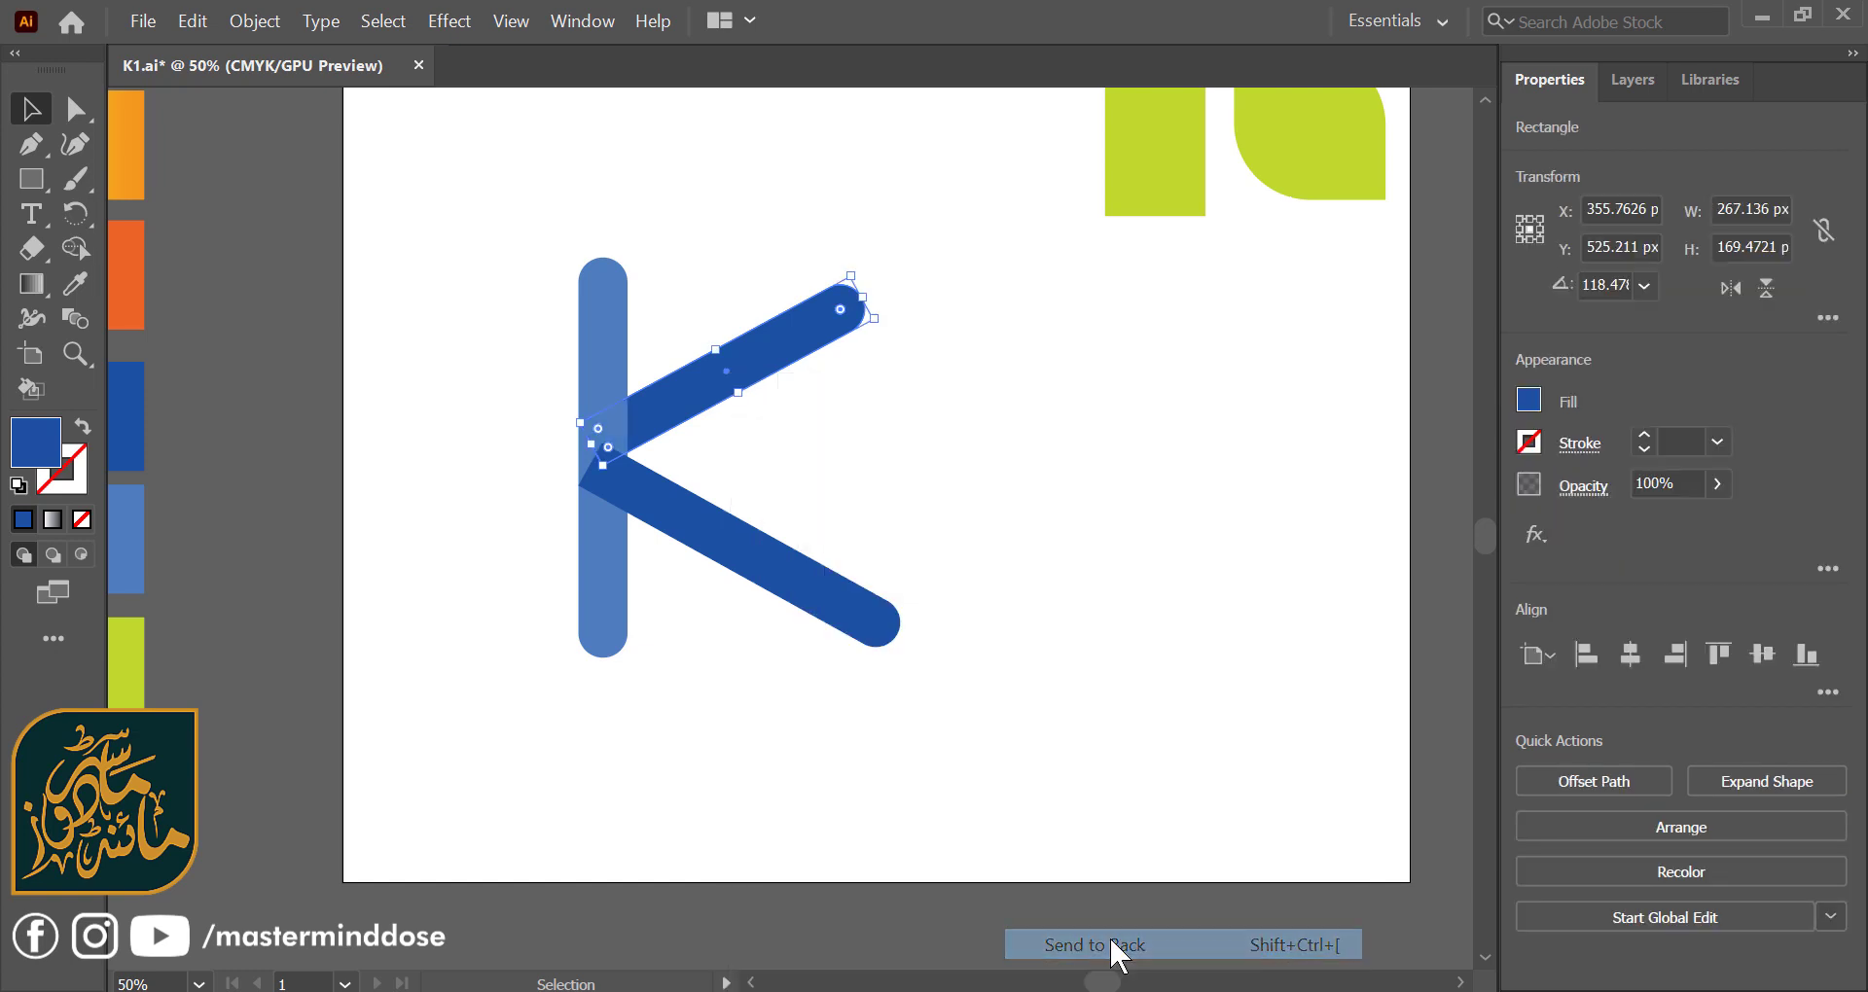
left_click(977, 465)
left_click(782, 560)
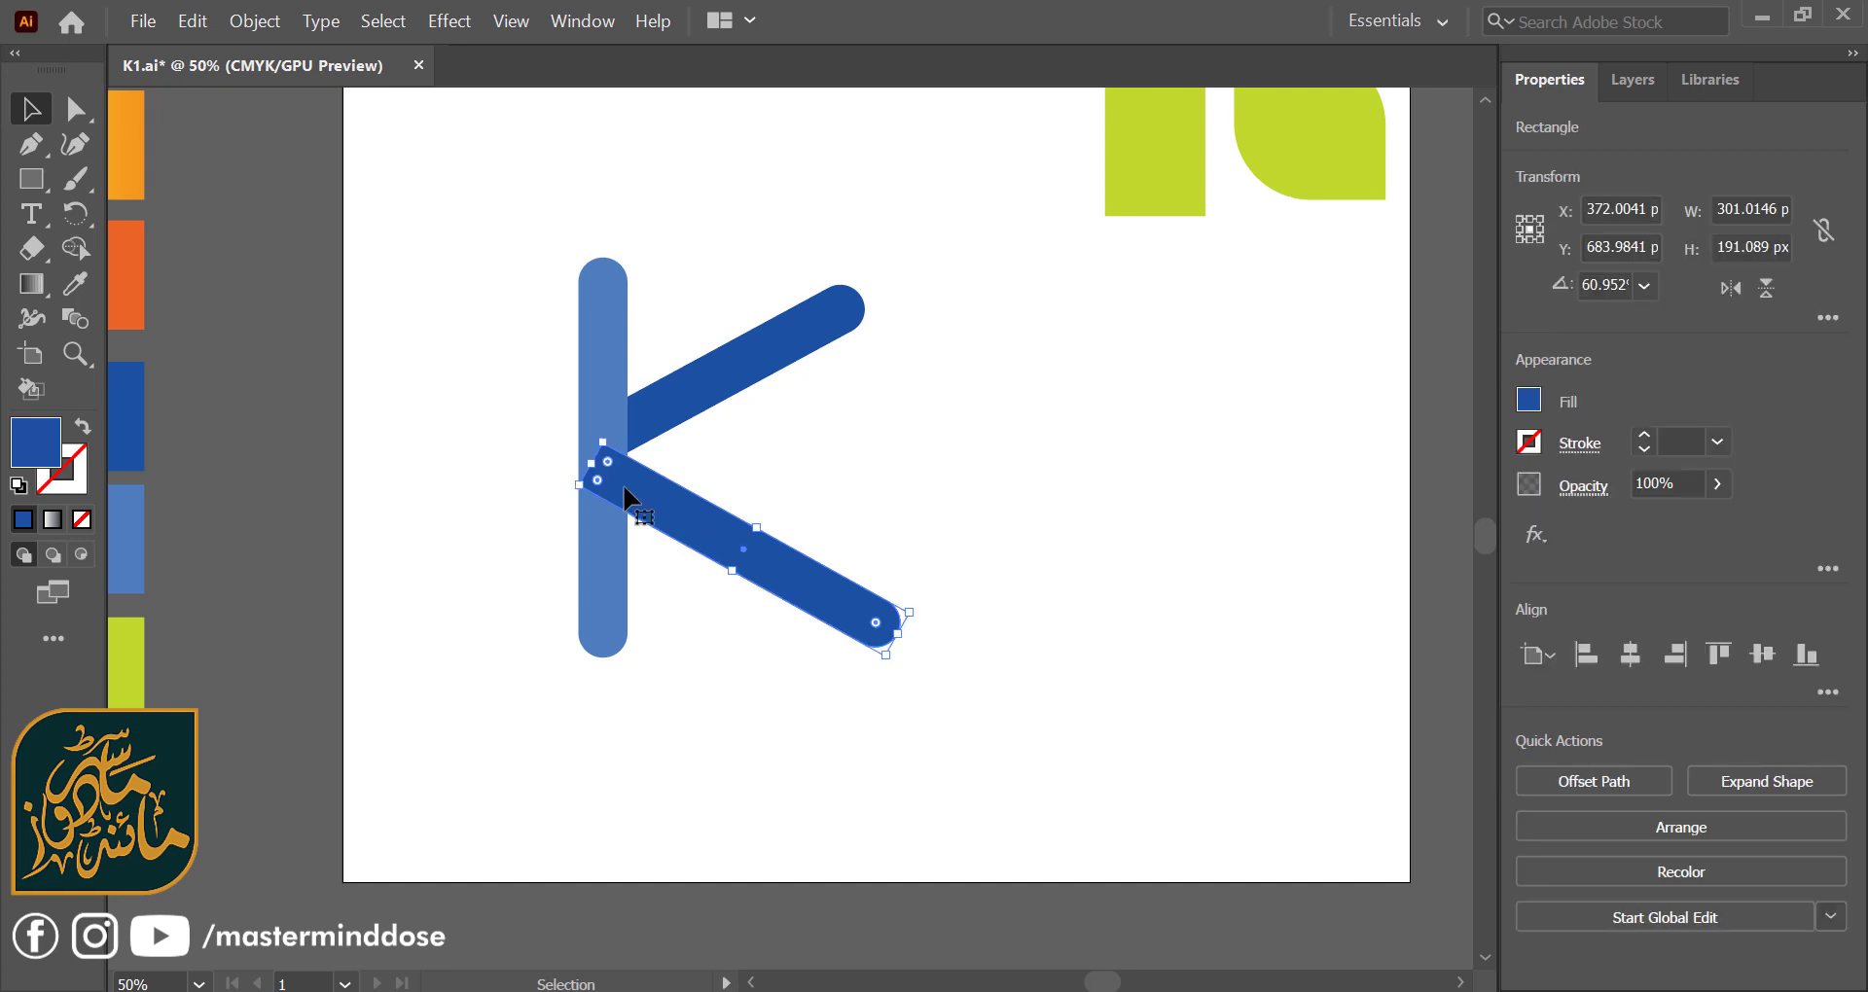
- Drag the lower dark bar's top corner point to the light-blue stem's left edge, then zoom out to 50%
scroll(625, 488, "up", 5)
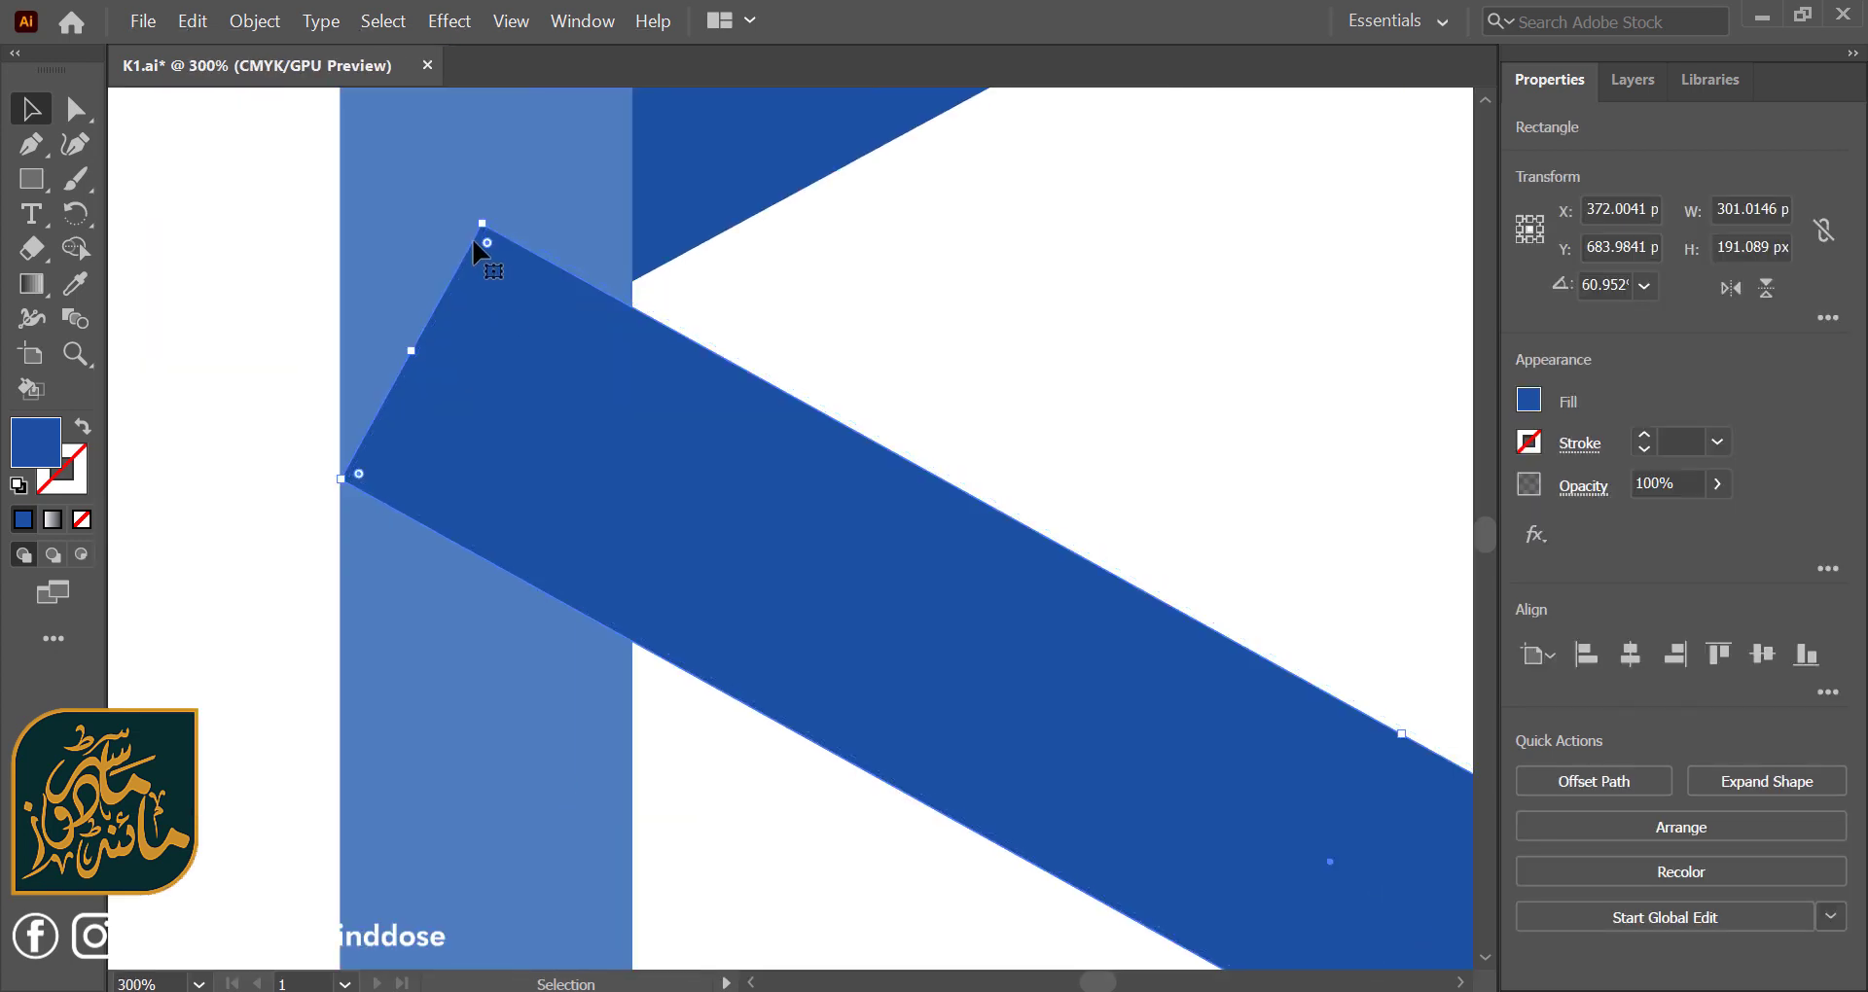
left_click(75, 109)
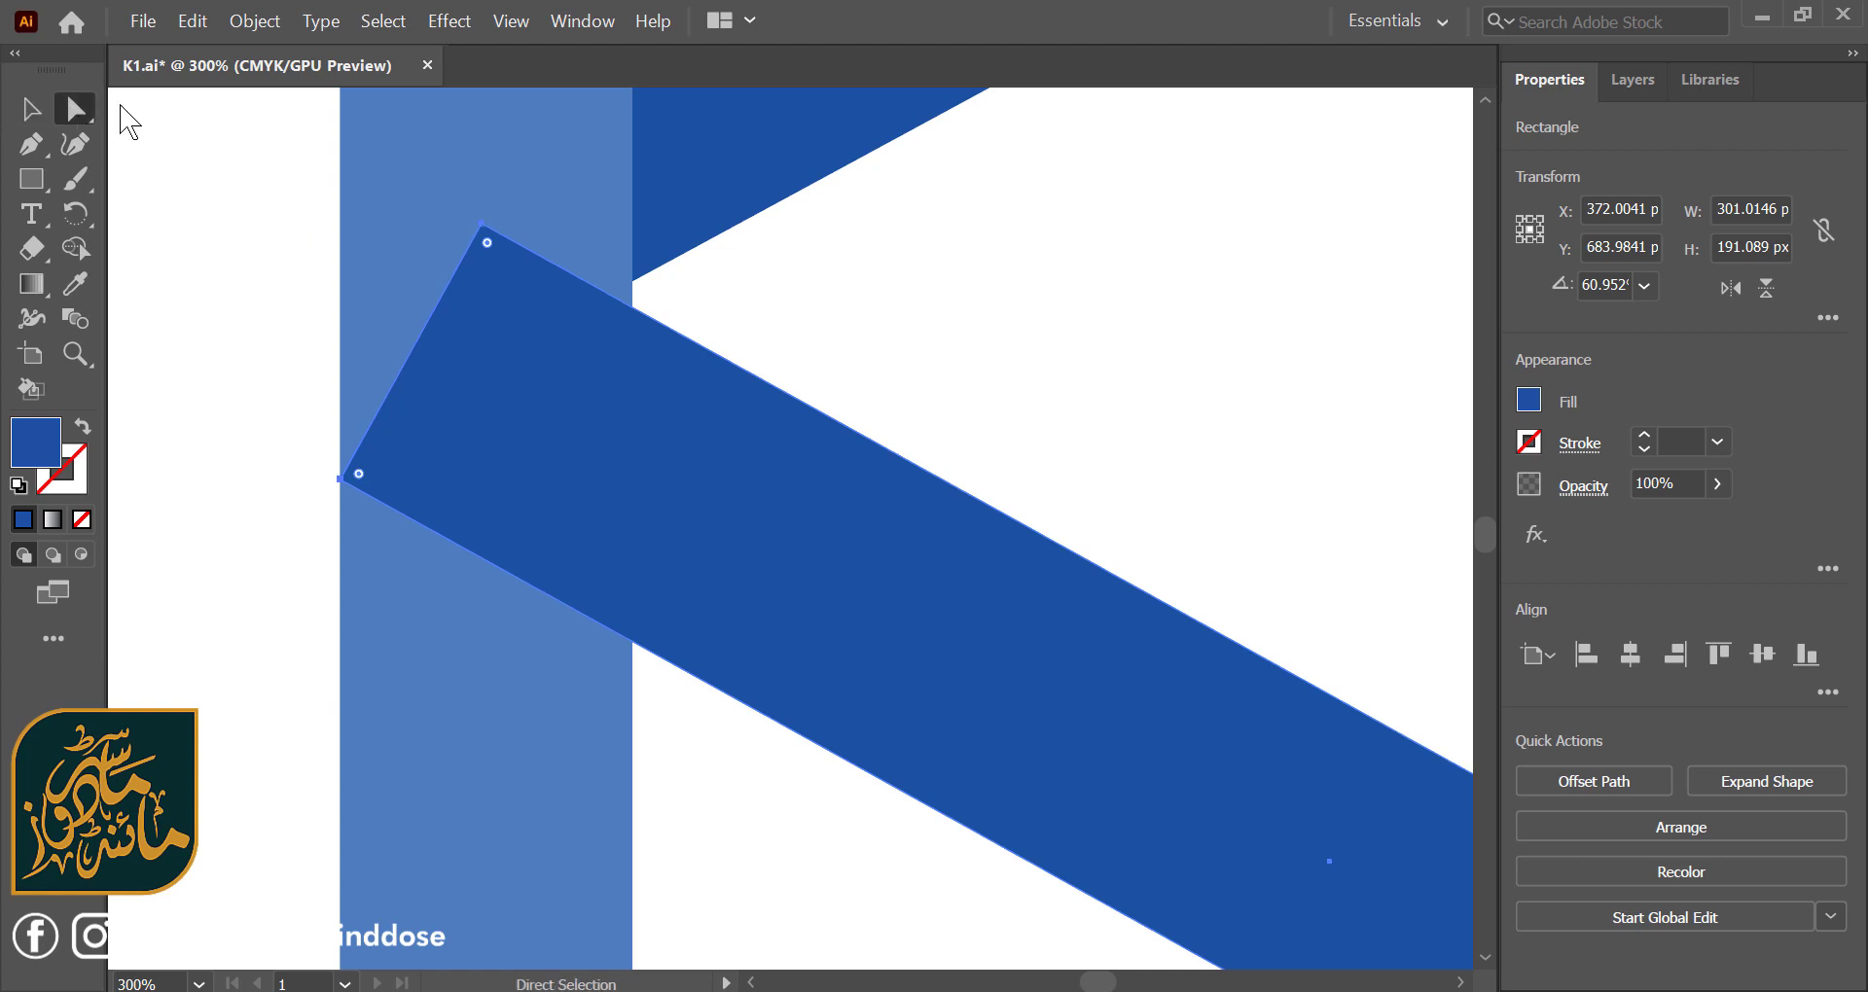
left_click(481, 229)
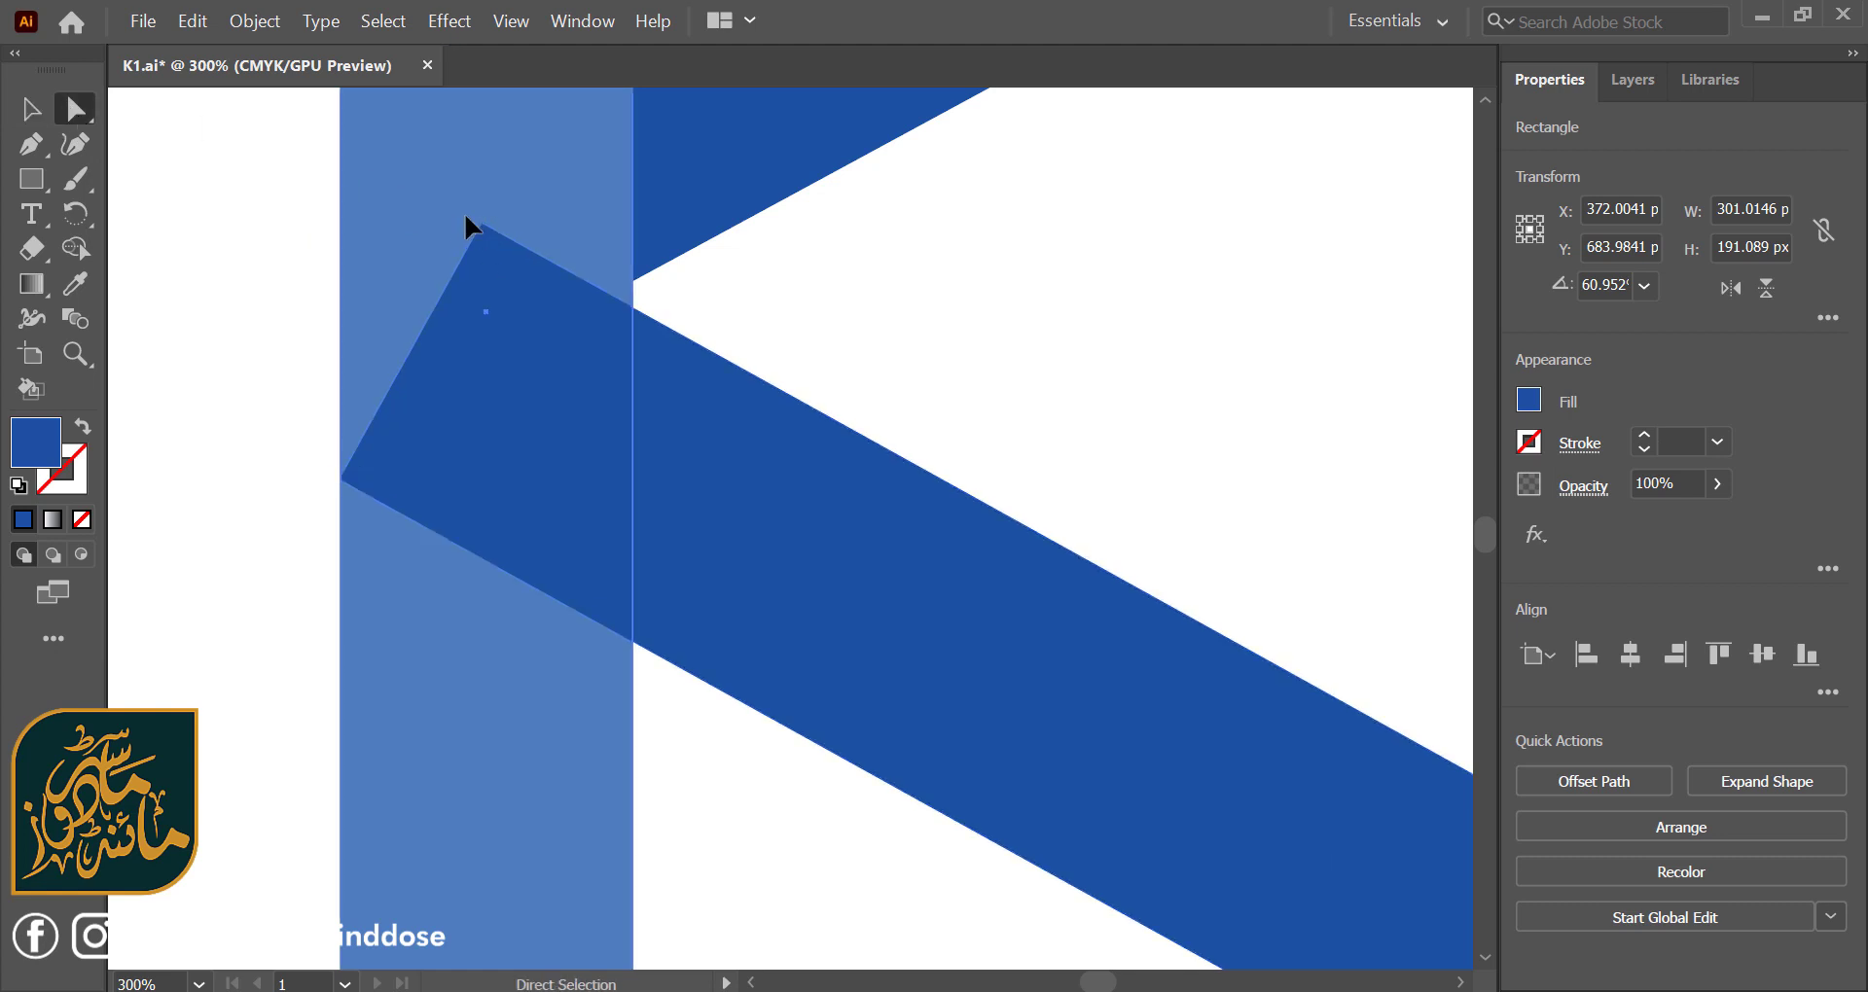
left_click(466, 217)
left_click(733, 297)
left_click(564, 186)
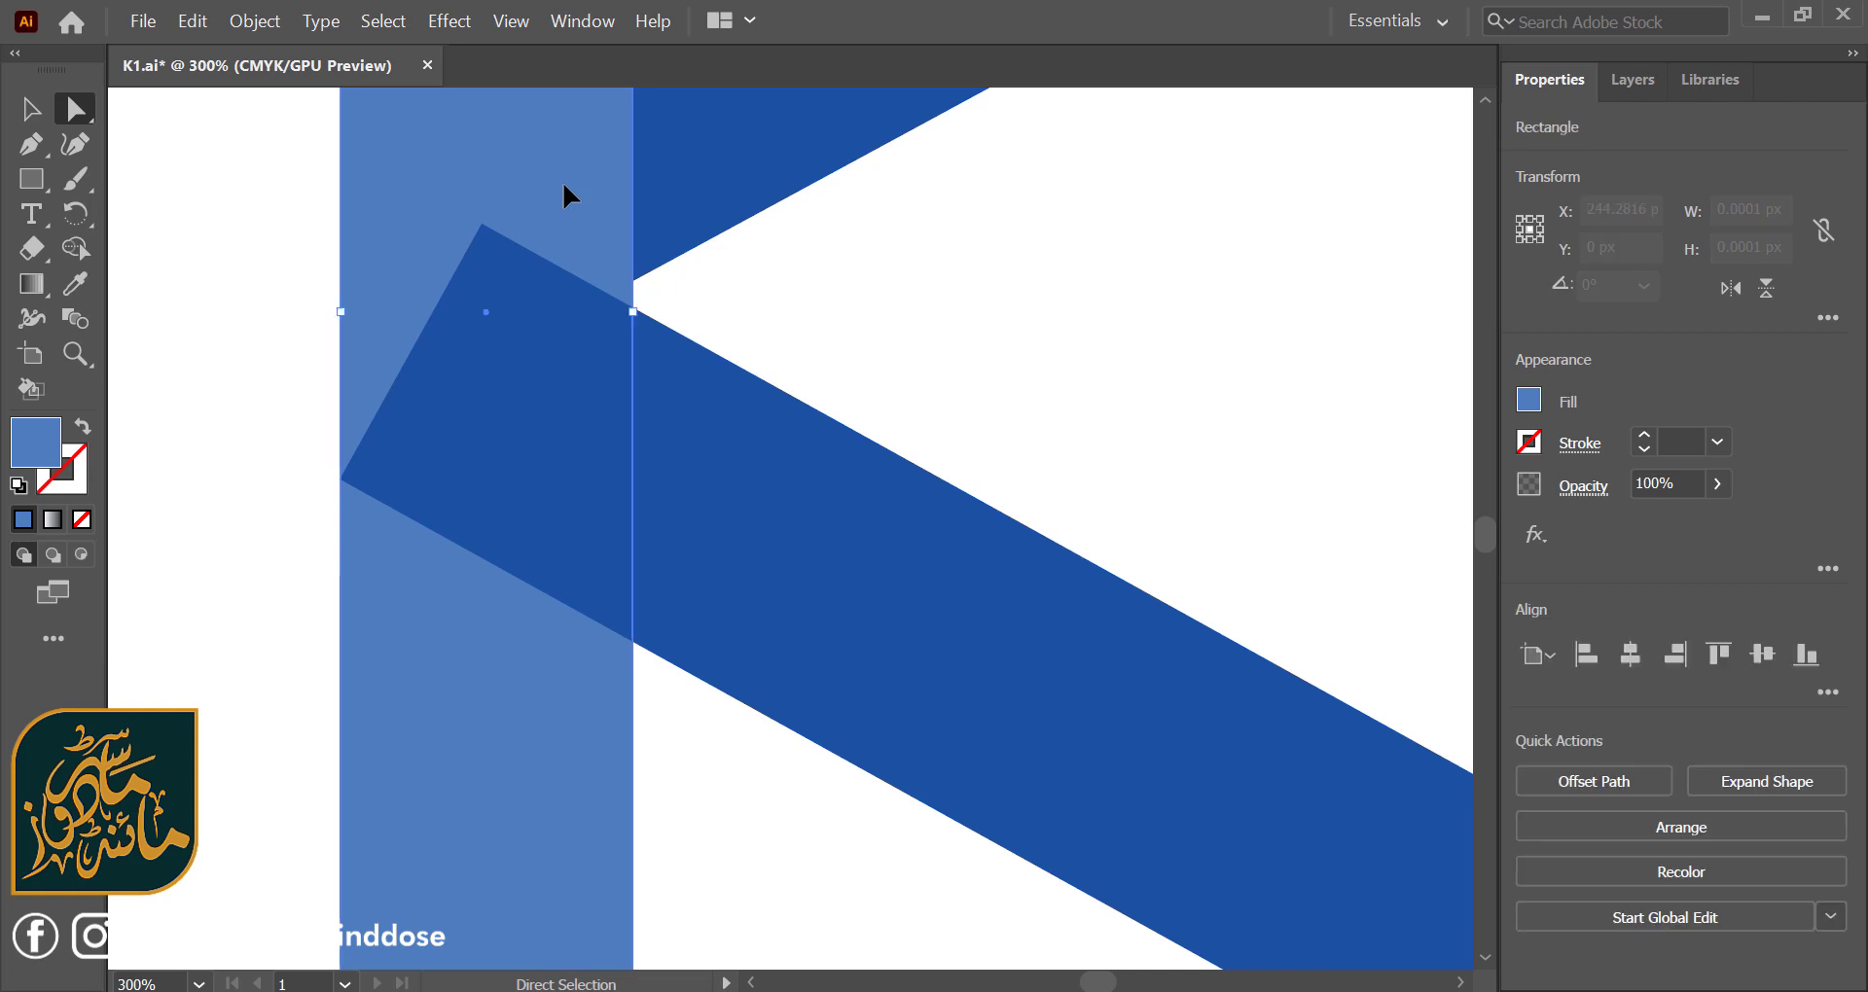
left_click(479, 229)
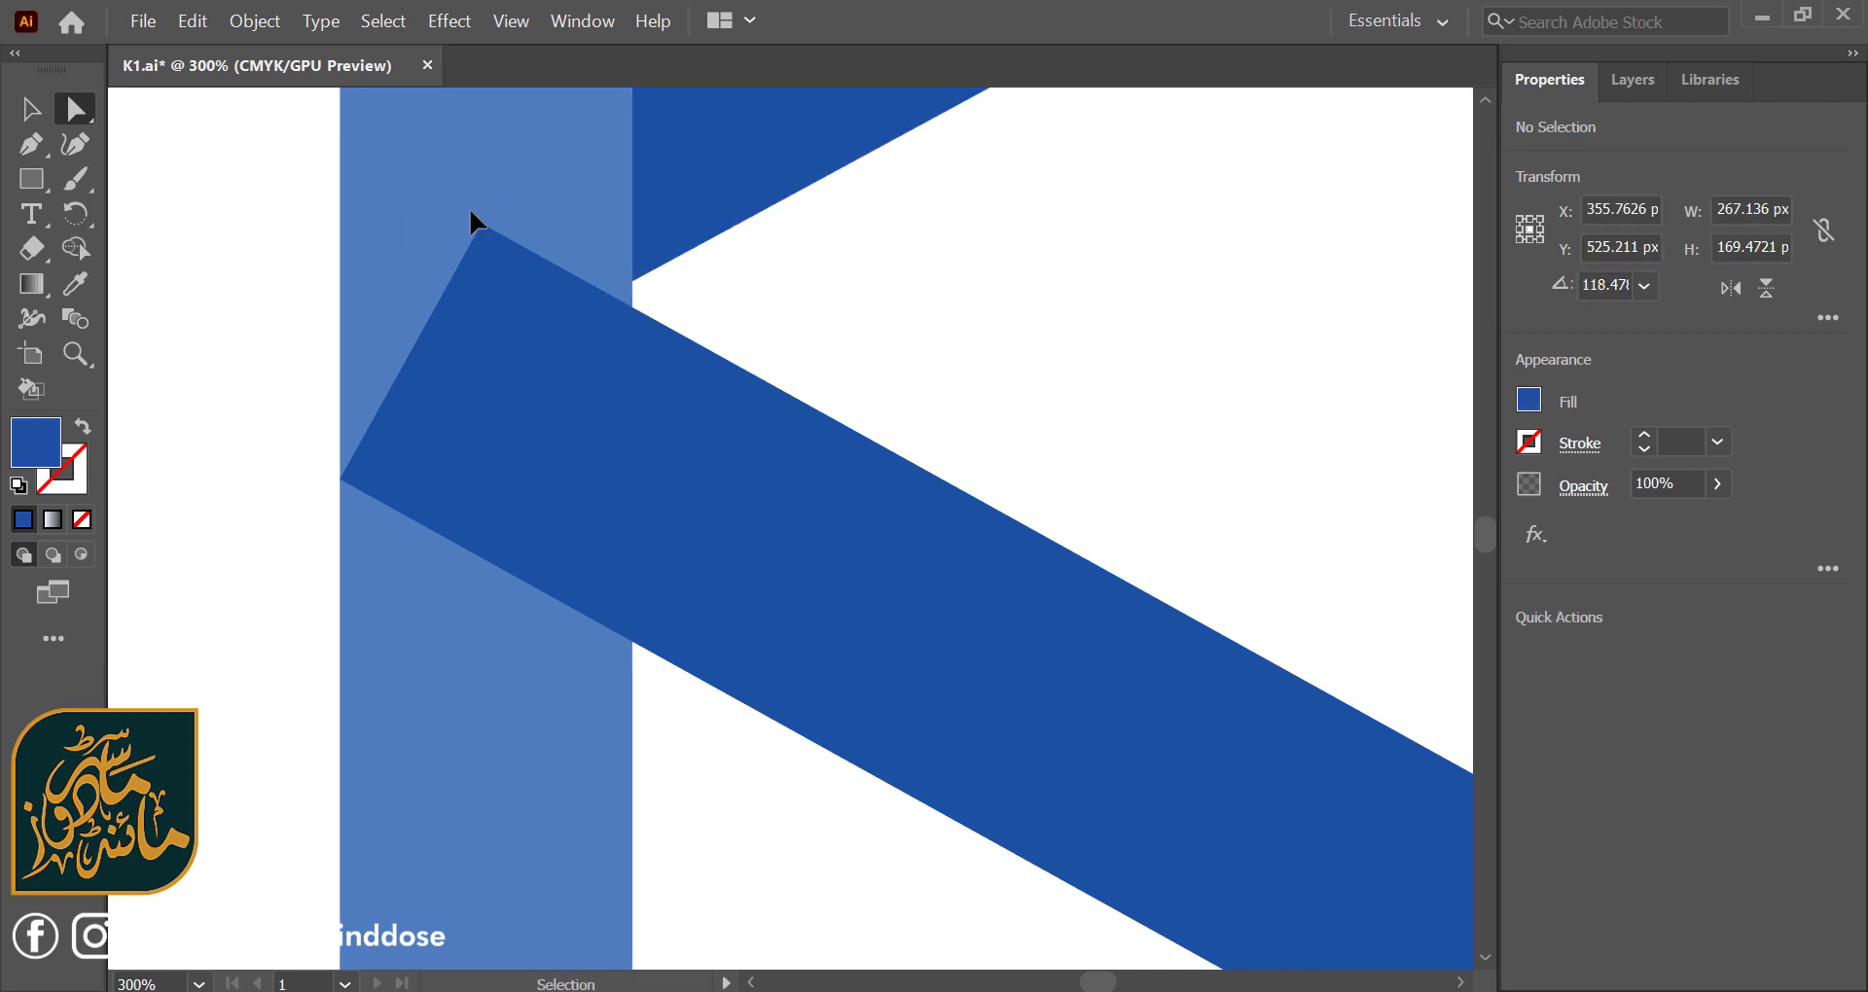
left_click(486, 233)
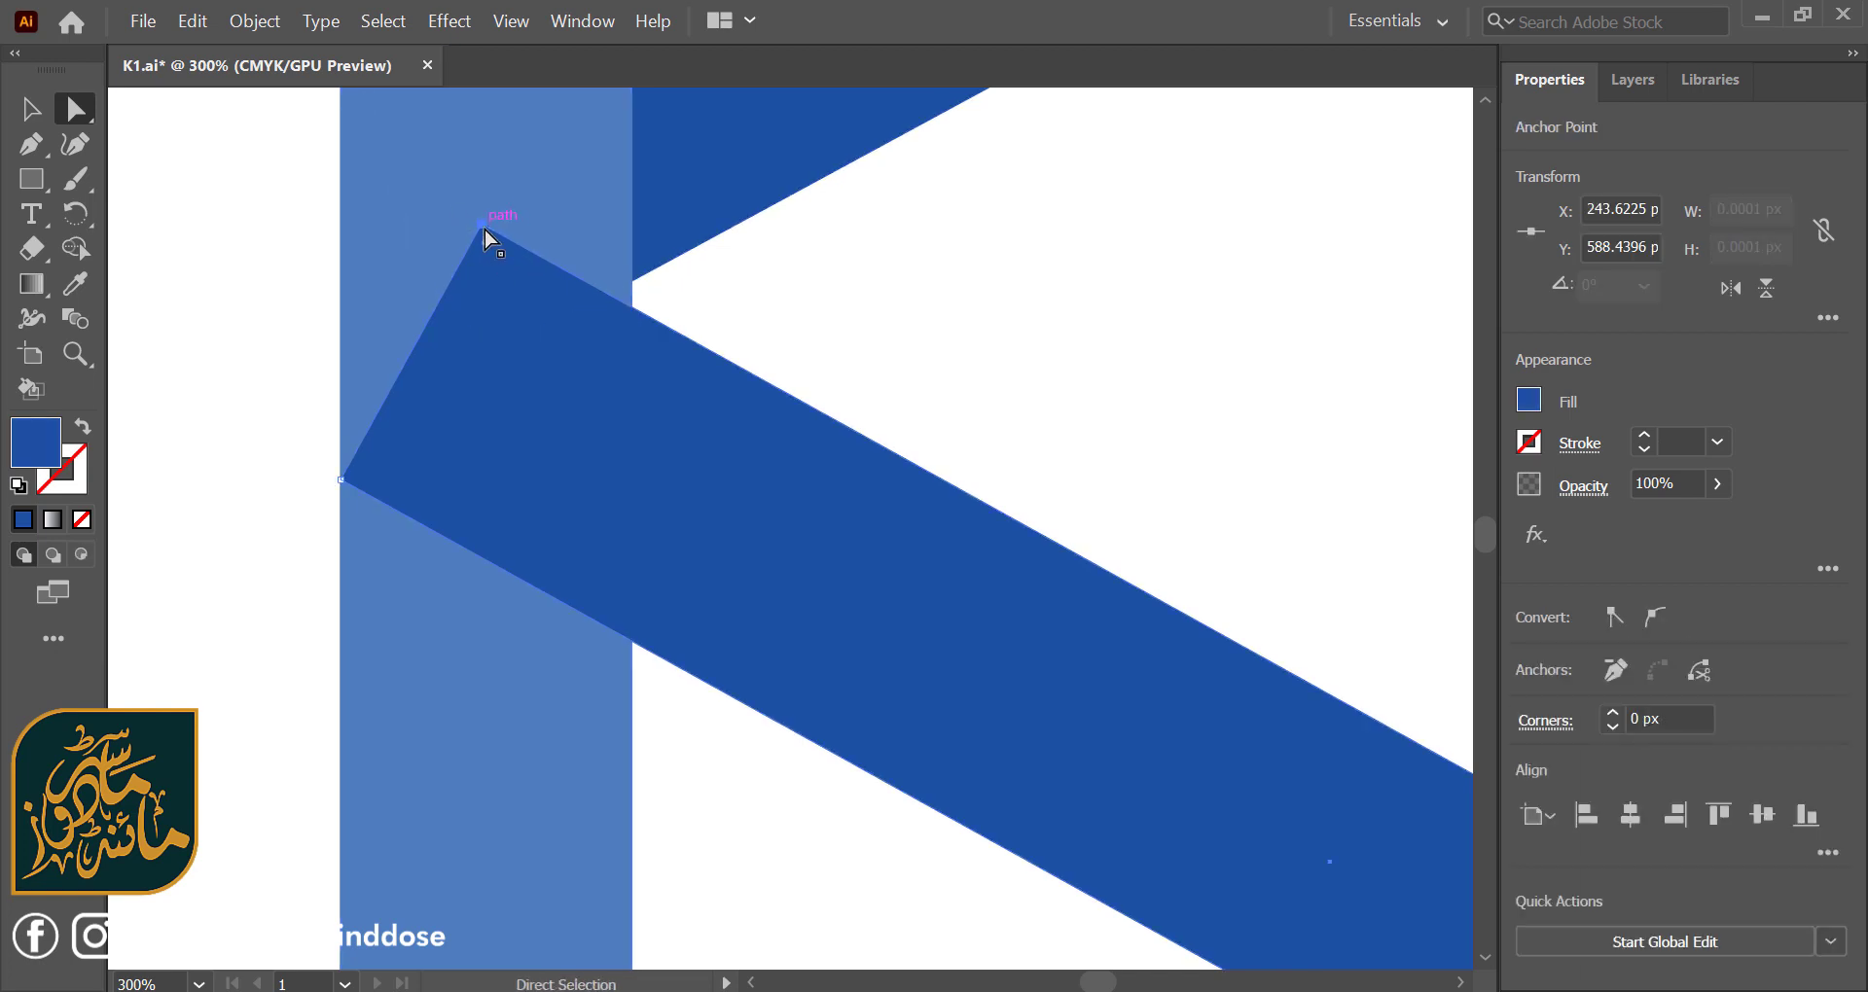
mouse_move(485, 230)
left_mouse_down()
mouse_move(339, 179)
mouse_move(339, 140)
left_mouse_up()
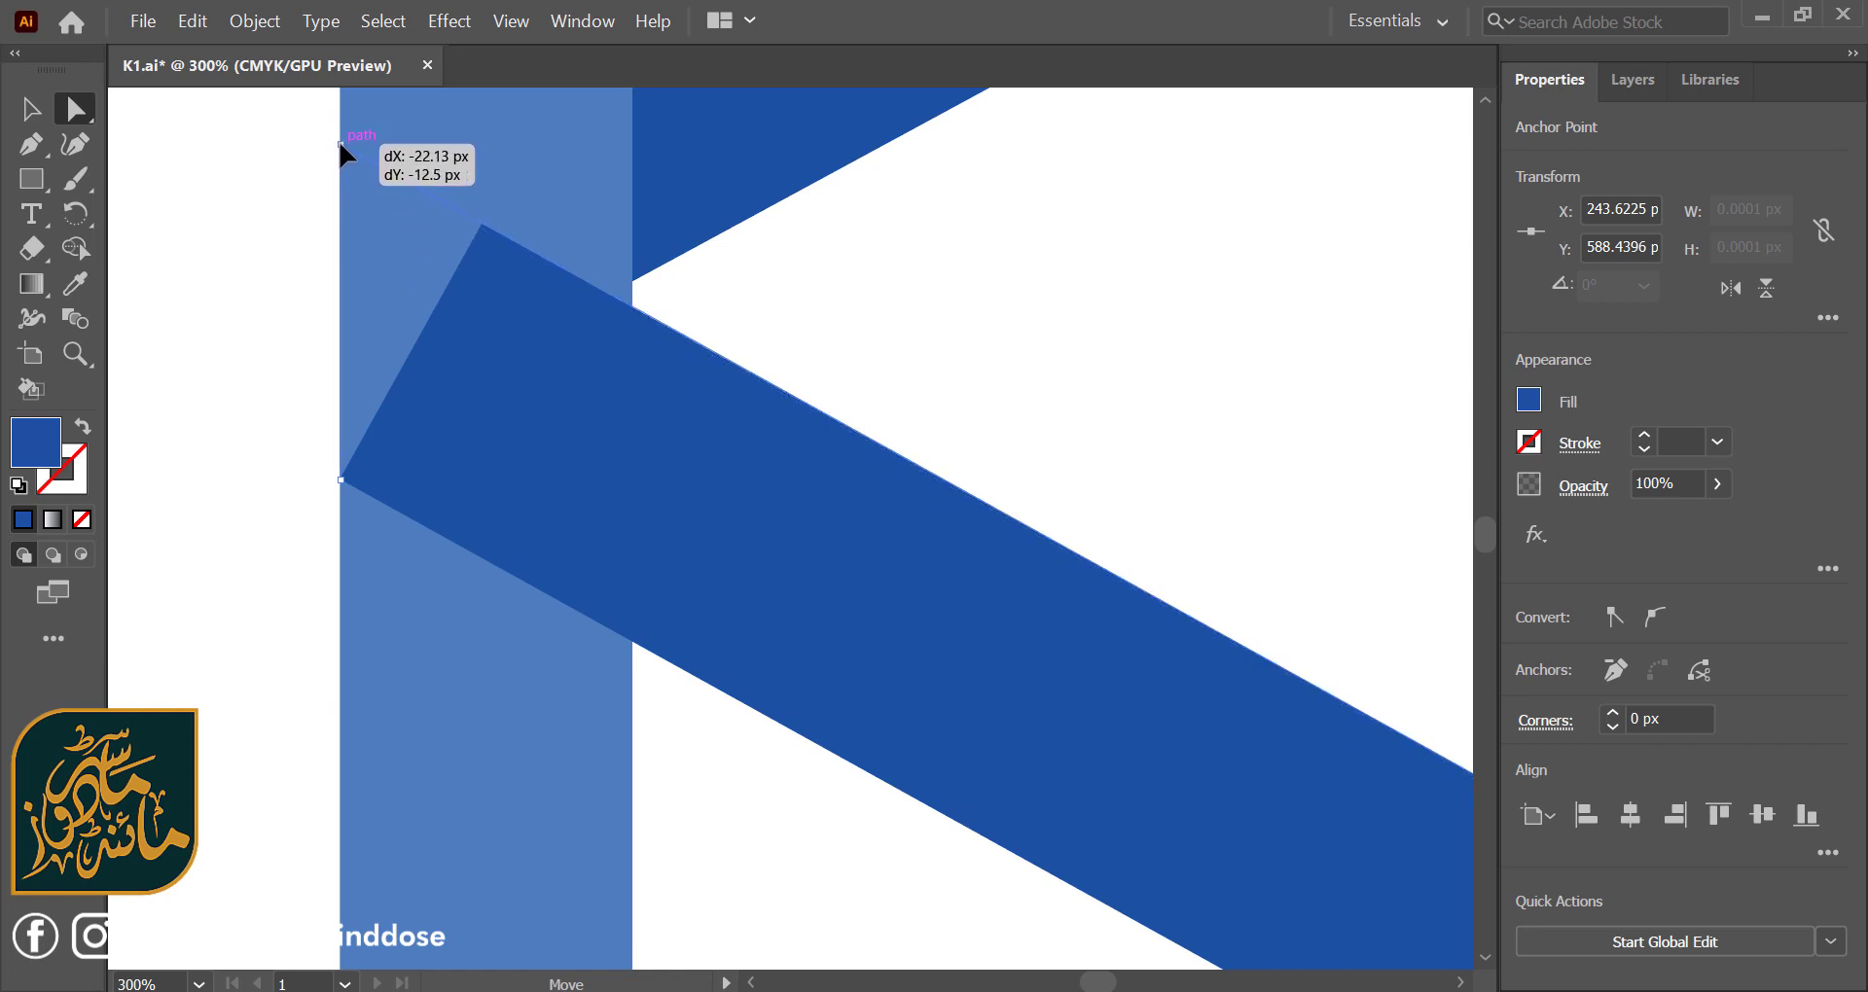
left_click(717, 321)
key("ctrl+minus")
key("ctrl+minus")
key("ctrl+minus")
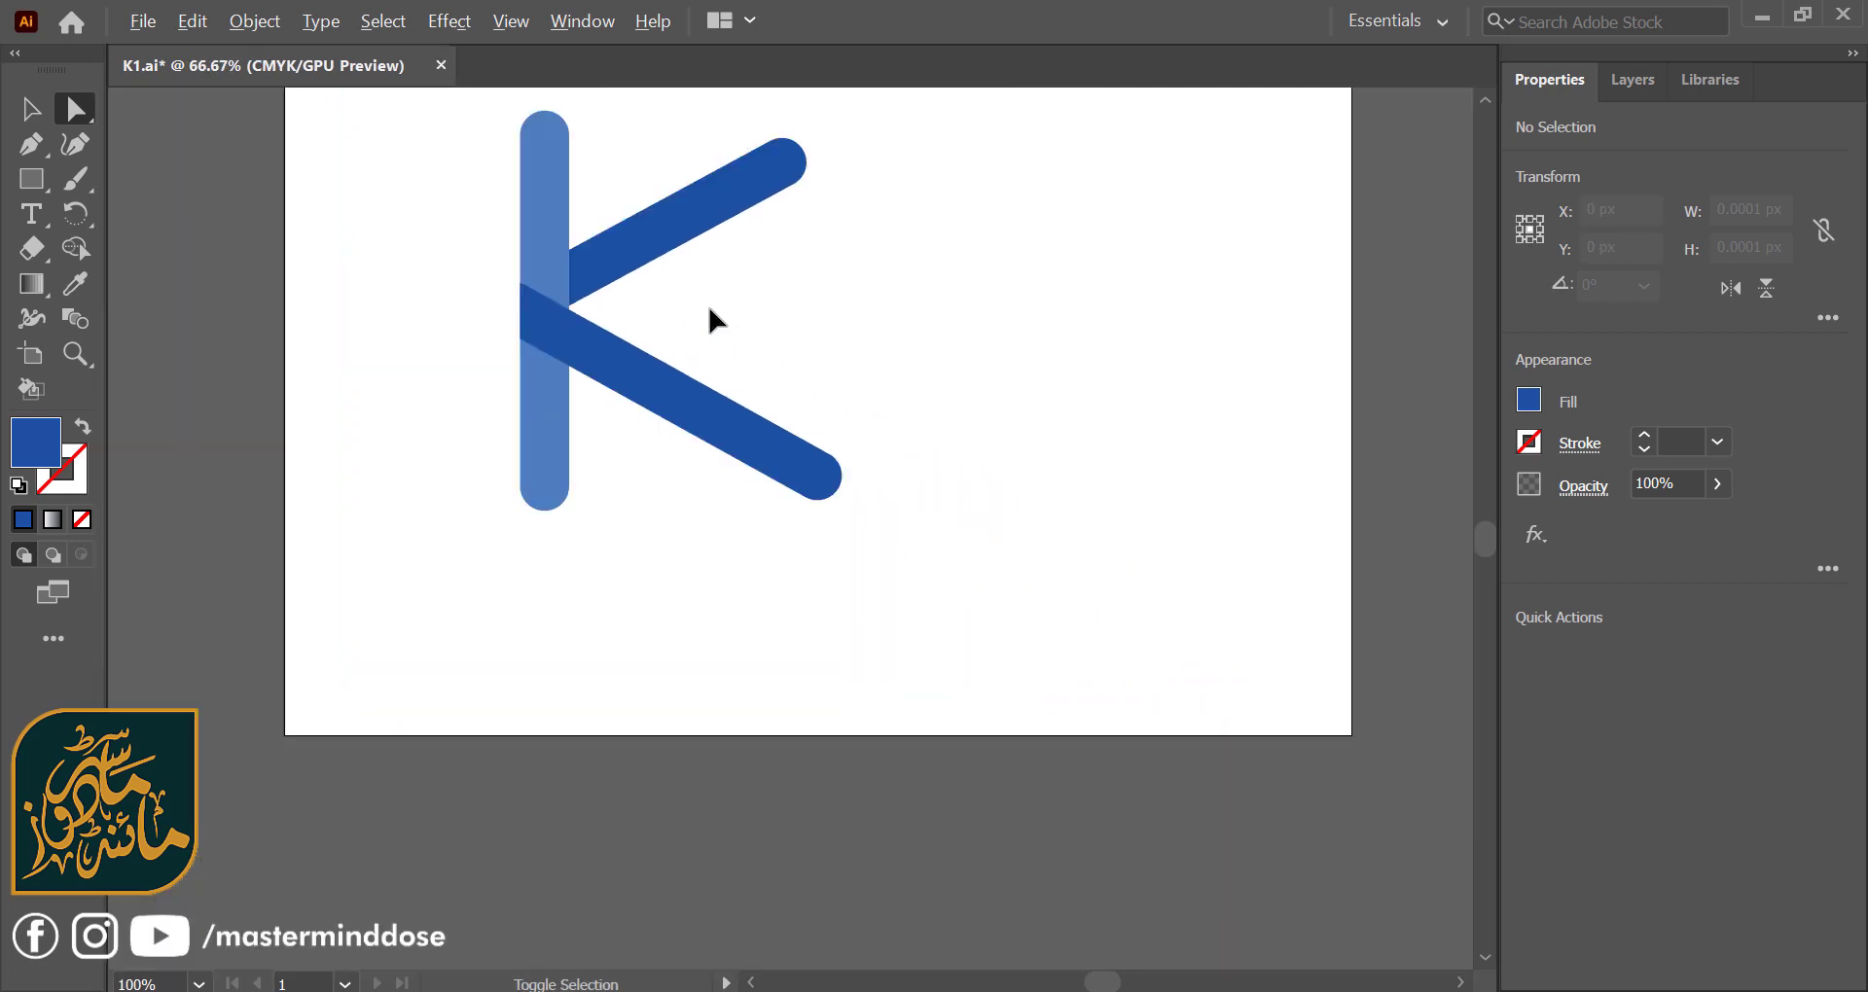
scroll(503, 337, "up", 3)
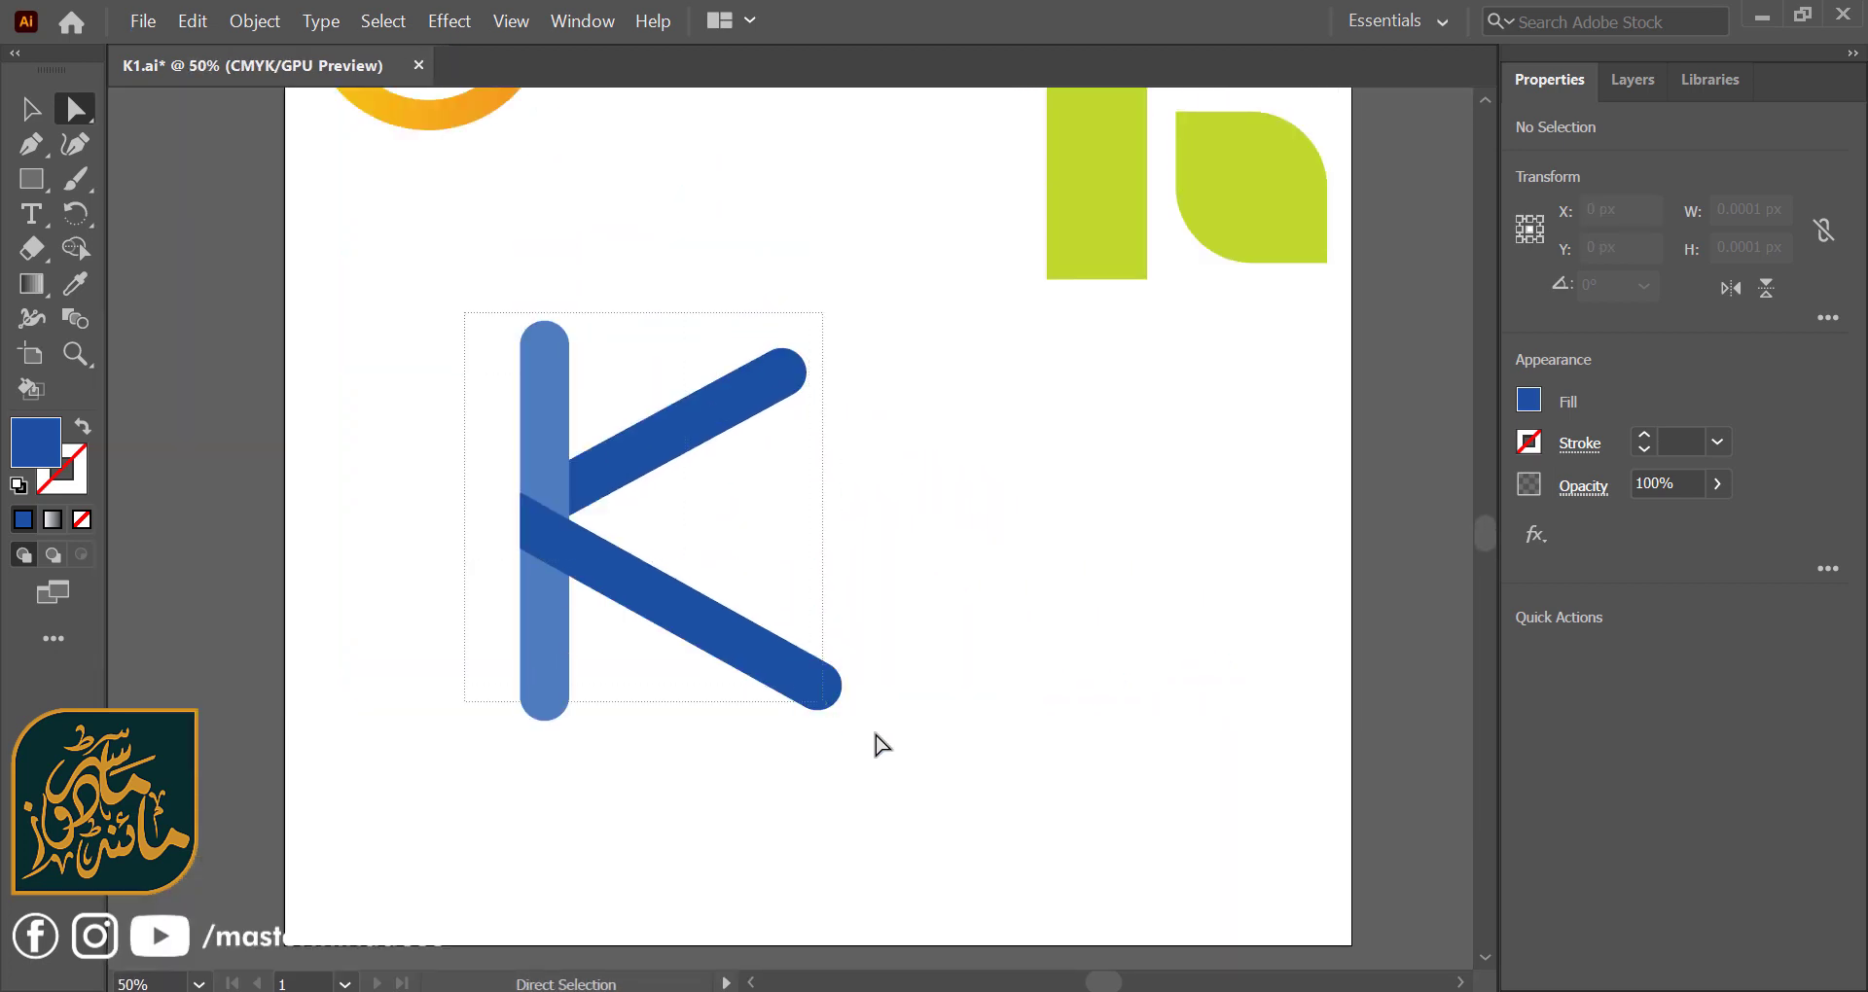
- Select the whole blue K, shrink it proportionally and move it up and right
left_click_drag(689, 572, 886, 749)
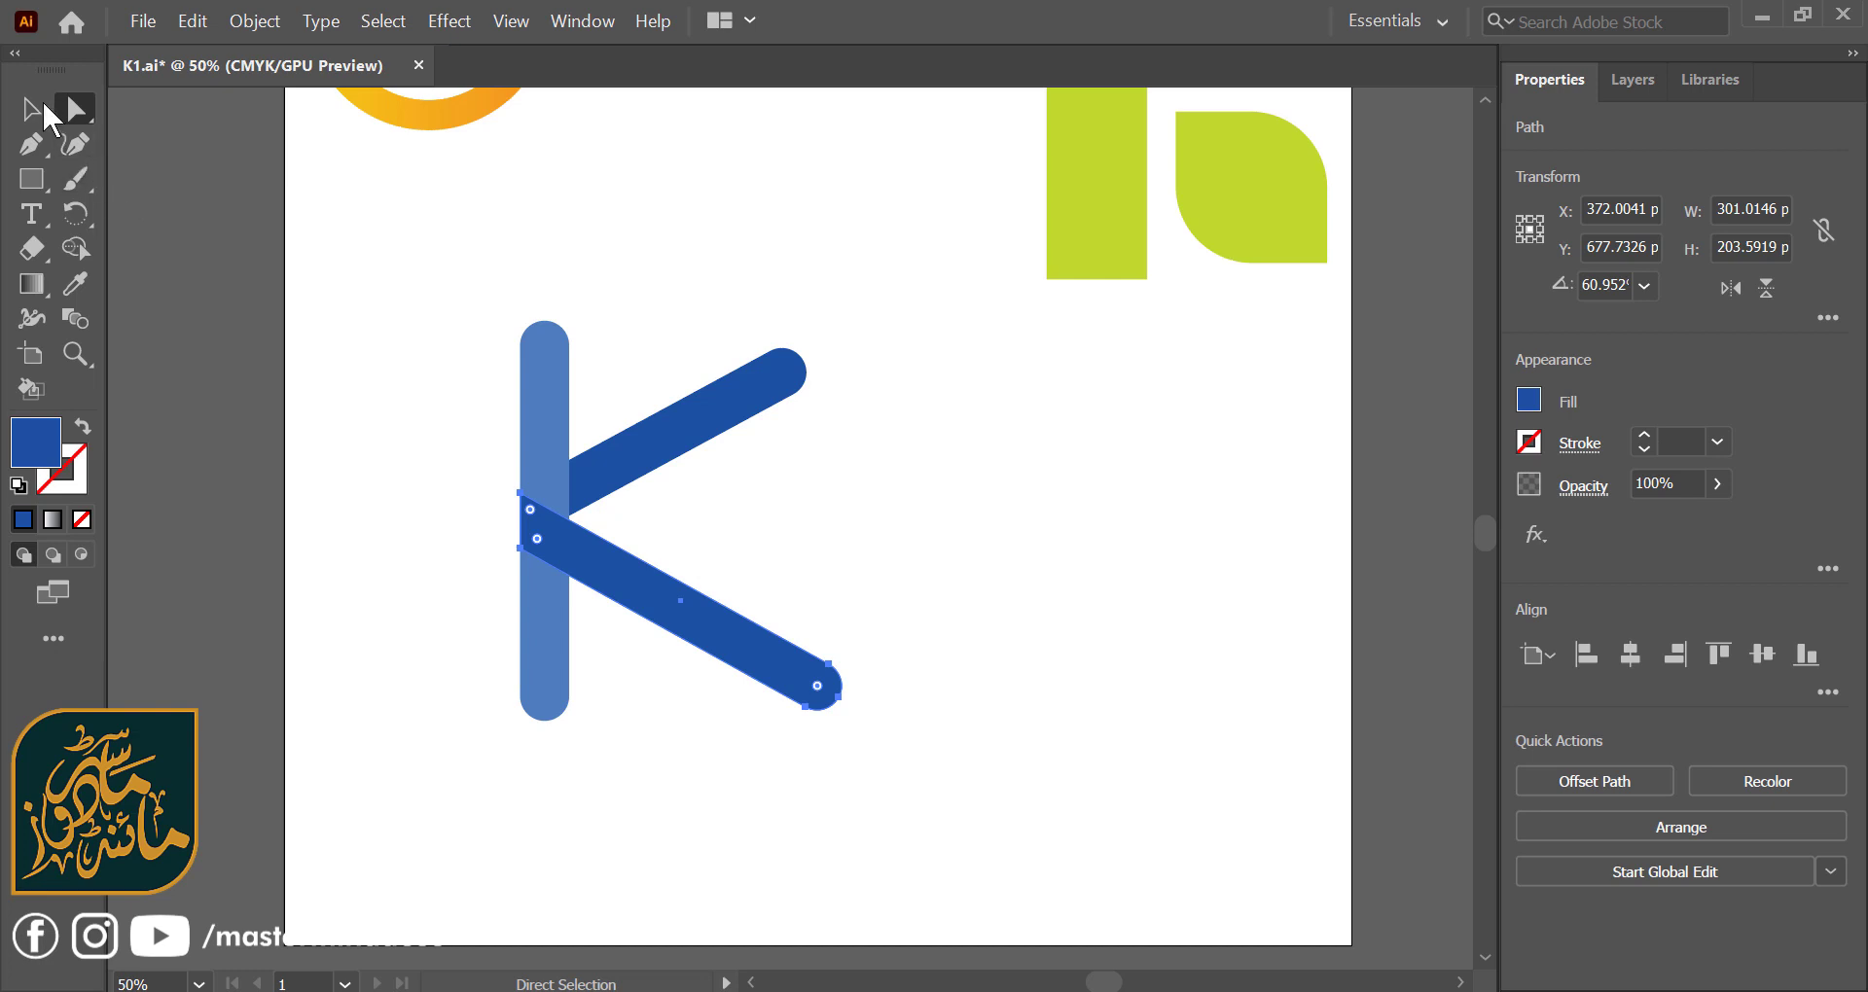
left_click(31, 109)
left_click(424, 488)
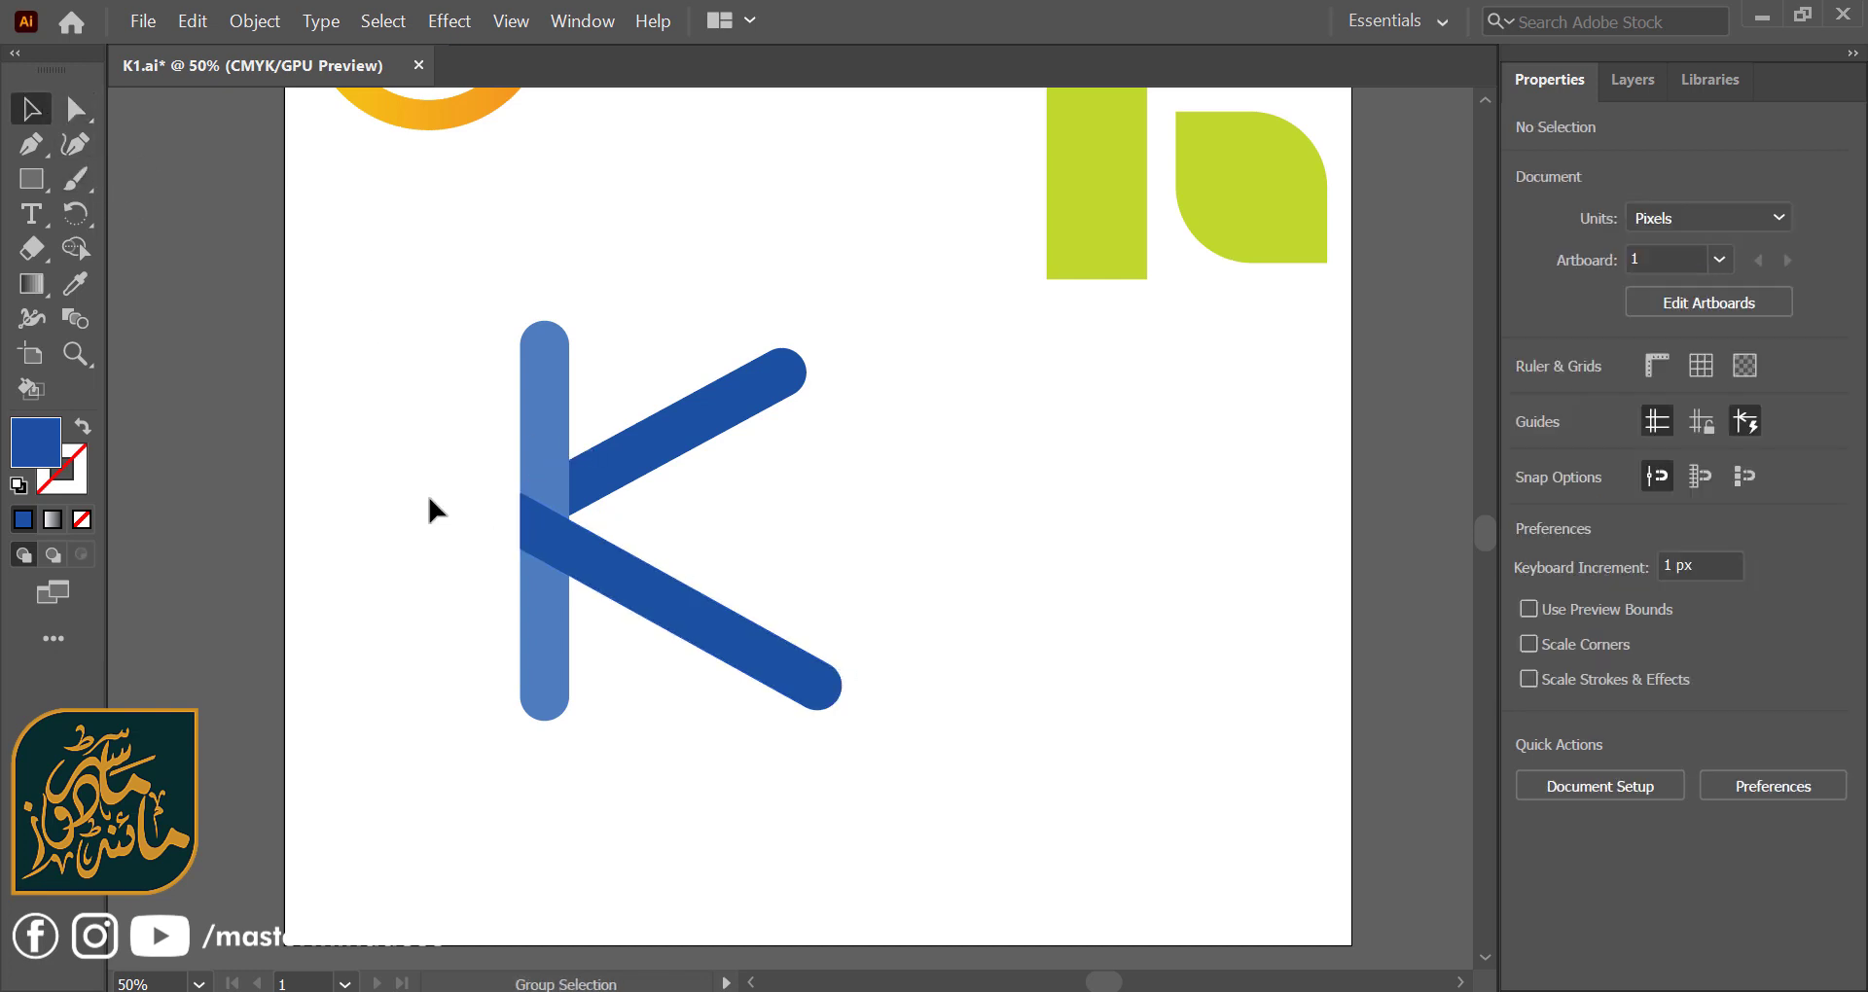
key("ctrl+z")
left_click(434, 352)
left_click_drag(418, 292, 926, 756)
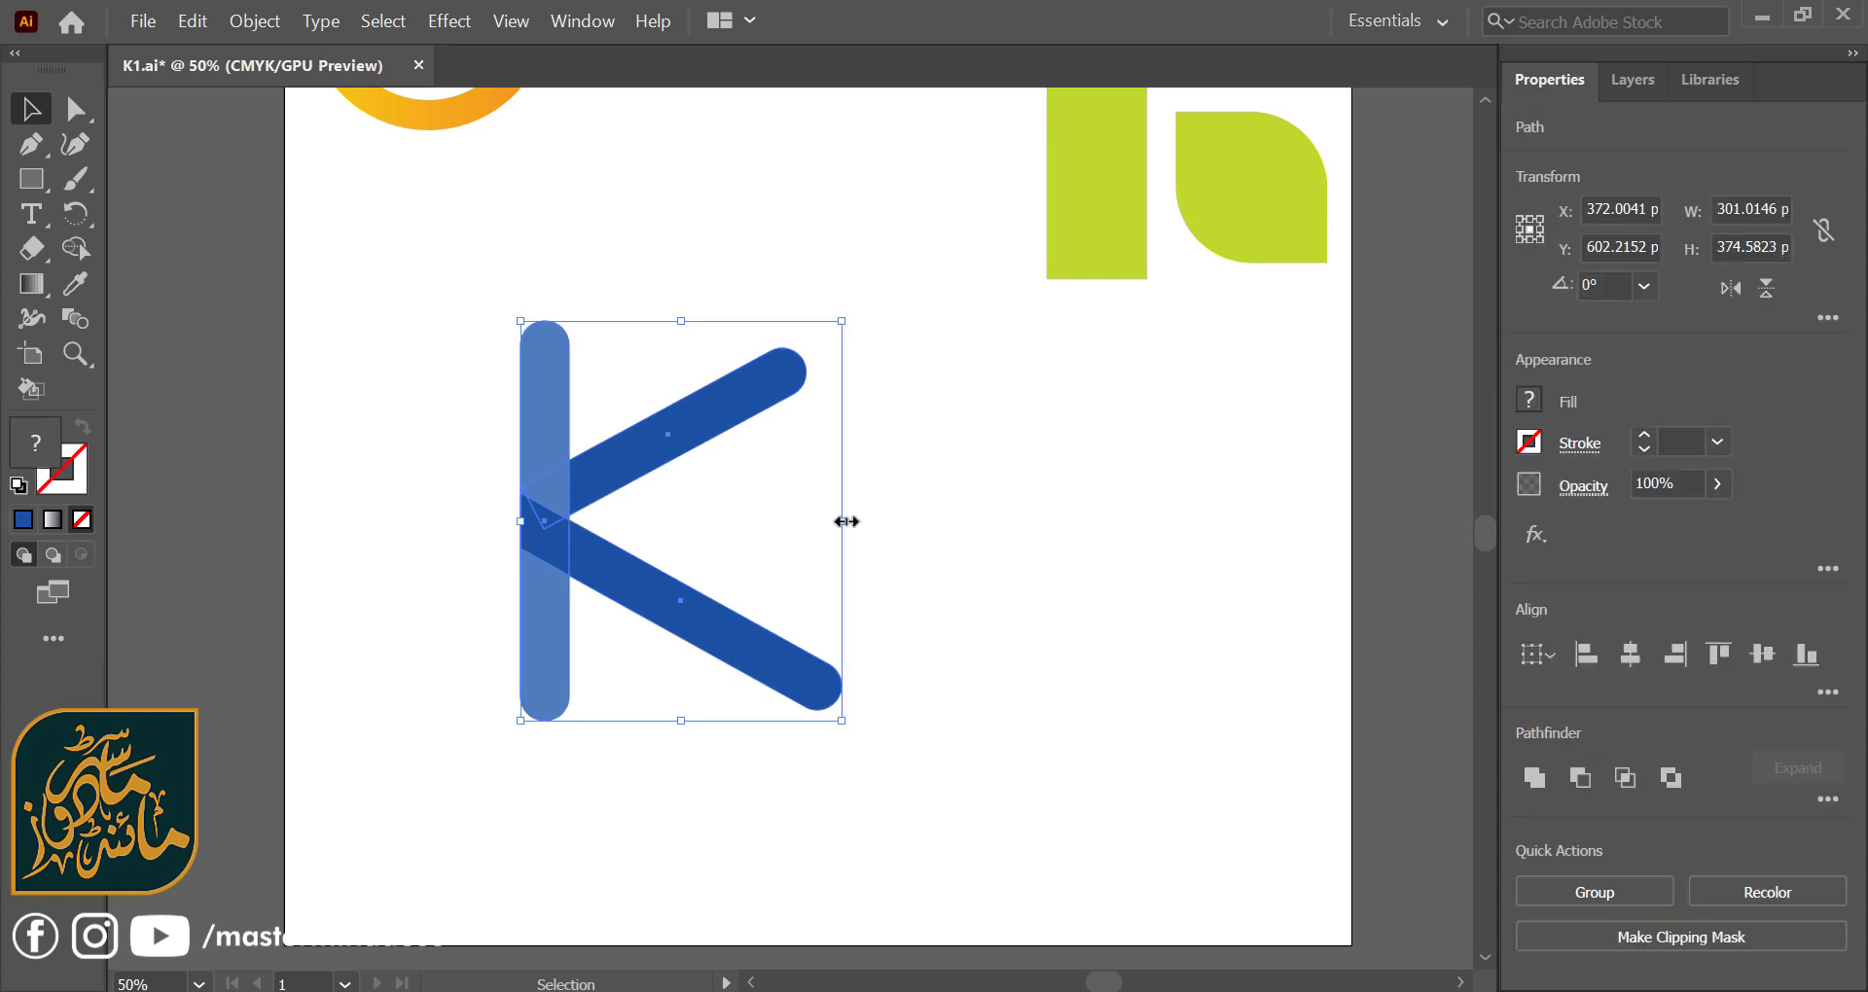
left_click_drag(842, 522, 780, 520)
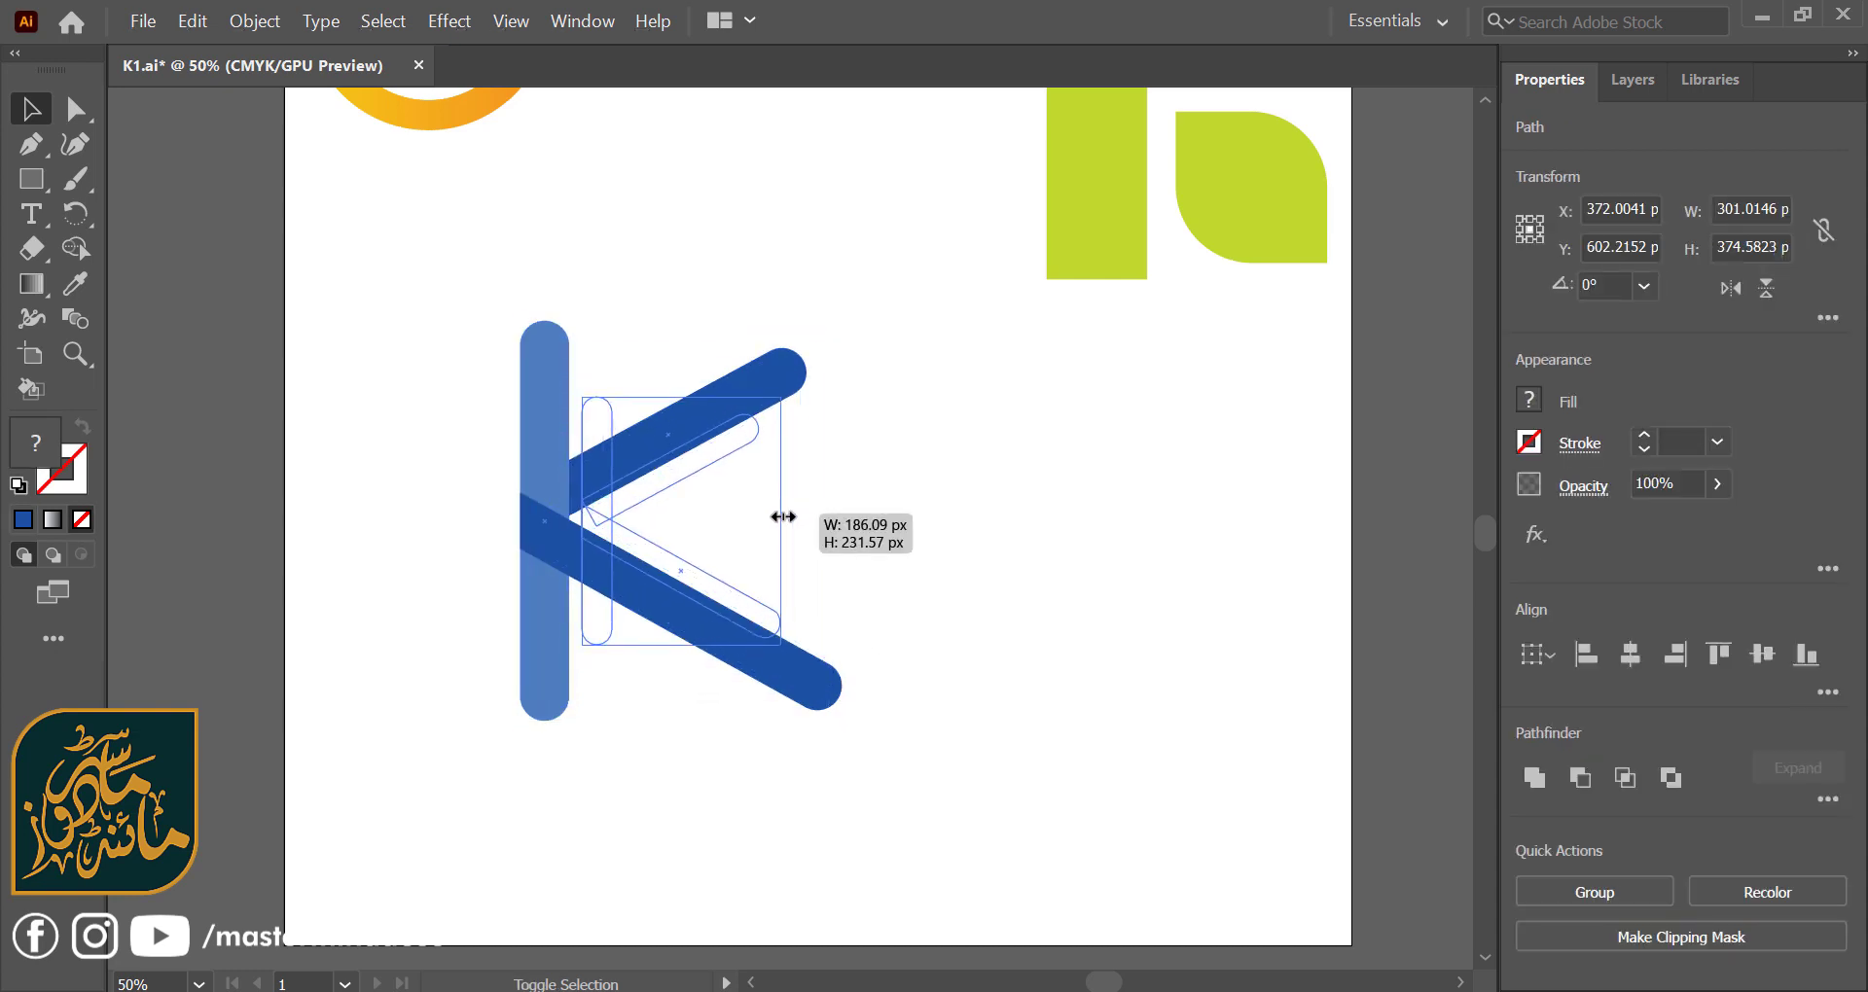
left_click(913, 590)
mouse_move(554, 374)
left_mouse_down()
mouse_move(820, 659)
mouse_move(822, 428)
mouse_move(875, 399)
left_mouse_up()
- Move the orange ring K down beside the blue K and enlarge it around its centre
scroll(875, 399, "up", 3)
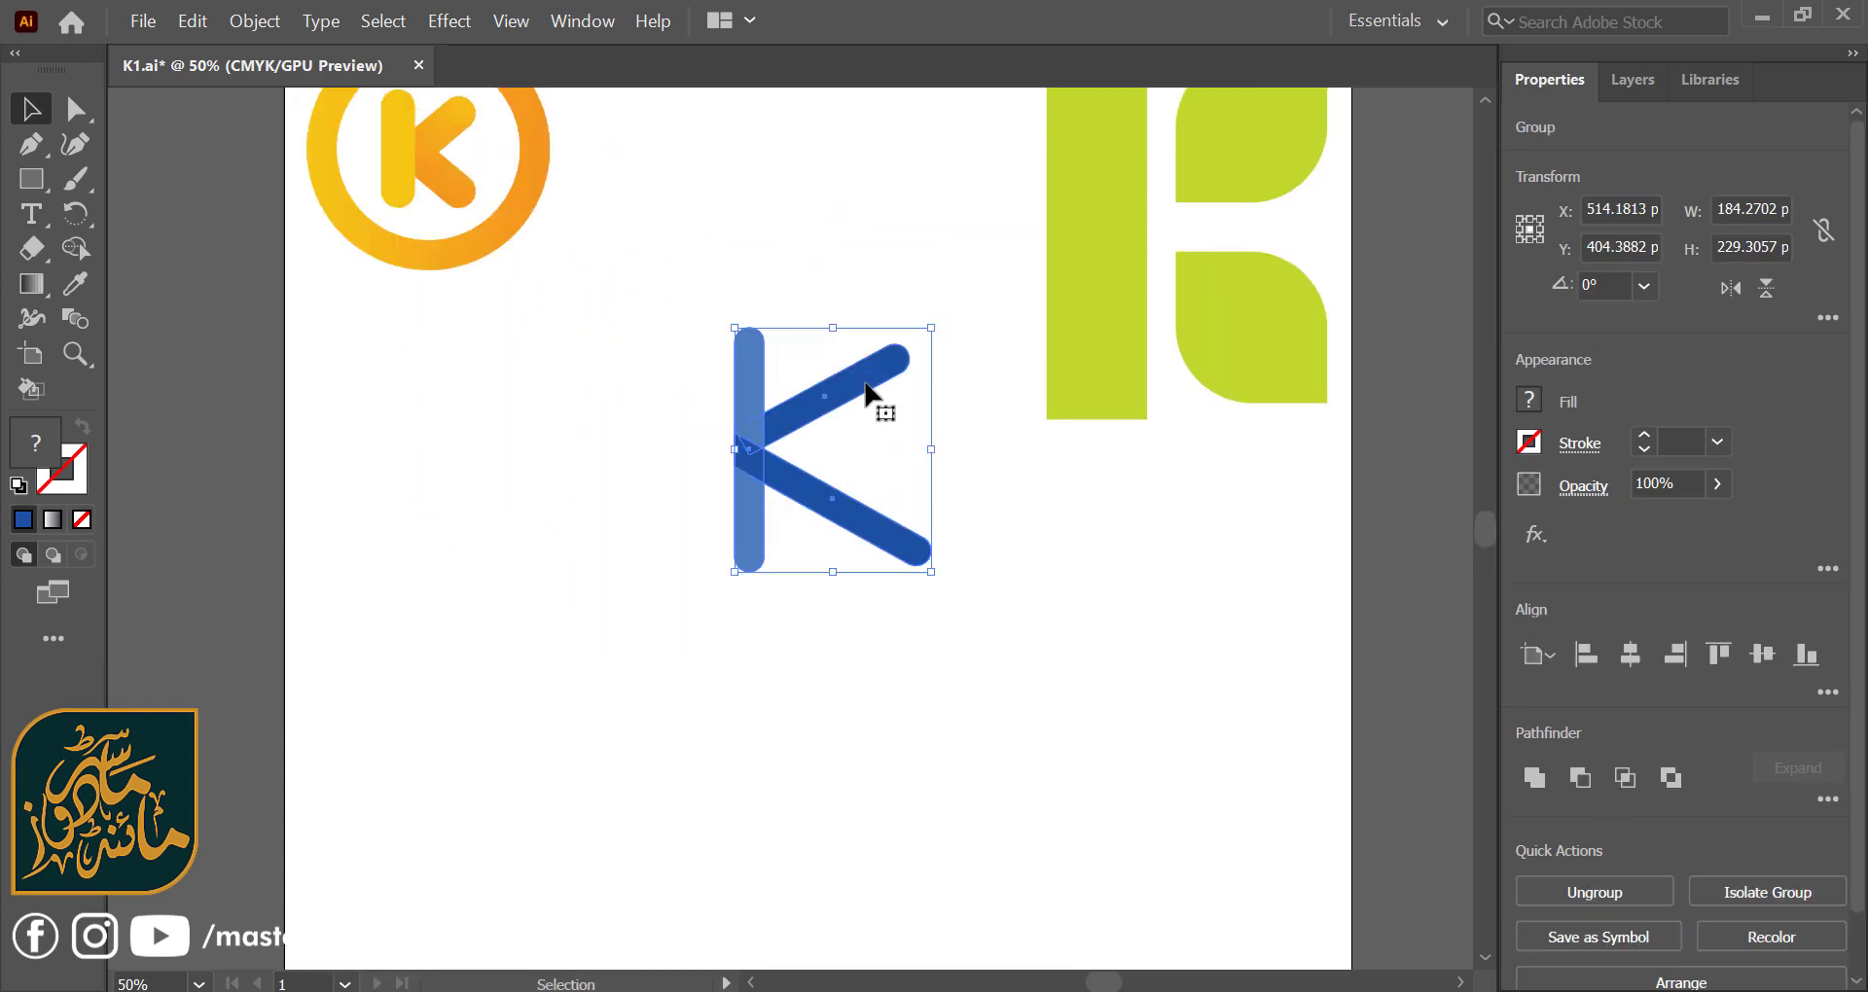
left_click_drag(404, 204, 441, 538)
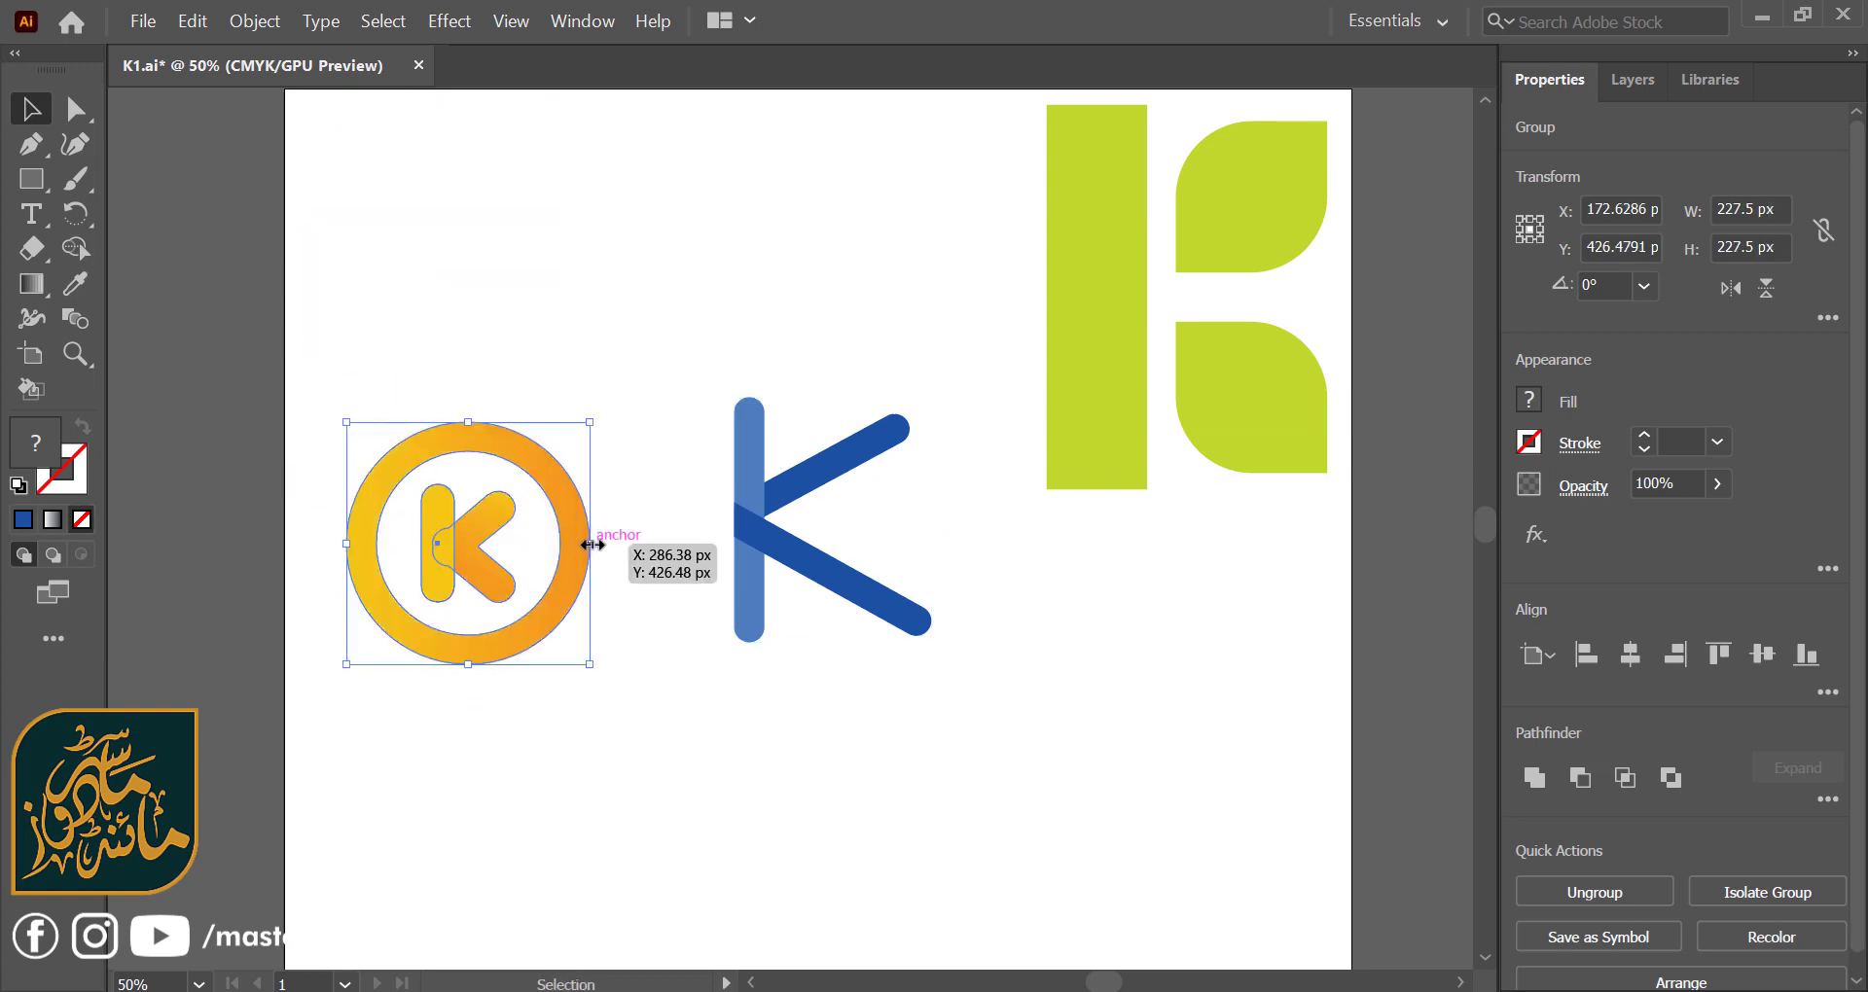
left_click_drag(591, 544, 667, 571)
left_click(819, 720)
- Enlarge the blue K to roughly 310 × 386 px and nudge it right of the orange K
left_click_drag(958, 725, 919, 623)
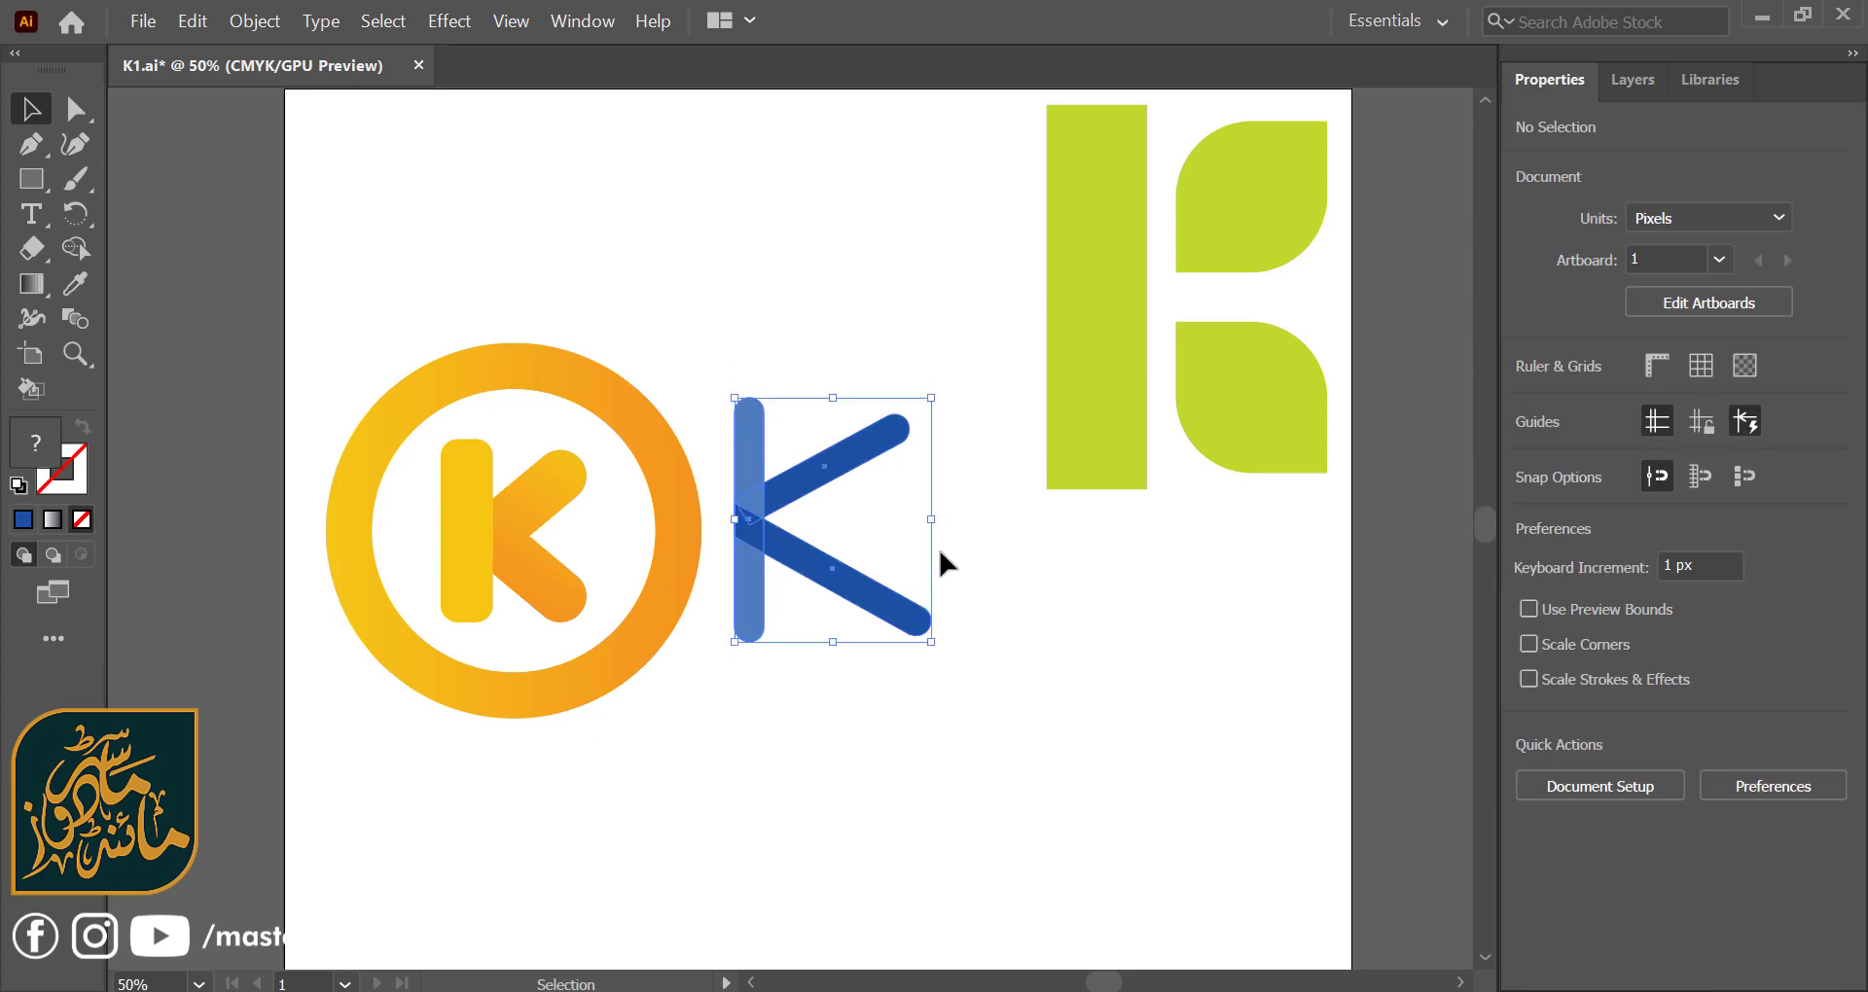
left_click_drag(935, 524, 1001, 527)
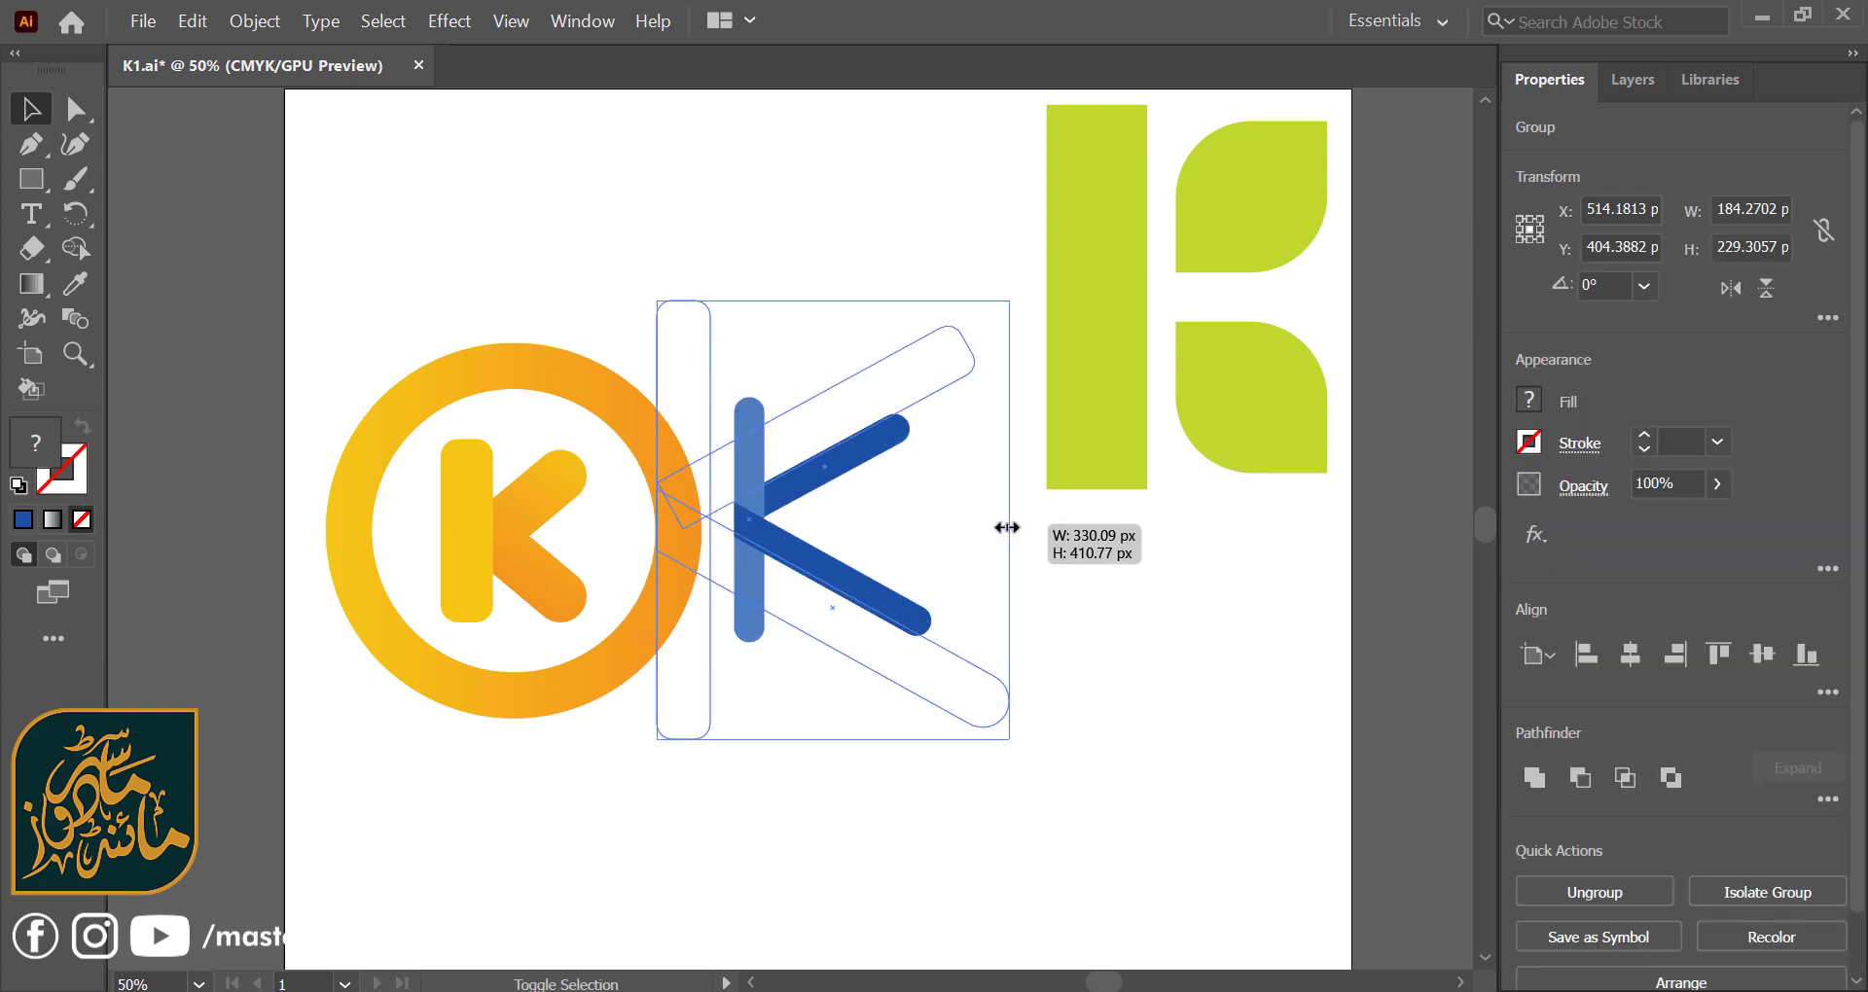
left_click_drag(845, 435, 920, 406)
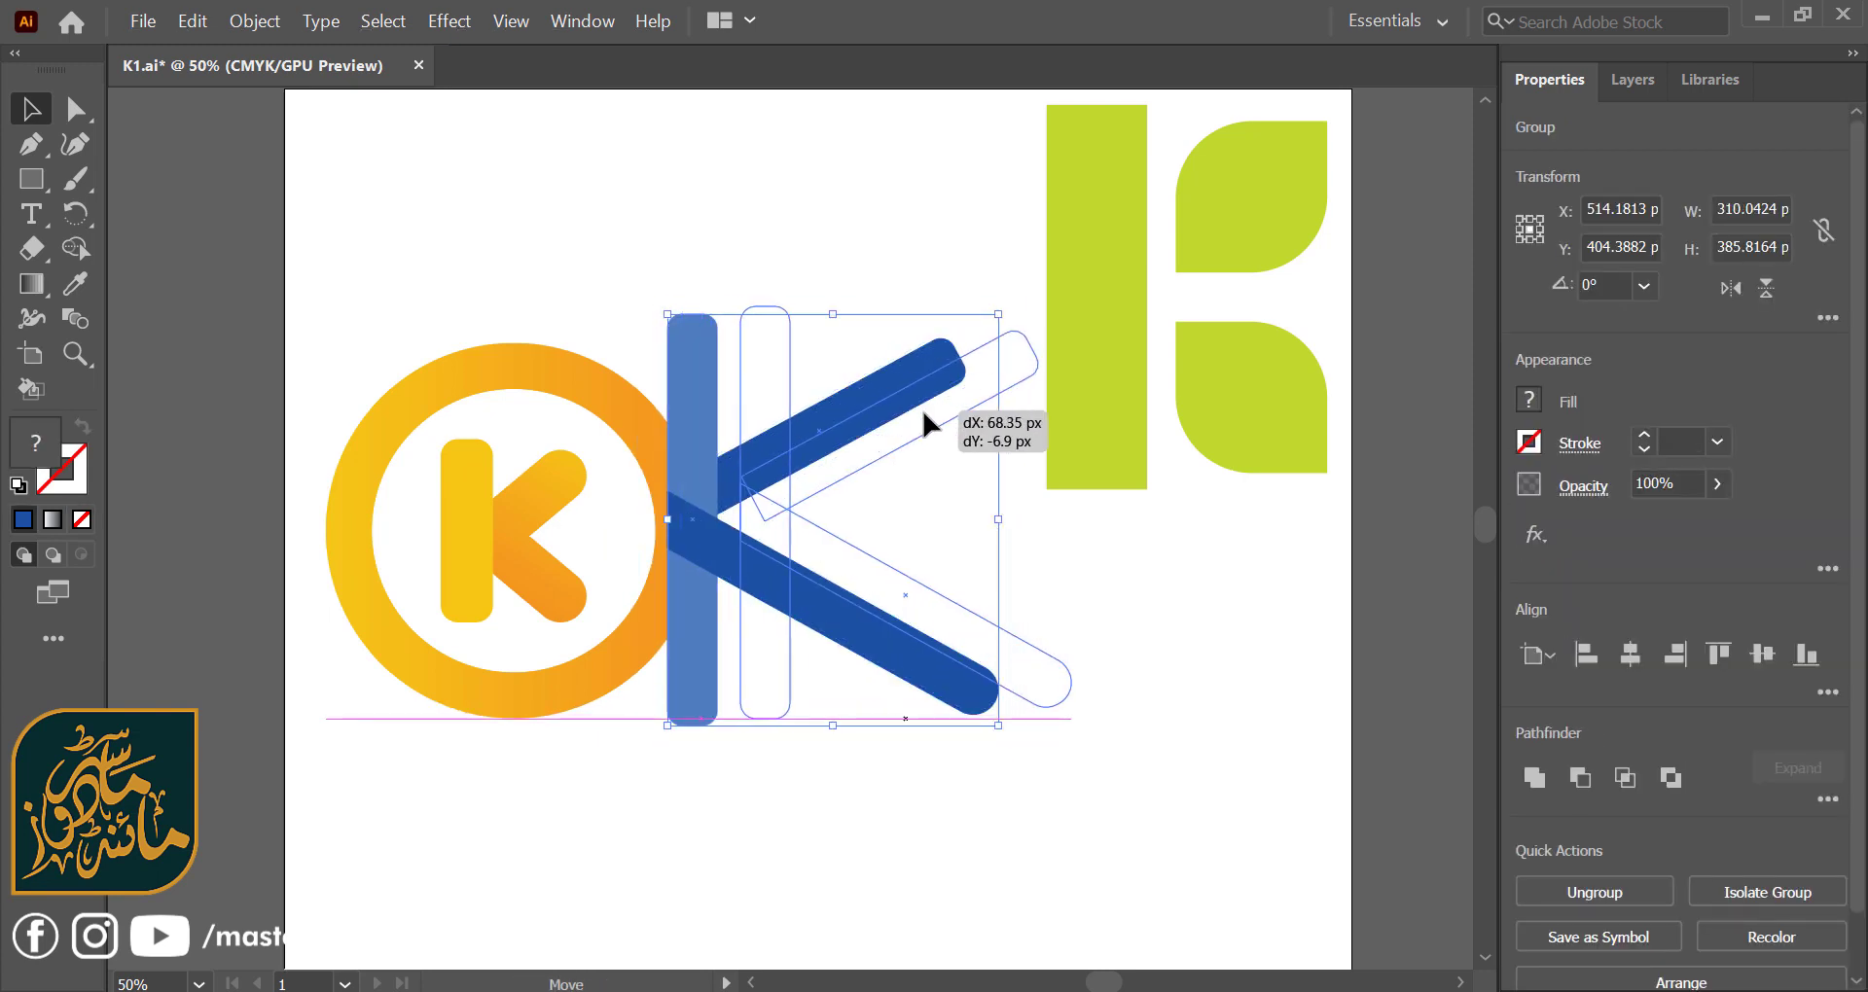
left_click(1175, 556)
scroll(1175, 556, "right", 3)
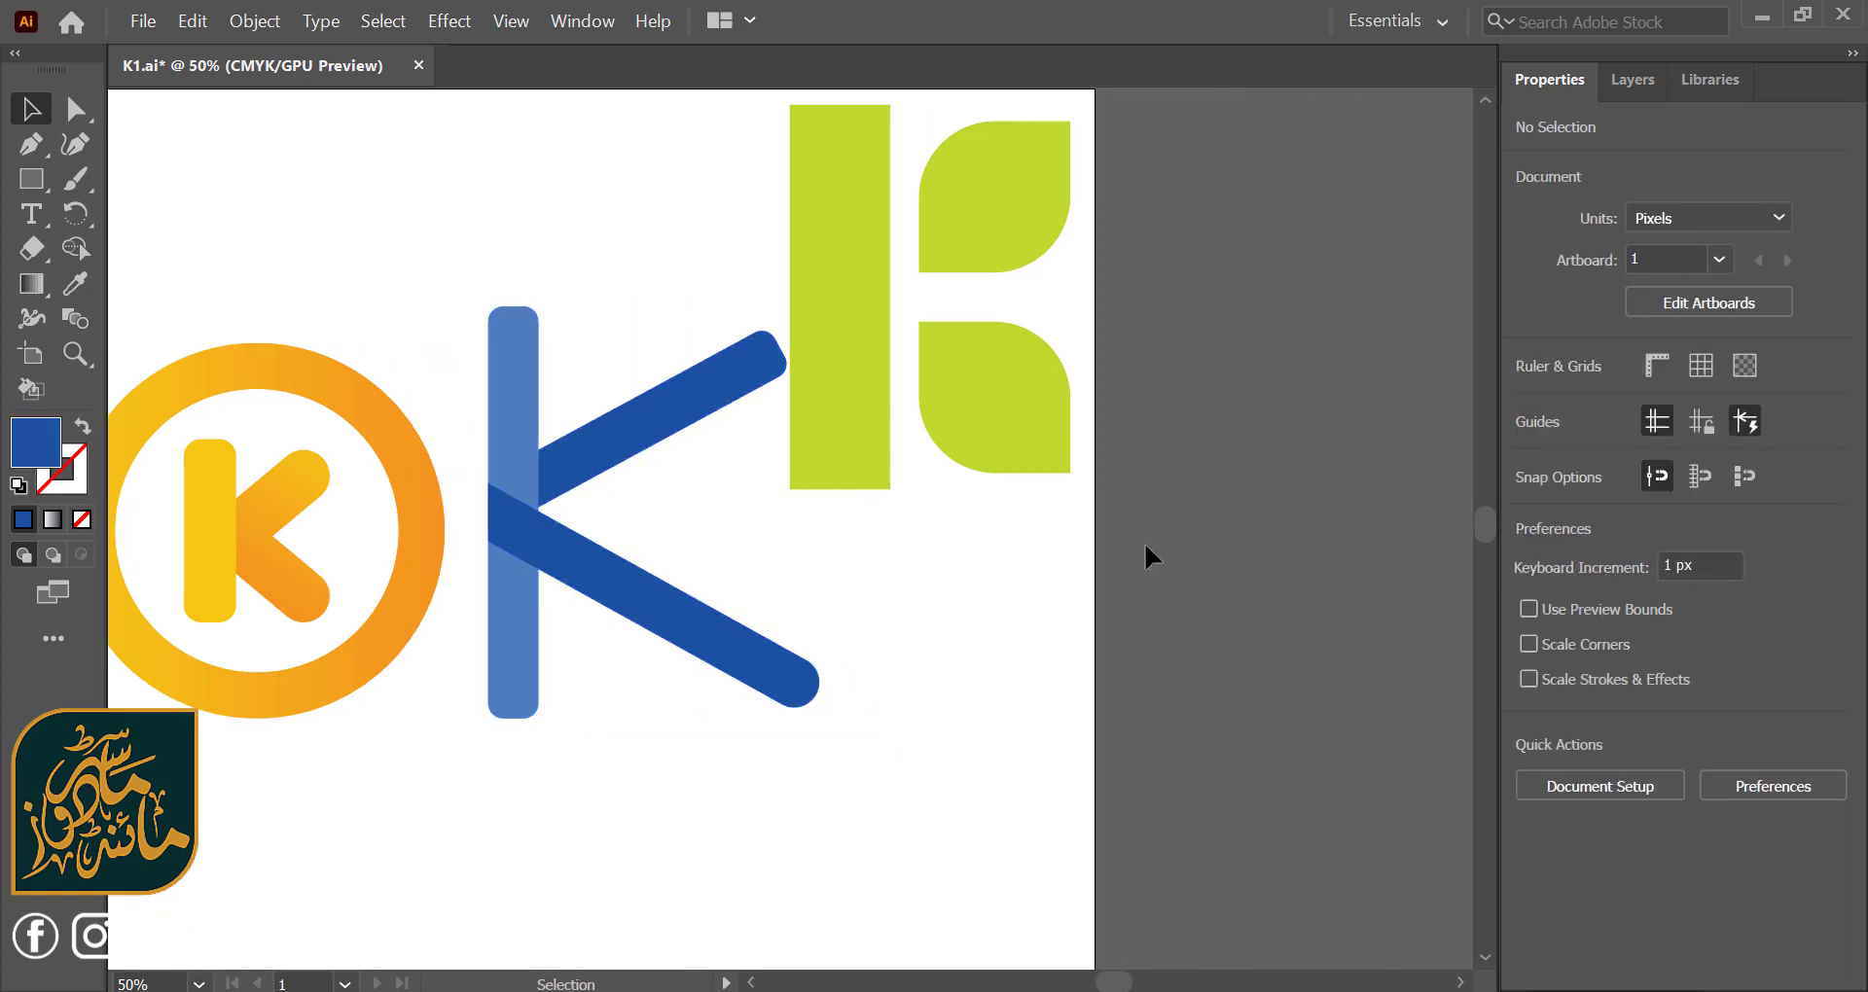
- Place the green K below the other logos and shift the orange and blue Ks up and right
mouse_move(847, 426)
left_mouse_down()
mouse_move(903, 587)
mouse_move(891, 650)
left_mouse_up()
scroll(892, 650, "down", 2)
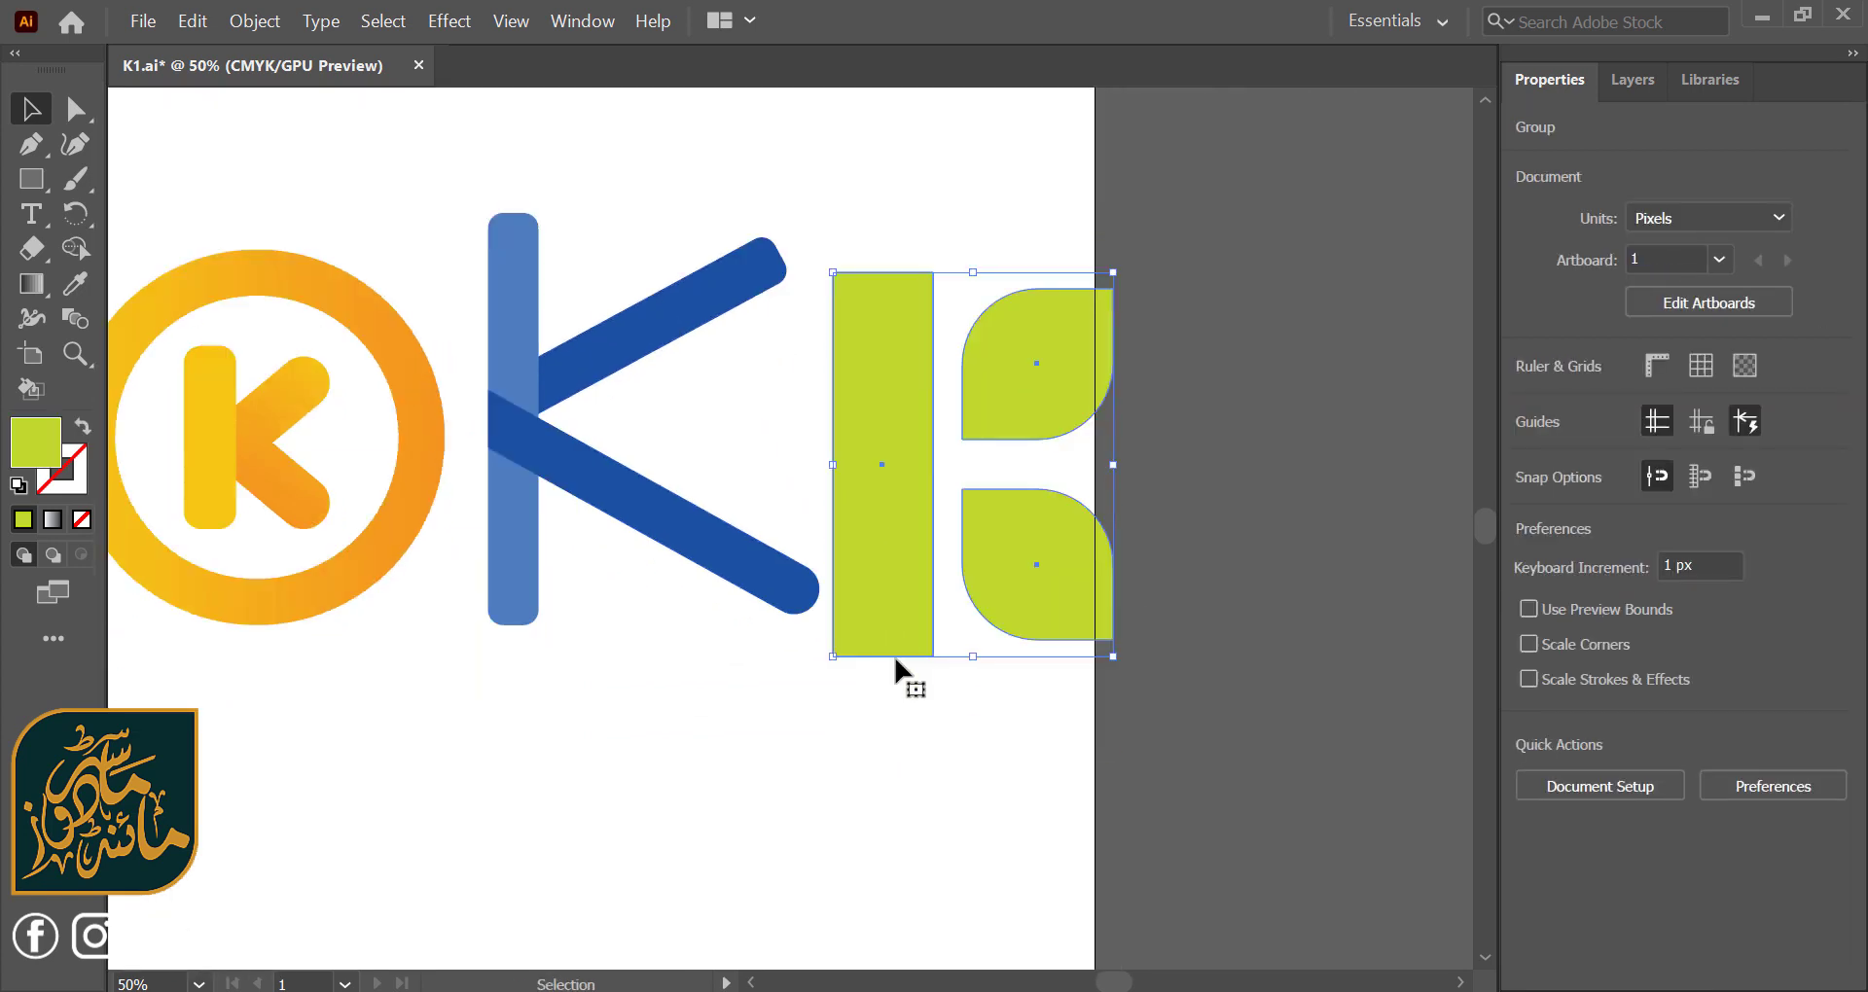
scroll(896, 668, "down", 1)
scroll(889, 605, "down", 1)
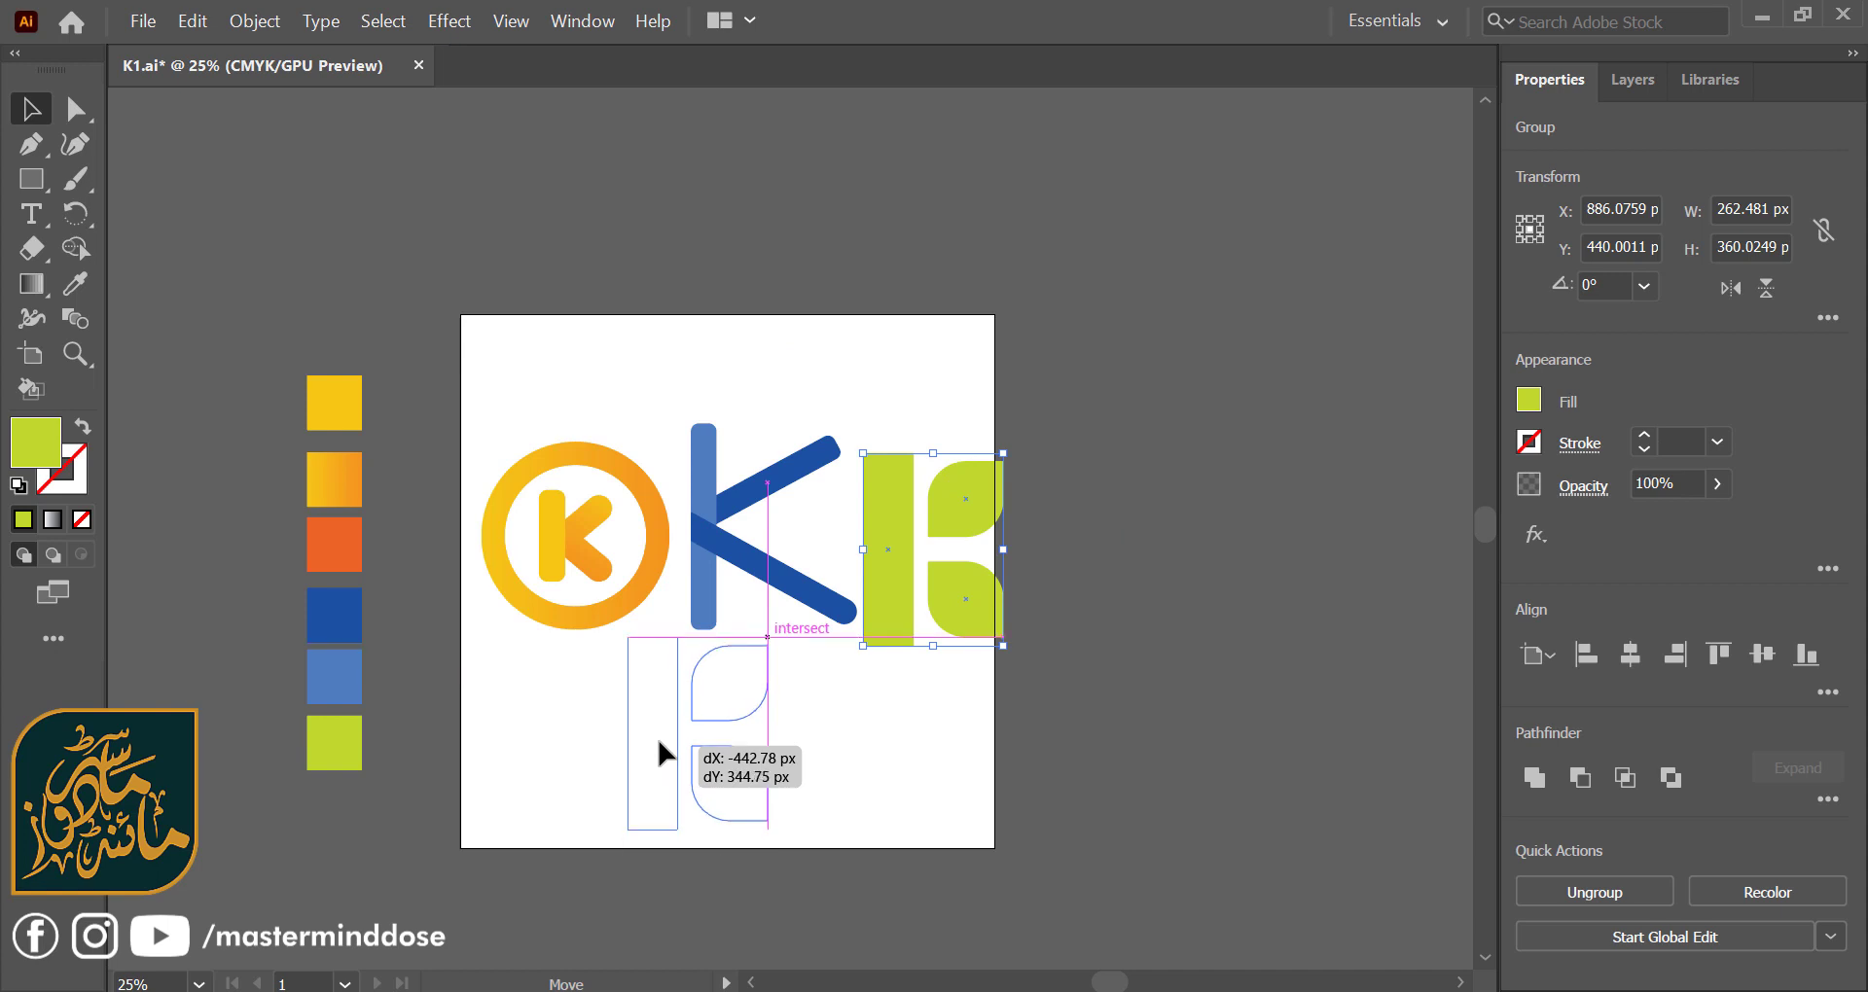
left_click_drag(886, 593, 652, 769)
left_click_drag(489, 355, 858, 525)
left_click_drag(709, 506, 749, 431)
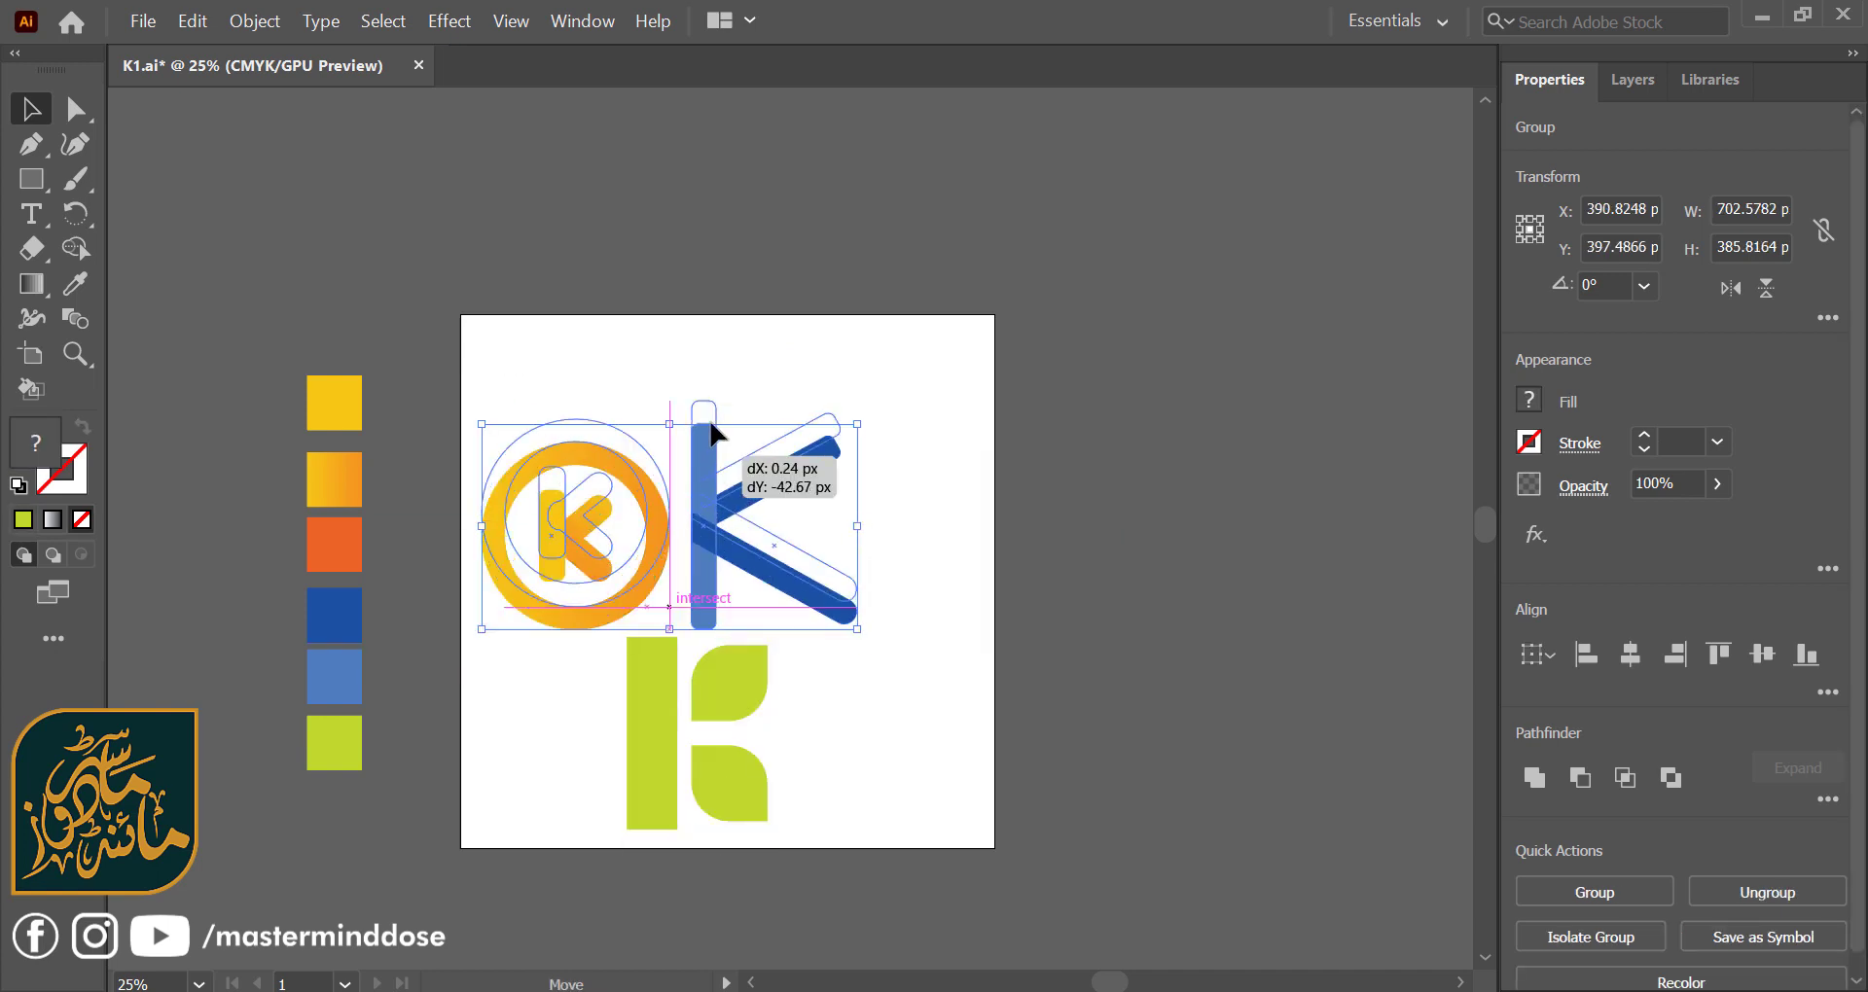
- Scale the green K to about 316 × 434 px and centre it under the logos
left_click_drag(617, 632, 855, 844)
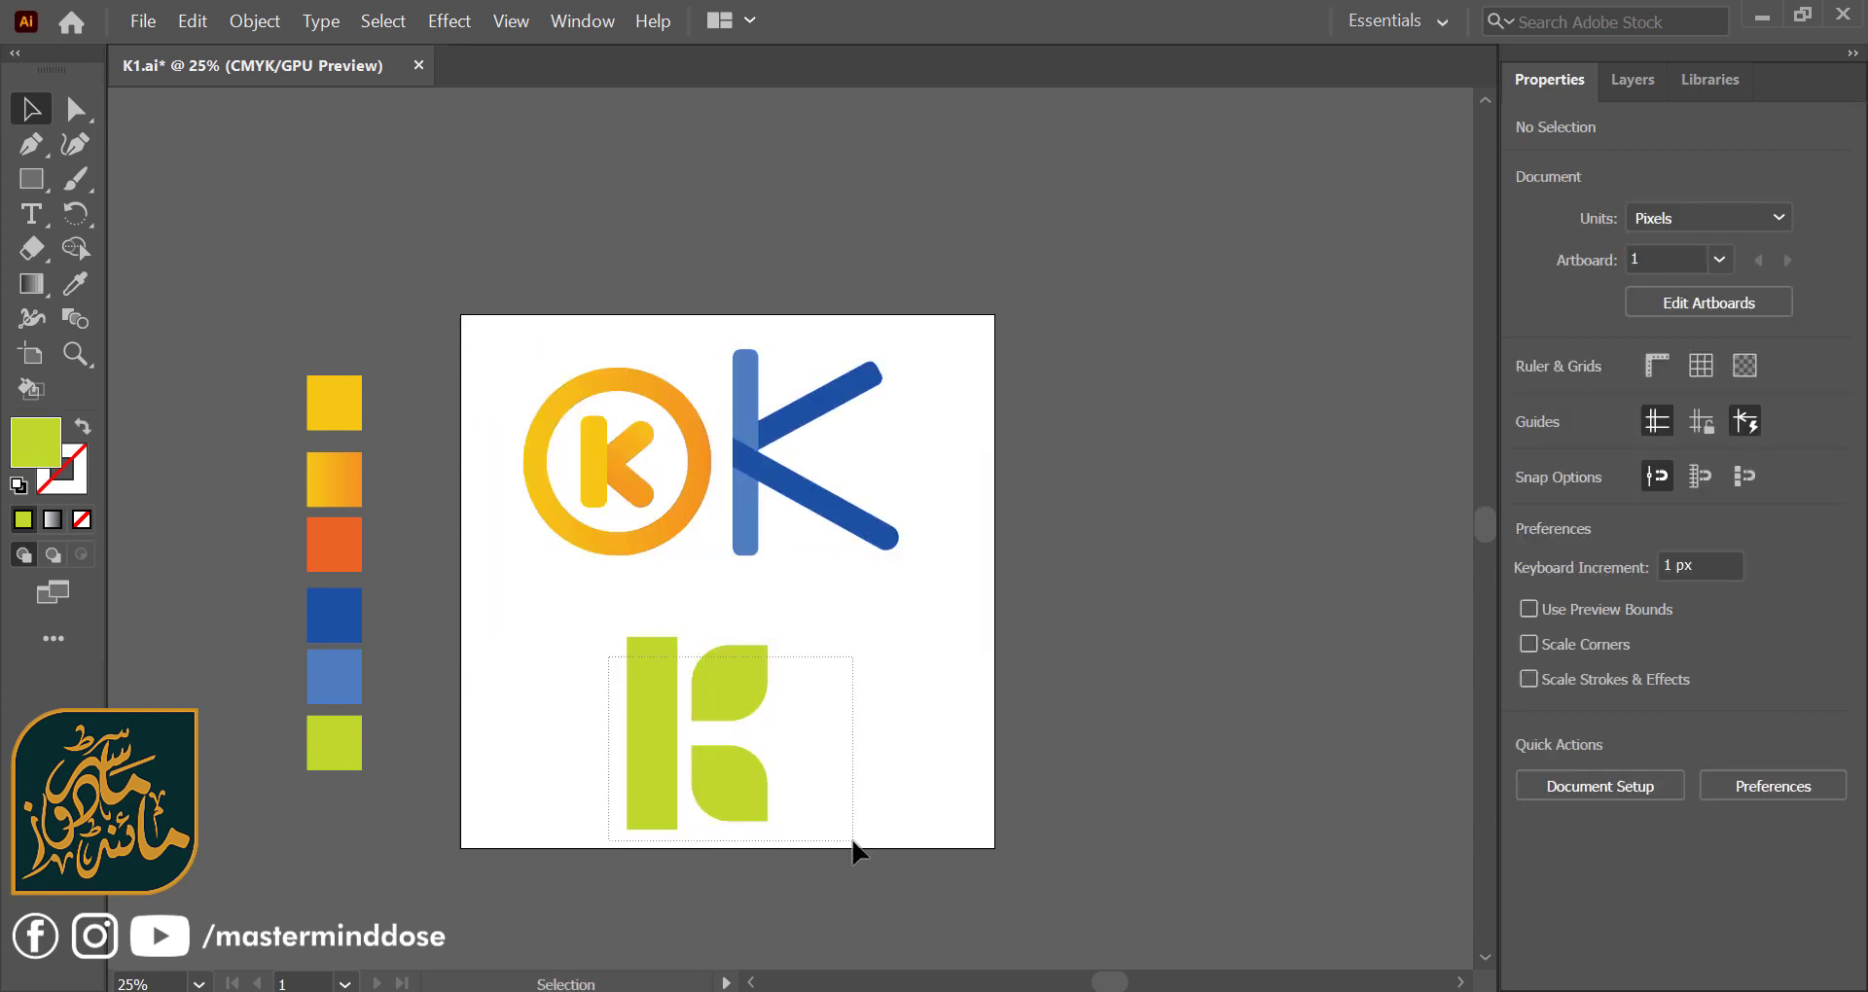
mouse_move(768, 734)
left_mouse_down()
mouse_move(803, 740)
mouse_move(765, 656)
left_mouse_up()
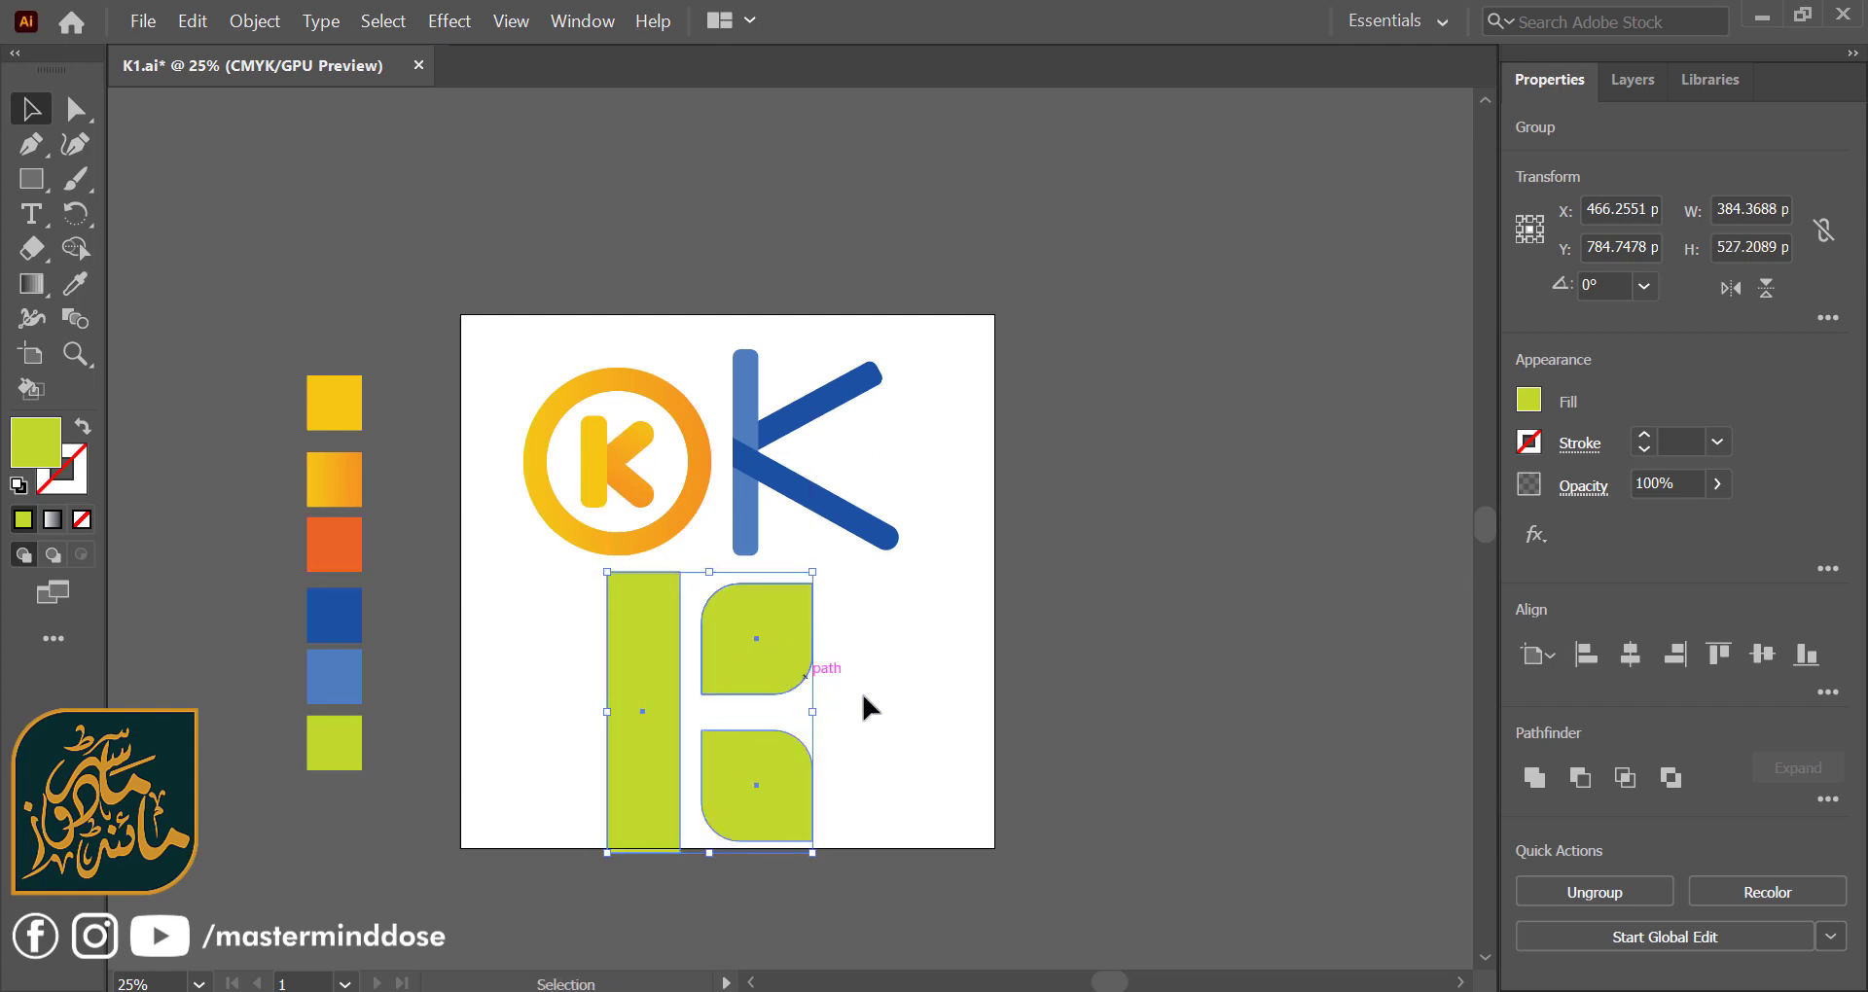
left_click(879, 701)
left_click(785, 681)
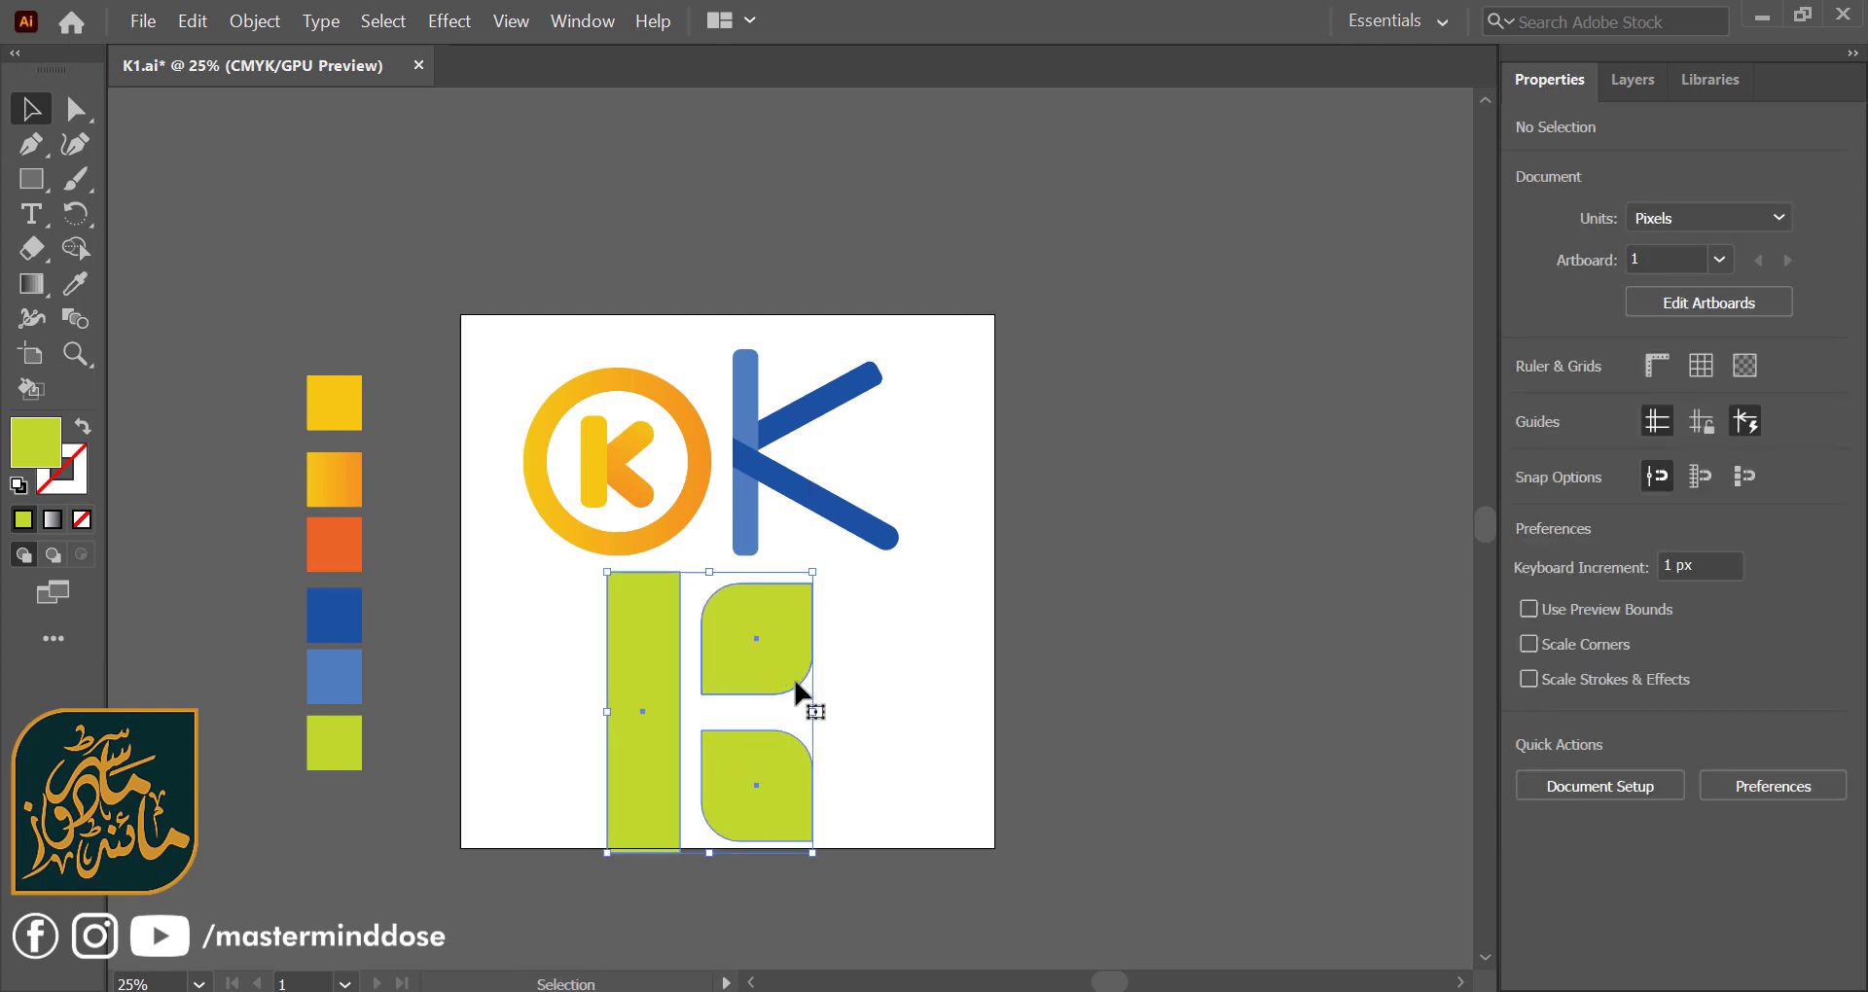
left_click_drag(812, 718, 780, 709)
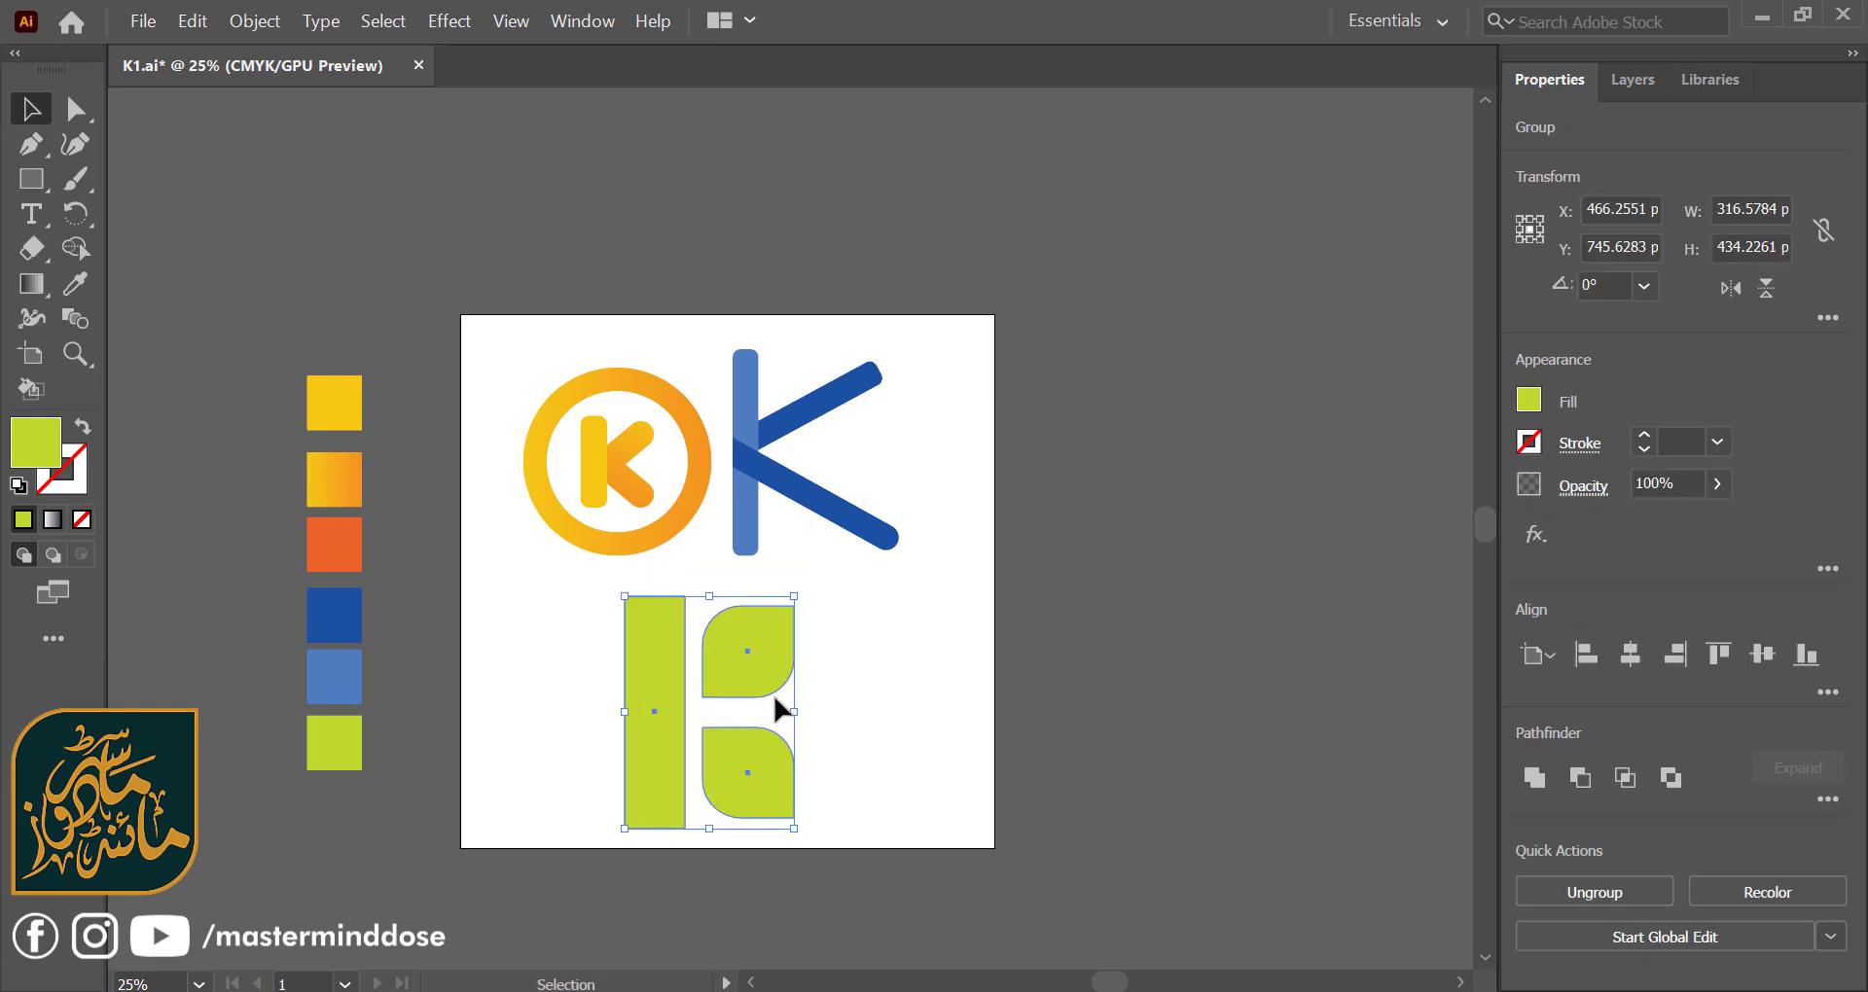
left_click_drag(746, 650, 778, 650)
left_click(888, 686)
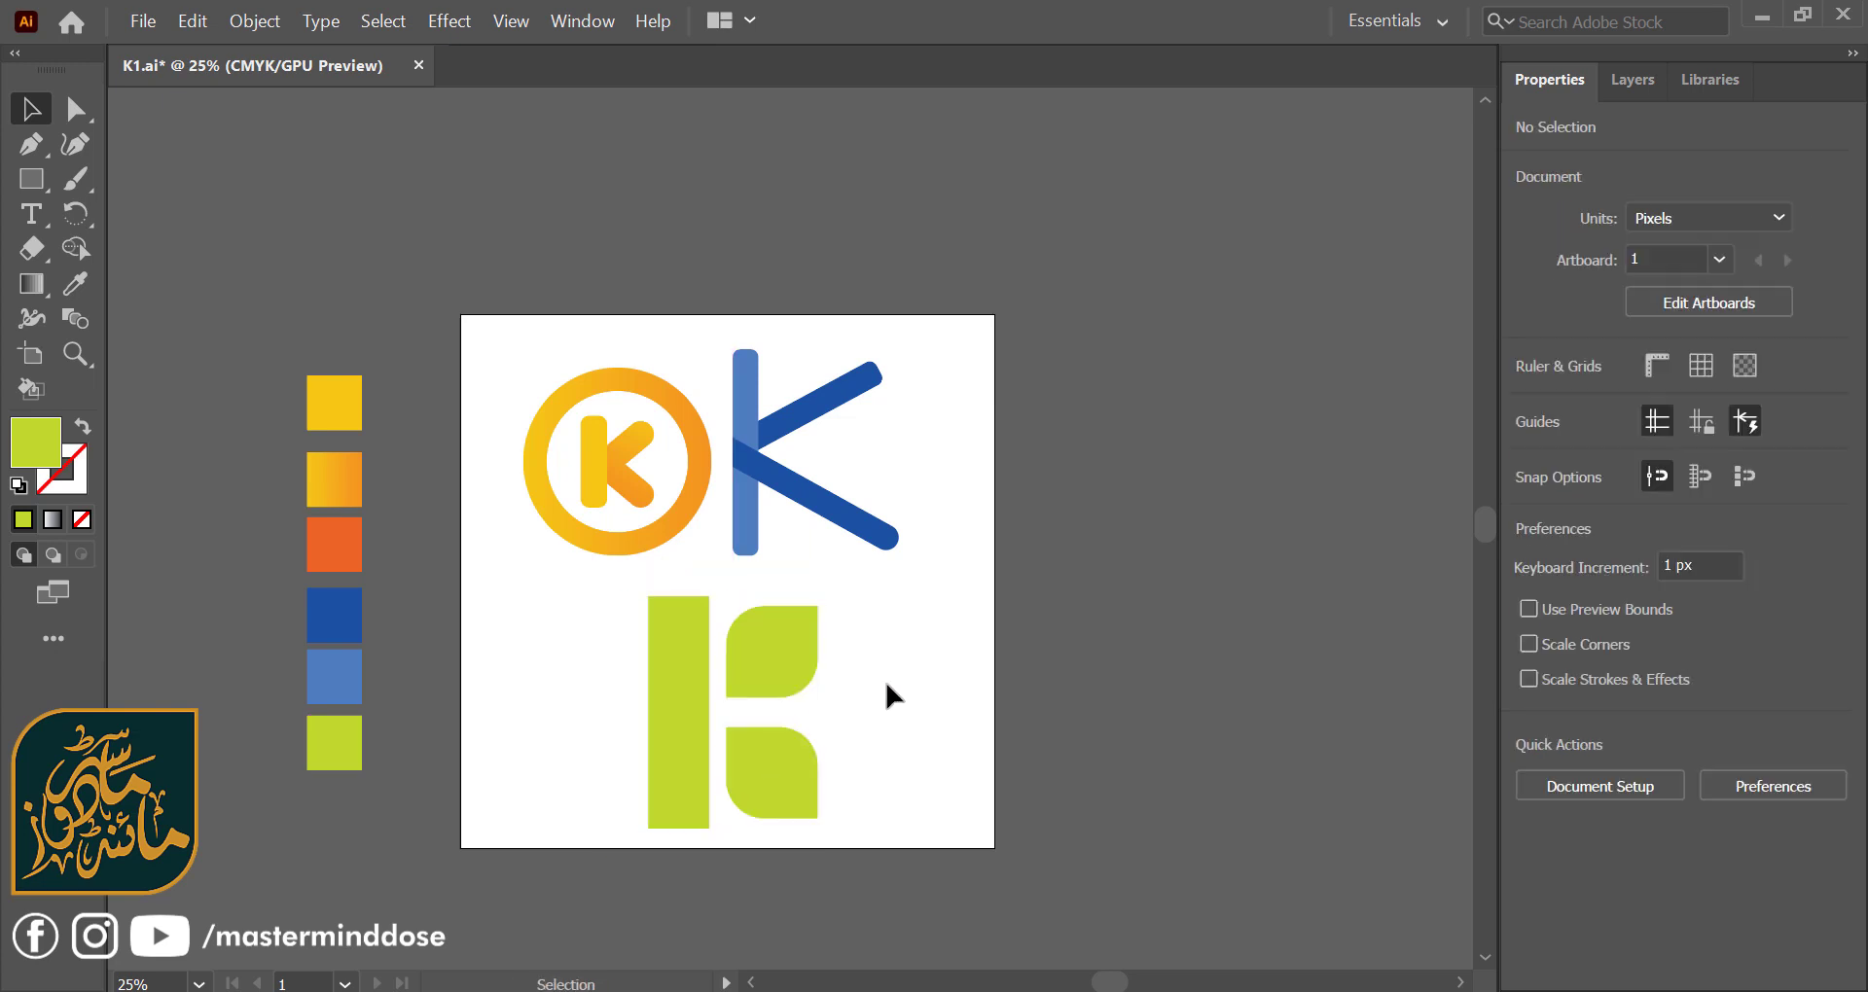
- Increase the corner radius at the blue K's upper-arm tip to about 16 px
scroll(810, 477, "up", 4)
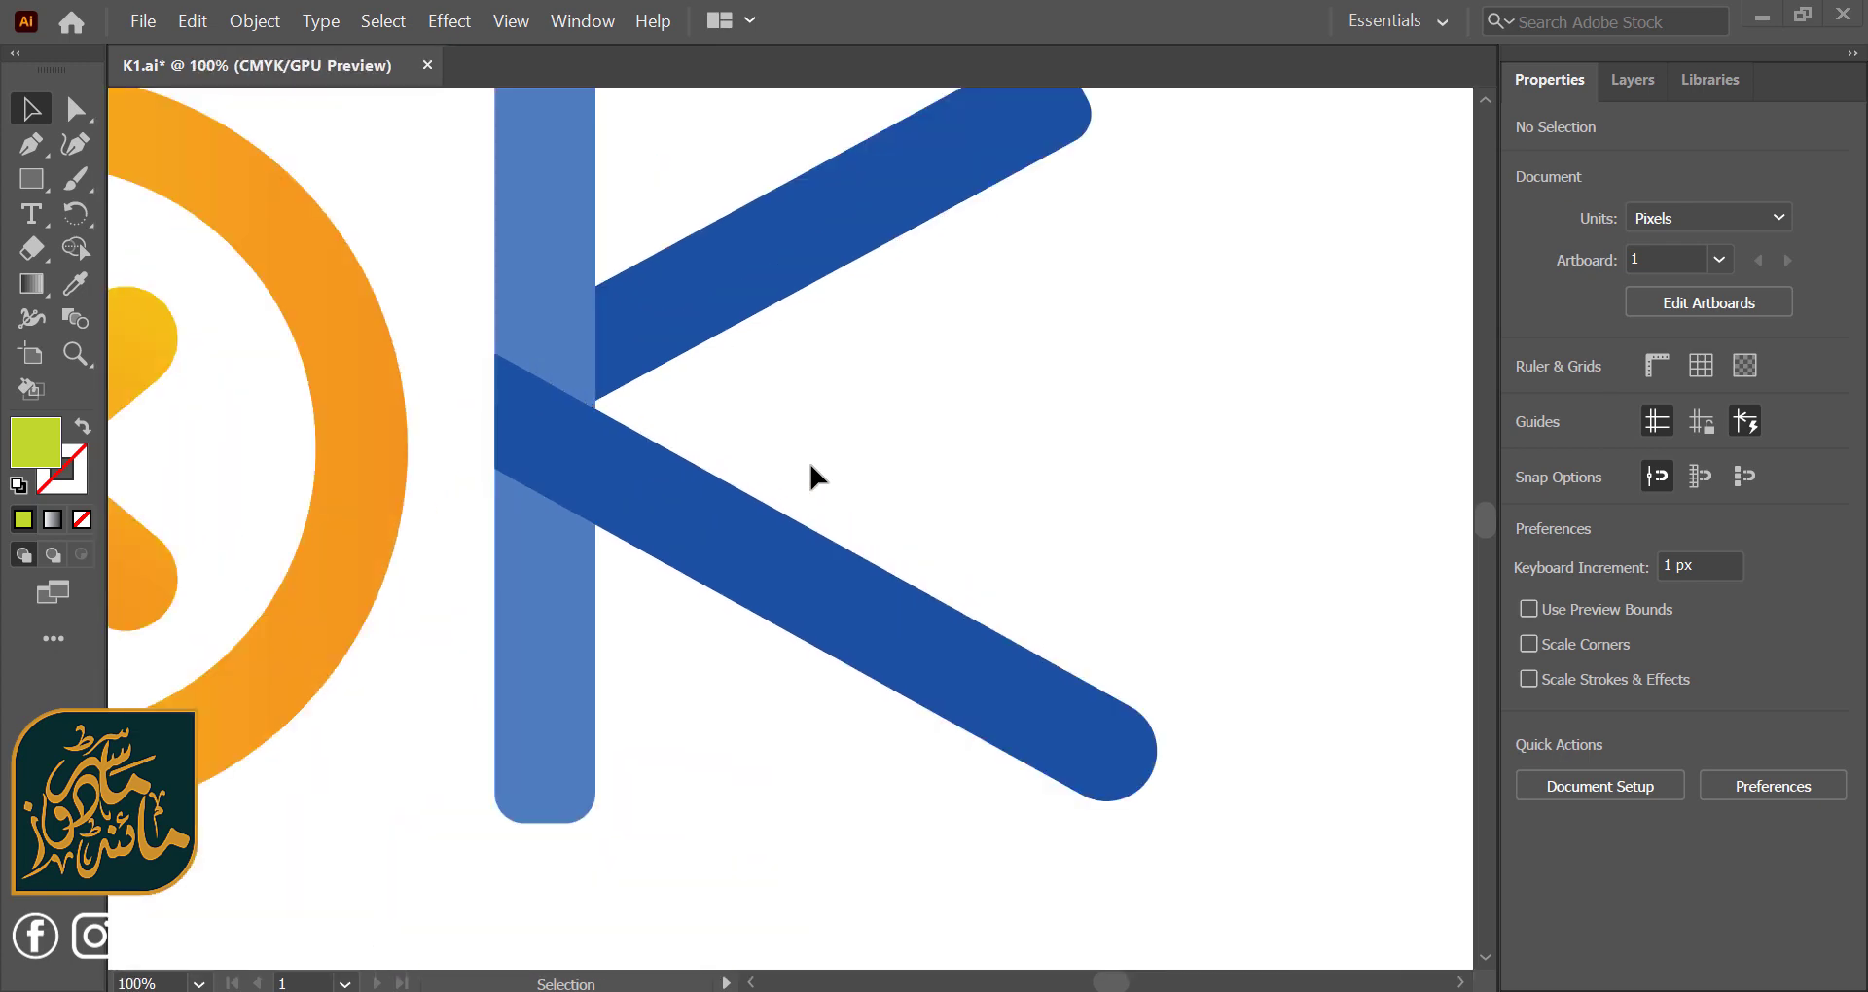
scroll(1239, 272, "up", 5)
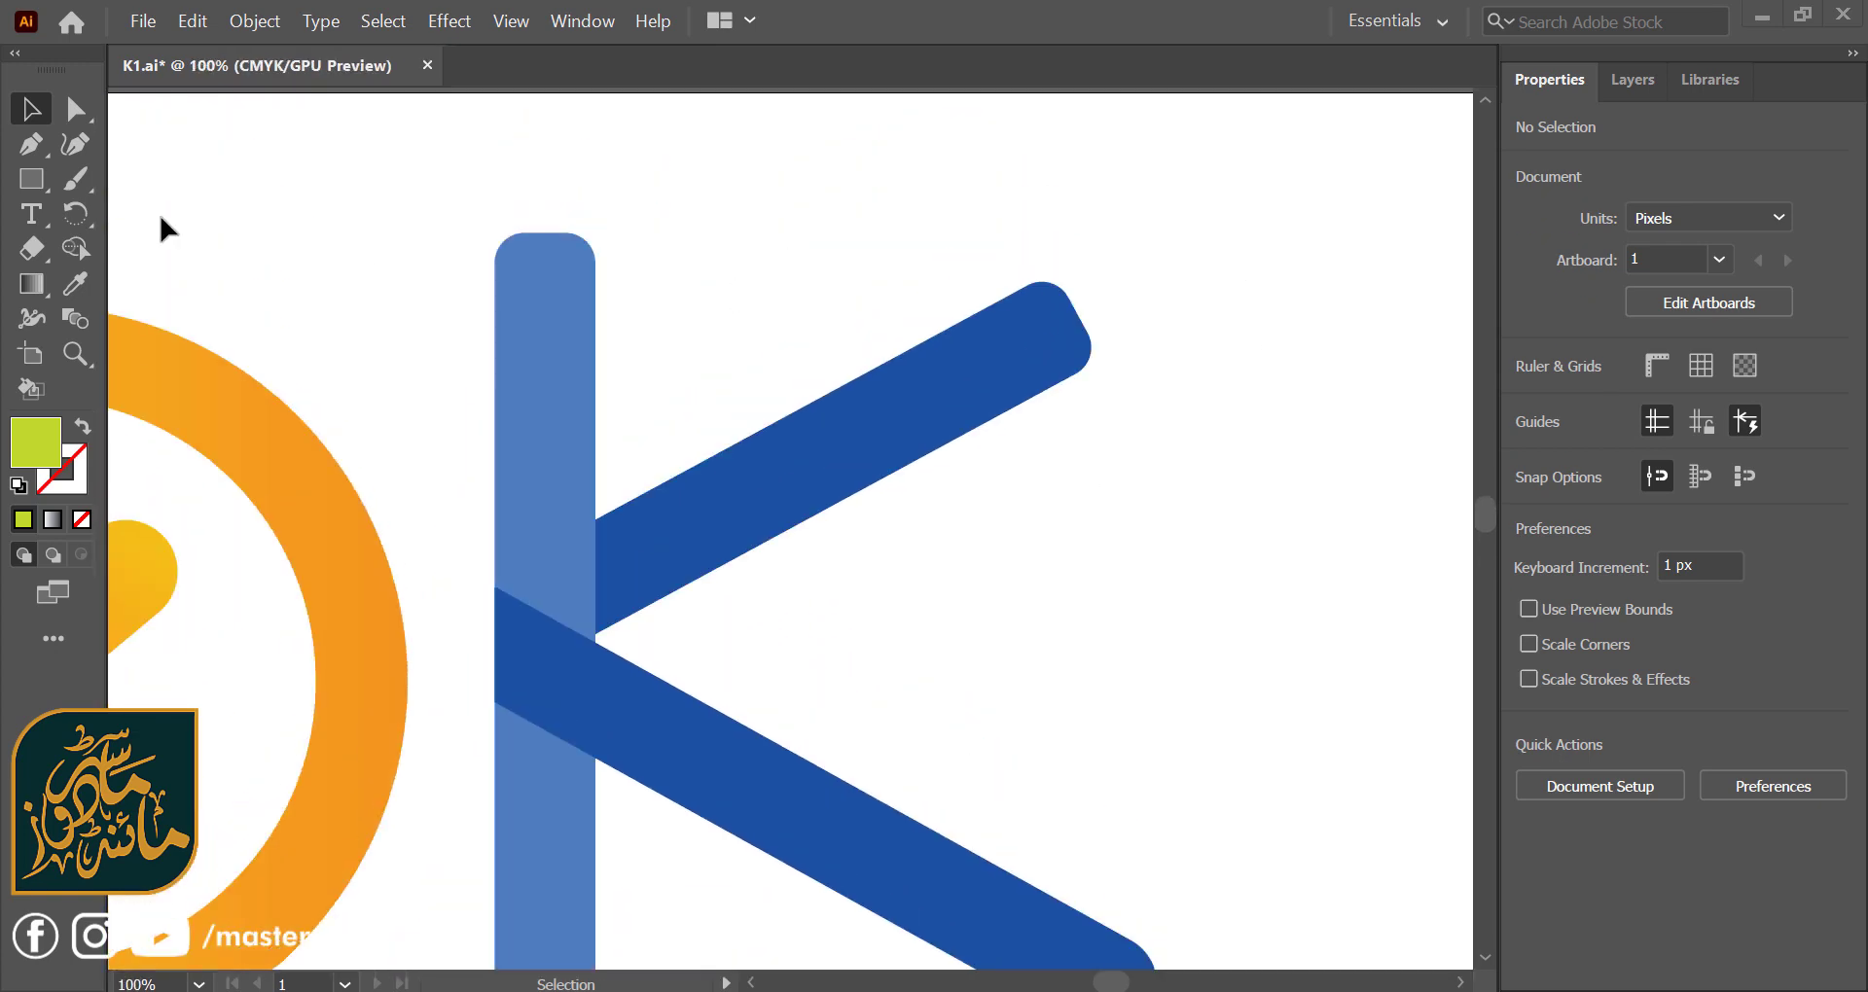
key("a")
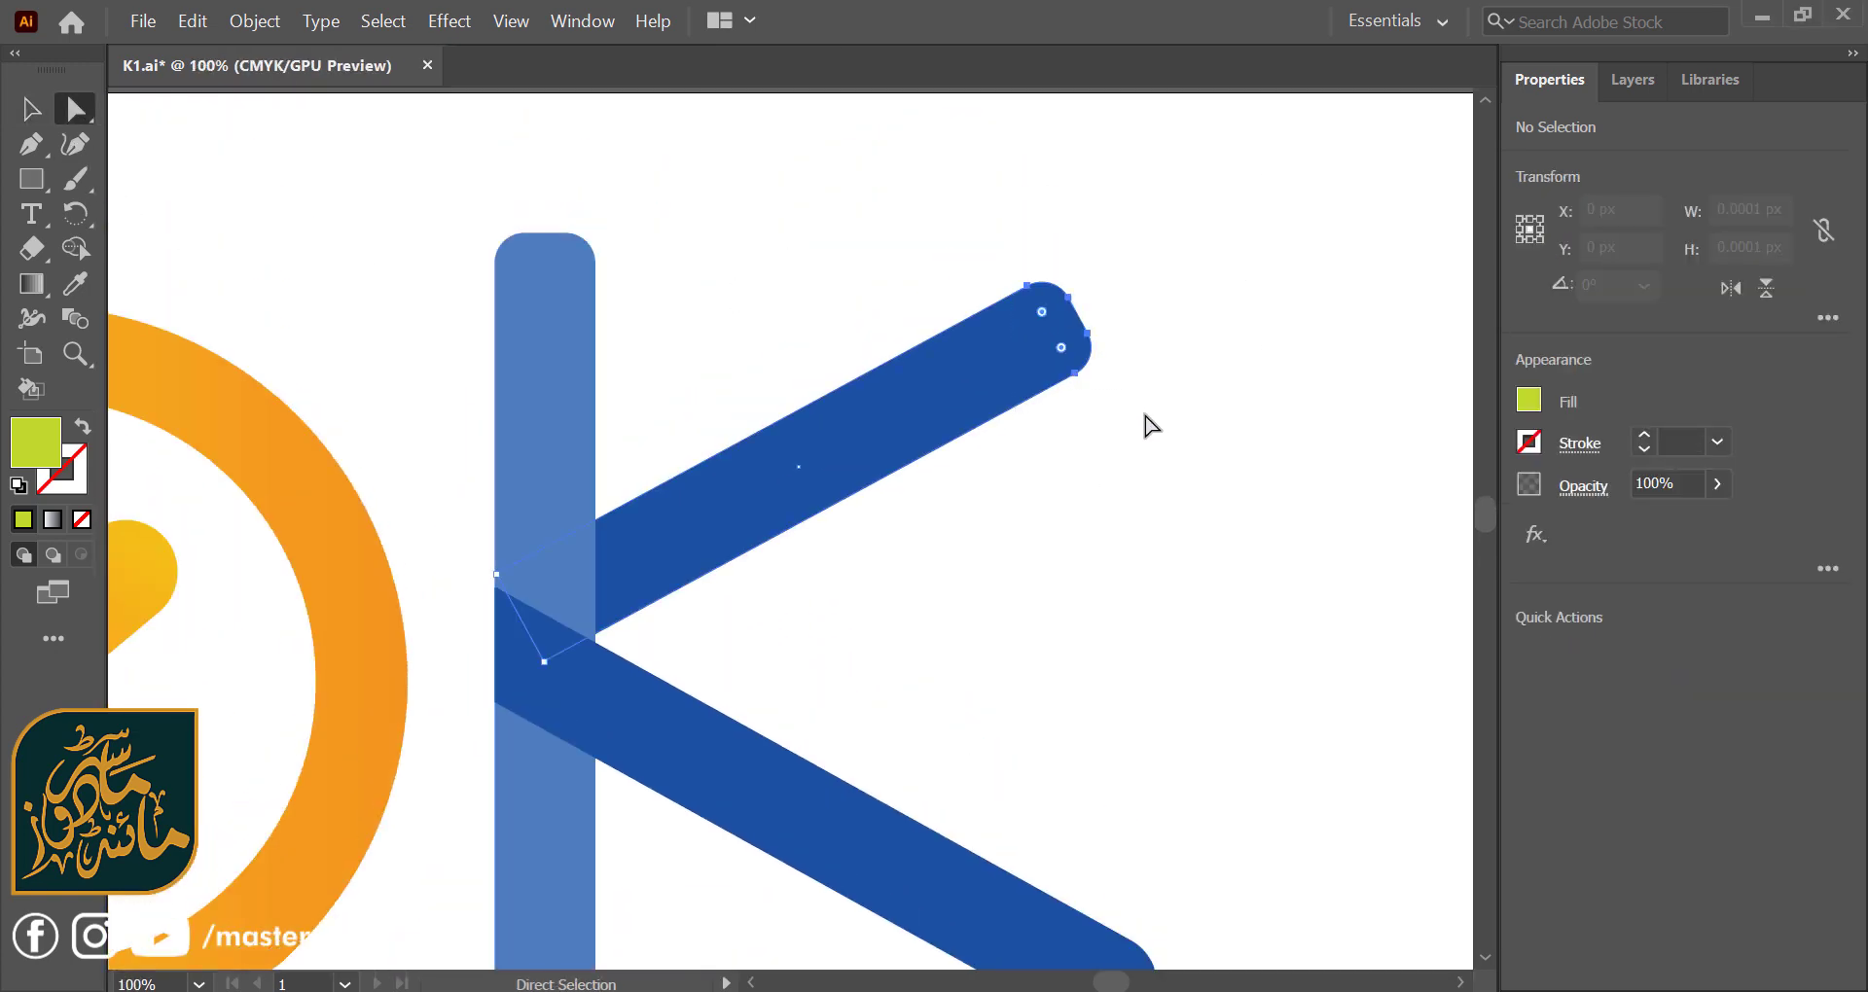
left_click_drag(1048, 328, 929, 433)
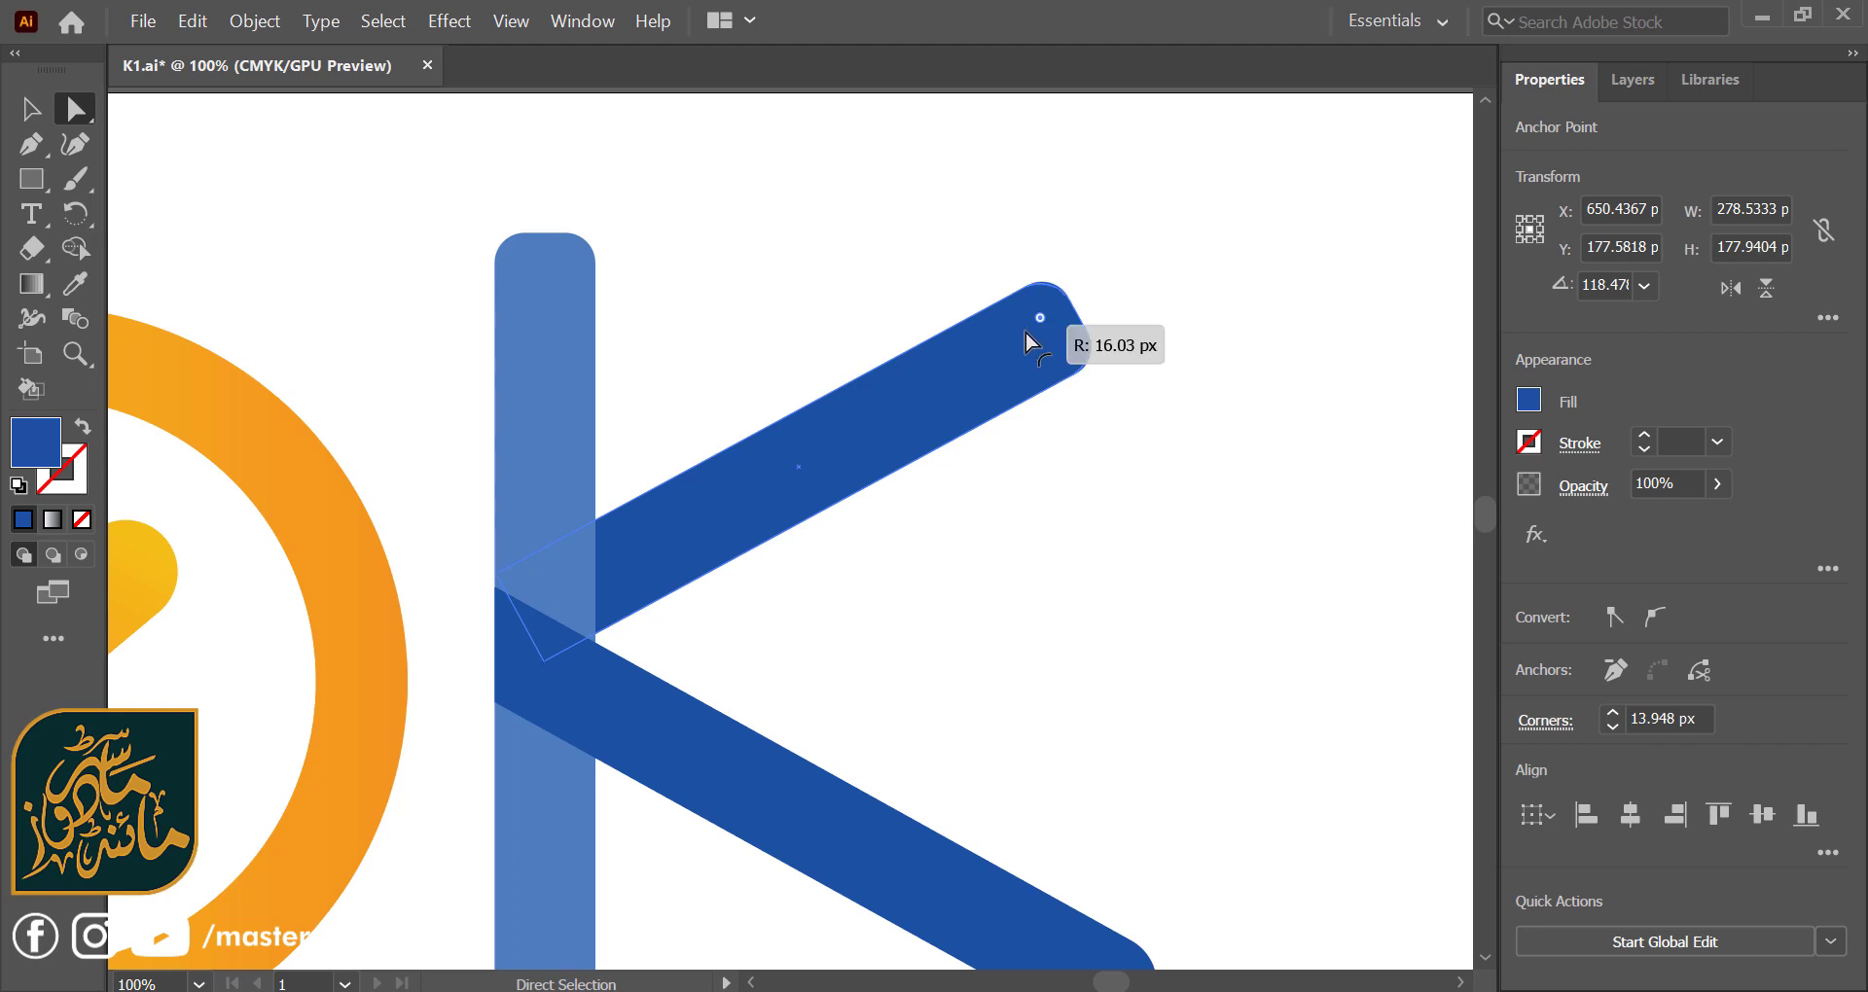